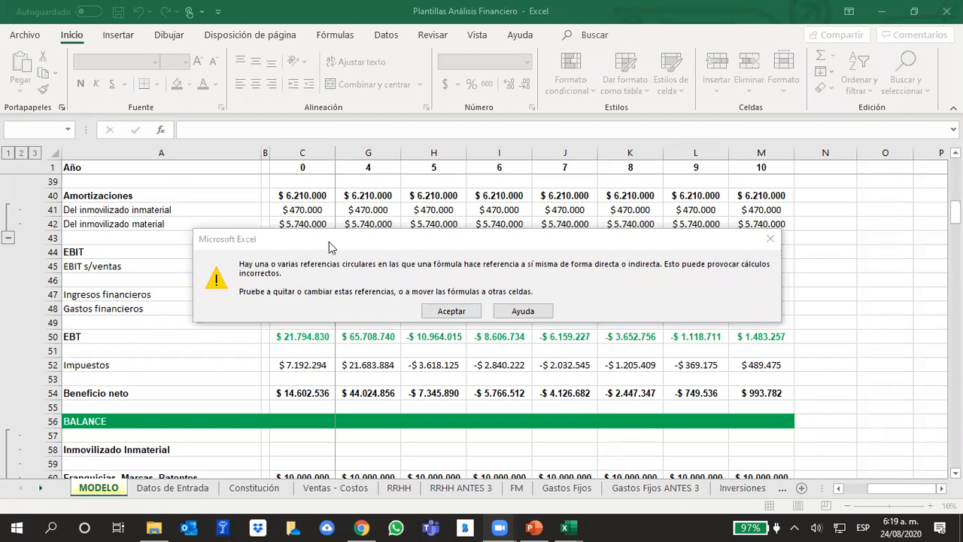
Move the circular reference warning aside and dismiss it.
{"action": "left_click_drag", "start_coordinate": [338, 229], "coordinate": [363, 237]}
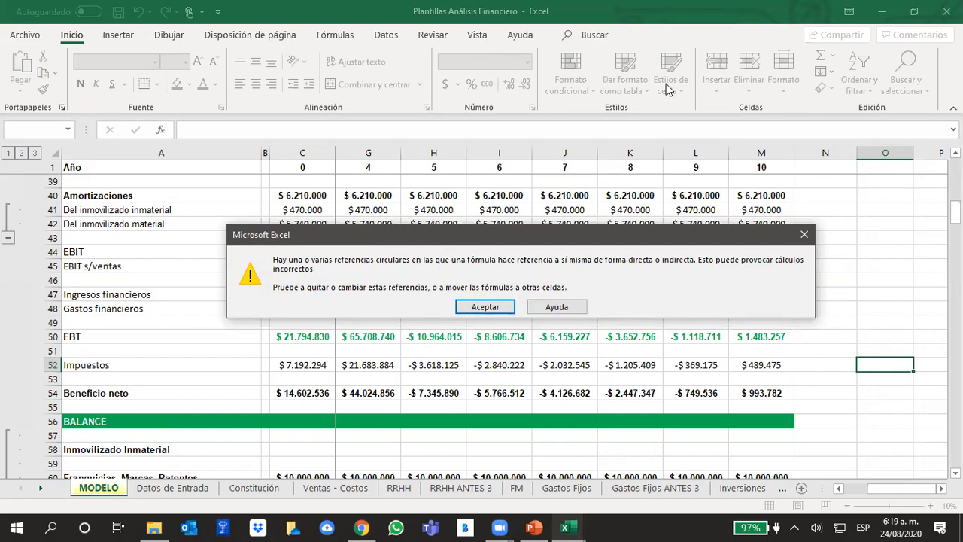
{"action": "left_click", "coordinate": [627, 46]}
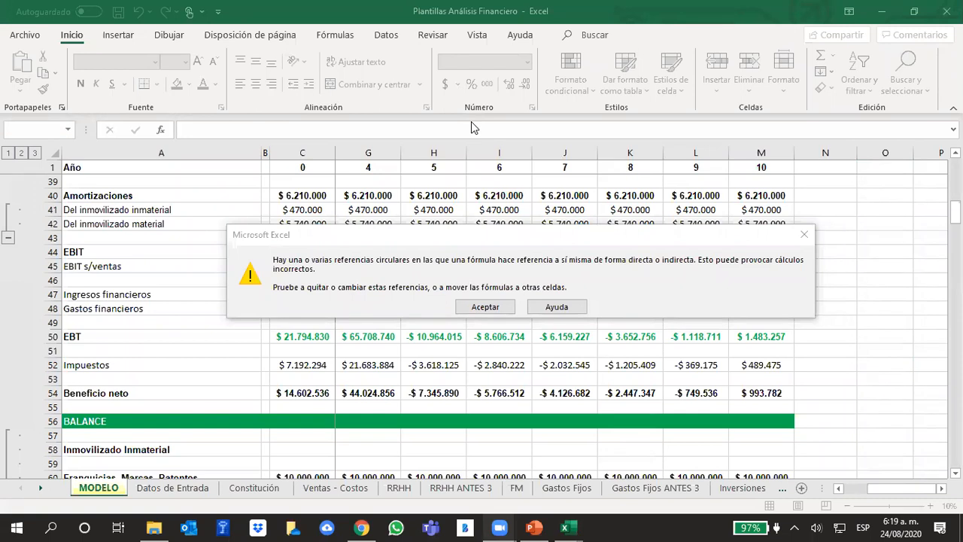
{"action": "left_click", "coordinate": [560, 239]}
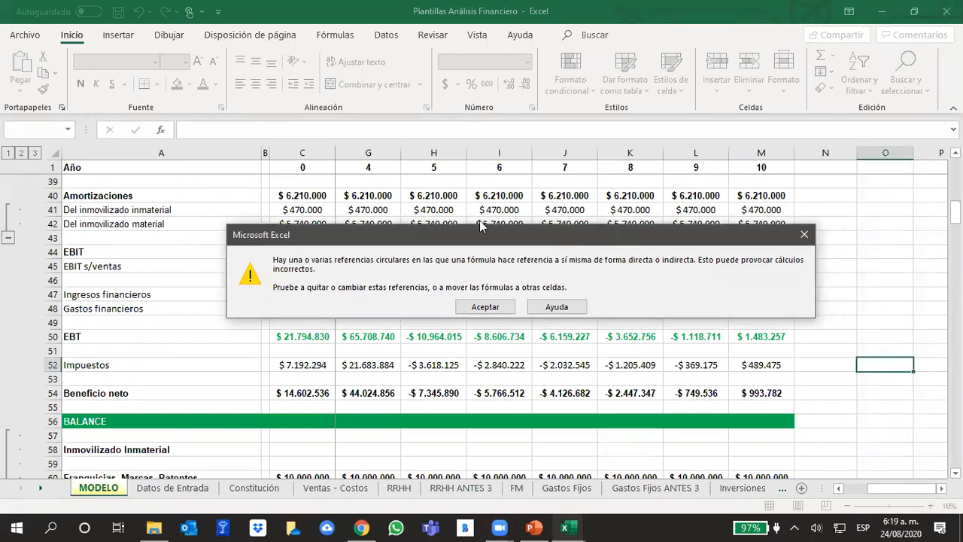
{"action": "left_click_drag", "start_coordinate": [482, 228], "coordinate": [356, 203]}
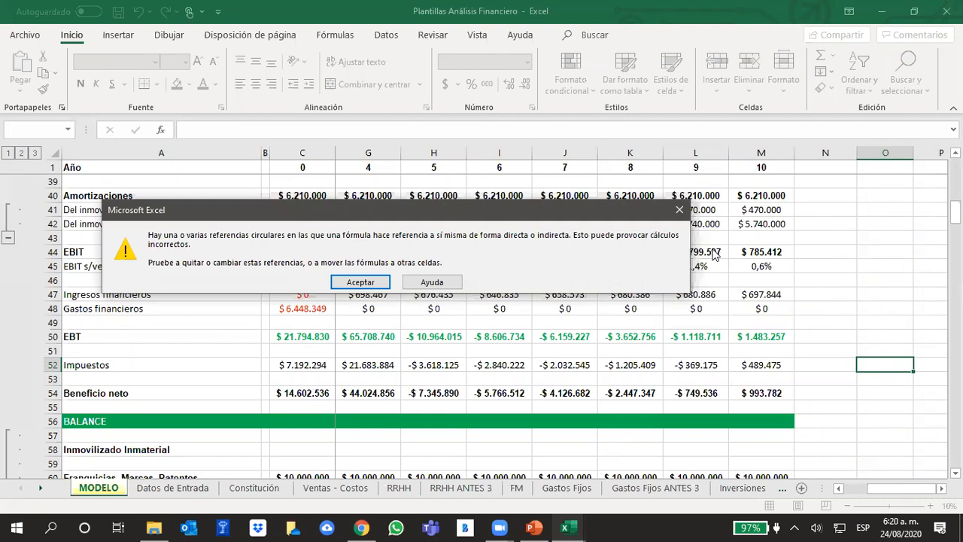
{"action": "left_click", "coordinate": [359, 285]}
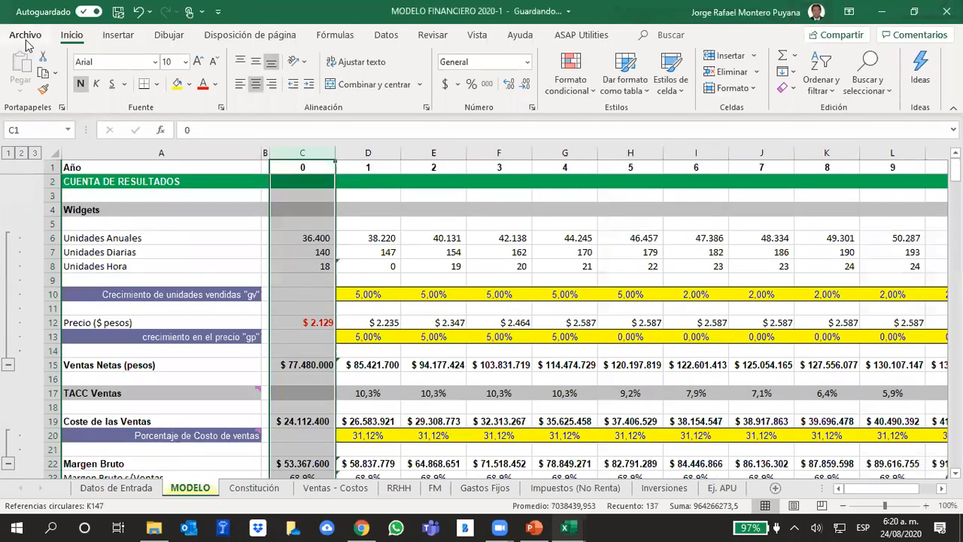
Enable iterative calculation in the formula options, keeping 100 maximum iterations and a maximum change of 0,001.
{"action": "left_click", "coordinate": [24, 37]}
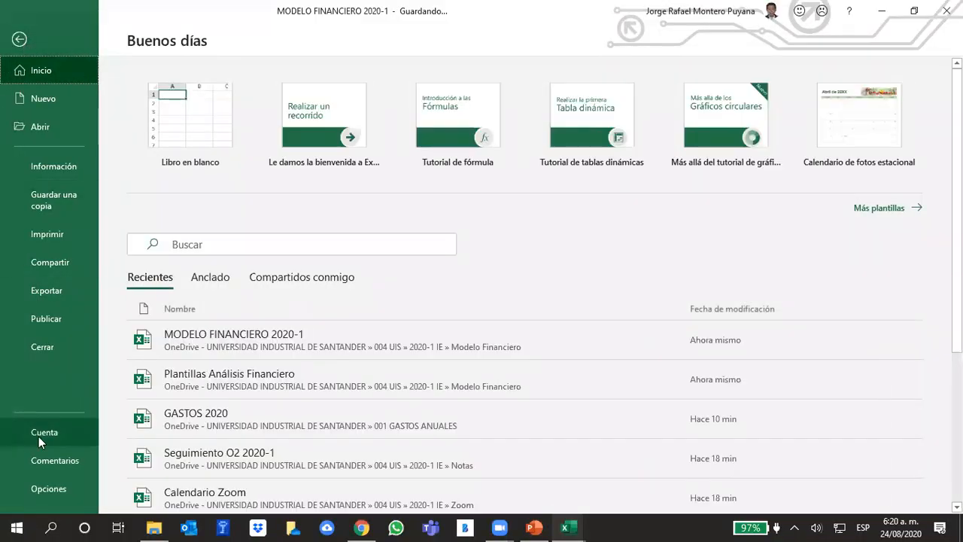
{"action": "left_click", "coordinate": [59, 493]}
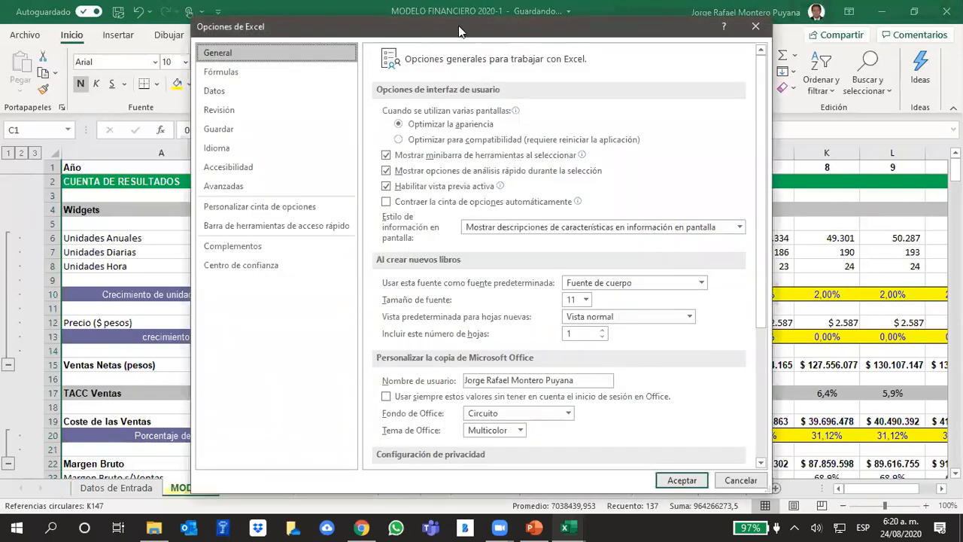
{"action": "left_click_drag", "start_coordinate": [459, 30], "coordinate": [289, 46]}
{"action": "left_click", "coordinate": [61, 94]}
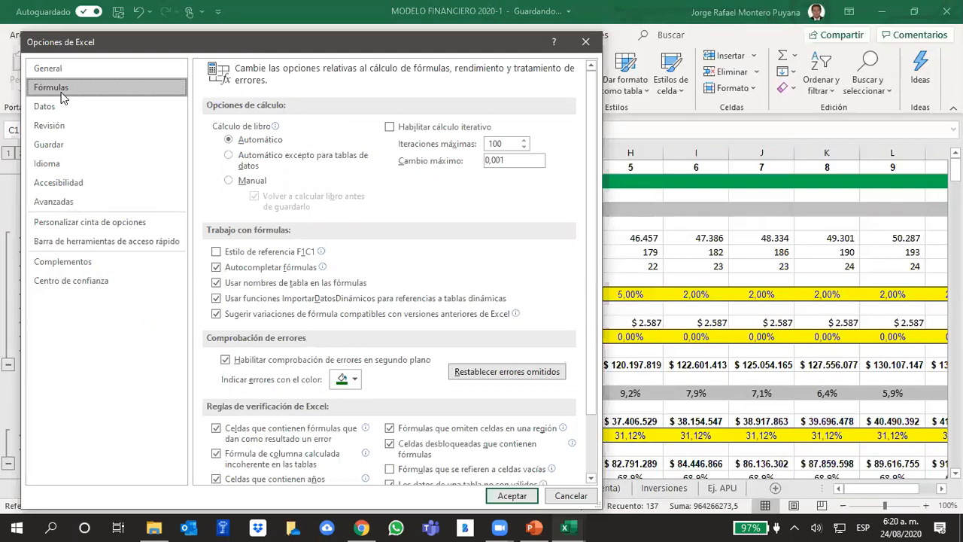
{"action": "left_click", "coordinate": [391, 128]}
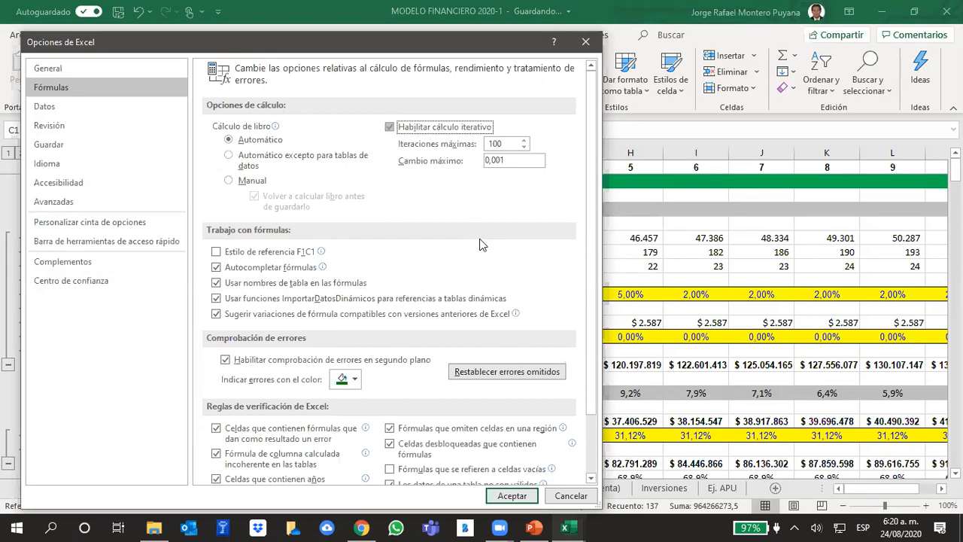
{"action": "left_click", "coordinate": [512, 496]}
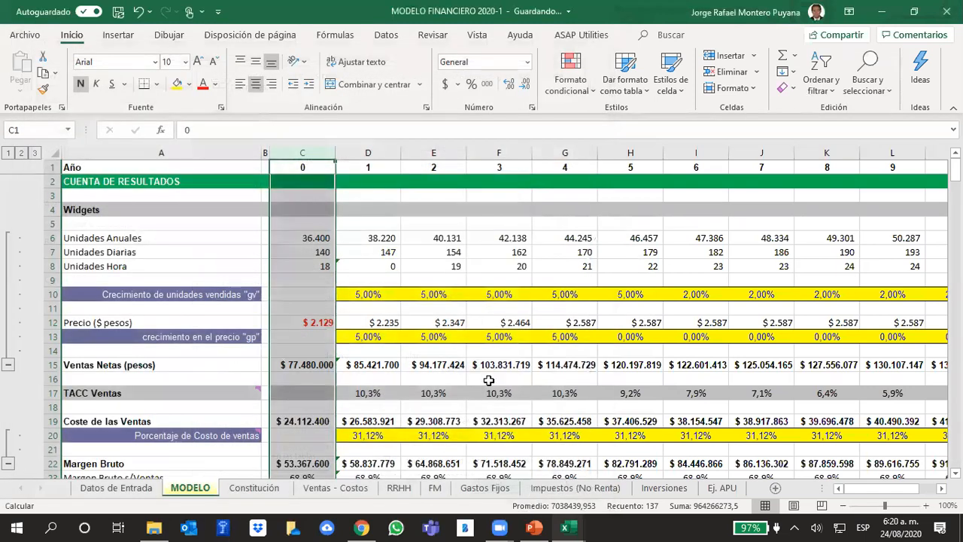
{"action": "left_click", "coordinate": [441, 320]}
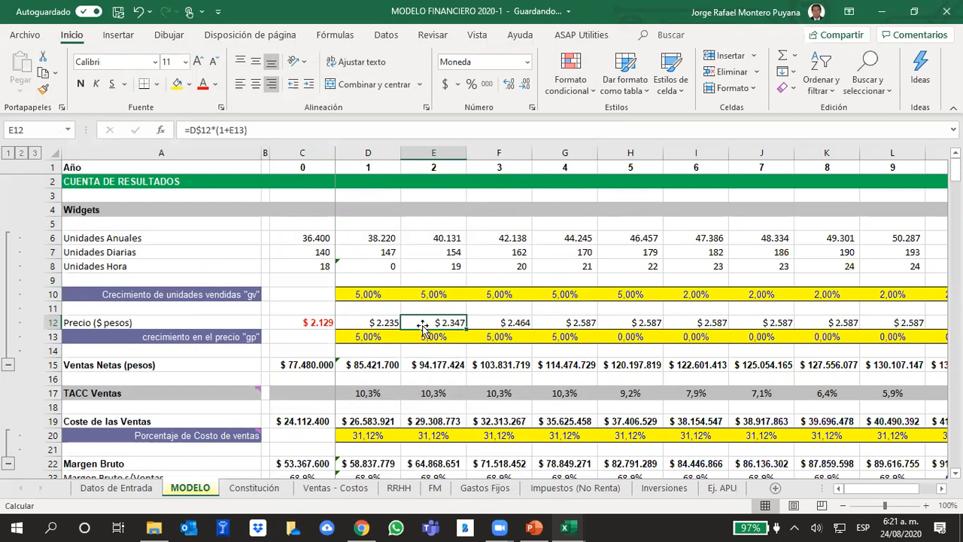
Switch to the Plantillas Análisis Financiero workbook and permanently delete its MODELO sheet.
{"action": "left_click", "coordinate": [566, 526]}
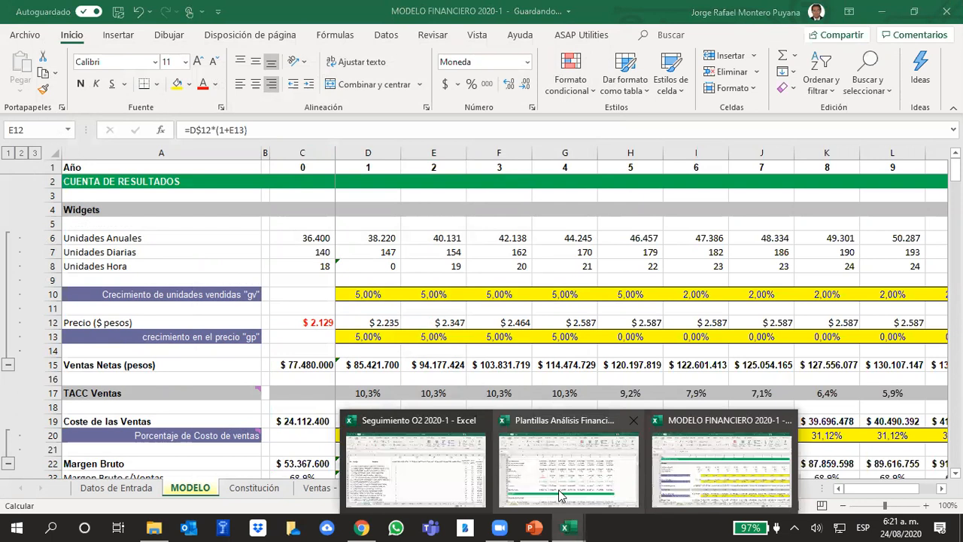
{"action": "left_click", "coordinate": [559, 491]}
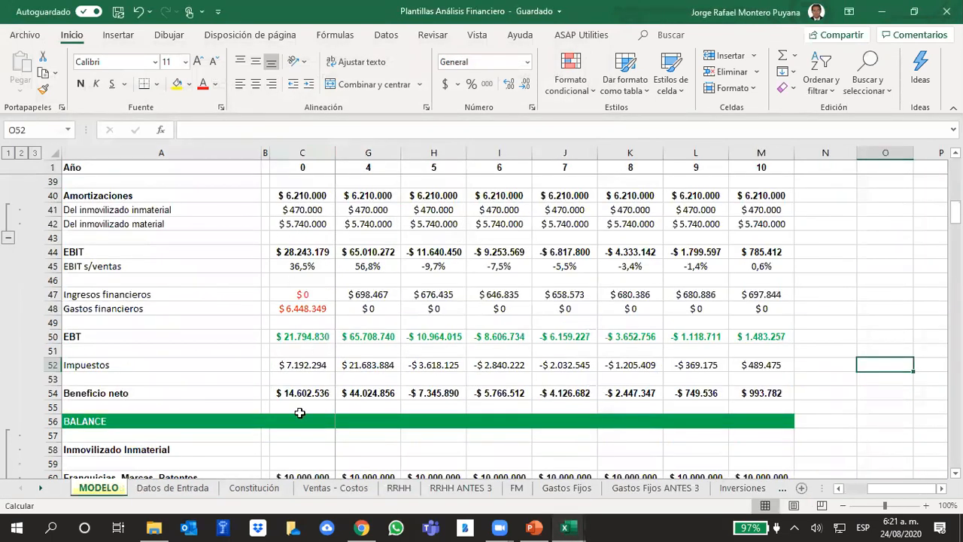
{"action": "right_click", "coordinate": [90, 497]}
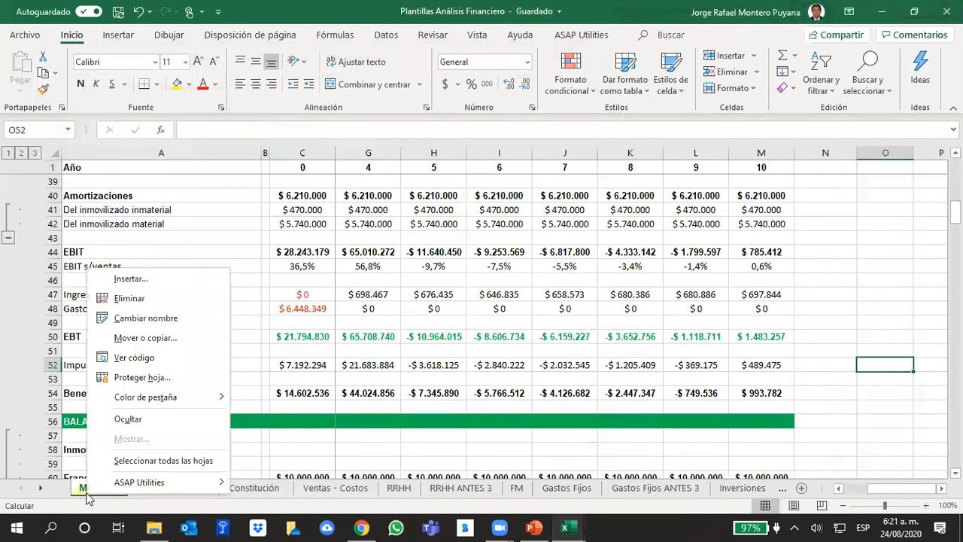
{"action": "left_click", "coordinate": [121, 302]}
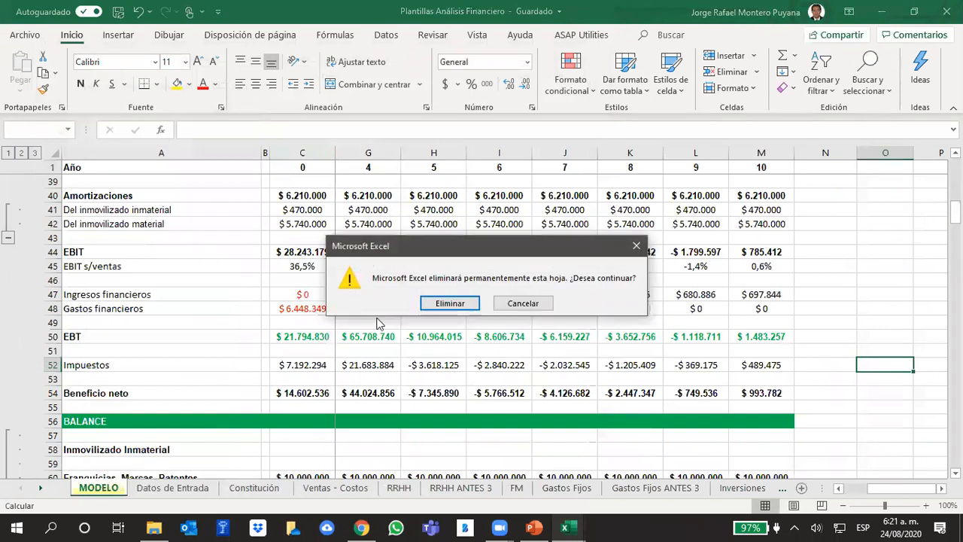
{"action": "left_click", "coordinate": [441, 303]}
{"action": "left_click", "coordinate": [572, 351]}
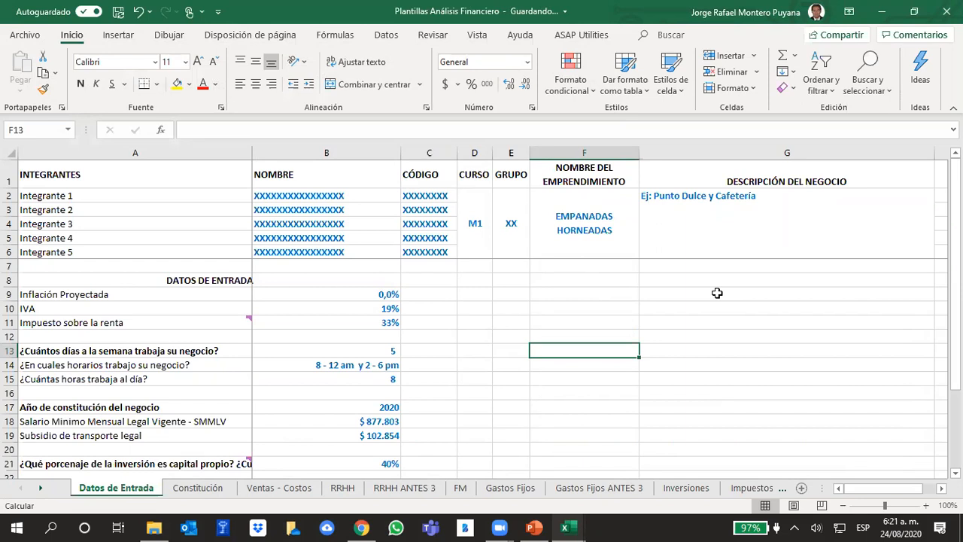
In the Seguimiento O2 2020-1 workbook, set the 24/08/2020 attendance in cell AH28 to 1 and return to the Plantillas Análisis Financiero workbook.
{"action": "left_click", "coordinate": [572, 525]}
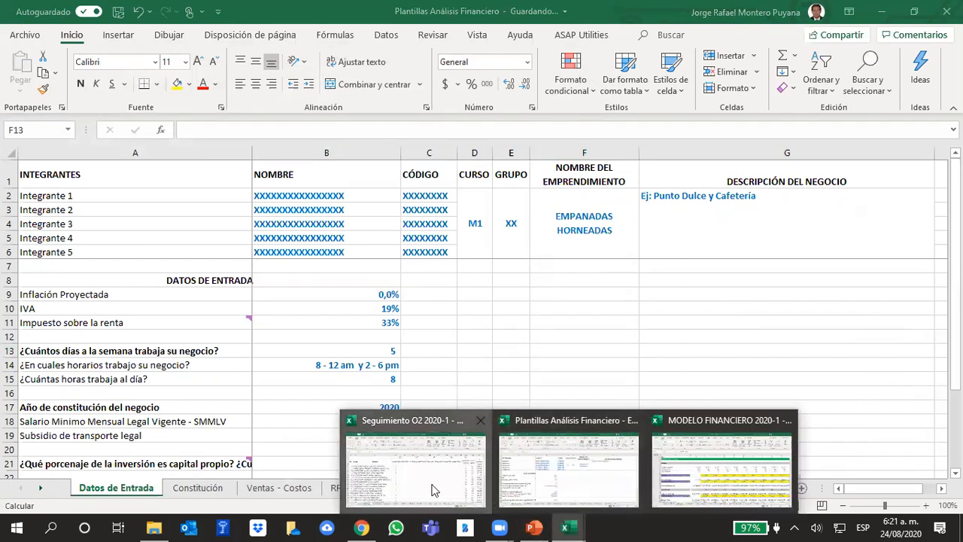
{"action": "left_click", "coordinate": [433, 489]}
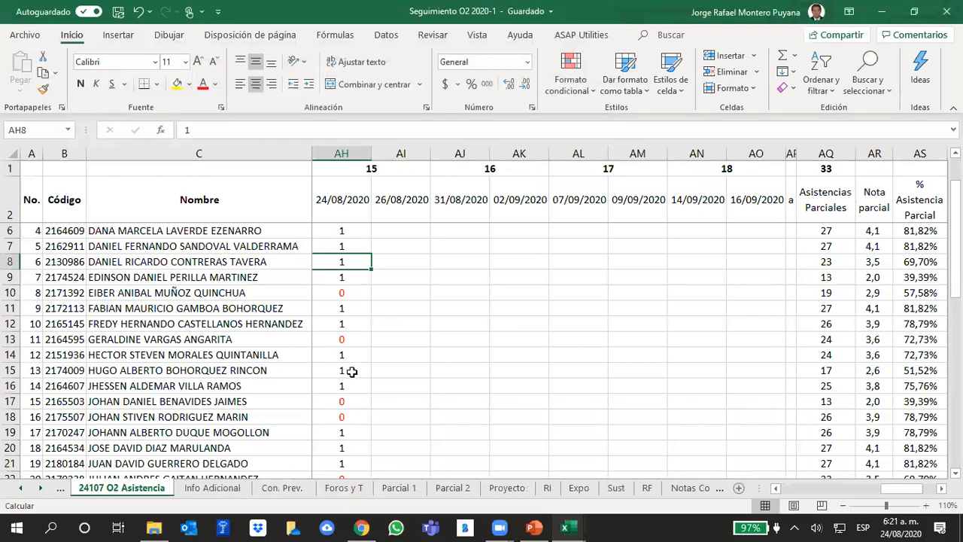
{"action": "key", "text": "Down"}
{"action": "key", "text": "Down"}
{"action": "key", "text": "Down"}
{"action": "key", "text": "Down"}
{"action": "key", "text": "Down"}
{"action": "key", "text": "Down"}
{"action": "key", "text": "Down"}
{"action": "key", "text": "Down"}
{"action": "key", "text": "Down"}
{"action": "key", "text": "Down"}
{"action": "key", "text": "Down"}
{"action": "key", "text": "Down"}
{"action": "key", "text": "Down"}
{"action": "key", "text": "Down"}
{"action": "key", "text": "Down"}
{"action": "key", "text": "Down"}
{"action": "key", "text": "Down"}
{"action": "key", "text": "Down"}
{"action": "key", "text": "Down"}
{"action": "key", "text": "Down"}
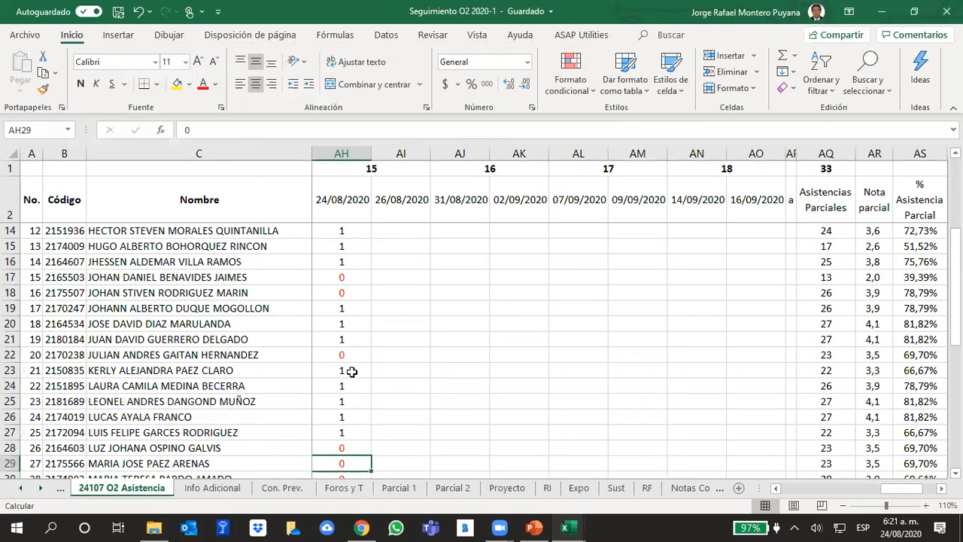
{"action": "key", "text": "Up"}
{"action": "key", "text": "Up"}
{"action": "key", "text": "Up"}
{"action": "key", "text": "Up"}
{"action": "key", "text": "Up"}
{"action": "key", "text": "Up"}
{"action": "key", "text": "Up"}
{"action": "key", "text": "Up"}
{"action": "key", "text": "Up"}
{"action": "key", "text": "Down"}
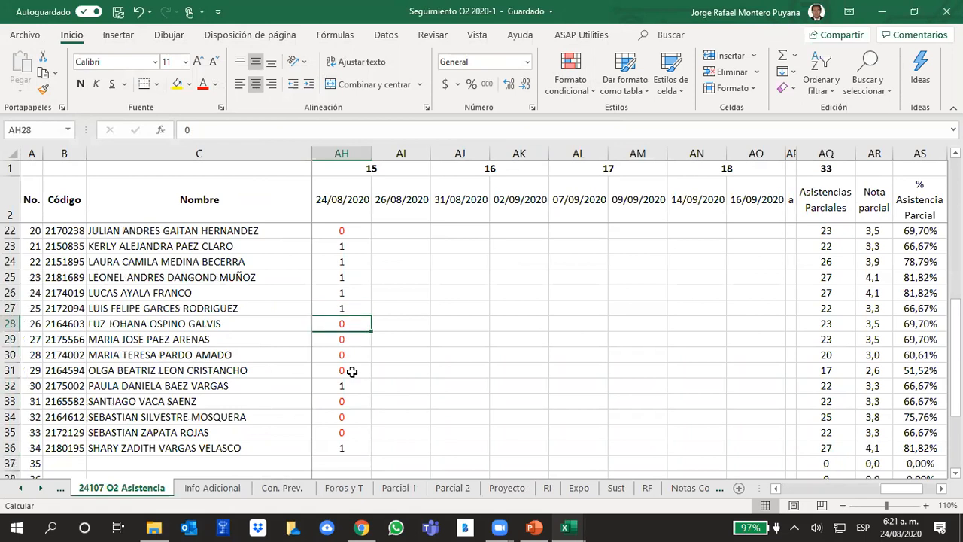
{"action": "type", "text": "1"}
{"action": "key", "text": "Return"}
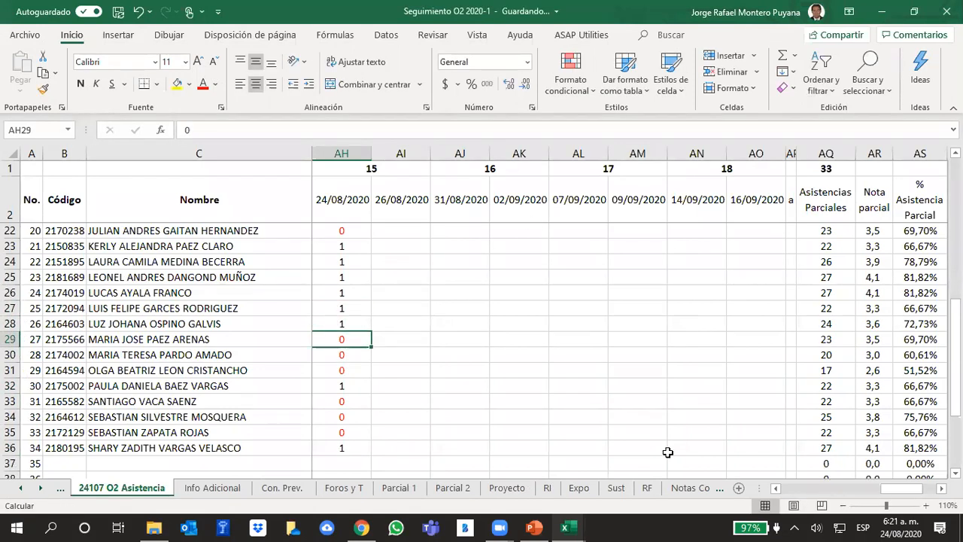
{"action": "left_click", "coordinate": [575, 526]}
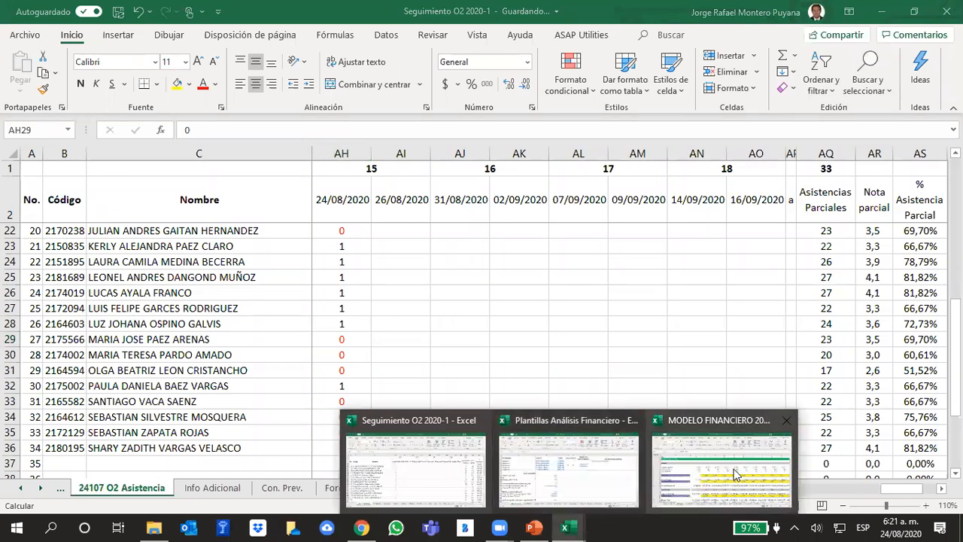
{"action": "left_click", "coordinate": [570, 462]}
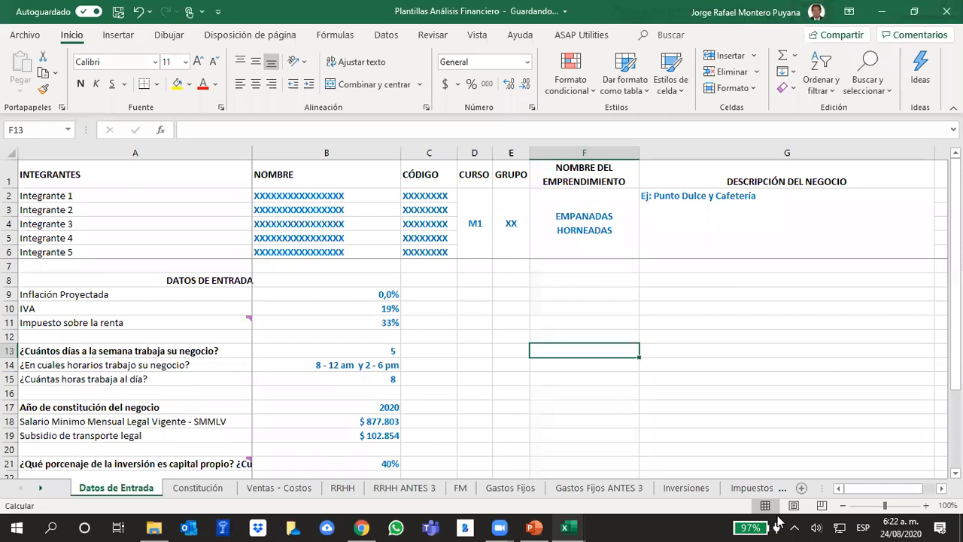
Switch to the Seguimiento O2 2020-1 workbook and set the 24/08/2020 attendance in cell AH5 to 1.
{"action": "mouse_move", "coordinate": [567, 527]}
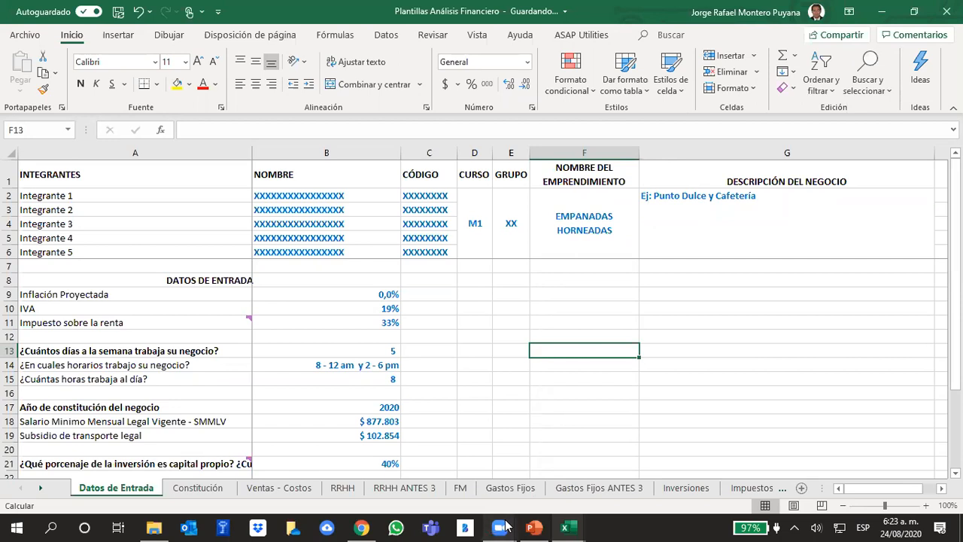
{"action": "mouse_move", "coordinate": [503, 525]}
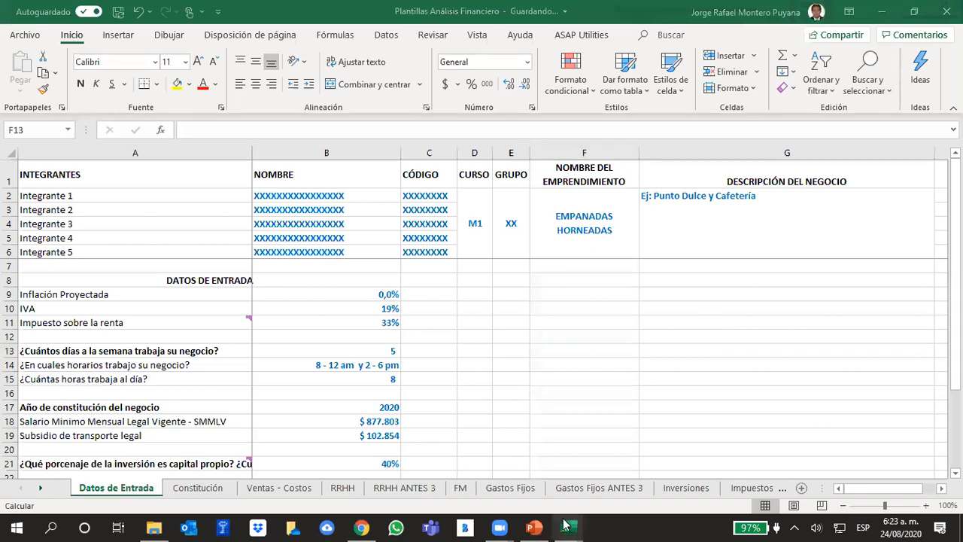
{"action": "mouse_move", "coordinate": [565, 527]}
{"action": "left_click", "coordinate": [403, 472]}
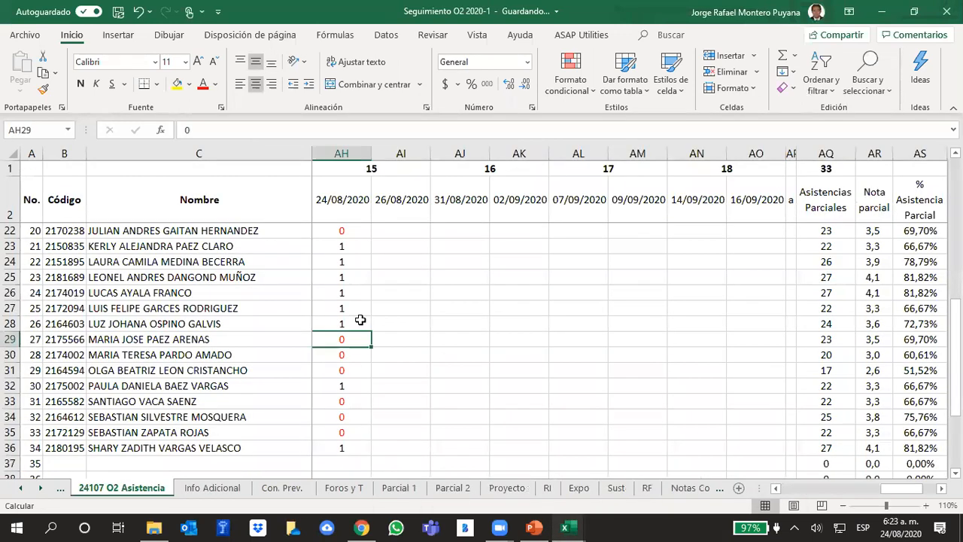
{"action": "scroll", "coordinate": [360, 320], "scroll_direction": "up", "scroll_amount": 6}
{"action": "left_click", "coordinate": [345, 259]}
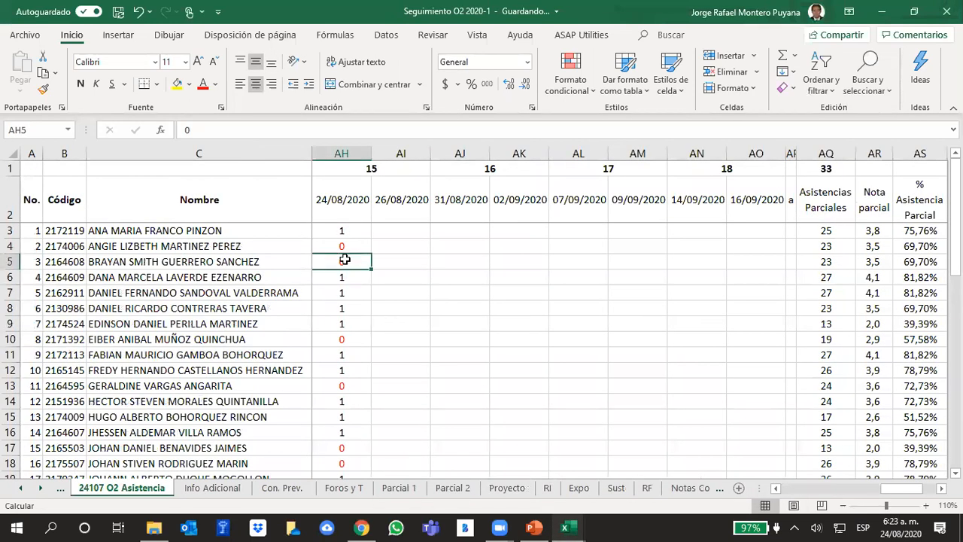
{"action": "type", "text": "1"}
{"action": "key", "text": "Return"}
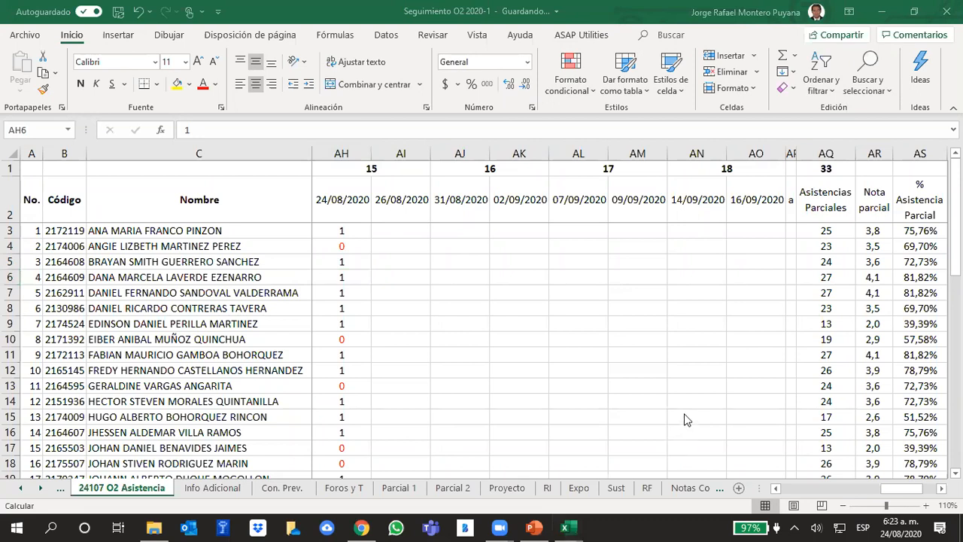
Switch to the MODELO FINANCIERO 2020-1 workbook, showing its MODELO sheet.
{"action": "mouse_move", "coordinate": [568, 526]}
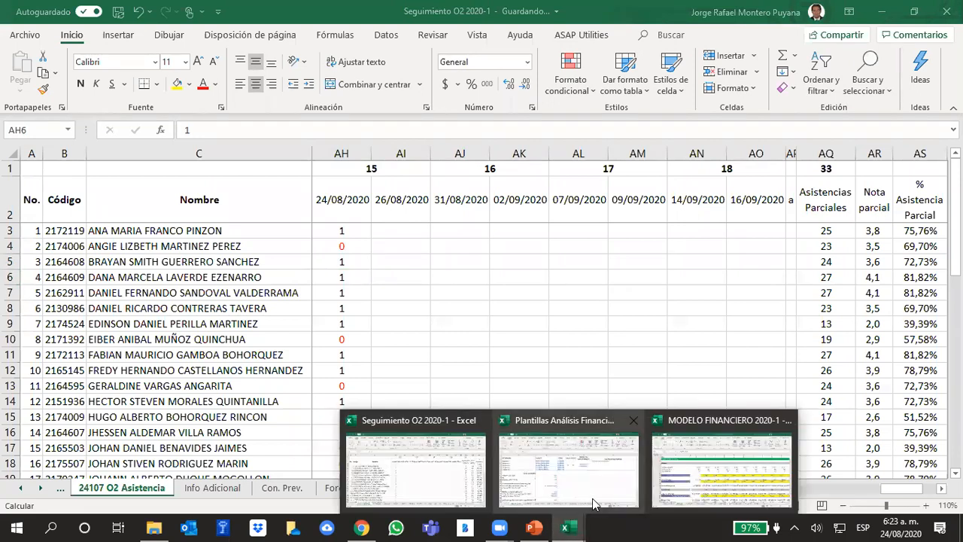
{"action": "left_click", "coordinate": [731, 446]}
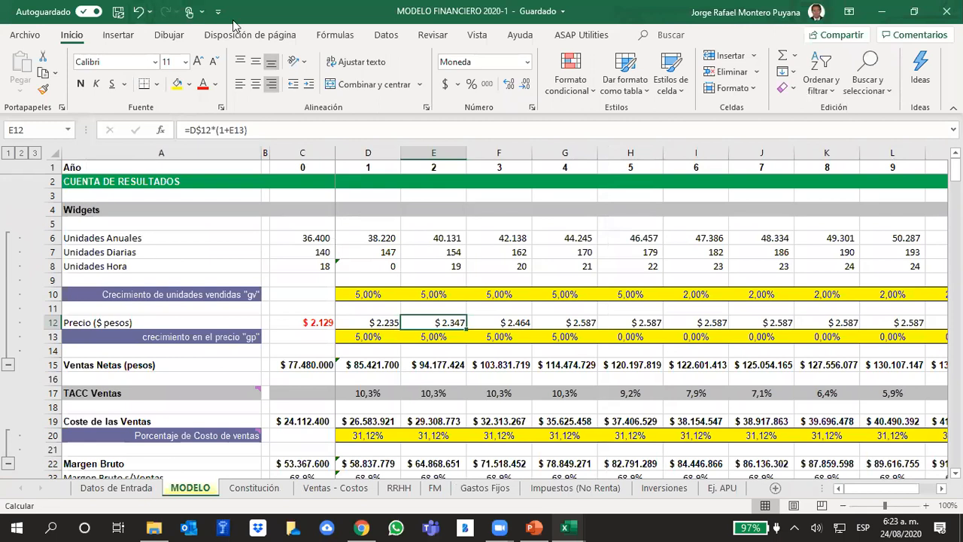
{"action": "right_click", "coordinate": [199, 492]}
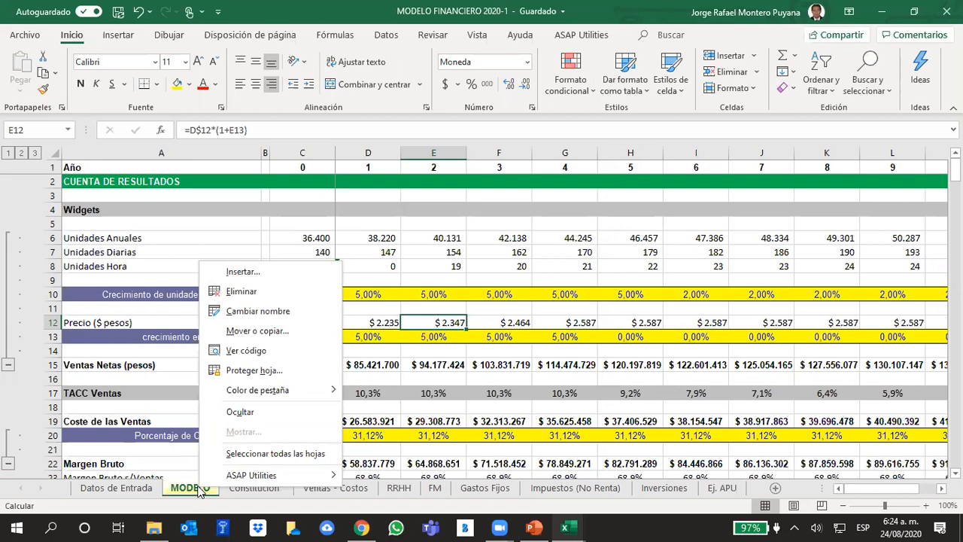
{"action": "left_click", "coordinate": [186, 4]}
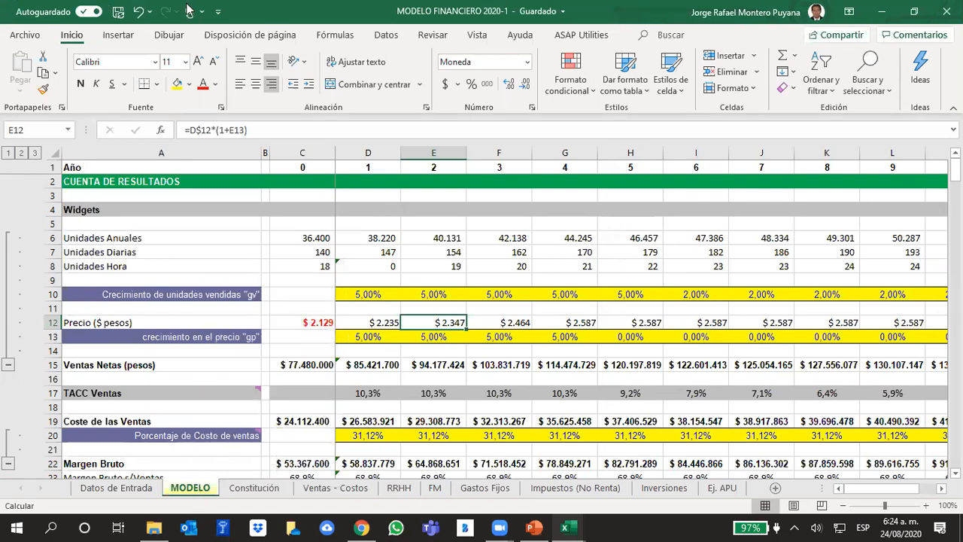
Copy the MODELO sheet into Plantillas Análisis Financiero.xlsx, placing the copy before the Datos de Entrada sheet.
{"action": "right_click", "coordinate": [181, 491]}
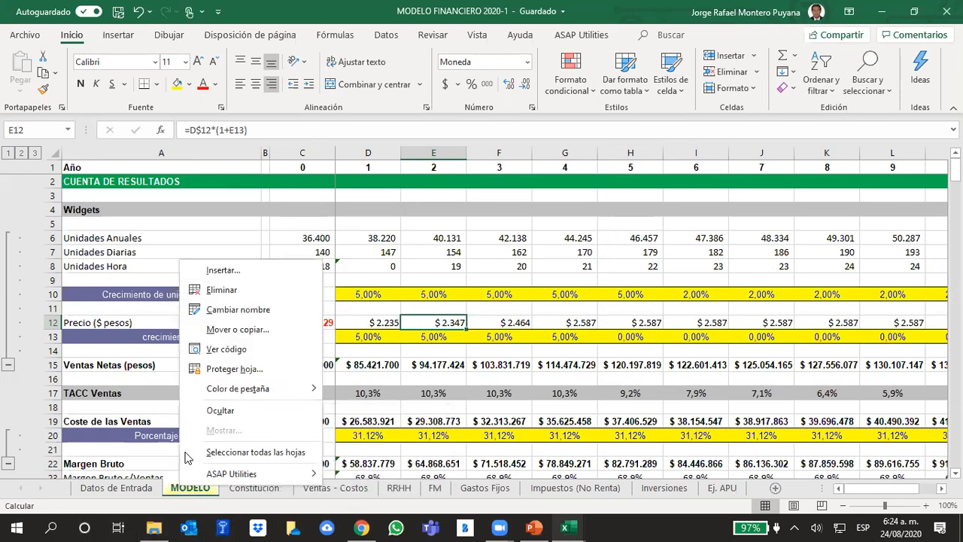
{"action": "left_click", "coordinate": [265, 330]}
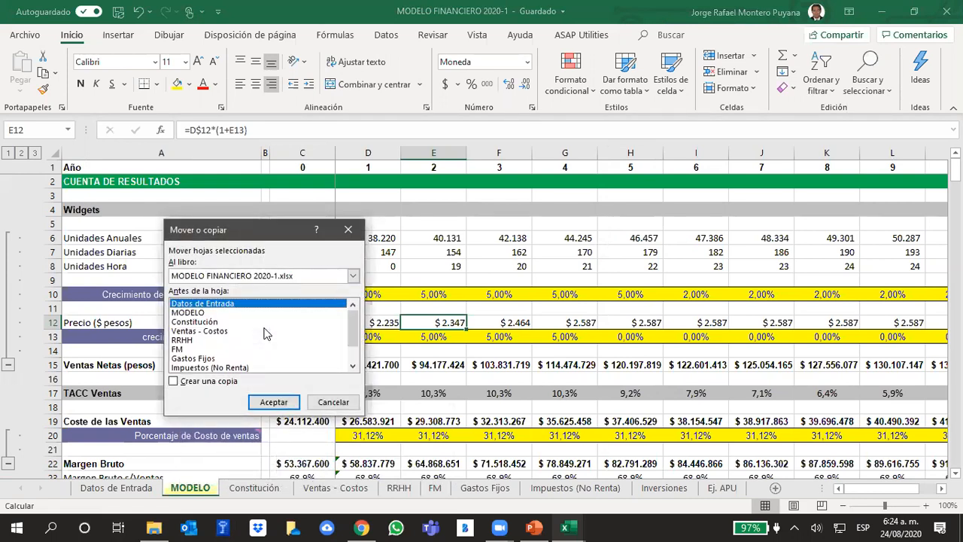
{"action": "left_click", "coordinate": [173, 382]}
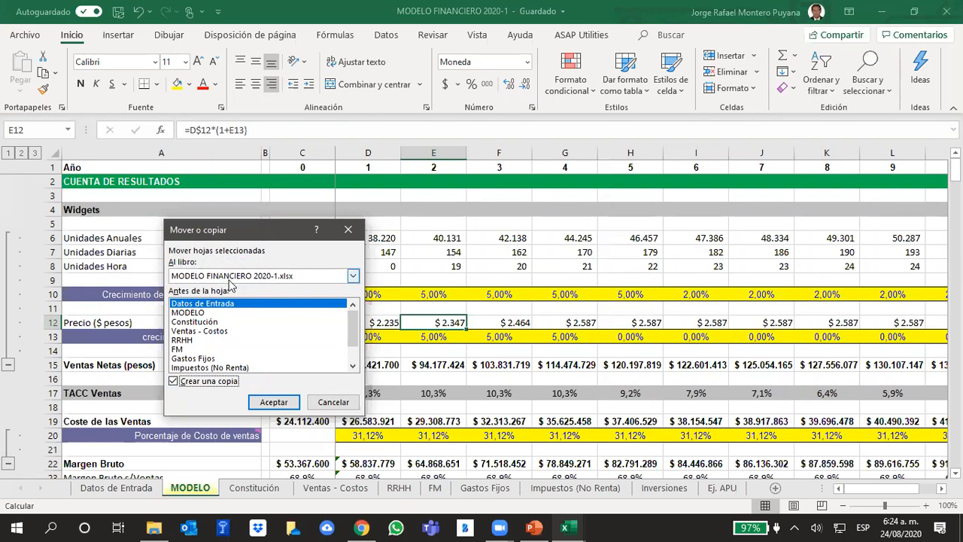
{"action": "left_click", "coordinate": [352, 275]}
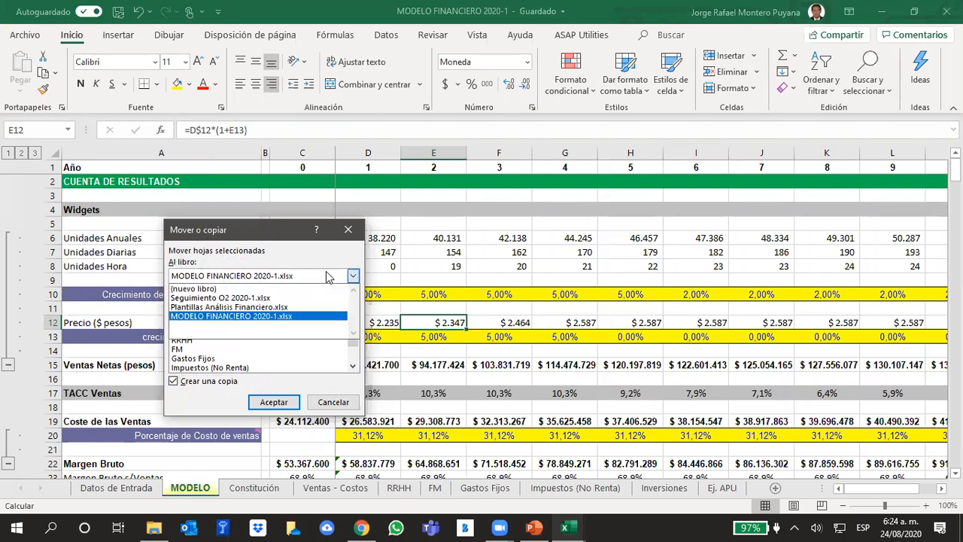
{"action": "left_click", "coordinate": [186, 307]}
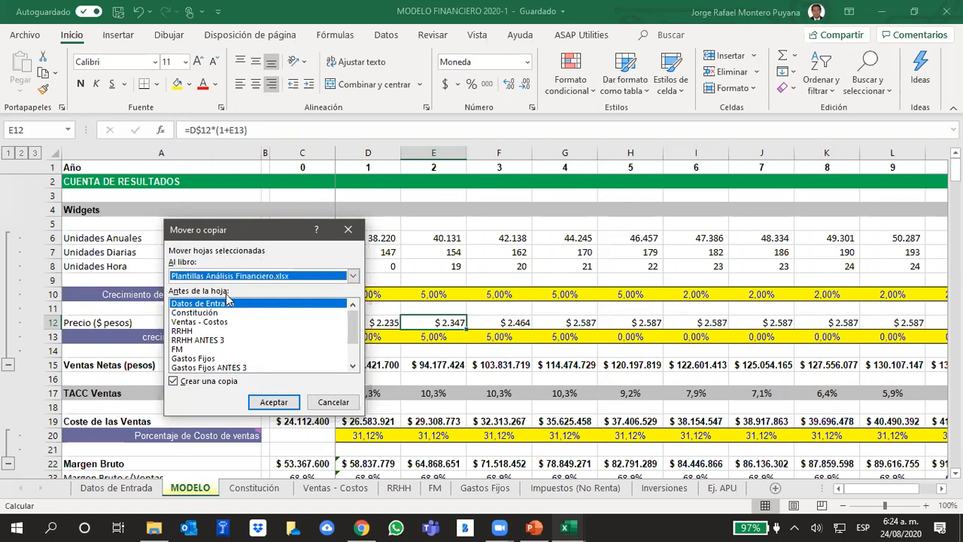
{"action": "mouse_move", "coordinate": [351, 323]}
{"action": "left_mouse_down"}
{"action": "mouse_move", "coordinate": [351, 343]}
{"action": "mouse_move", "coordinate": [352, 322]}
{"action": "left_mouse_up"}
{"action": "left_click", "coordinate": [190, 305]}
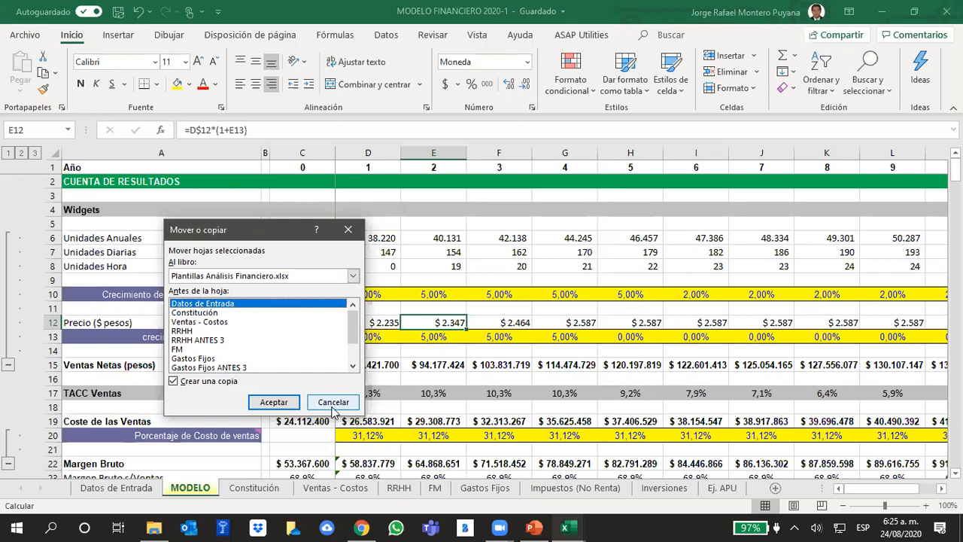
{"action": "left_click", "coordinate": [264, 406]}
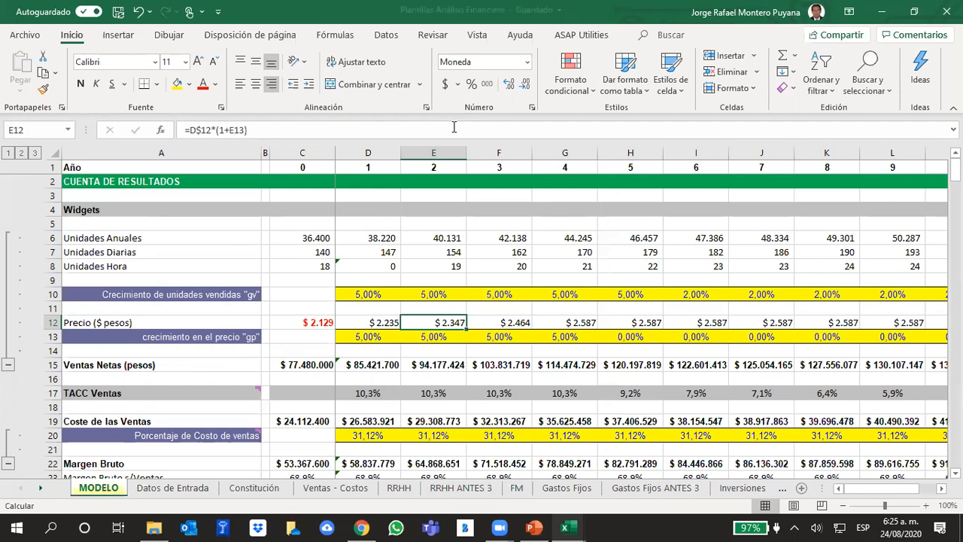
Copy the external reference text [MODELO FINANCIERO 2020-1.xlsx] from the formula of cell C6, Unidades Anuales for year 0.
{"action": "left_click", "coordinate": [901, 526]}
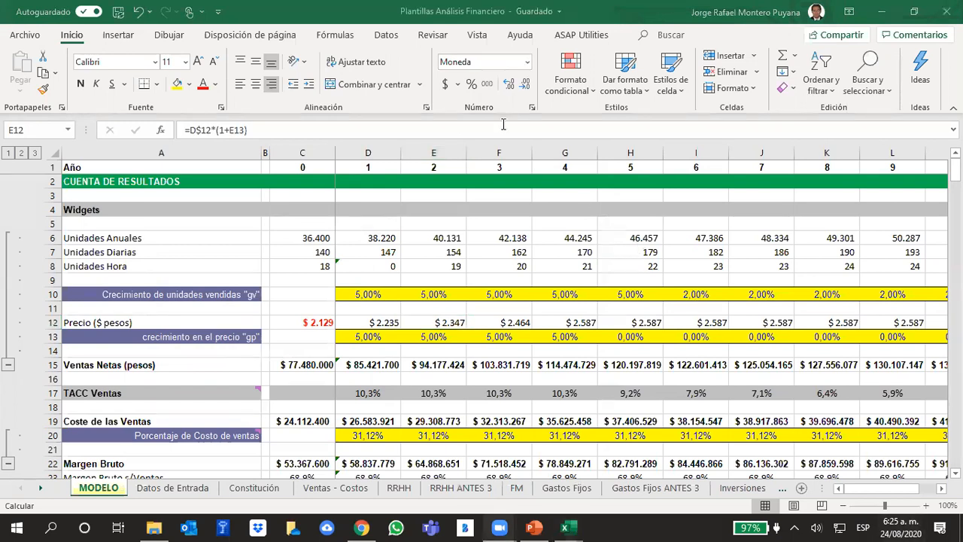
{"action": "left_click", "coordinate": [423, 13]}
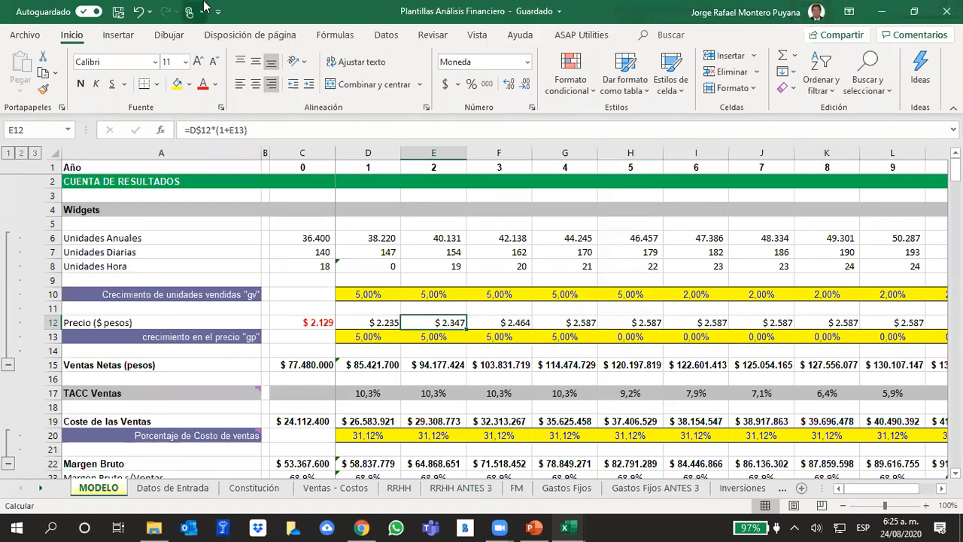
{"action": "left_click", "coordinate": [322, 239]}
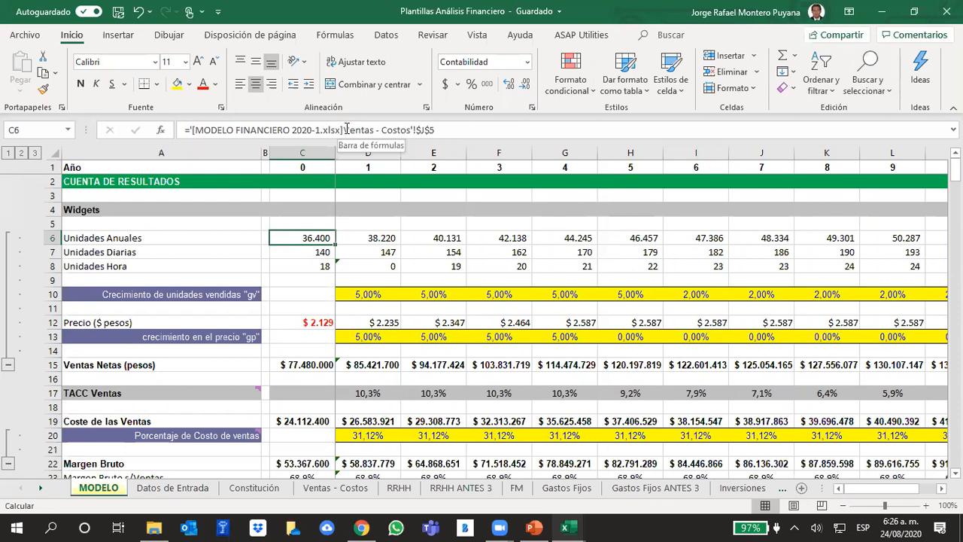
{"action": "left_click_drag", "start_coordinate": [345, 129], "coordinate": [192, 109]}
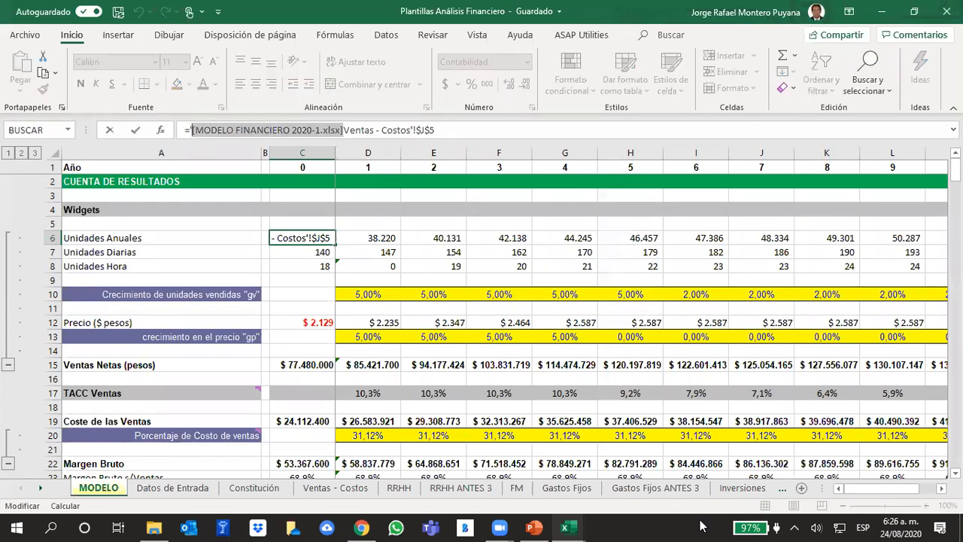
{"action": "key", "text": "ctrl+c"}
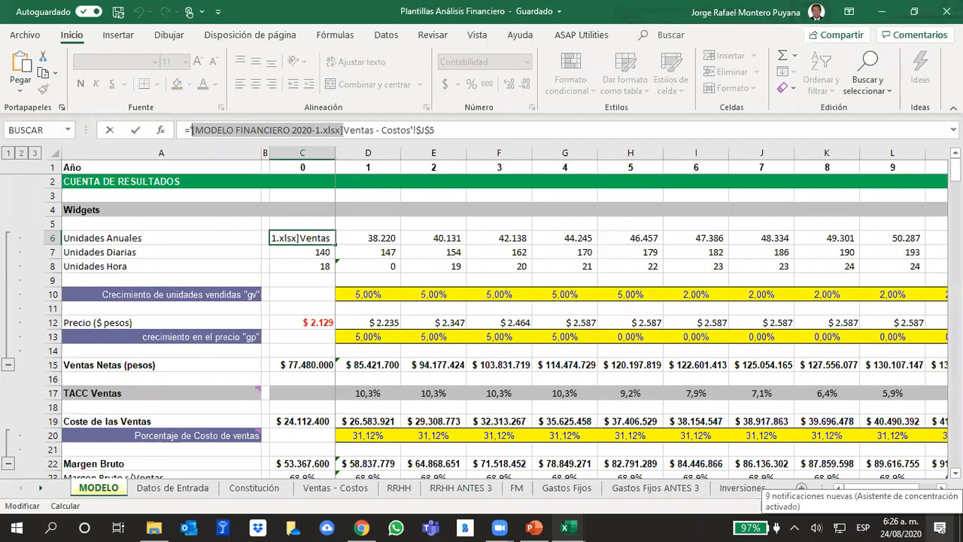
{"action": "left_click", "coordinate": [716, 46]}
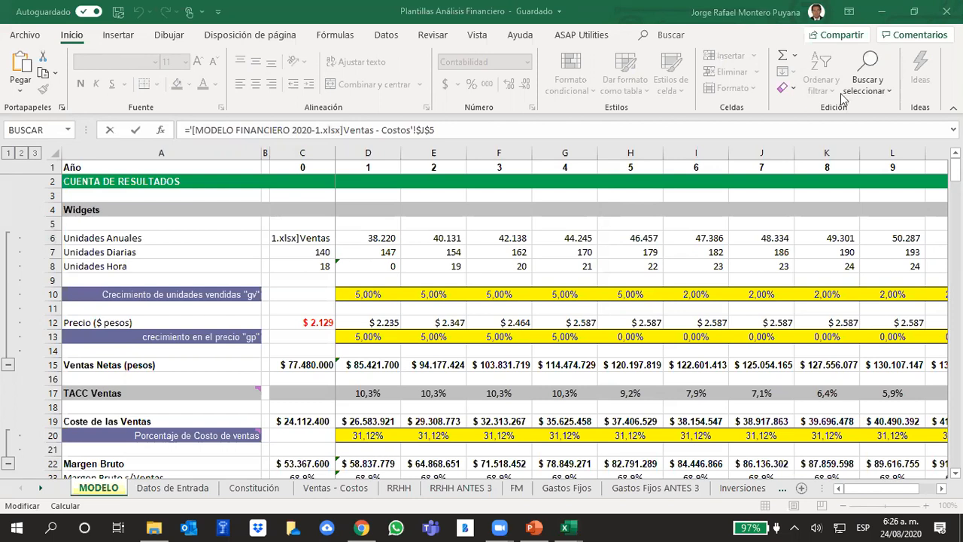
{"action": "left_click", "coordinate": [873, 75]}
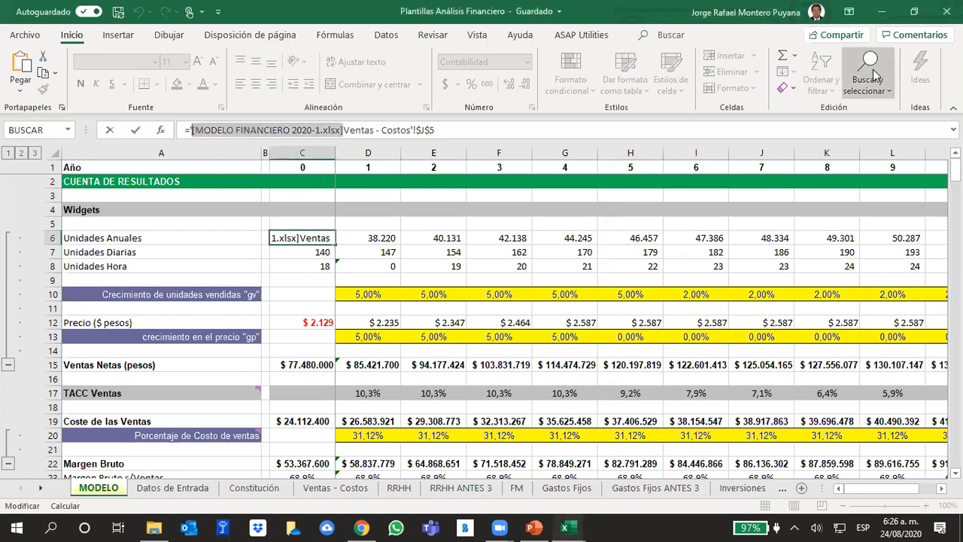
{"action": "left_click", "coordinate": [873, 76]}
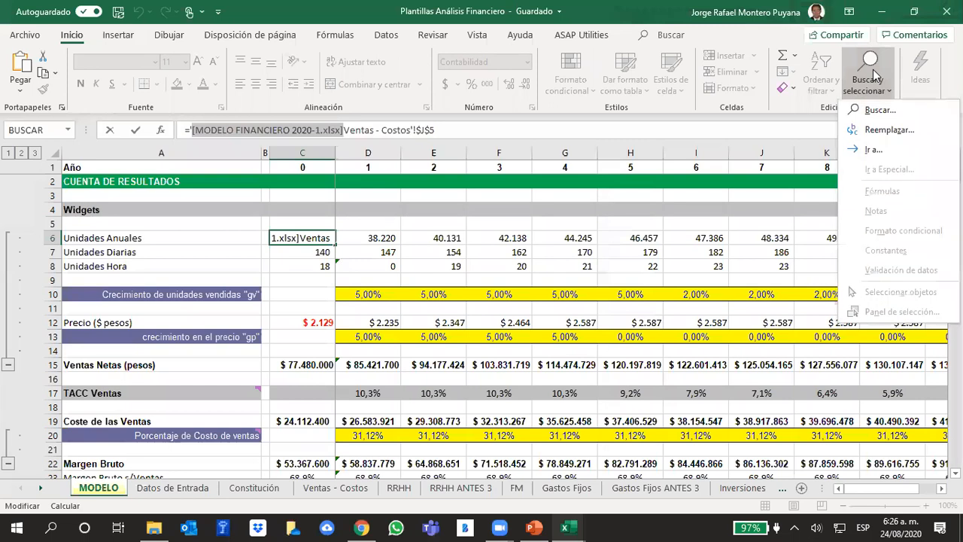
{"action": "left_click", "coordinate": [890, 131]}
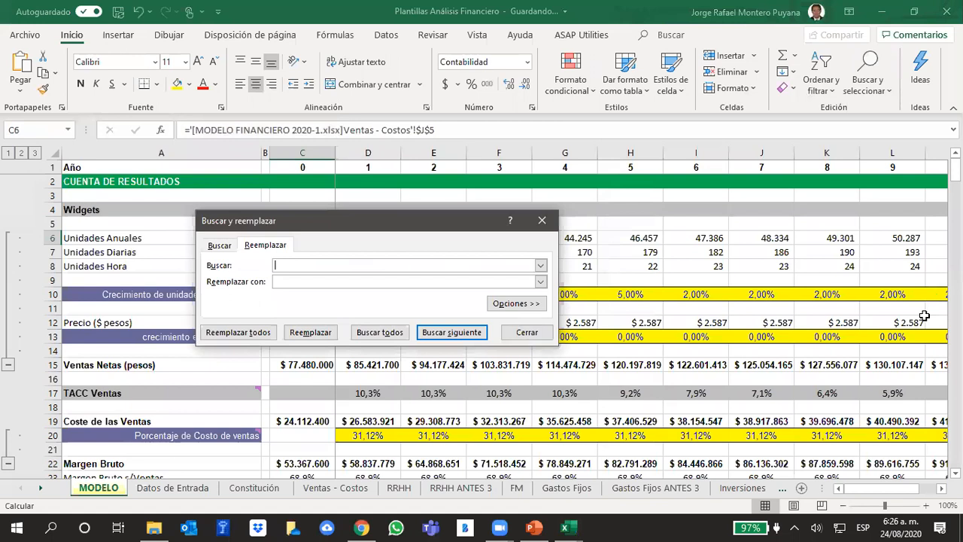
{"action": "key", "text": "ctrl+v"}
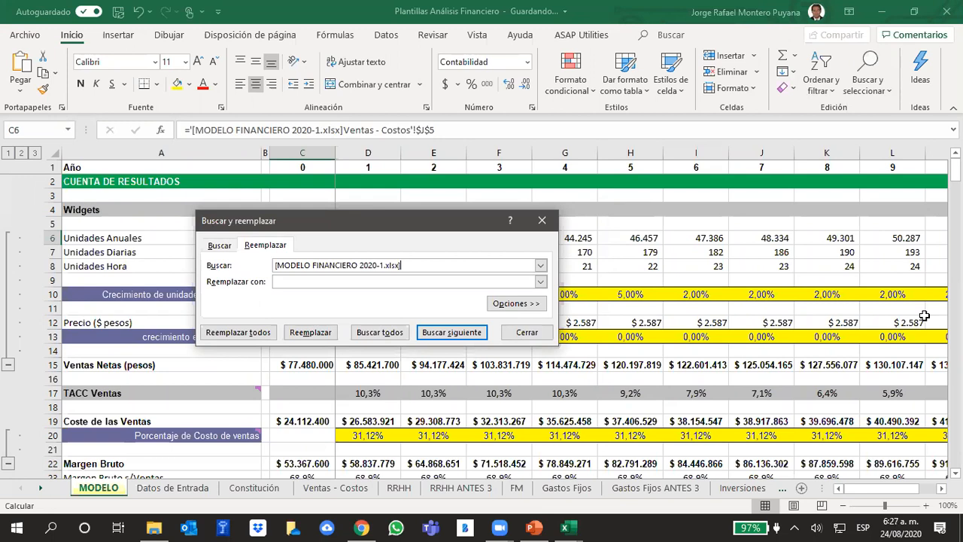
{"action": "left_click", "coordinate": [526, 333]}
{"action": "left_click", "coordinate": [617, 220]}
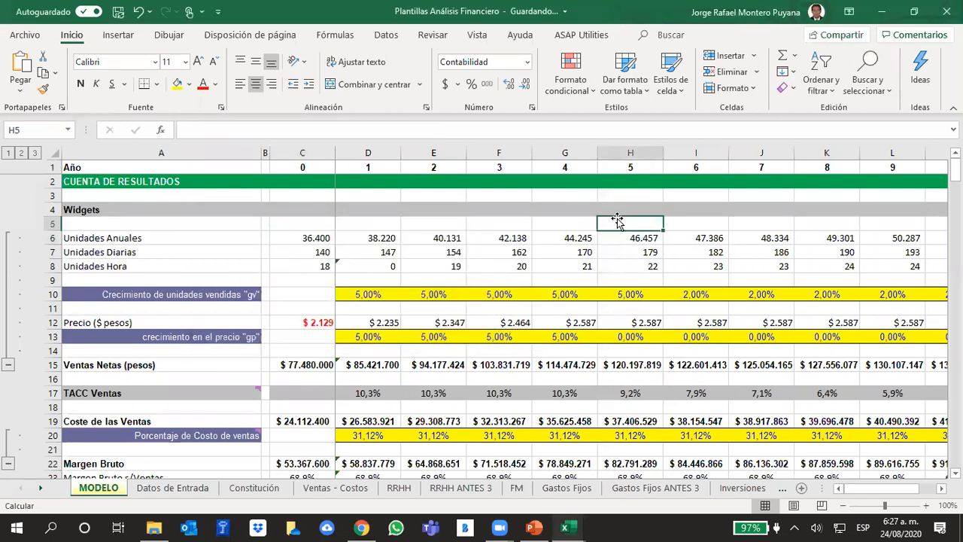
Examine the [MODELO FINANCIERO 2020-1.xlsx] reference inside the formula of cell C6 in the Unidades Anuales row.
{"action": "left_click", "coordinate": [321, 234]}
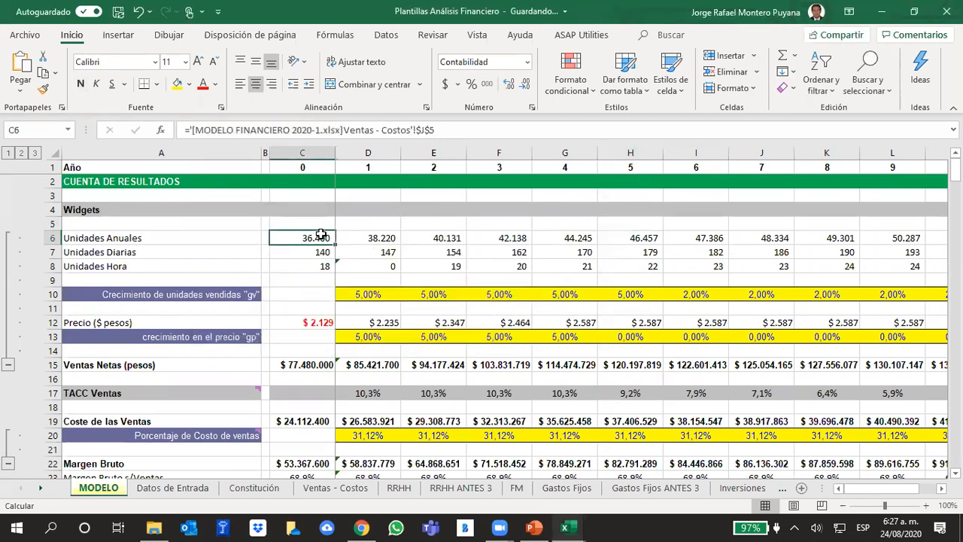
{"action": "key", "text": "alt+Tab"}
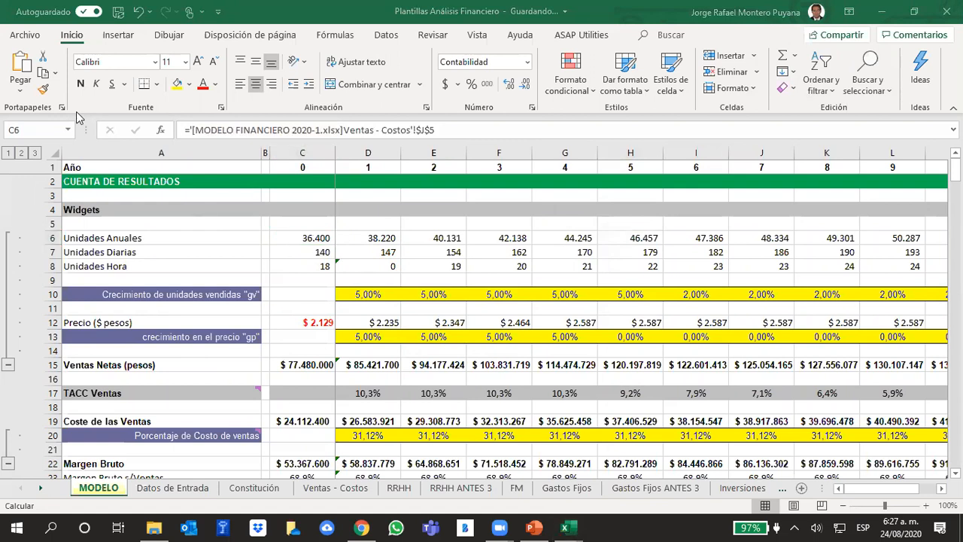
{"action": "left_click_drag", "start_coordinate": [340, 131], "coordinate": [191, 118]}
{"action": "left_click", "coordinate": [345, 129]}
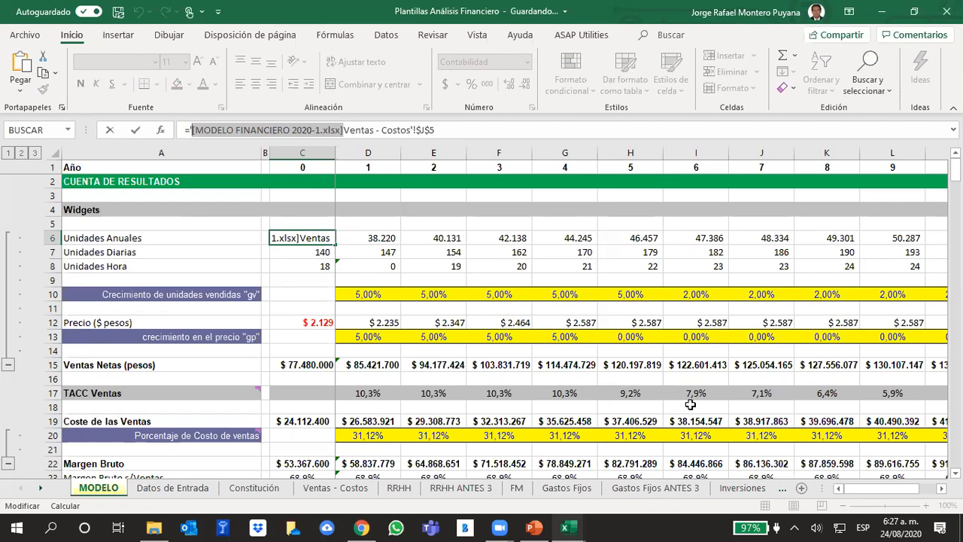
{"action": "left_click", "coordinate": [535, 239]}
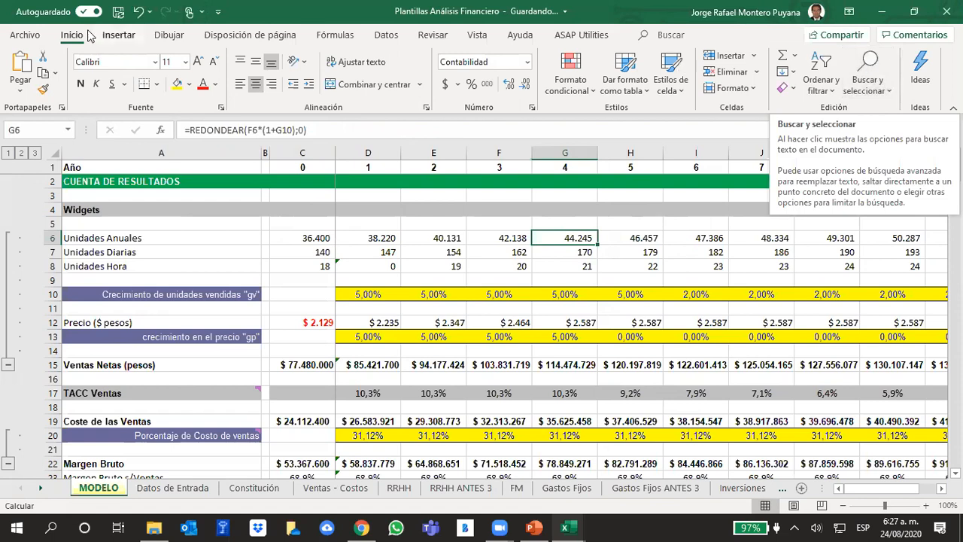
Replace all occurrences of [MODELO FINANCIERO 2020-1.xlsx] in the MODELO sheet with nothing and check the formula in cell C6.
{"action": "left_click", "coordinate": [874, 94]}
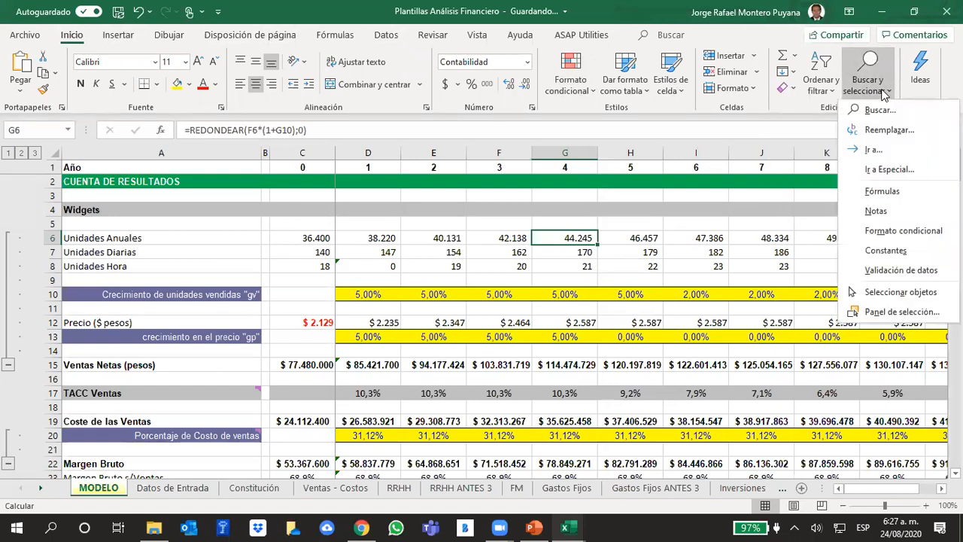
{"action": "left_click", "coordinate": [889, 130]}
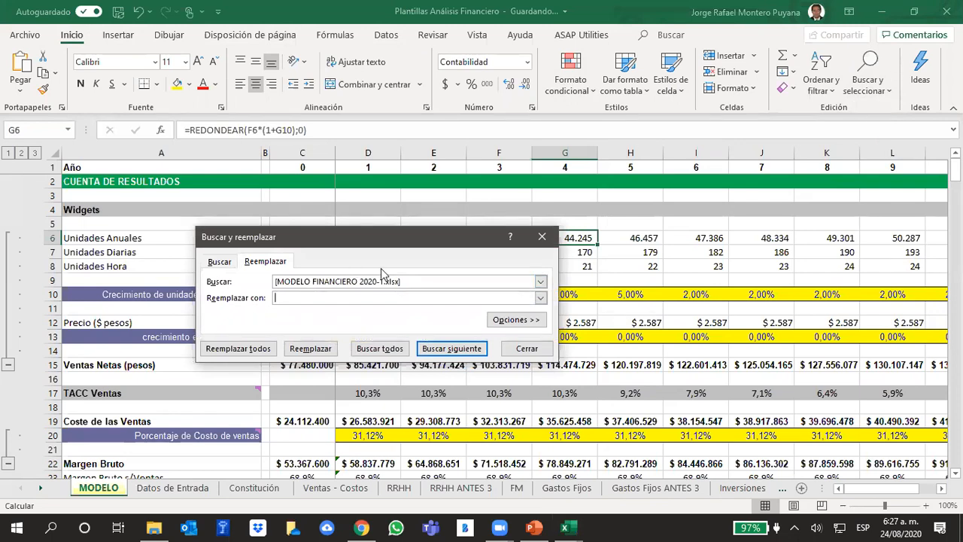
{"action": "left_click_drag", "start_coordinate": [412, 276], "coordinate": [238, 260]}
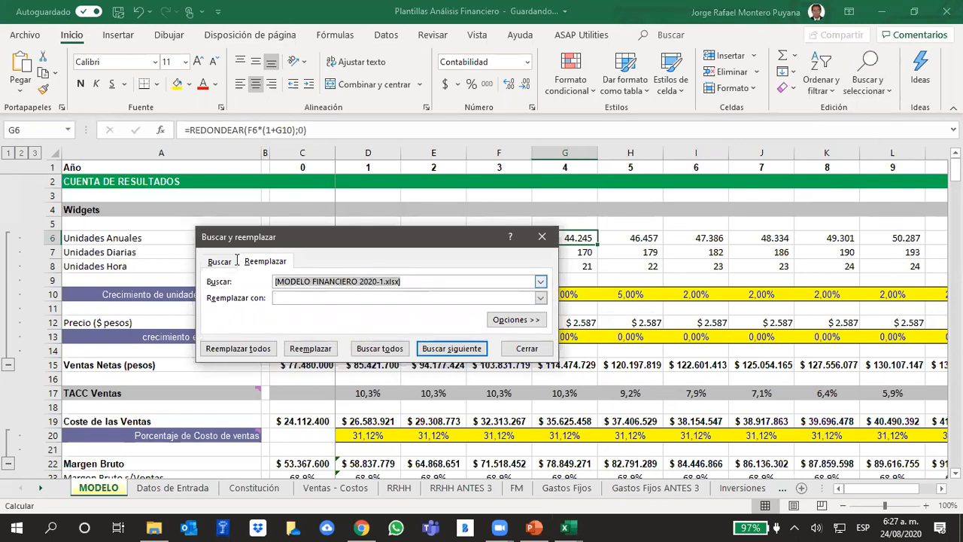
{"action": "key", "text": "ctrl+v"}
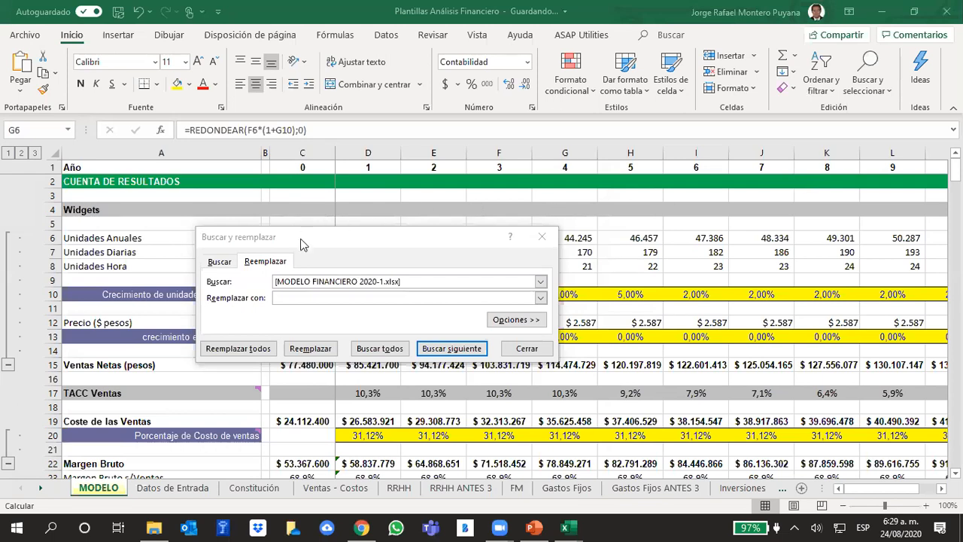
{"action": "left_click_drag", "start_coordinate": [305, 248], "coordinate": [430, 204]}
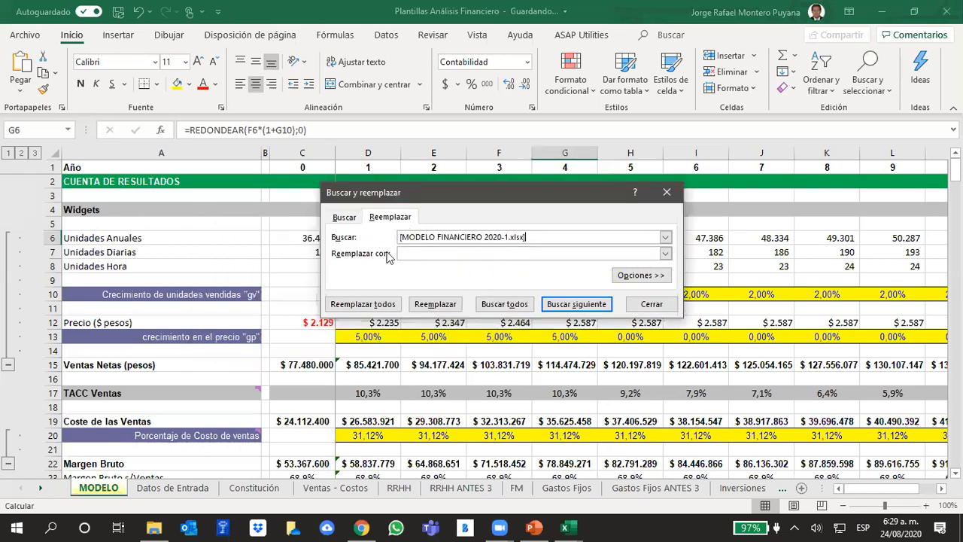
{"action": "left_click", "coordinate": [370, 308]}
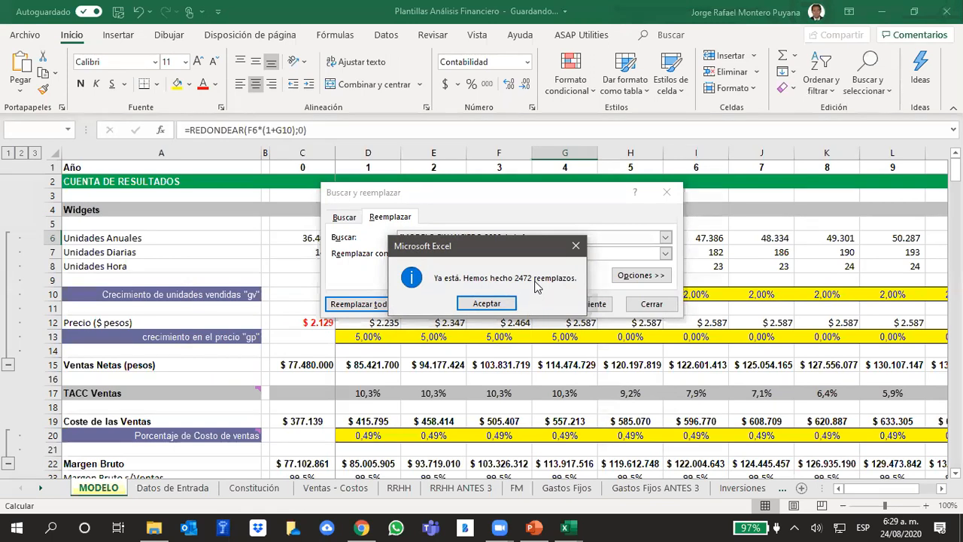
{"action": "left_click", "coordinate": [487, 303]}
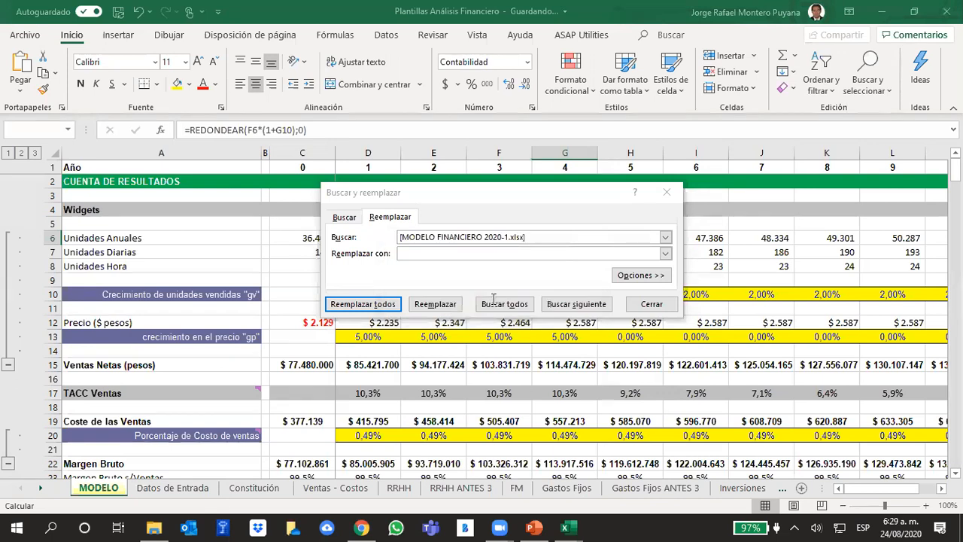
{"action": "left_click", "coordinate": [652, 303]}
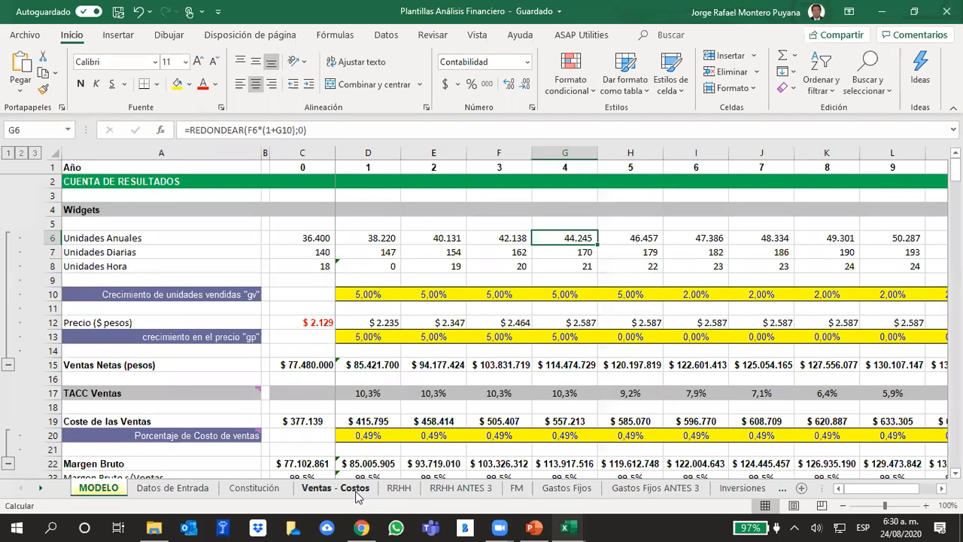
{"action": "left_click", "coordinate": [299, 237]}
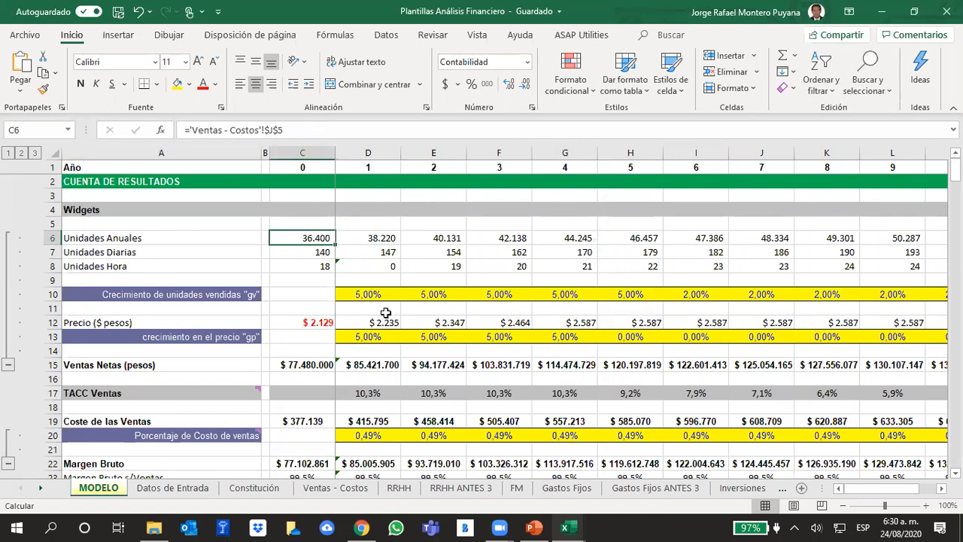
Undo the last replacement and select the reference text [MODELO FINANCIERO 2020-1.xlsx] in the formula of cell C6 for copying.
{"action": "left_click", "coordinate": [136, 11]}
{"action": "left_click", "coordinate": [455, 254]}
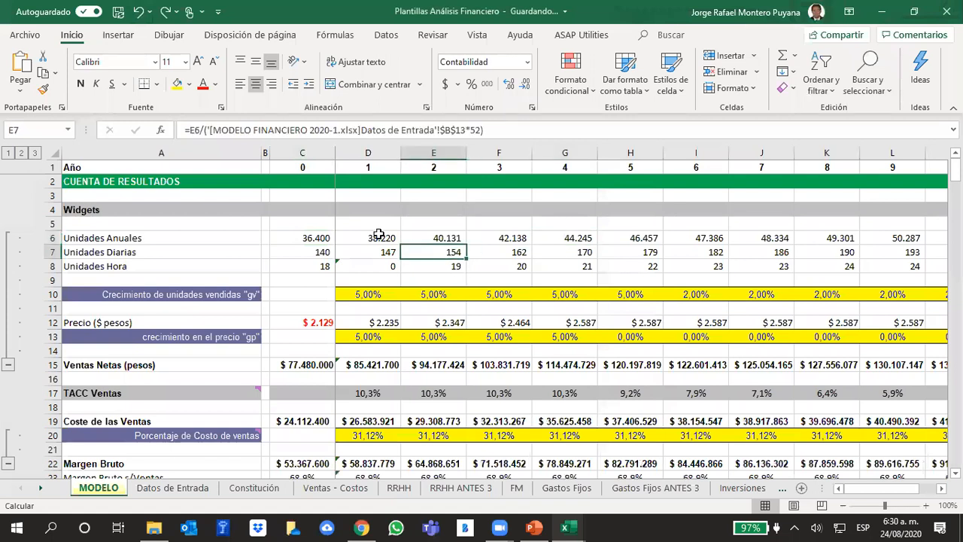
{"action": "left_click", "coordinate": [320, 233]}
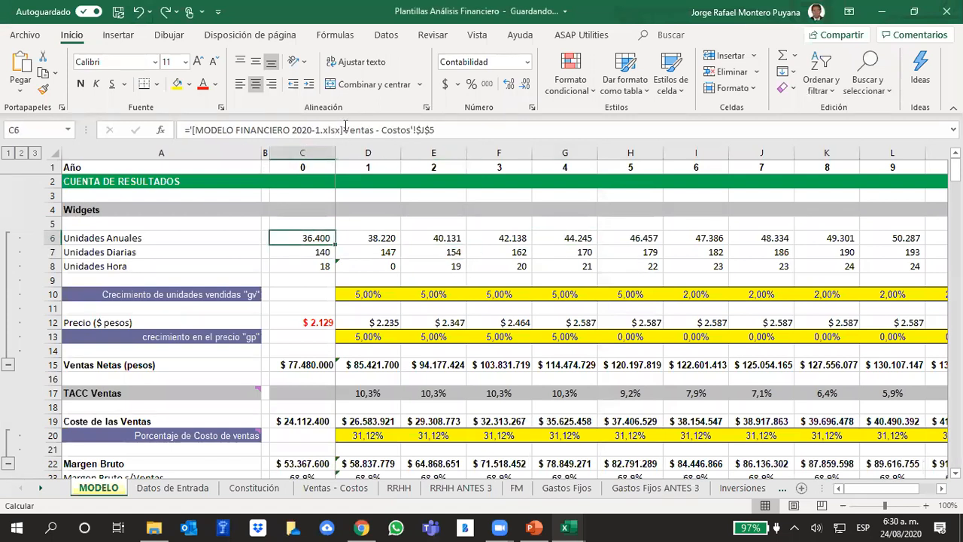
{"action": "left_click_drag", "start_coordinate": [344, 128], "coordinate": [190, 119]}
{"action": "key", "text": "ctrl+c"}
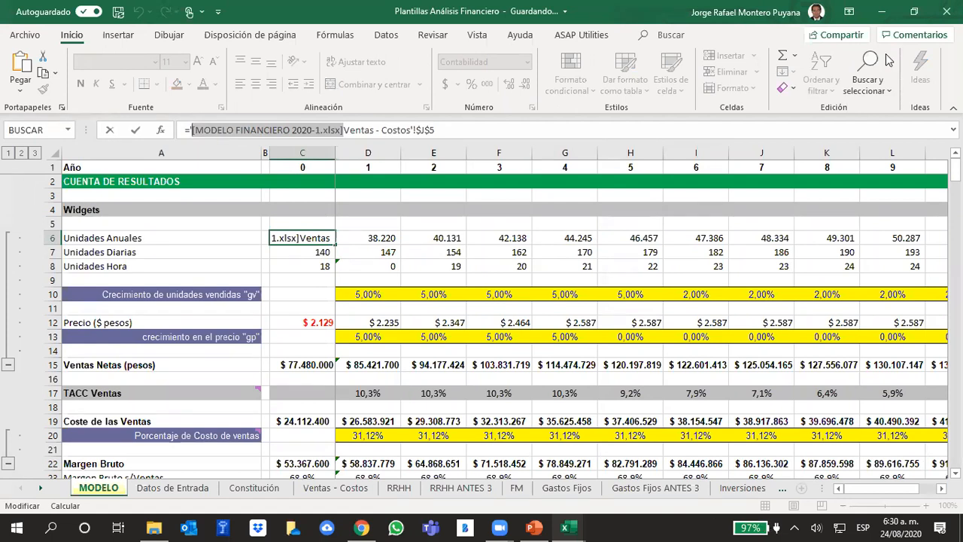
{"action": "left_click", "coordinate": [502, 225]}
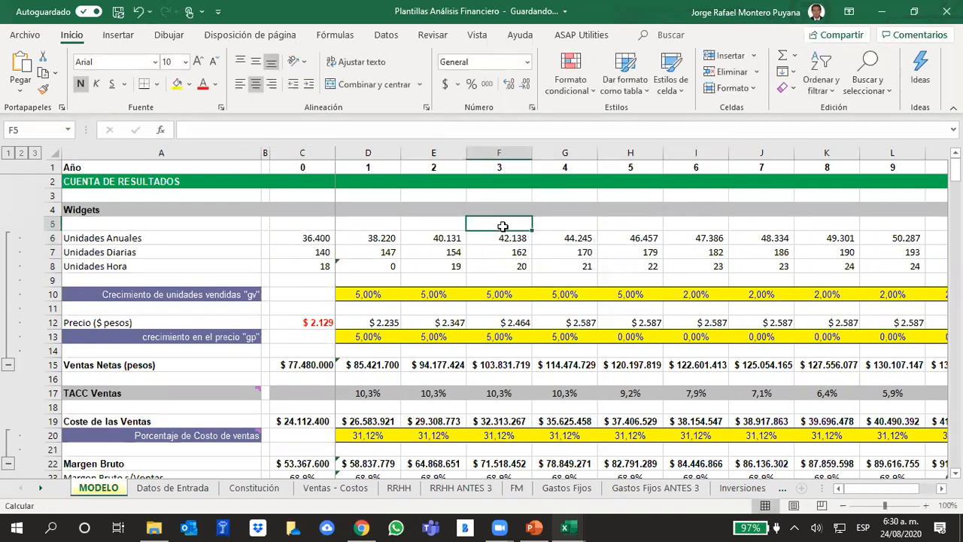
Replace all occurrences of [MODELO FINANCIERO 2020-1.xlsx] in the MODELO sheet with nothing, then close the find and replace dialog.
{"action": "left_click", "coordinate": [862, 79]}
{"action": "left_click", "coordinate": [882, 131]}
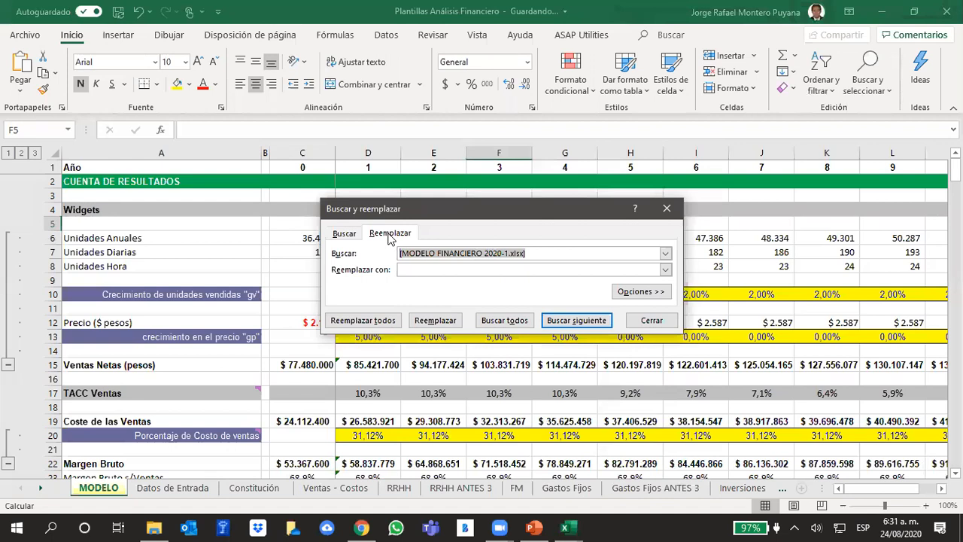
{"action": "key", "text": "ctrl+v"}
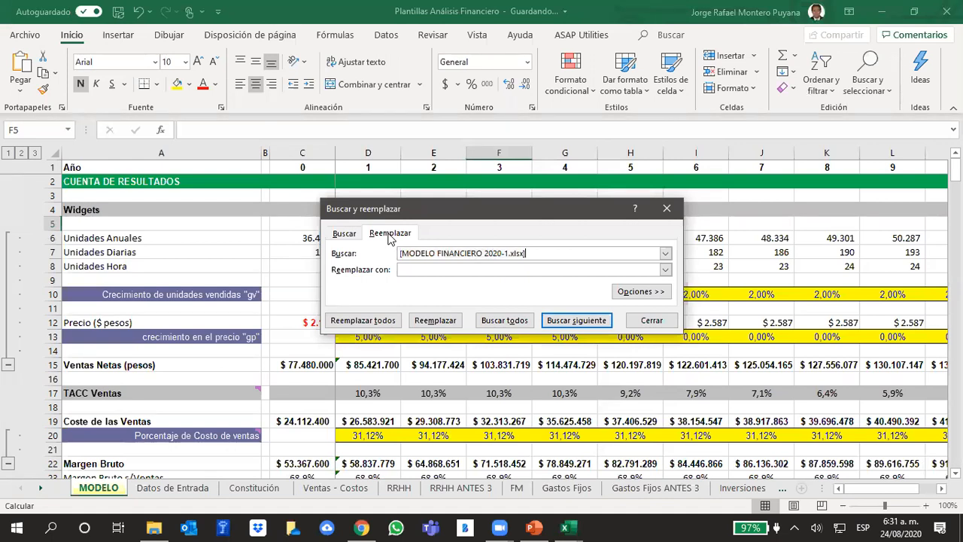
{"action": "left_click", "coordinate": [368, 325]}
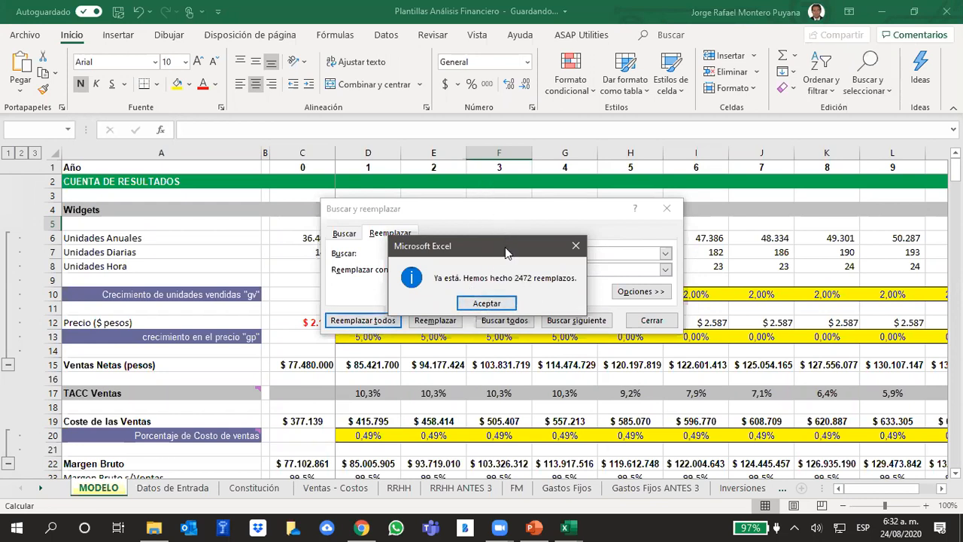
{"action": "left_click_drag", "start_coordinate": [506, 252], "coordinate": [547, 159]}
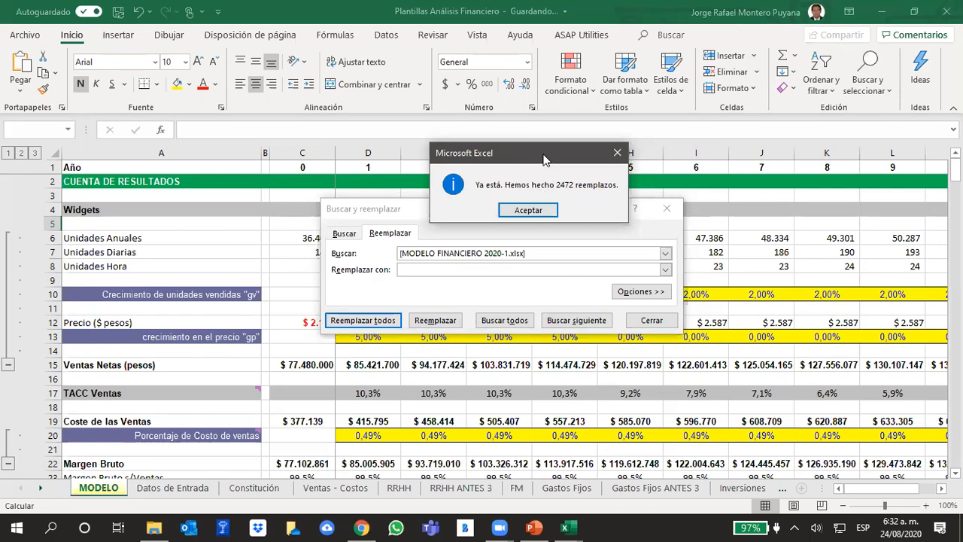
{"action": "left_click_drag", "start_coordinate": [546, 160], "coordinate": [807, 218]}
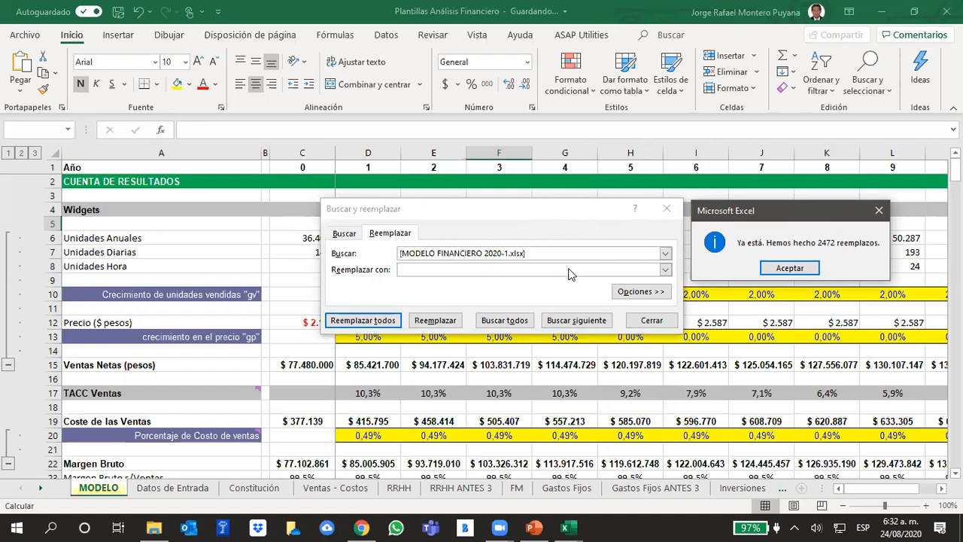
{"action": "left_click", "coordinate": [248, 251]}
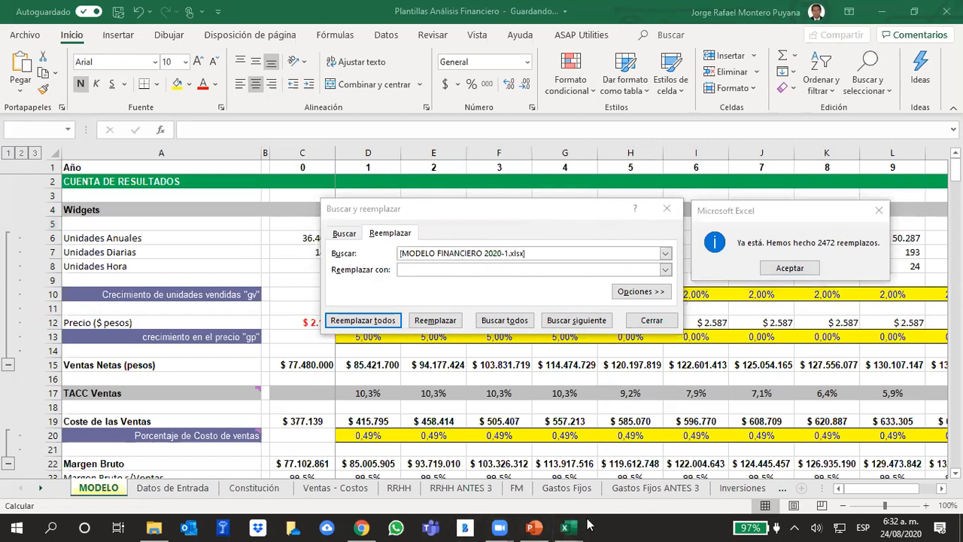
{"action": "left_click", "coordinate": [783, 268]}
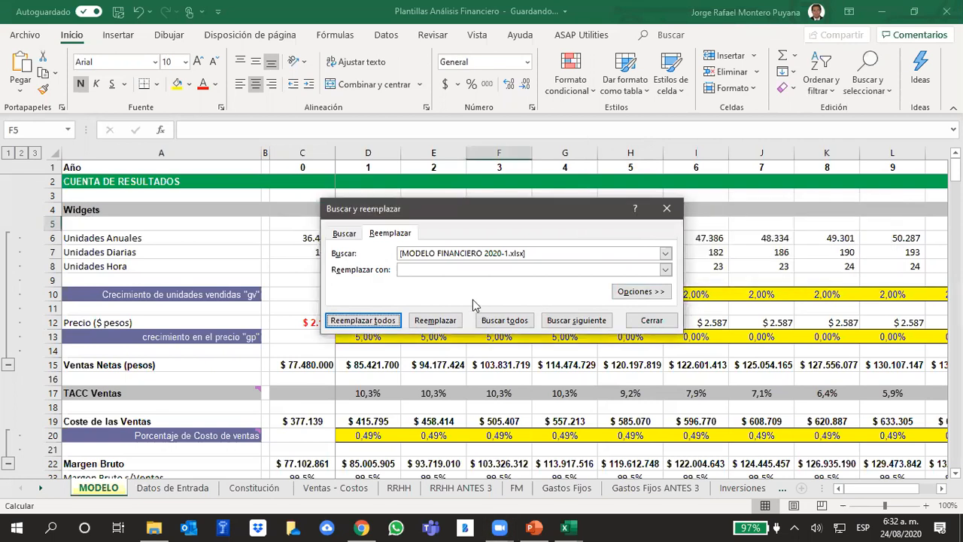
{"action": "left_click", "coordinate": [669, 321]}
In the Seguimiento O2 2020-1 workbook, enter attendance 1 for 24/08/2020 in cell AH35, then return to Plantillas Análisis Financiero.
{"action": "left_click", "coordinate": [574, 526]}
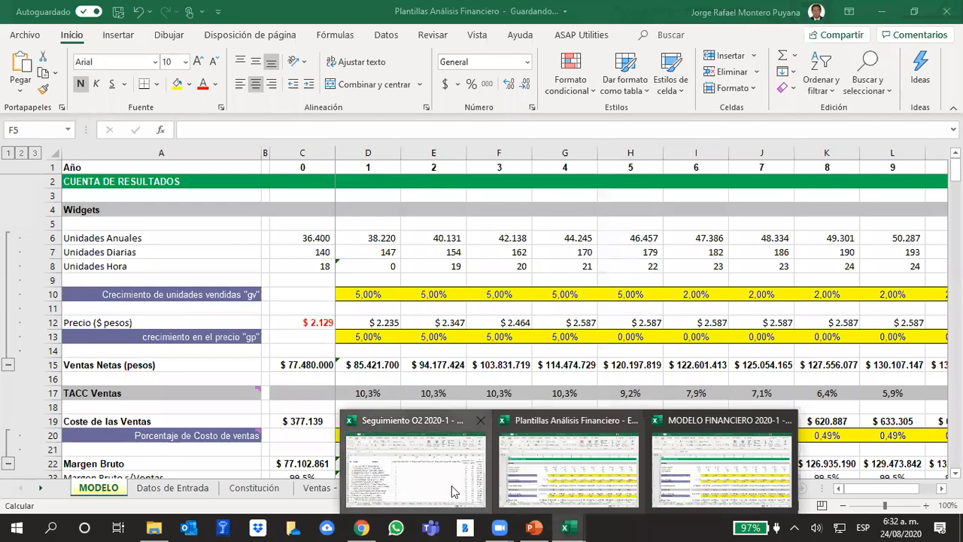
{"action": "left_click", "coordinate": [448, 488]}
{"action": "scroll", "coordinate": [283, 339], "scroll_direction": "down", "scroll_amount": 2}
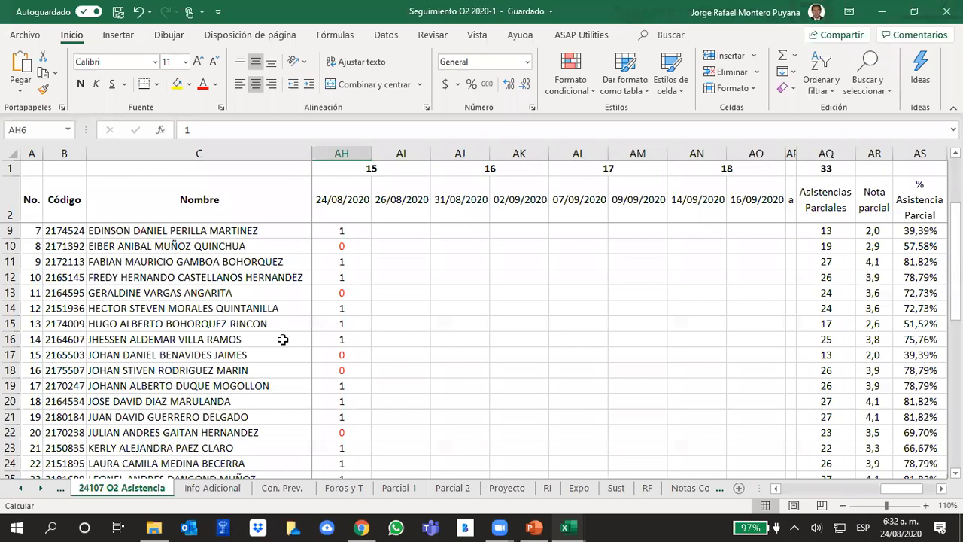
{"action": "scroll", "coordinate": [282, 340], "scroll_direction": "down", "scroll_amount": 7}
{"action": "left_click", "coordinate": [343, 305]}
{"action": "type", "text": "1"}
{"action": "key", "text": "Return"}
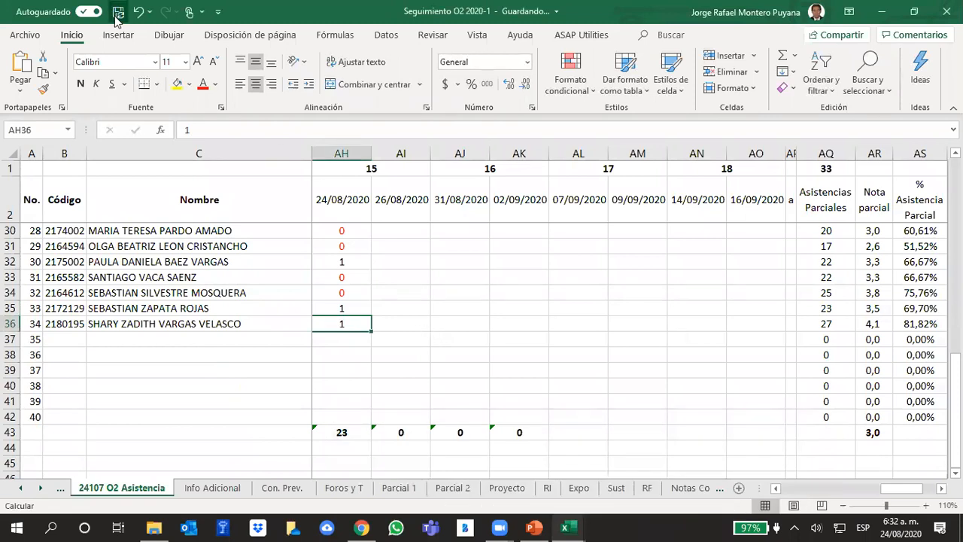
{"action": "left_click", "coordinate": [565, 526]}
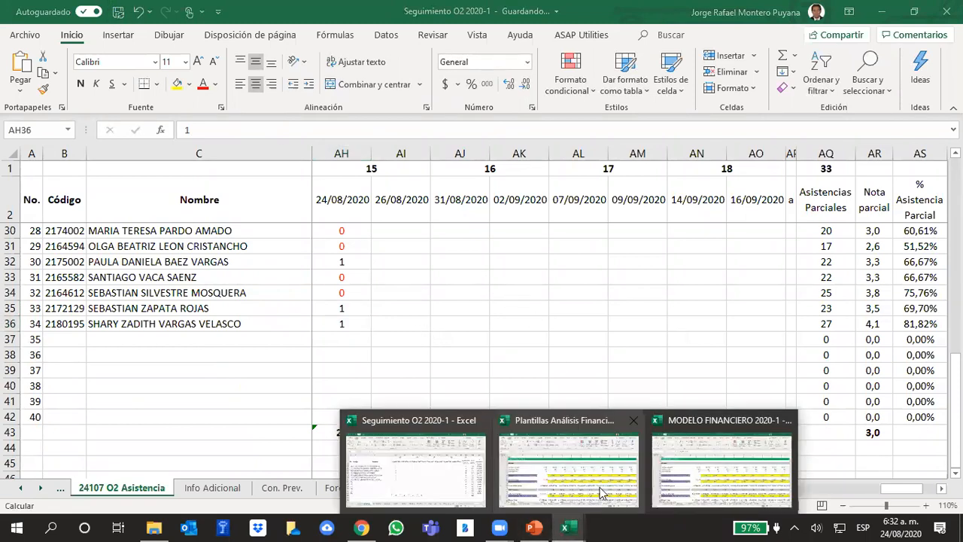
{"action": "left_click", "coordinate": [533, 438]}
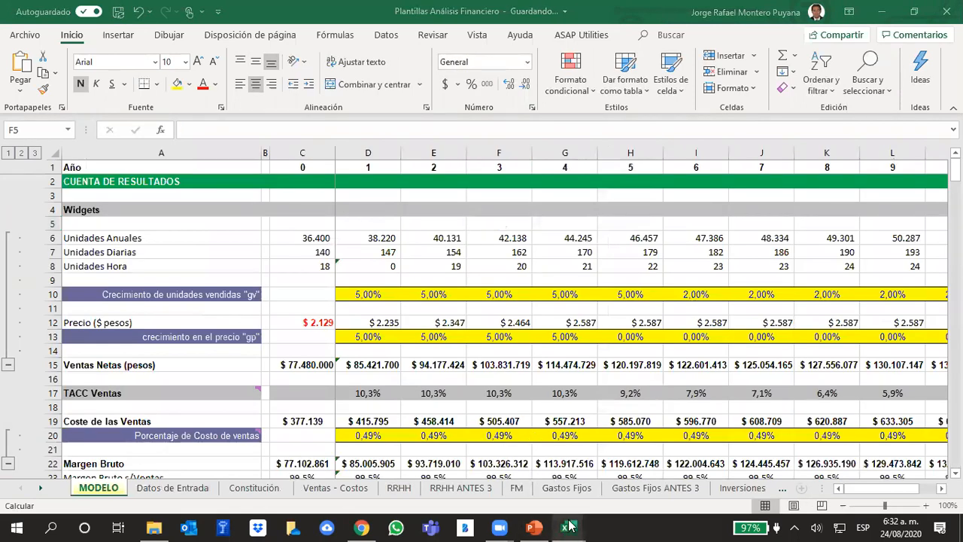
Review the 24/08/2020 attendance column in Seguimiento O2 2020-1 and switch back to Plantillas Análisis Financiero.
{"action": "mouse_move", "coordinate": [569, 527]}
{"action": "left_click", "coordinate": [460, 497]}
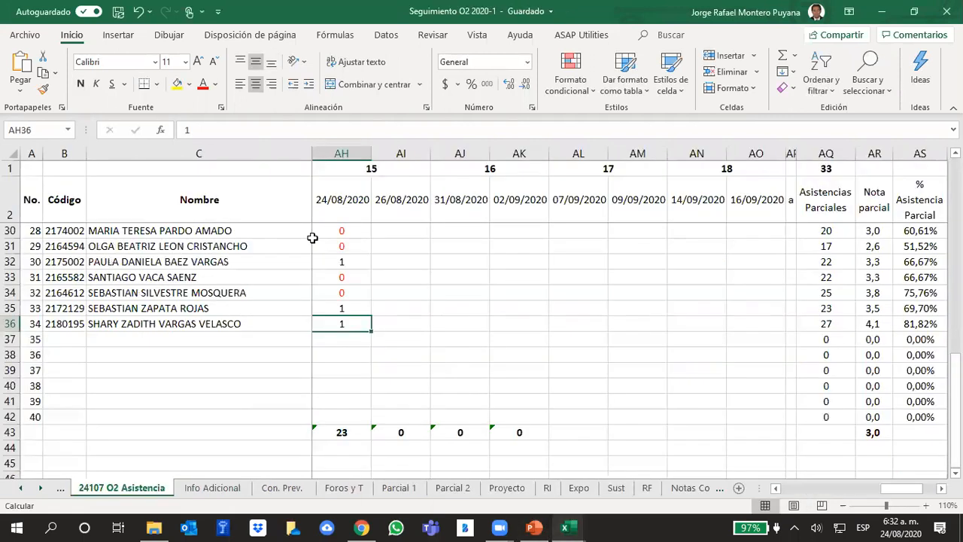
{"action": "scroll", "coordinate": [312, 238], "scroll_direction": "up", "scroll_amount": 5}
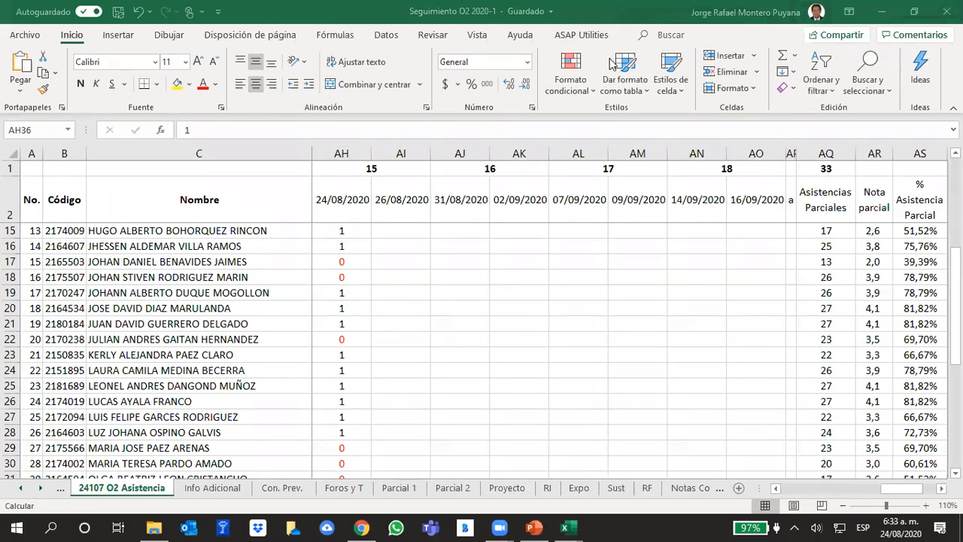
{"action": "mouse_move", "coordinate": [570, 527]}
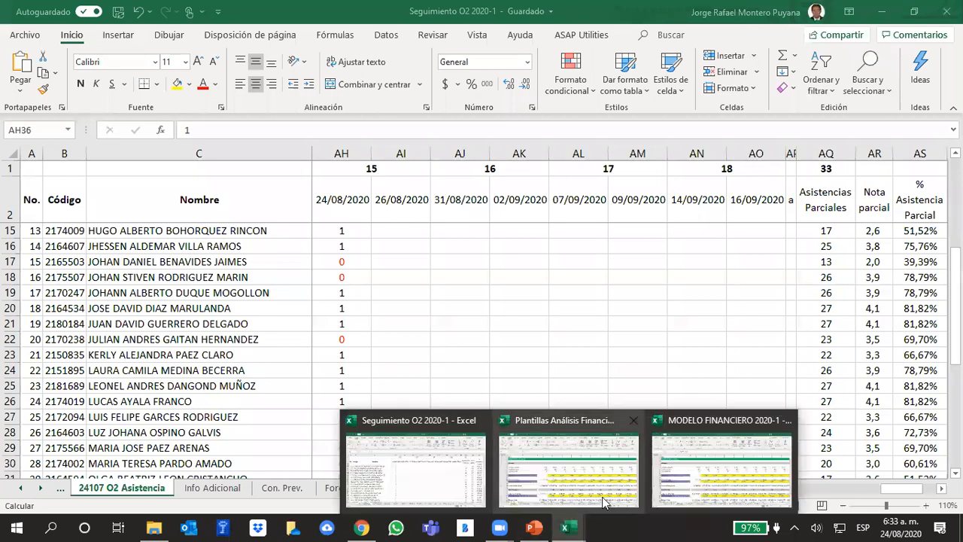
{"action": "left_click", "coordinate": [602, 448]}
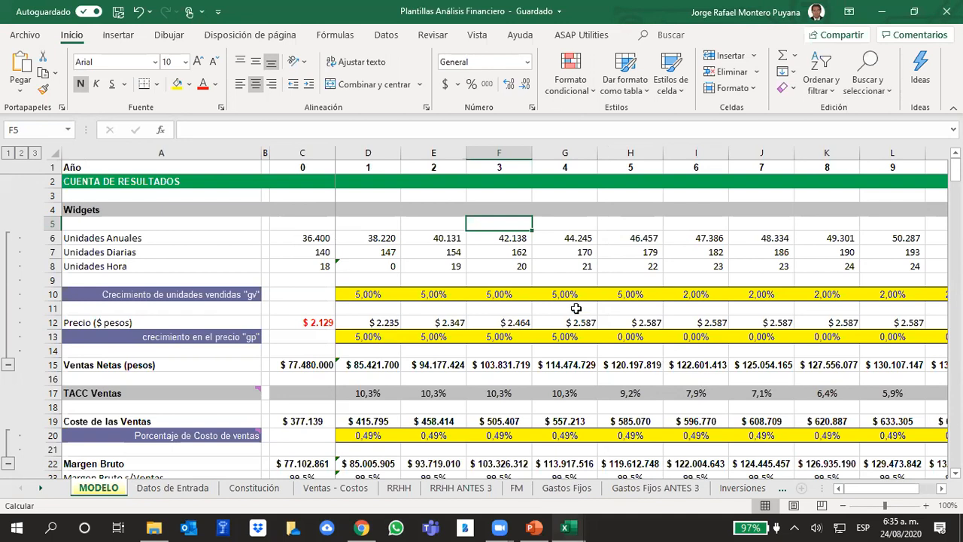
Check the relinked formula in cell H8 and examine the MODELO sheet from Cuenta de Resultados through Balance to Cálculo de las NOF.
{"action": "left_click", "coordinate": [627, 268]}
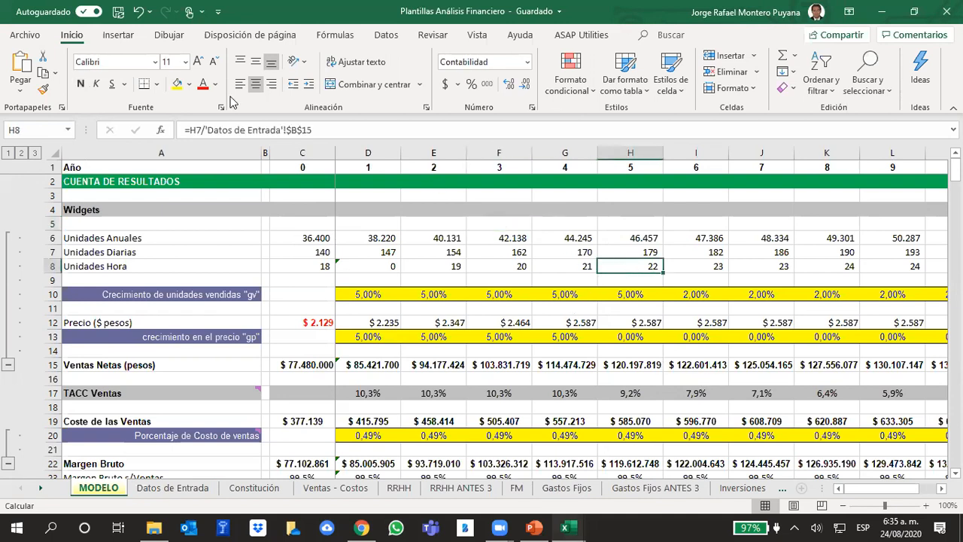
{"action": "left_click", "coordinate": [135, 43]}
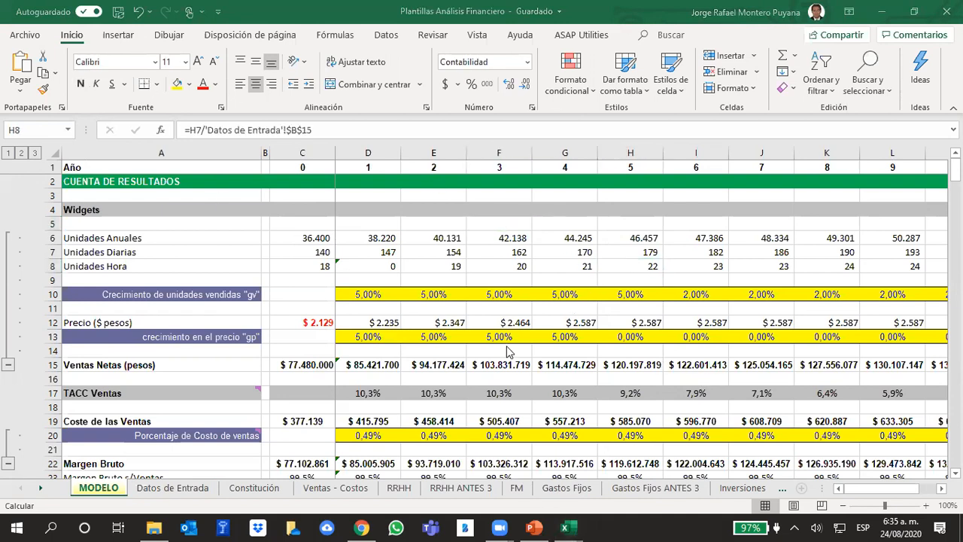
{"action": "scroll", "coordinate": [652, 348], "scroll_direction": "down", "scroll_amount": 9}
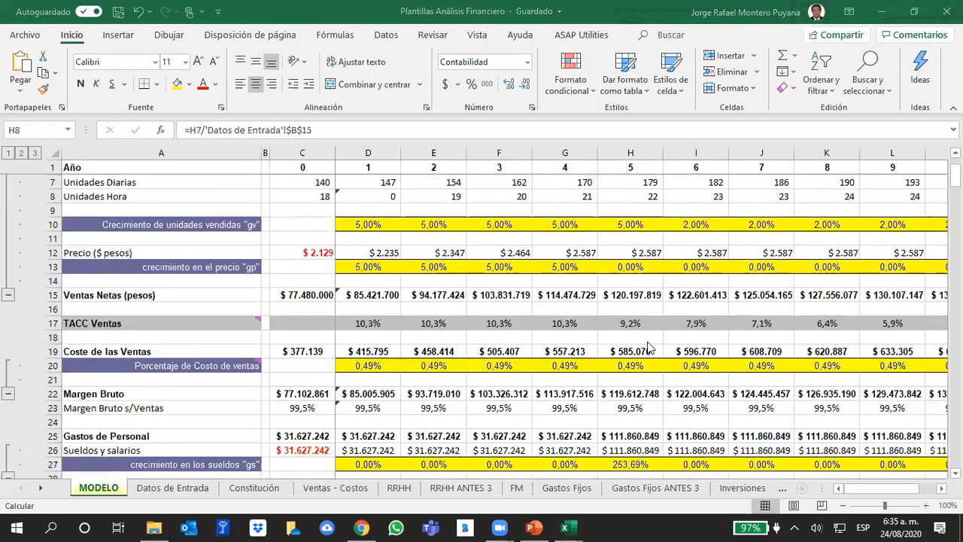
{"action": "scroll", "coordinate": [651, 349], "scroll_direction": "down", "scroll_amount": 16}
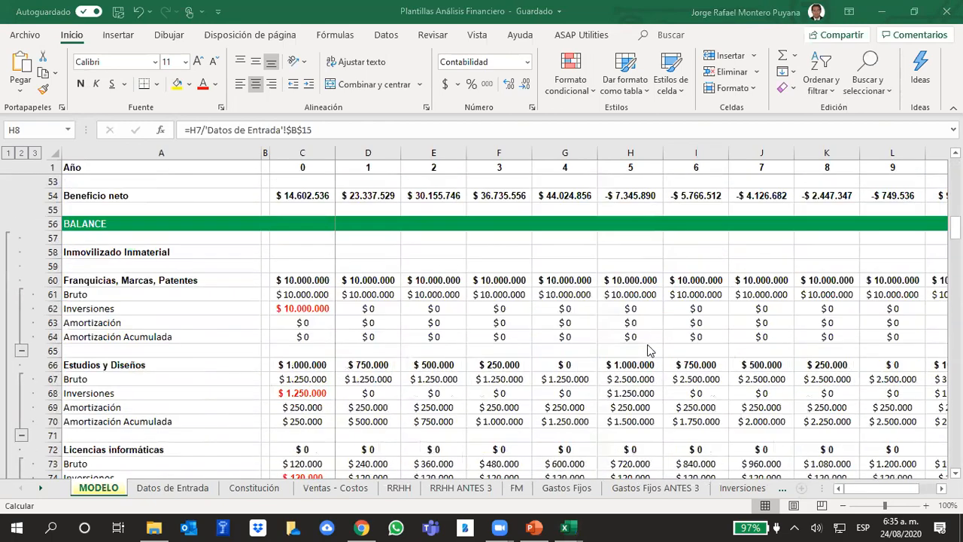
{"action": "scroll", "coordinate": [652, 348], "scroll_direction": "down", "scroll_amount": 18}
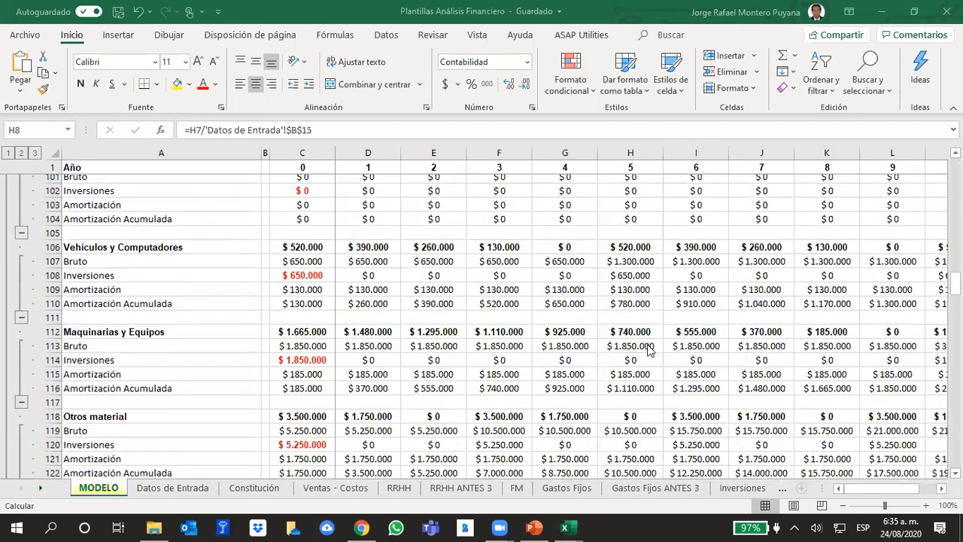
{"action": "scroll", "coordinate": [652, 348], "scroll_direction": "down", "scroll_amount": 20}
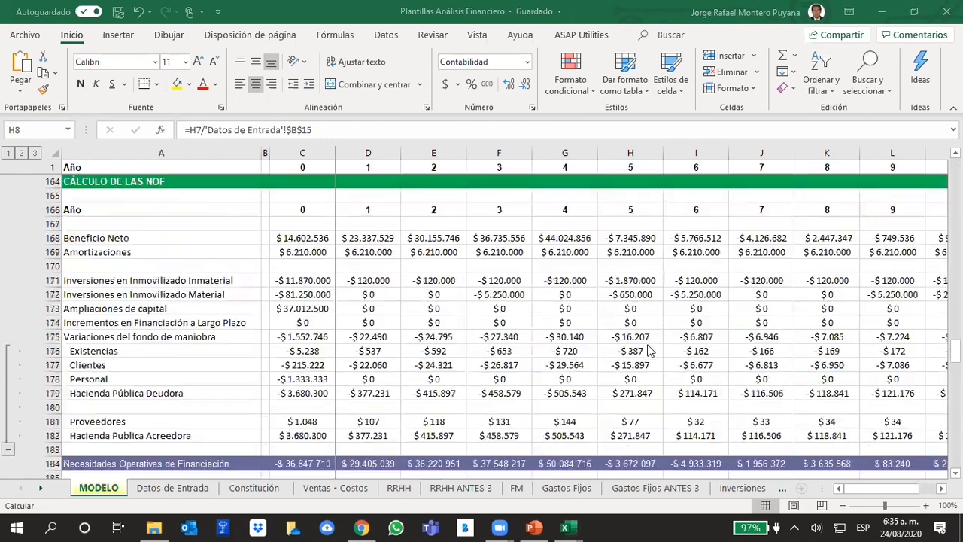
{"action": "scroll", "coordinate": [652, 349], "scroll_direction": "down", "scroll_amount": 3}
{"action": "scroll", "coordinate": [652, 349], "scroll_direction": "up", "scroll_amount": 7}
{"action": "scroll", "coordinate": [652, 348], "scroll_direction": "up", "scroll_amount": 19}
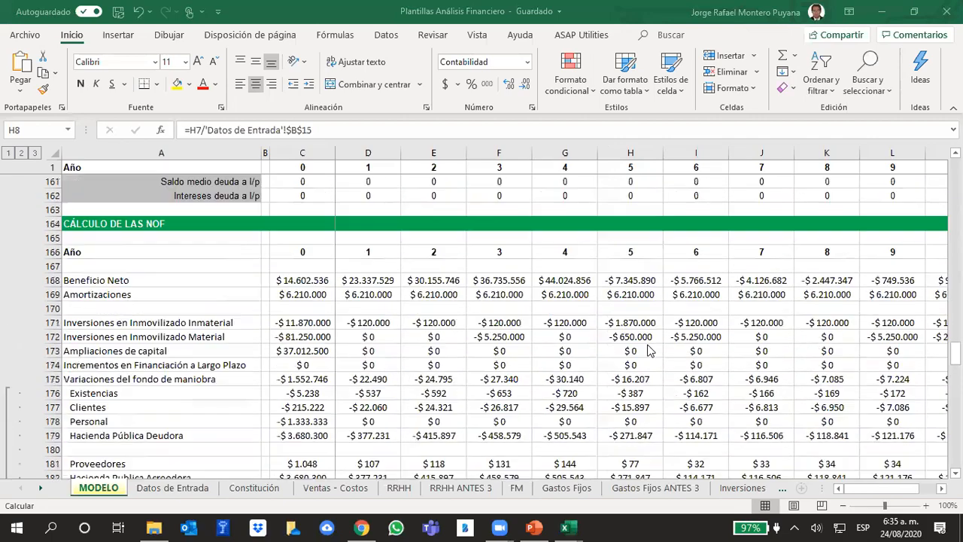
{"action": "scroll", "coordinate": [651, 348], "scroll_direction": "up", "scroll_amount": 14}
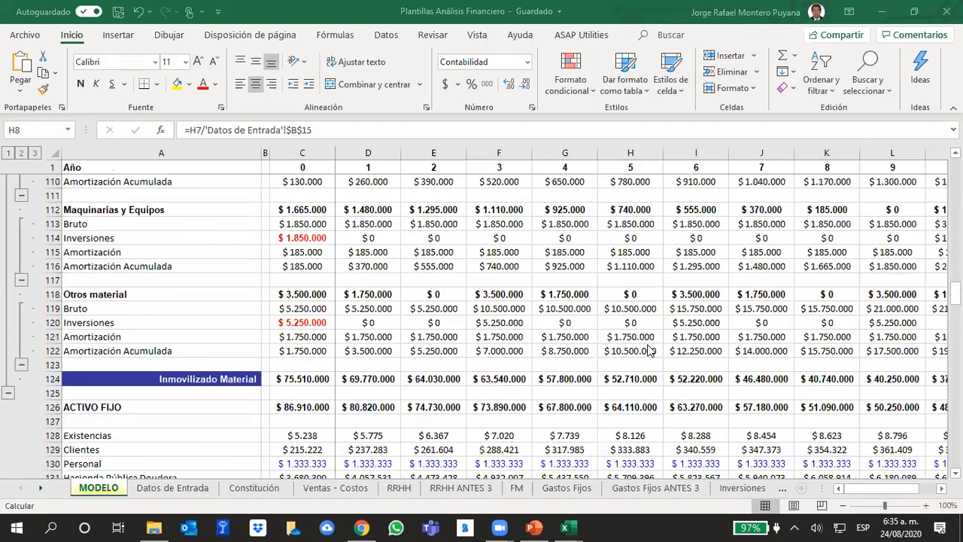
{"action": "scroll", "coordinate": [652, 348], "scroll_direction": "up", "scroll_amount": 14}
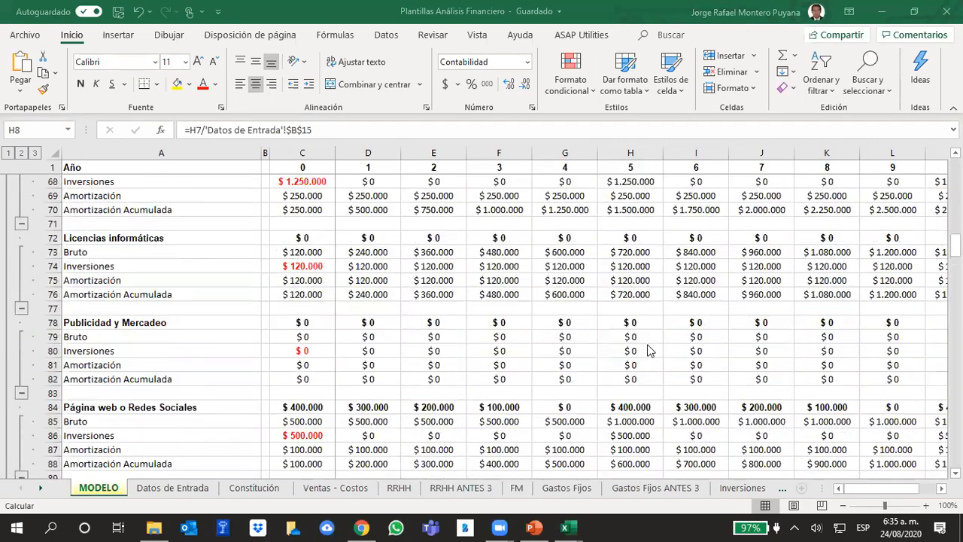
{"action": "scroll", "coordinate": [651, 350], "scroll_direction": "up", "scroll_amount": 15}
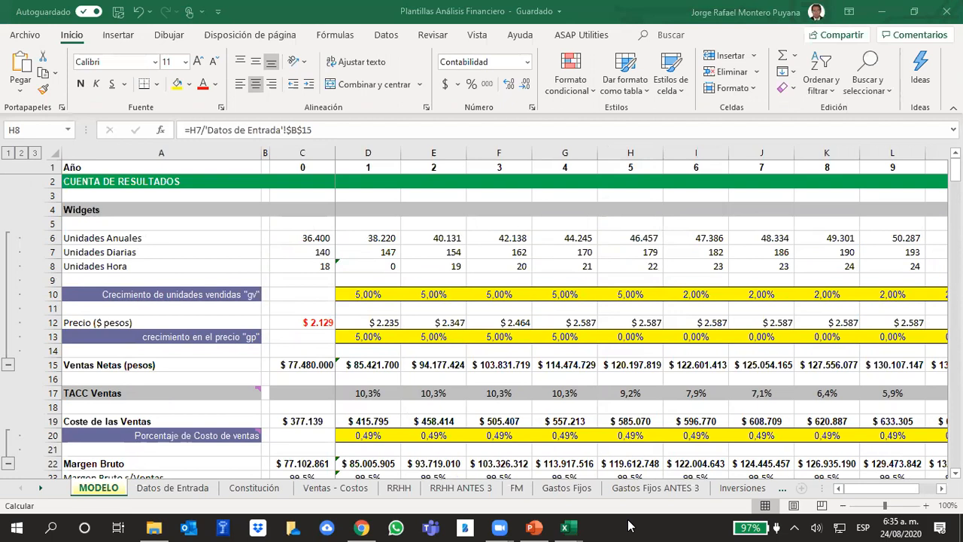
Switch to the source workbook MODELO FINANCIERO 2020-1 and close it.
{"action": "mouse_move", "coordinate": [570, 527]}
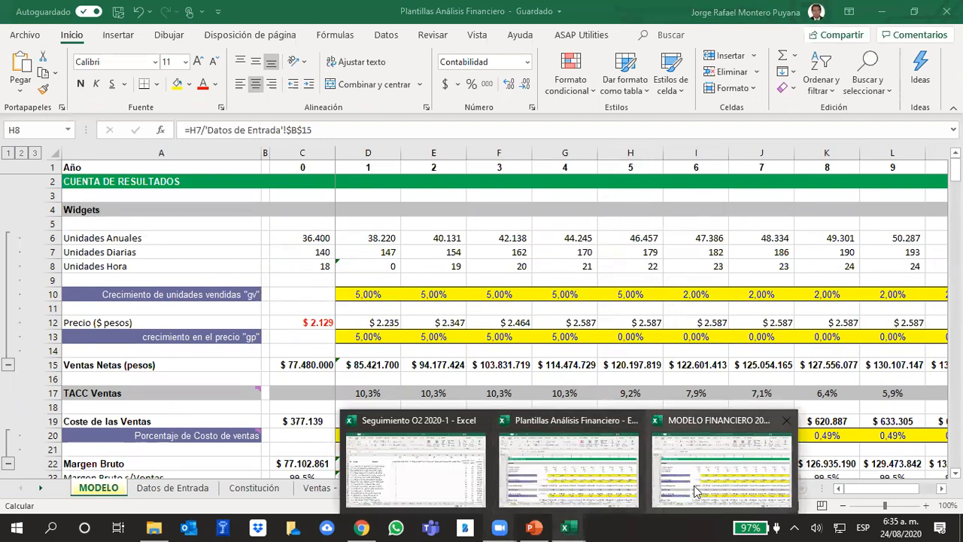
{"action": "left_click", "coordinate": [746, 464]}
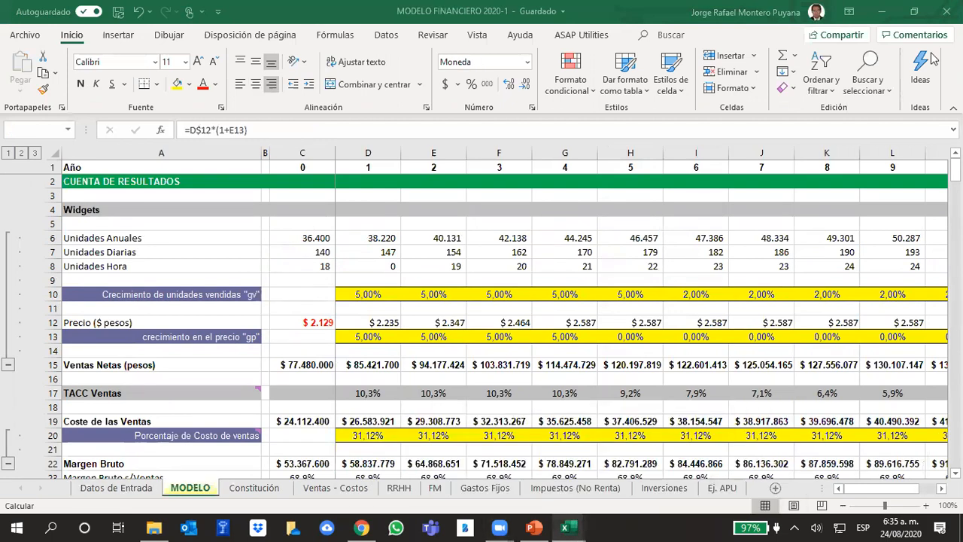
{"action": "left_click", "coordinate": [947, 11]}
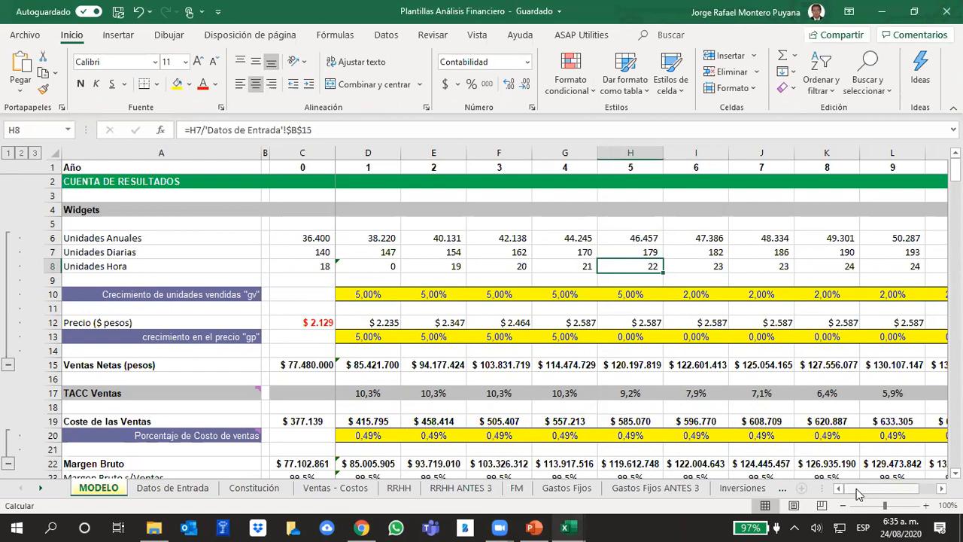
Review the MODELO results from Margen Bruto to EBITDA, then open the Datos de Entrada sheet.
{"action": "scroll", "coordinate": [550, 335], "scroll_direction": "down", "scroll_amount": 1}
{"action": "scroll", "coordinate": [550, 336], "scroll_direction": "down", "scroll_amount": 5}
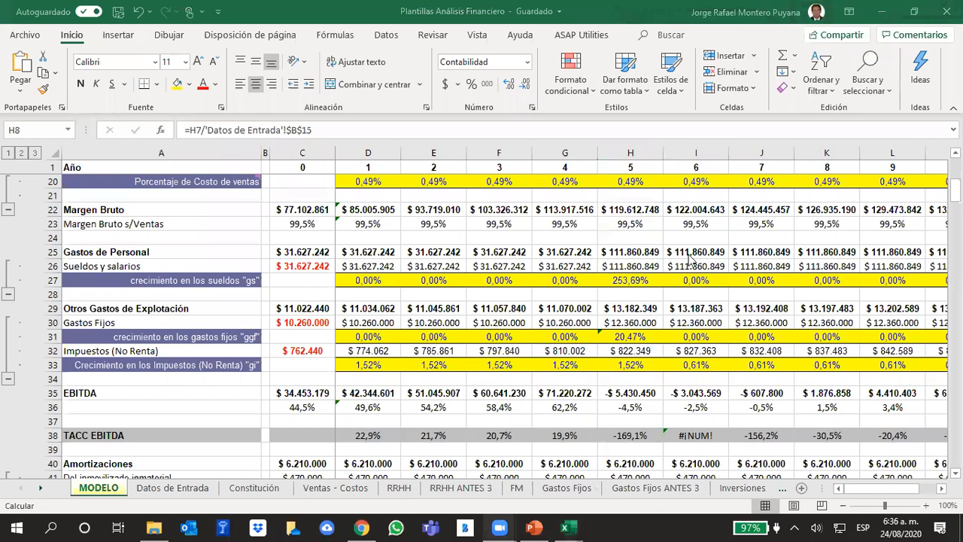
{"action": "left_click", "coordinate": [170, 488]}
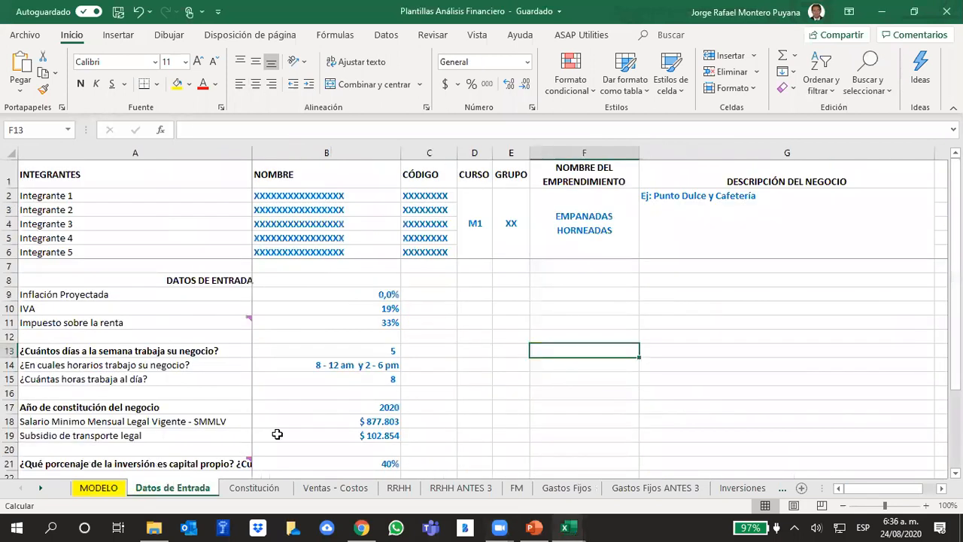
Review the input parameters on the Datos de Entrada sheet, from Inflación Proyectada down to the exposition video link.
{"action": "scroll", "coordinate": [461, 407], "scroll_direction": "down", "scroll_amount": 1}
{"action": "scroll", "coordinate": [460, 407], "scroll_direction": "up", "scroll_amount": 1}
{"action": "left_click", "coordinate": [391, 353]}
{"action": "left_click", "coordinate": [502, 365]}
{"action": "scroll", "coordinate": [521, 383], "scroll_direction": "down", "scroll_amount": 5}
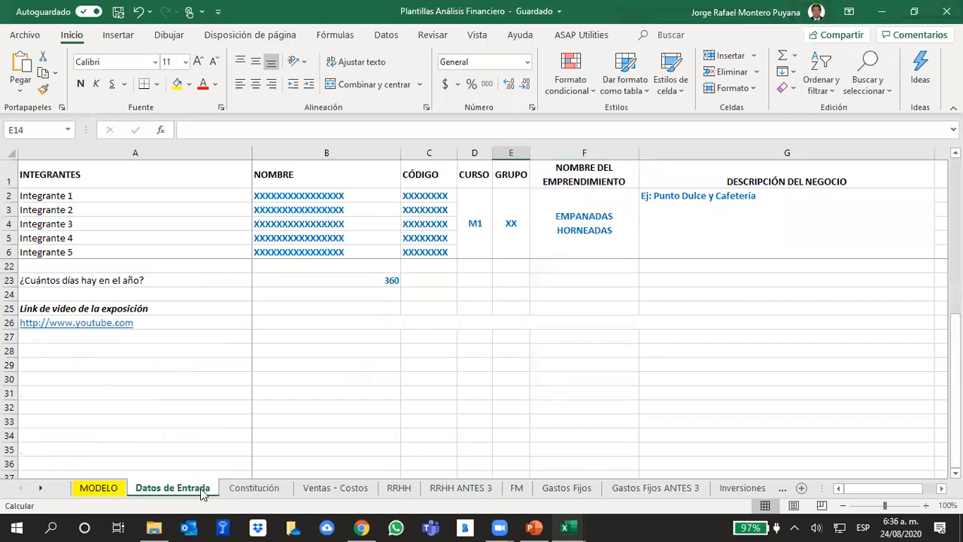
Check the Unidades Diarias formula in MODELO cell C7 and the working-days input in Datos de Entrada cell B13, including blank rows 12 and 7.
{"action": "left_click", "coordinate": [99, 488]}
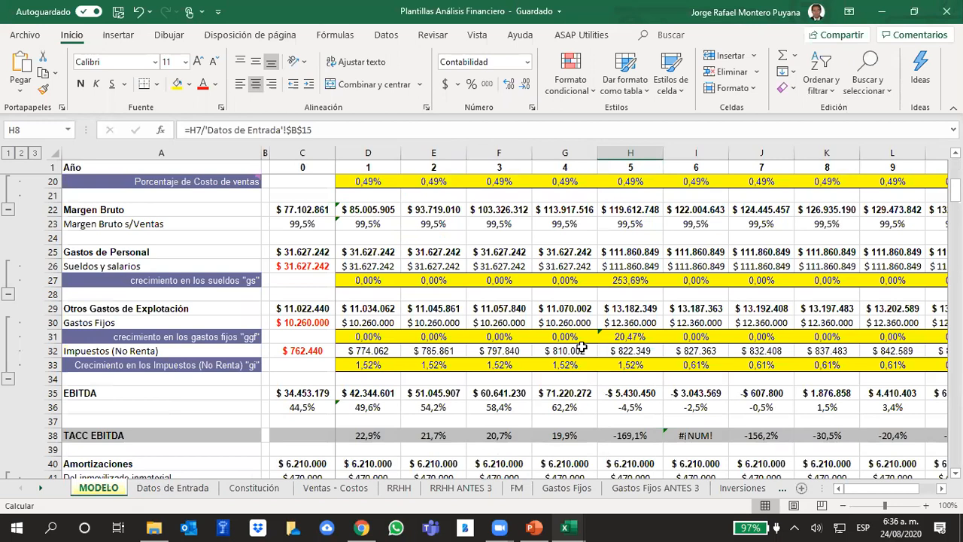
{"action": "scroll", "coordinate": [466, 324], "scroll_direction": "up", "scroll_amount": 6}
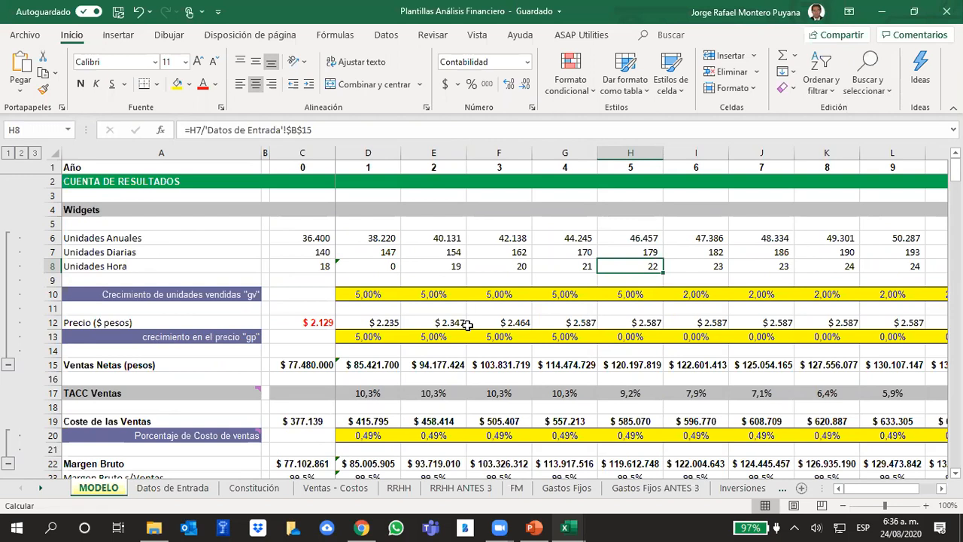
{"action": "left_click", "coordinate": [318, 252]}
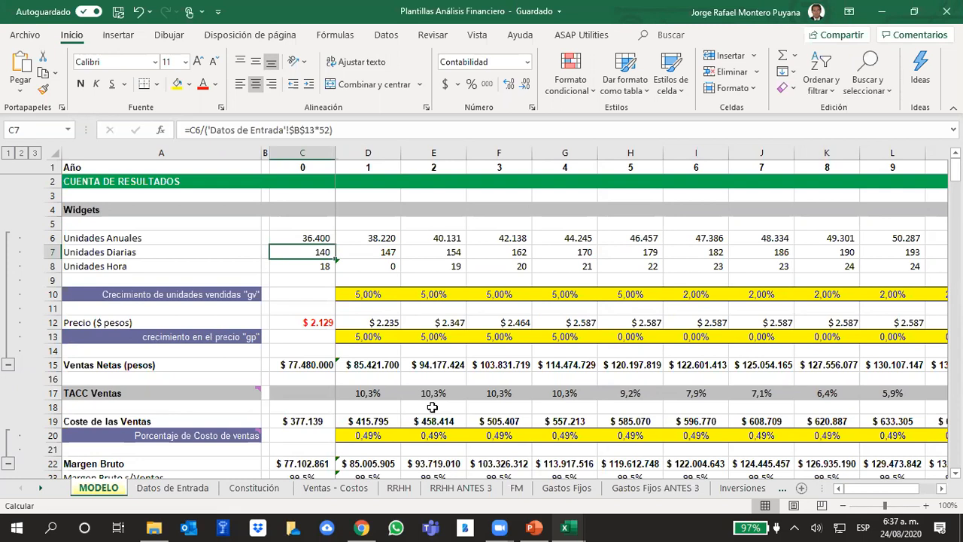
{"action": "left_click", "coordinate": [173, 490]}
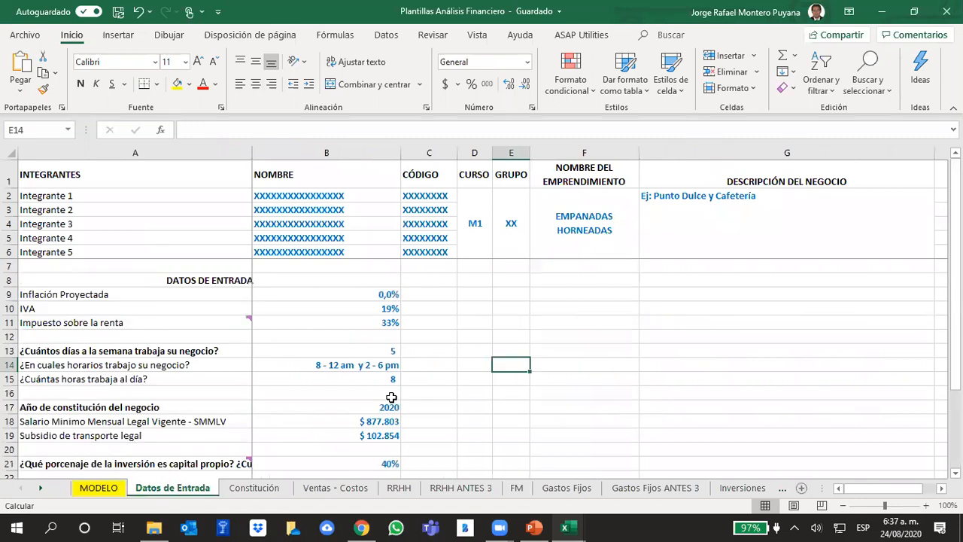
{"action": "left_click", "coordinate": [367, 353]}
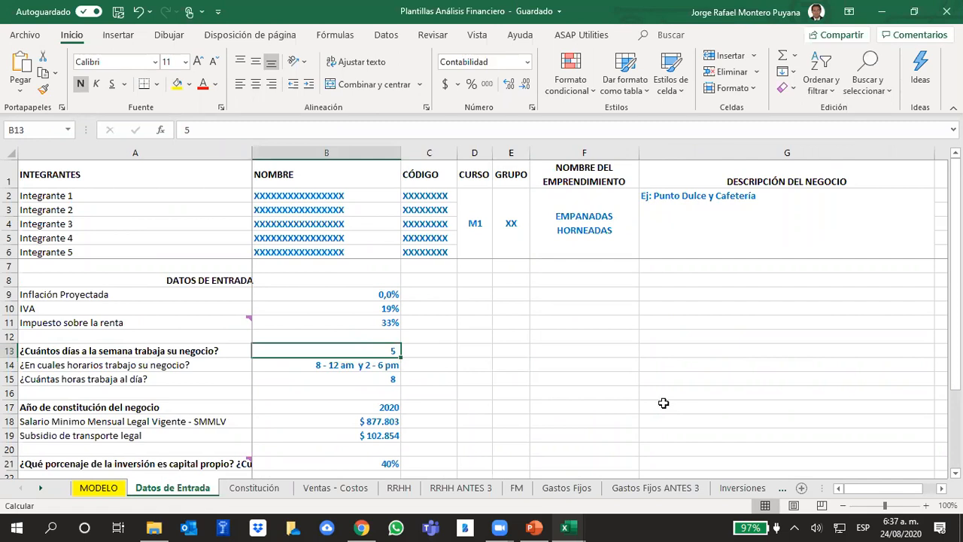
{"action": "left_click", "coordinate": [11, 336]}
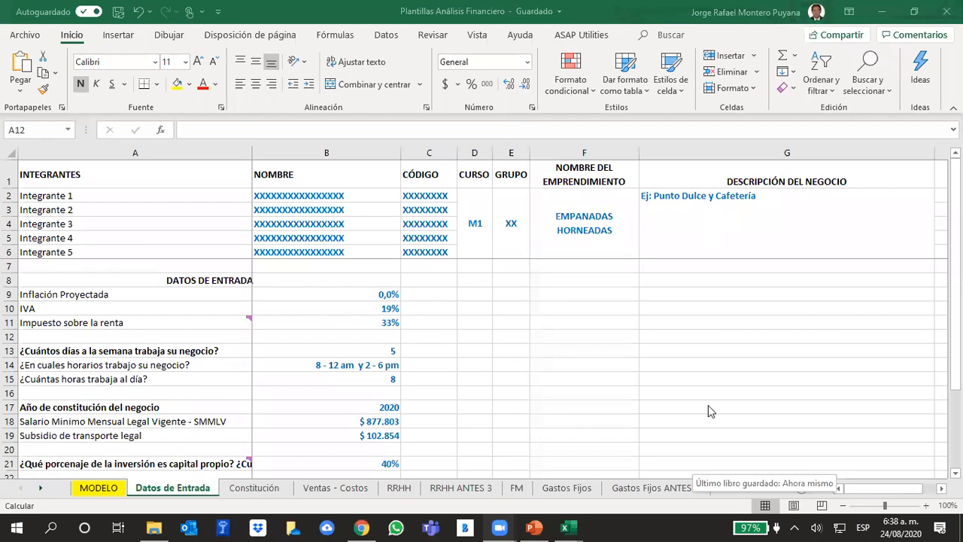
{"action": "left_click", "coordinate": [11, 266]}
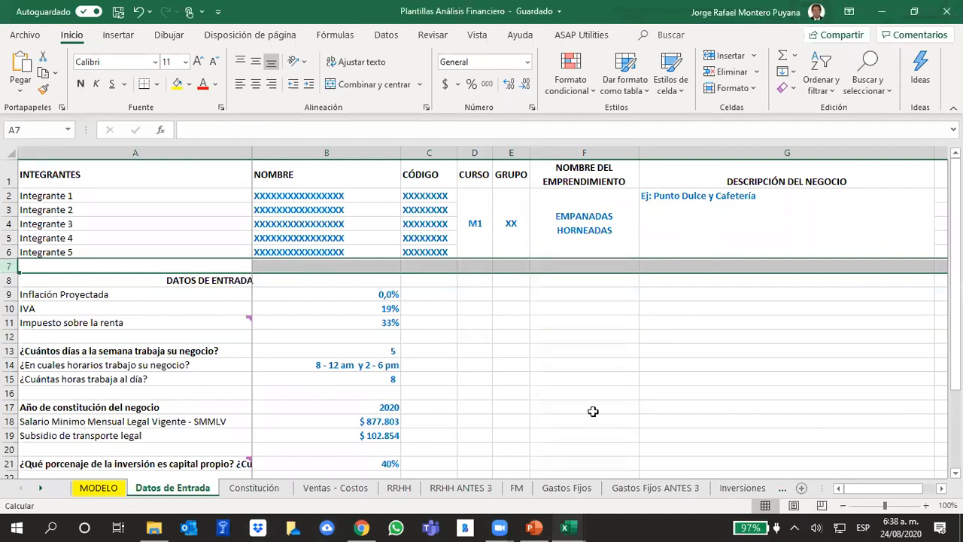
Switch to Chrome and find the Otros Recursos templates under PROYECTO EN GRUPO, EXPOSICIÓN - CASO DE NEGOCIO in the M1 course.
{"action": "left_click", "coordinate": [362, 528]}
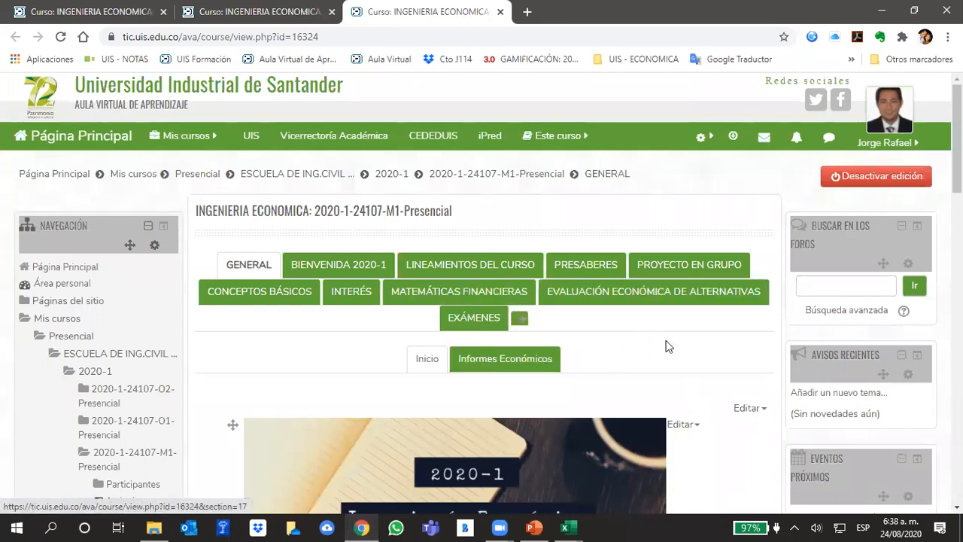
{"action": "left_click", "coordinate": [658, 295]}
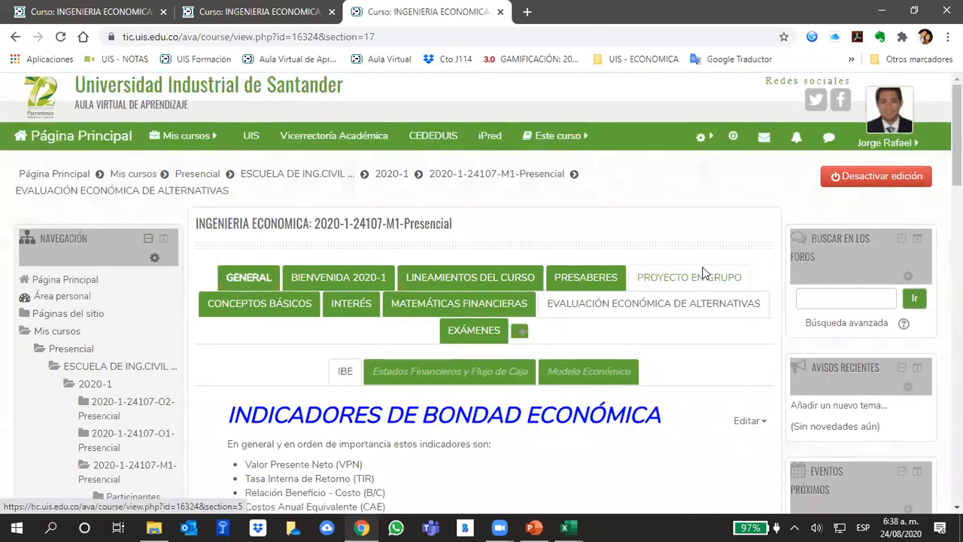
{"action": "left_click", "coordinate": [704, 273]}
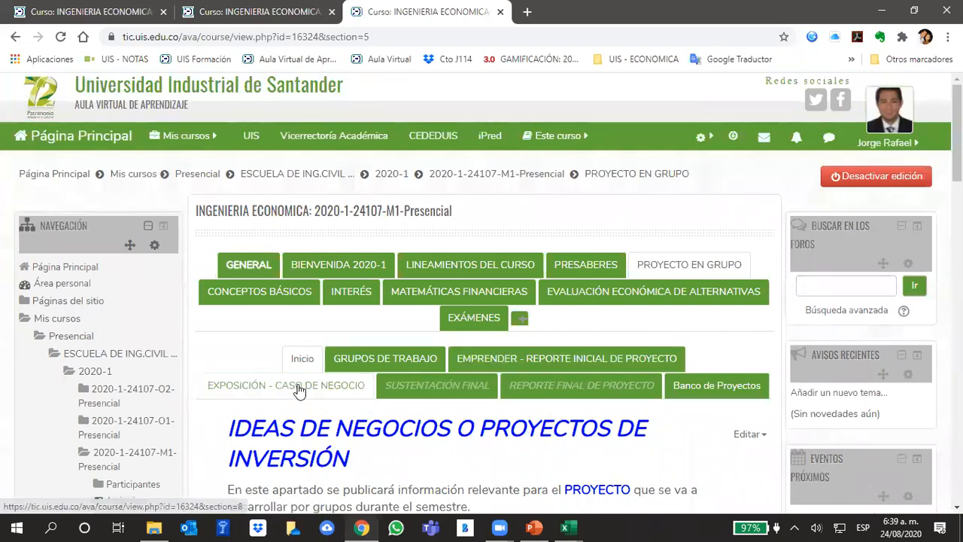
{"action": "left_click", "coordinate": [300, 390]}
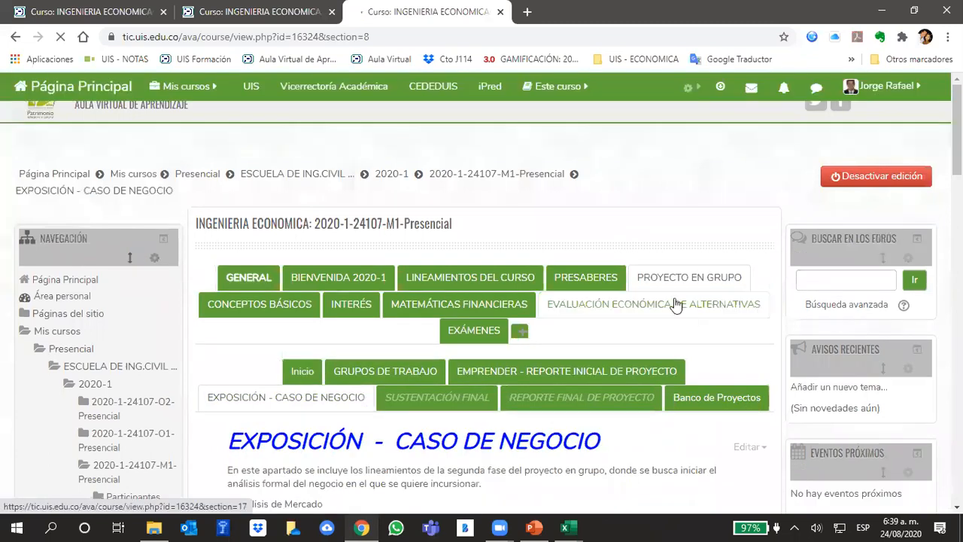
{"action": "scroll", "coordinate": [676, 304], "scroll_direction": "down", "scroll_amount": 6}
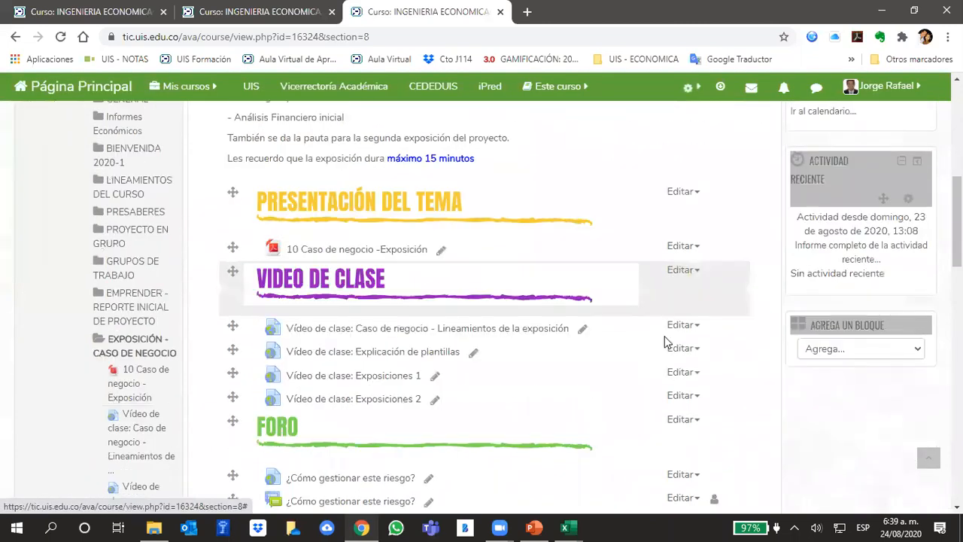
{"action": "scroll", "coordinate": [664, 342], "scroll_direction": "down", "scroll_amount": 3}
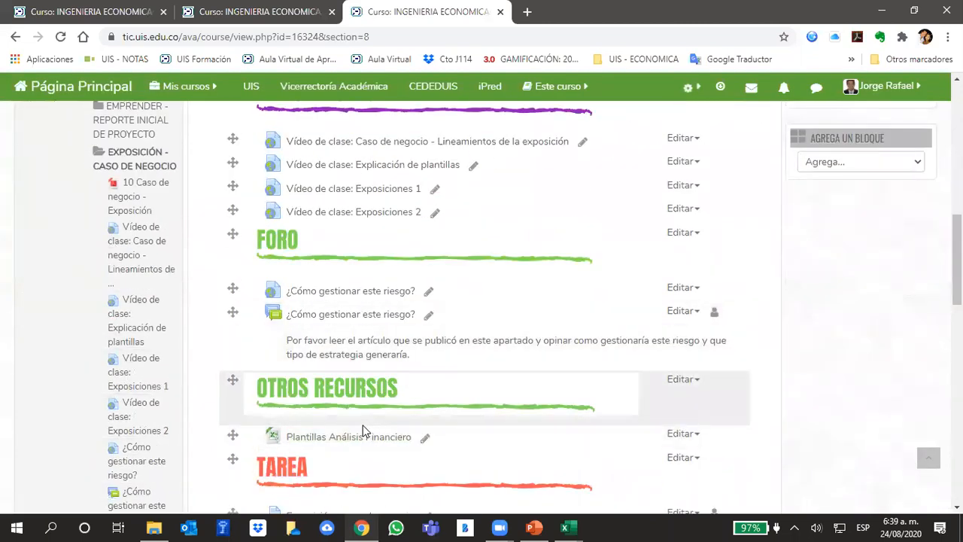
Download Plantillas Análisis Financiero under its suggested name into the university OneDrive folder 004 UIS > 2020-1 IE > Modelo Financiero.
{"action": "left_click", "coordinate": [579, 446]}
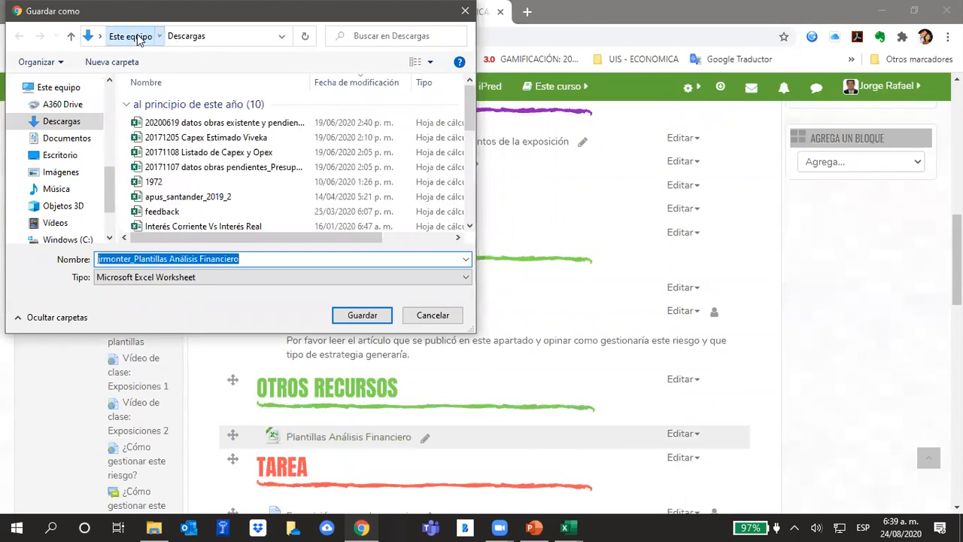
{"action": "left_click", "coordinate": [130, 35]}
{"action": "scroll", "coordinate": [75, 185], "scroll_direction": "down", "scroll_amount": 1}
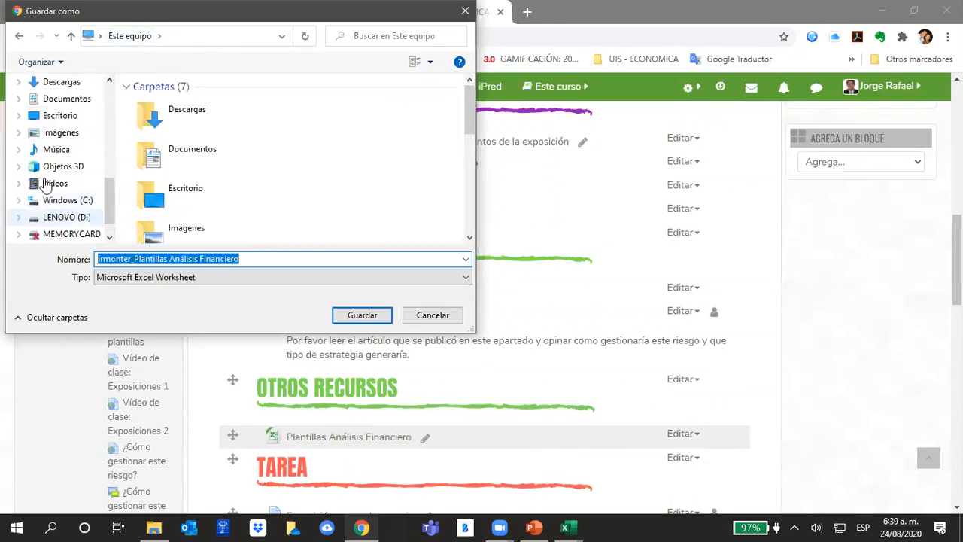
{"action": "scroll", "coordinate": [46, 188], "scroll_direction": "up", "scroll_amount": 3}
{"action": "left_click", "coordinate": [37, 217]}
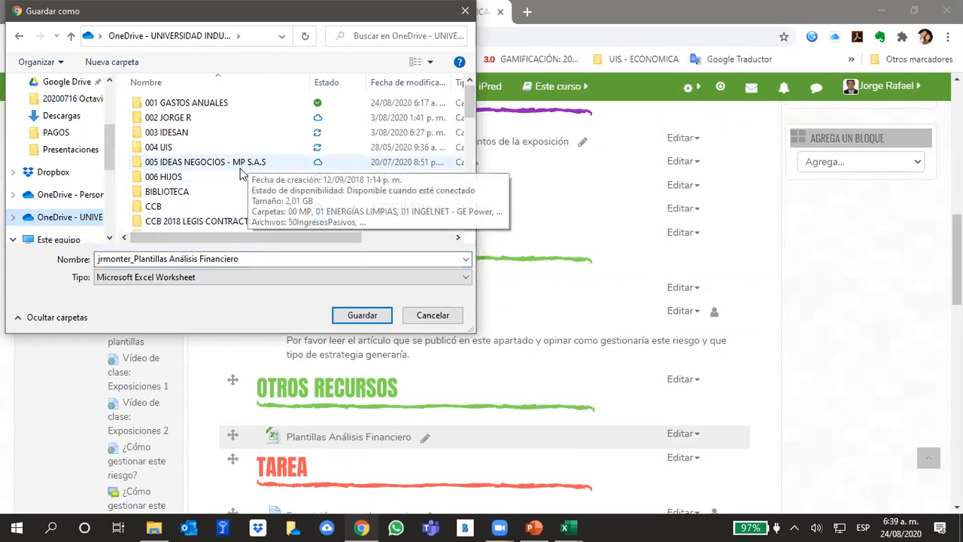
{"action": "scroll", "coordinate": [226, 181], "scroll_direction": "down", "scroll_amount": 10}
{"action": "scroll", "coordinate": [230, 180], "scroll_direction": "up", "scroll_amount": 12}
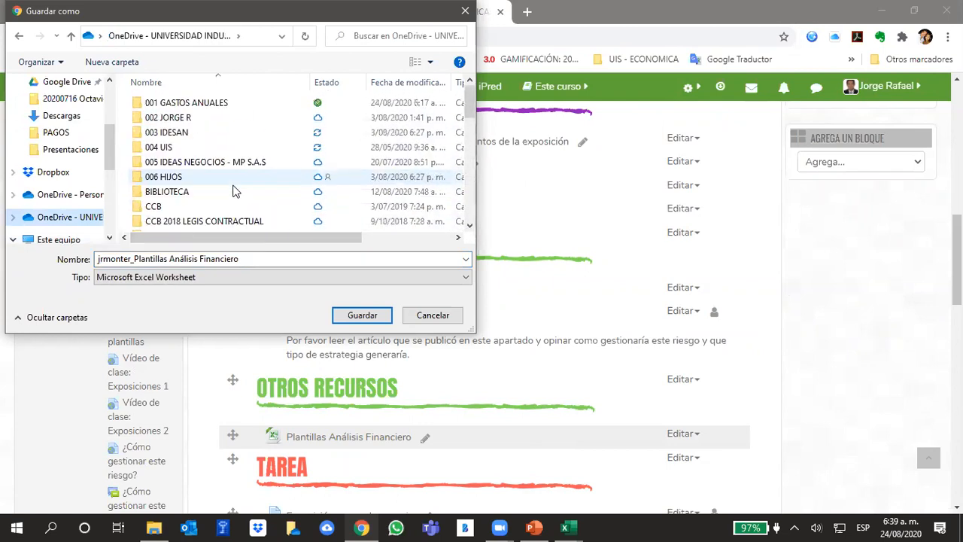
{"action": "double_click", "coordinate": [186, 149]}
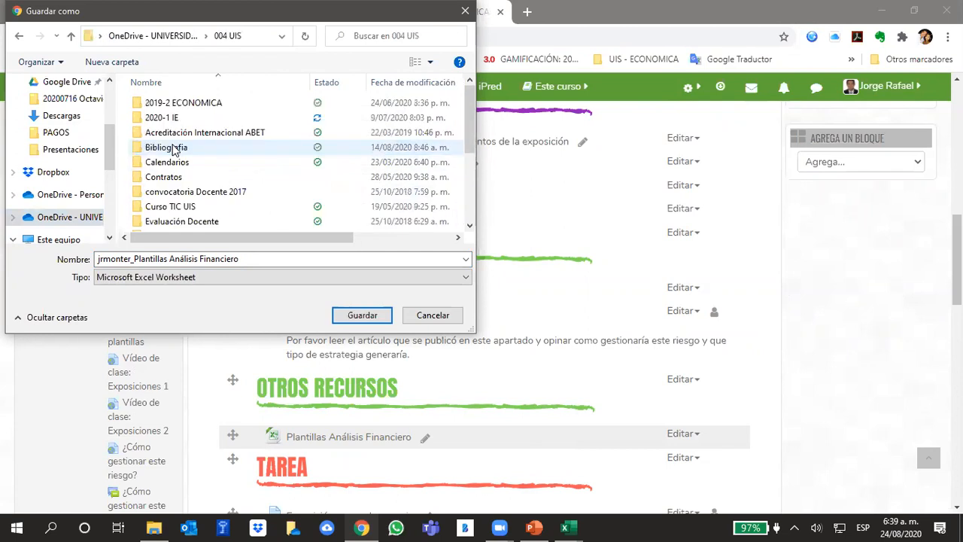
{"action": "double_click", "coordinate": [170, 122]}
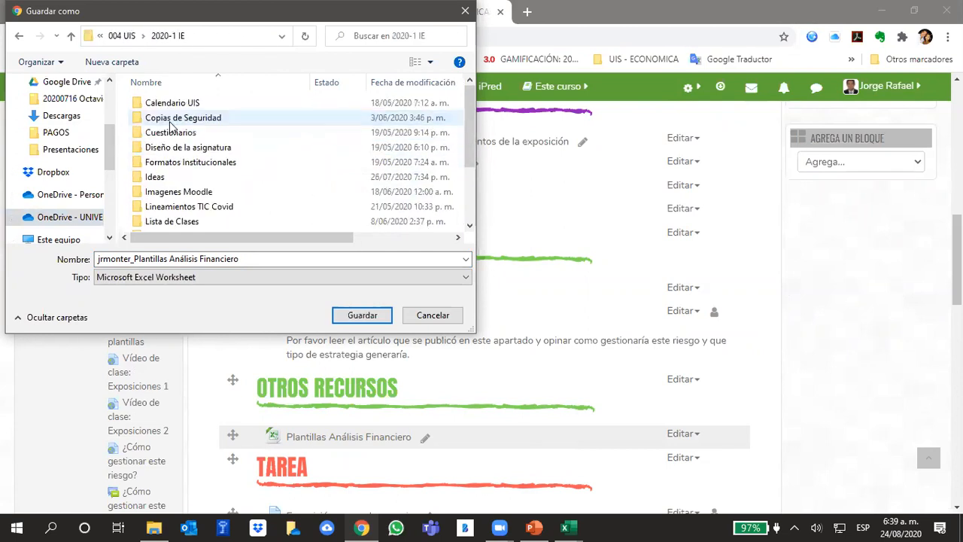
{"action": "scroll", "coordinate": [176, 201], "scroll_direction": "down", "scroll_amount": 2}
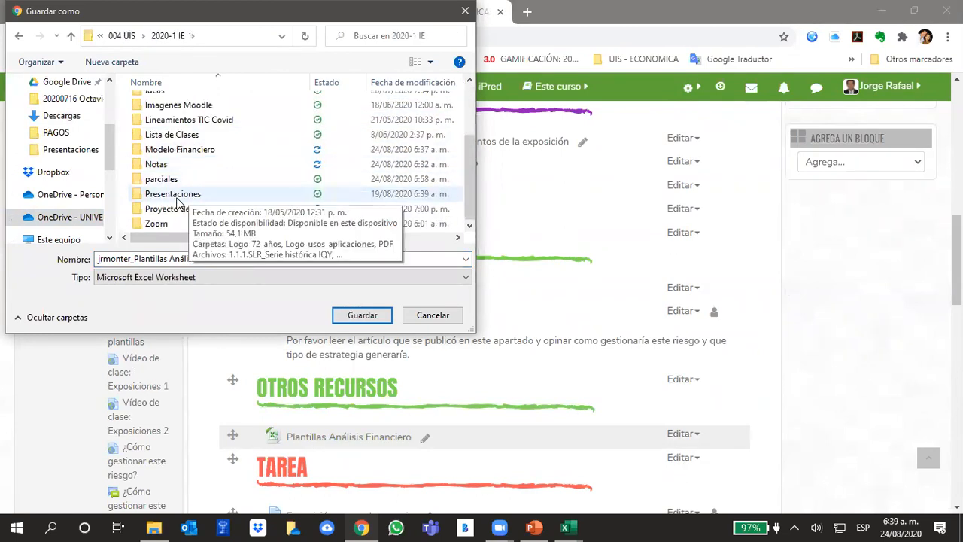
{"action": "double_click", "coordinate": [175, 150]}
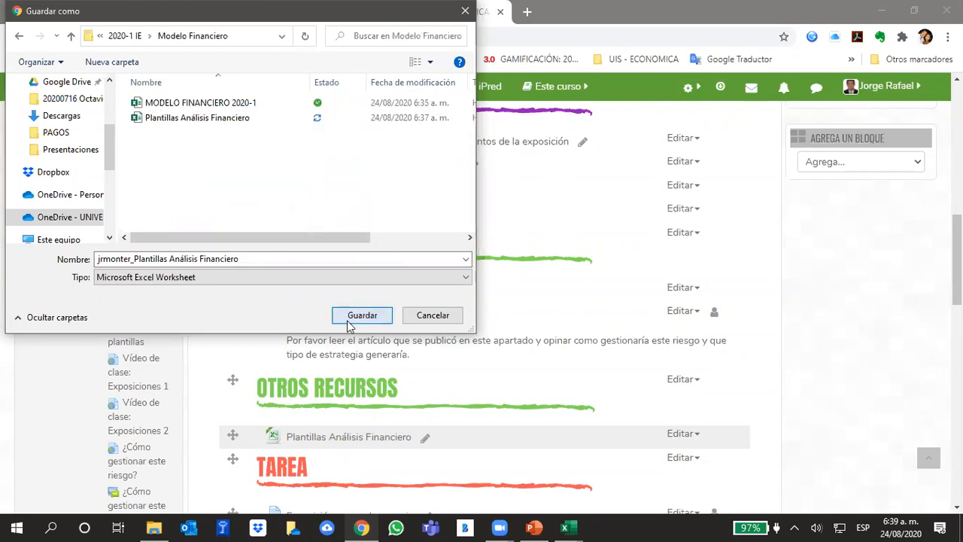
{"action": "left_click", "coordinate": [362, 315]}
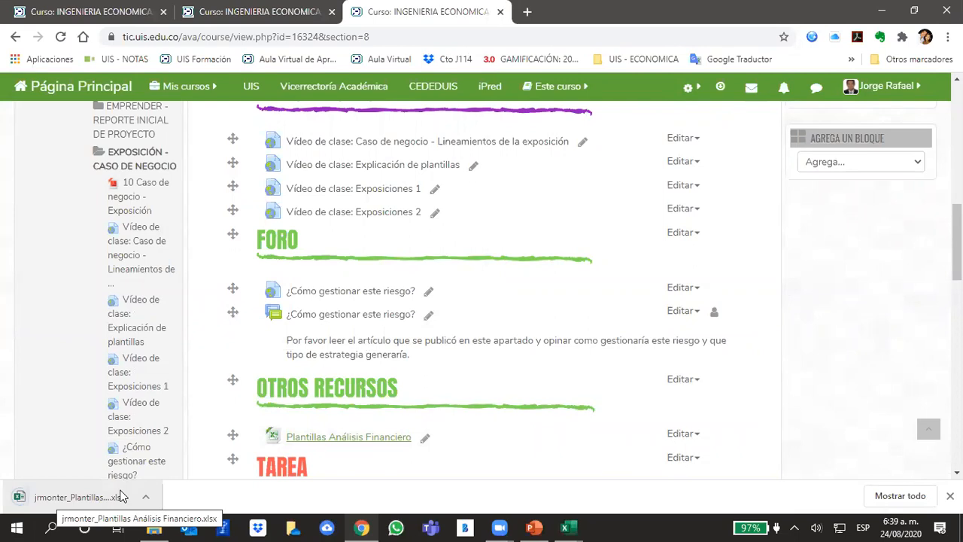
Open the downloaded Plantillas Análisis Financiero workbook and examine its Datos de Entrada sheet, including blank row 7.
{"action": "left_click", "coordinate": [57, 498]}
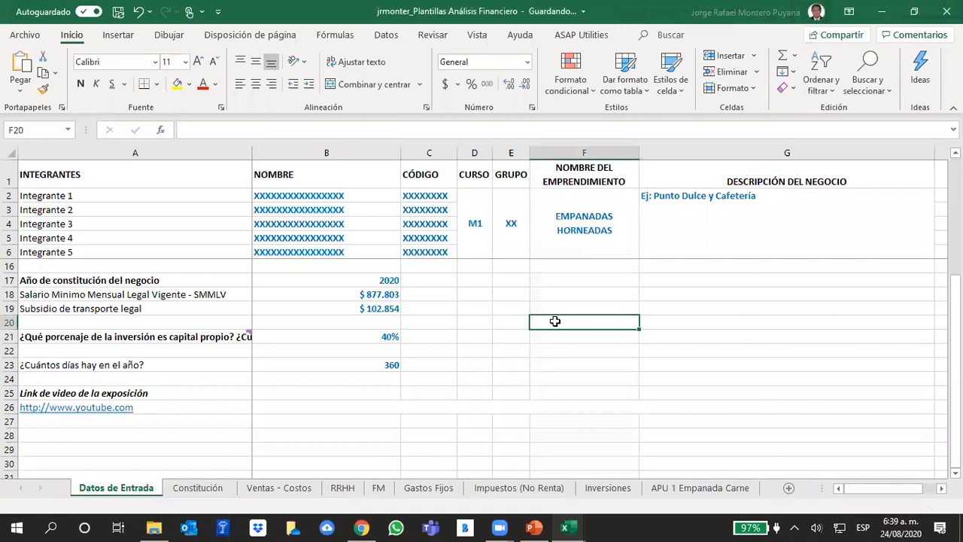
{"action": "scroll", "coordinate": [504, 332], "scroll_direction": "up", "scroll_amount": 3}
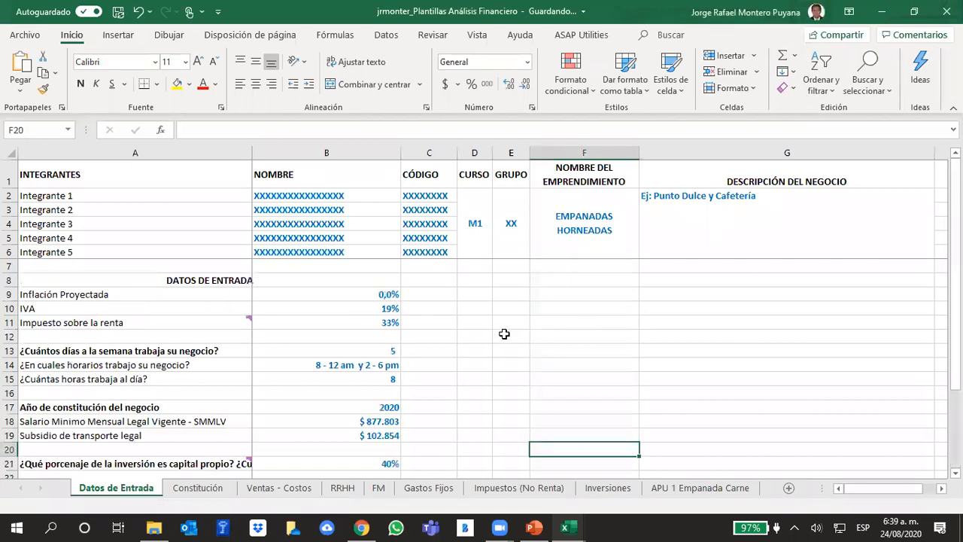
{"action": "left_click", "coordinate": [9, 266]}
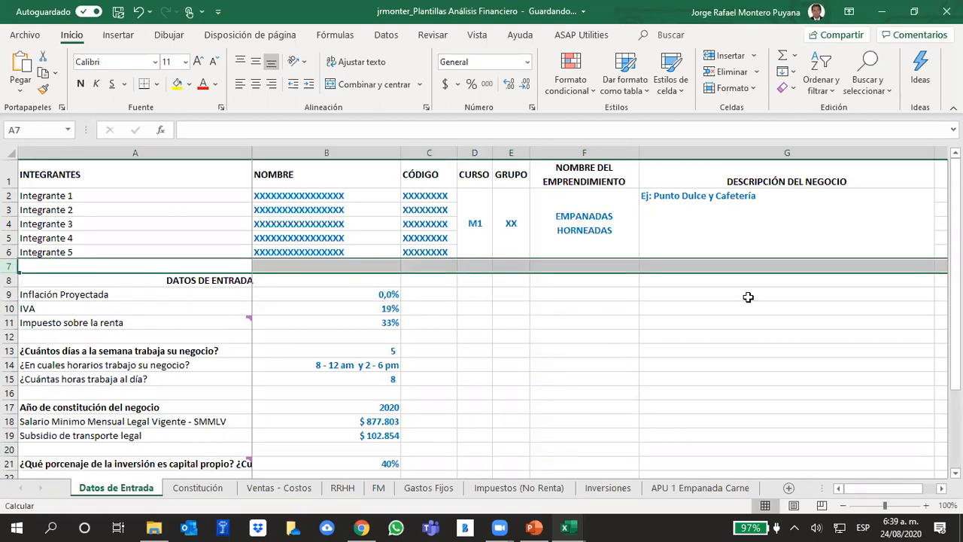
{"action": "left_click", "coordinate": [583, 339]}
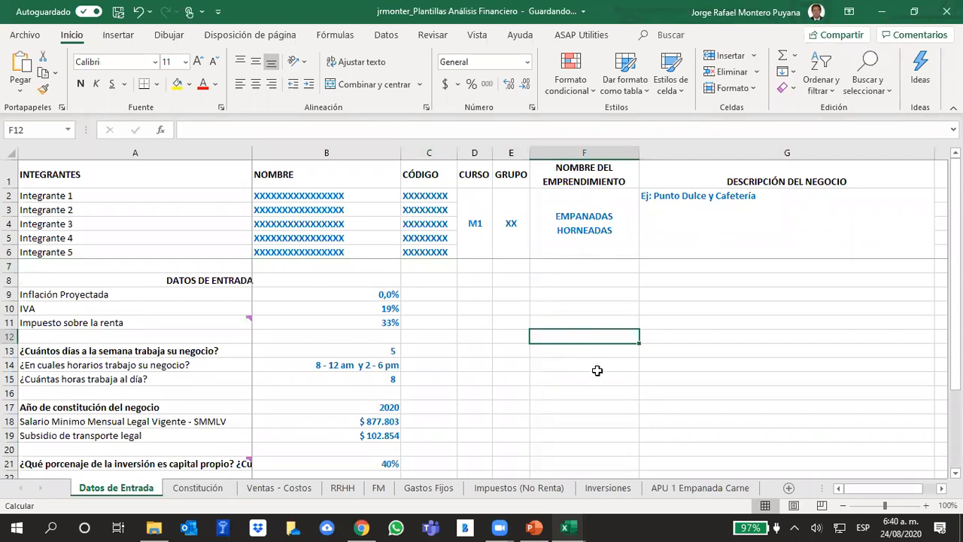
{"action": "scroll", "coordinate": [598, 371], "scroll_direction": "down", "scroll_amount": 6}
{"action": "scroll", "coordinate": [601, 373], "scroll_direction": "up", "scroll_amount": 6}
{"action": "right_click", "coordinate": [11, 267]}
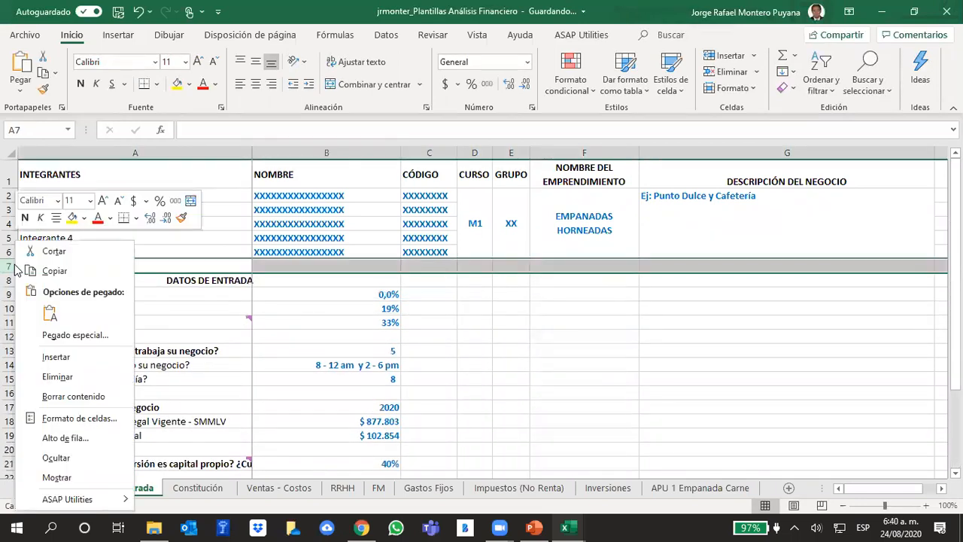
{"action": "key", "text": "Escape"}
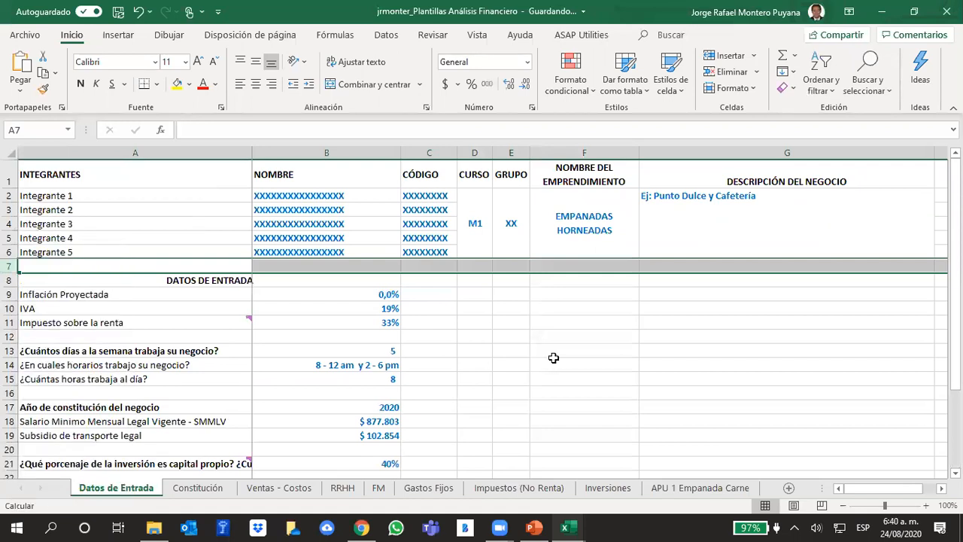
{"action": "left_click", "coordinate": [362, 528]}
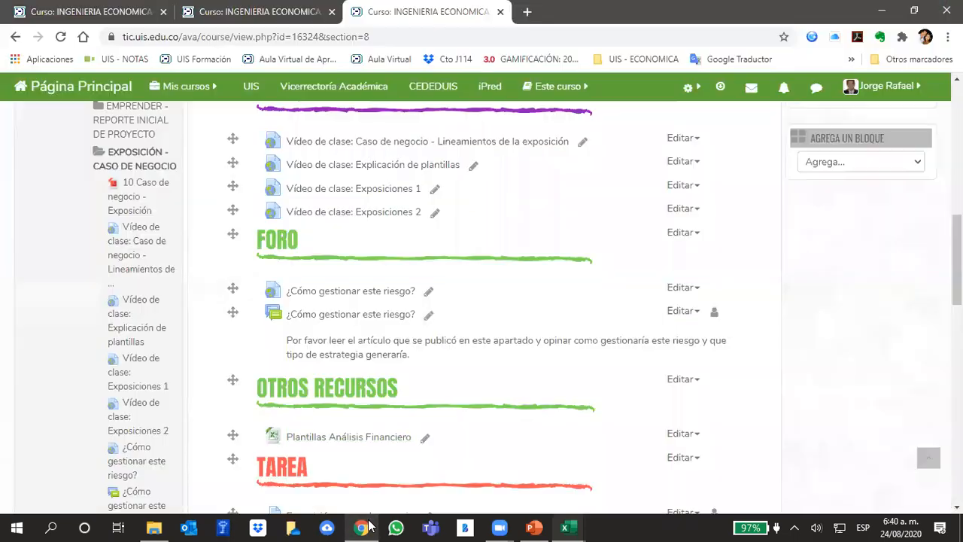
{"action": "scroll", "coordinate": [572, 343], "scroll_direction": "up", "scroll_amount": 6}
{"action": "scroll", "coordinate": [577, 354], "scroll_direction": "up", "scroll_amount": 3}
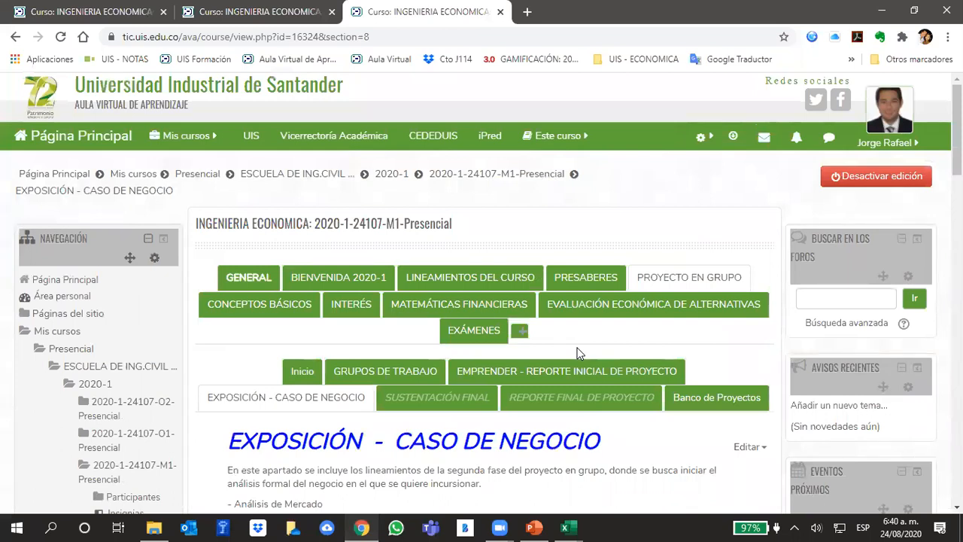
{"action": "left_click", "coordinate": [90, 11]}
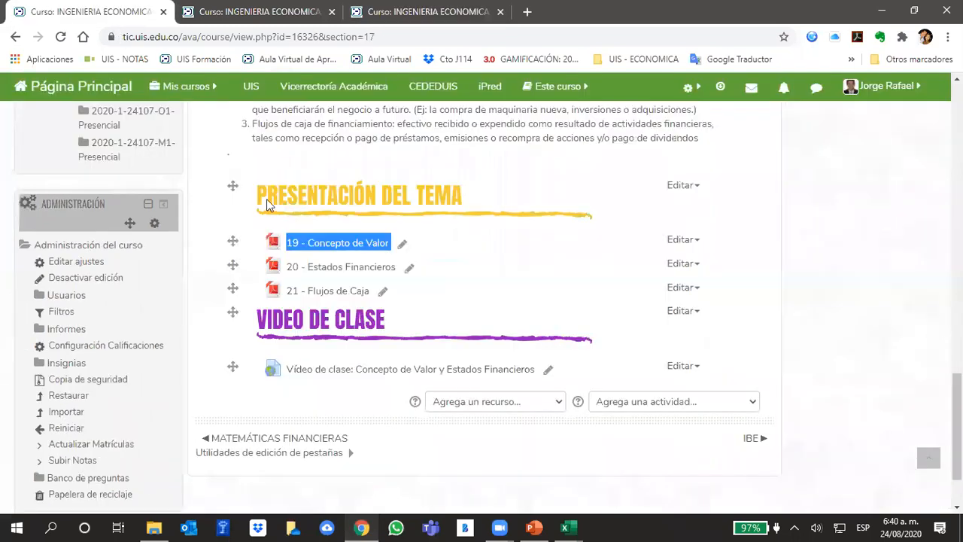
{"action": "scroll", "coordinate": [518, 313], "scroll_direction": "up", "scroll_amount": 20}
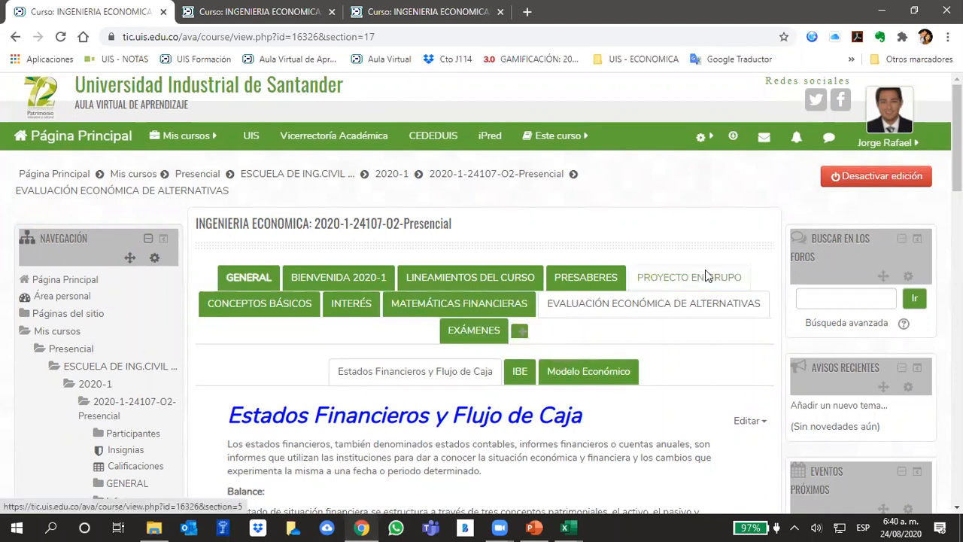
{"action": "left_click", "coordinate": [720, 289]}
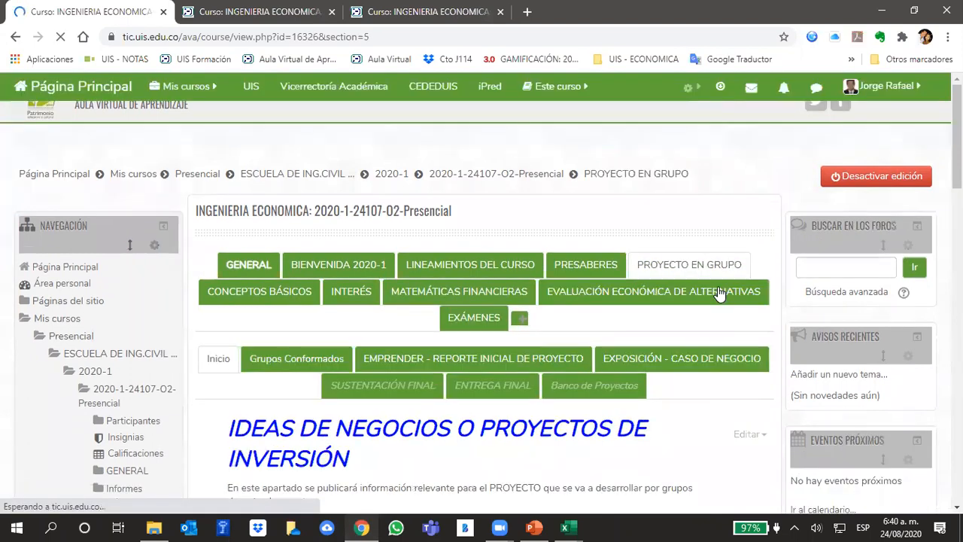
{"action": "scroll", "coordinate": [634, 340], "scroll_direction": "down", "scroll_amount": 10}
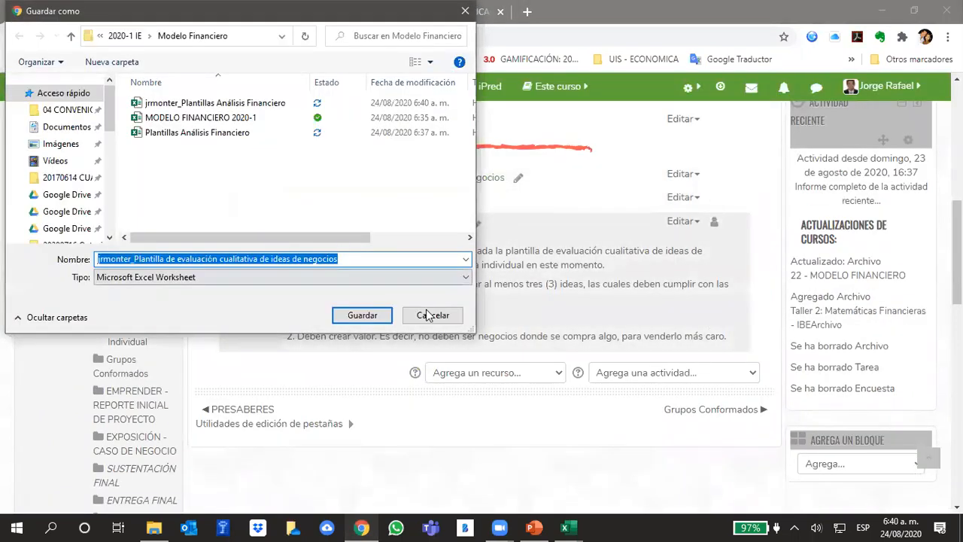
{"action": "left_click", "coordinate": [432, 315]}
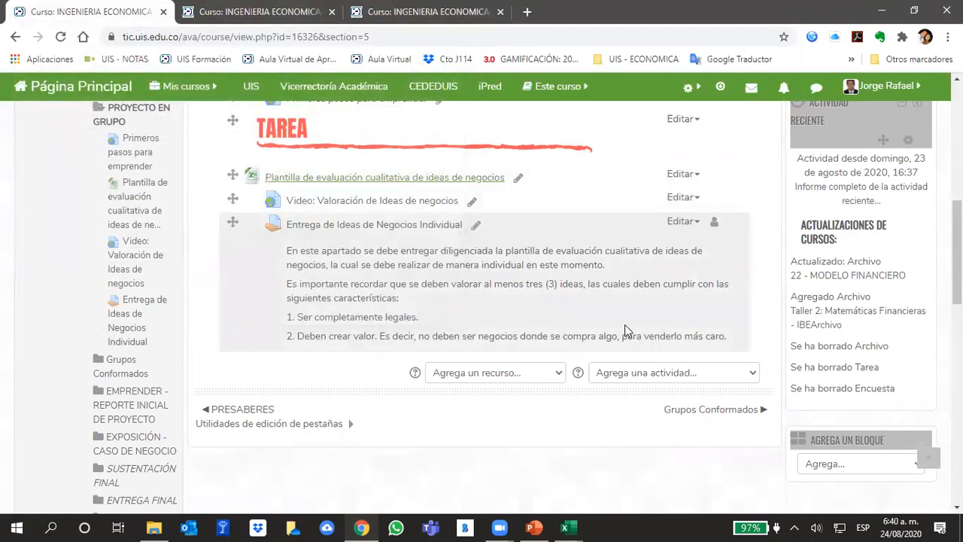
{"action": "scroll", "coordinate": [626, 331], "scroll_direction": "up", "scroll_amount": 7}
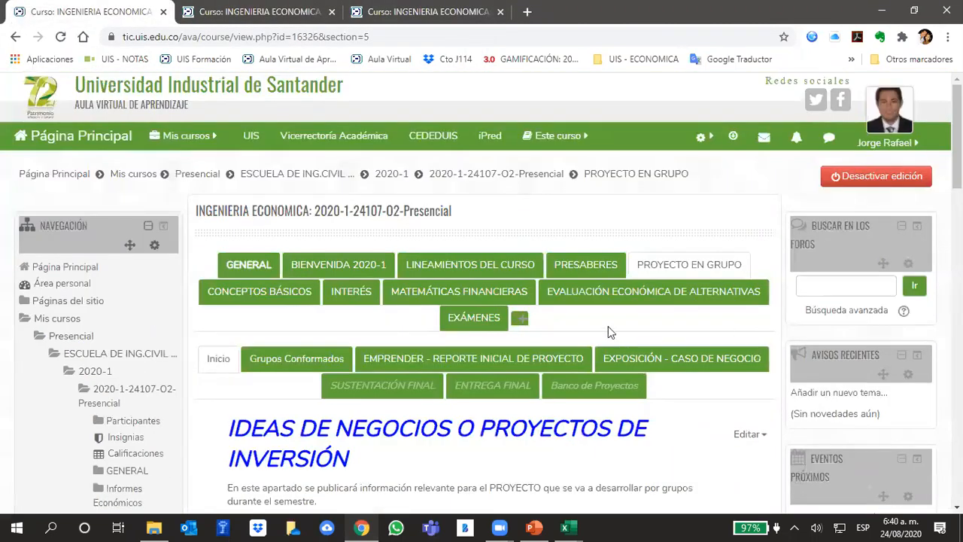
Open EXPOSICIÓN - CASO DE NEGOCIO in the O2 course and start downloading Plantillas Análisis Financiero from Otros Recursos.
{"action": "left_click", "coordinate": [709, 361]}
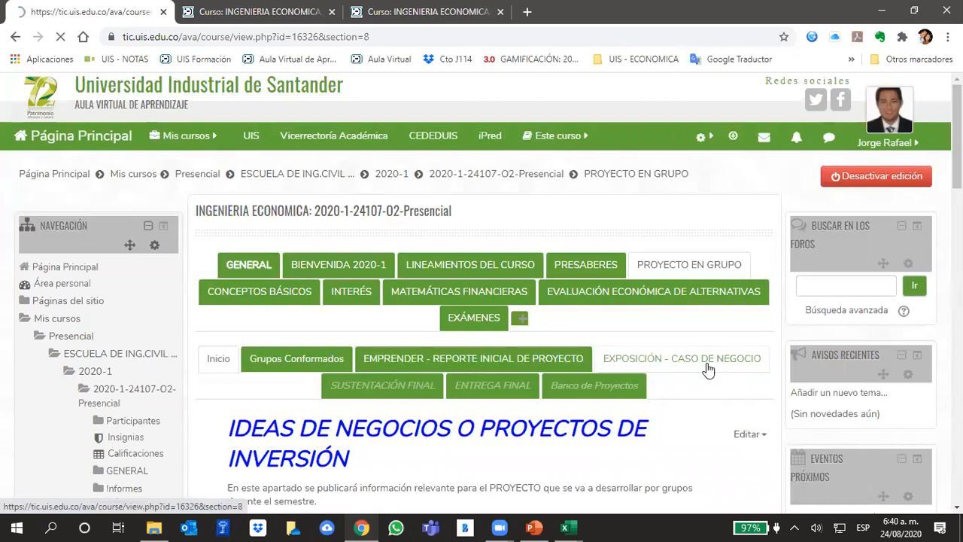
{"action": "scroll", "coordinate": [549, 367], "scroll_direction": "down", "scroll_amount": 5}
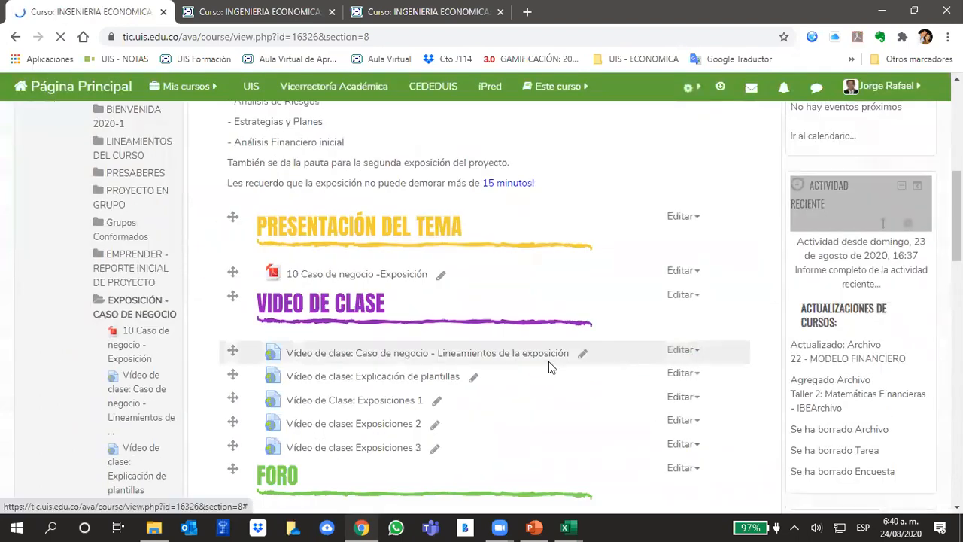
{"action": "scroll", "coordinate": [548, 363], "scroll_direction": "down", "scroll_amount": 3}
{"action": "scroll", "coordinate": [486, 384], "scroll_direction": "down", "scroll_amount": 2}
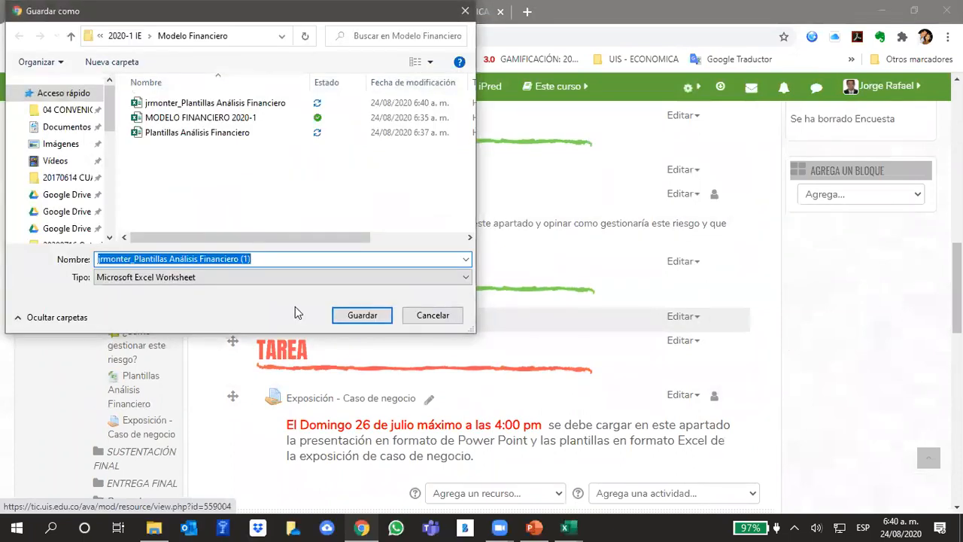
Save the O2 template over the previously downloaded copy in the Modelo Financiero folder, closing that copy's open Excel workbook before confirming the replacement.
{"action": "left_click", "coordinate": [235, 108]}
{"action": "left_click", "coordinate": [363, 315]}
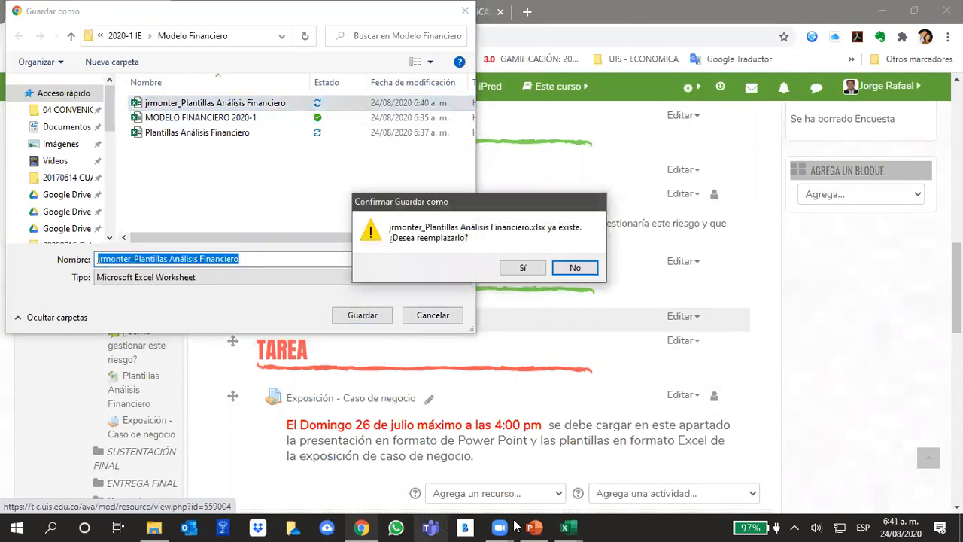
{"action": "left_click", "coordinate": [565, 527]}
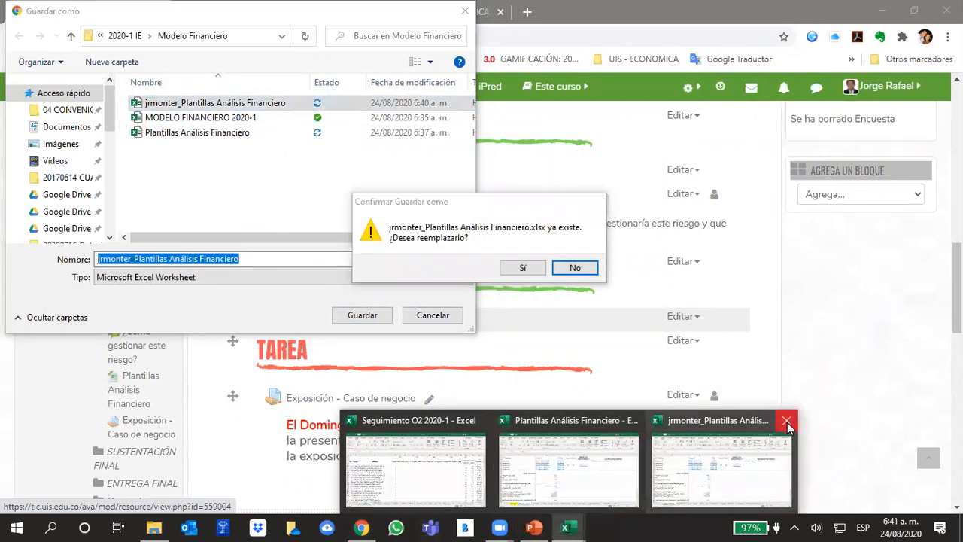
{"action": "left_click", "coordinate": [788, 426]}
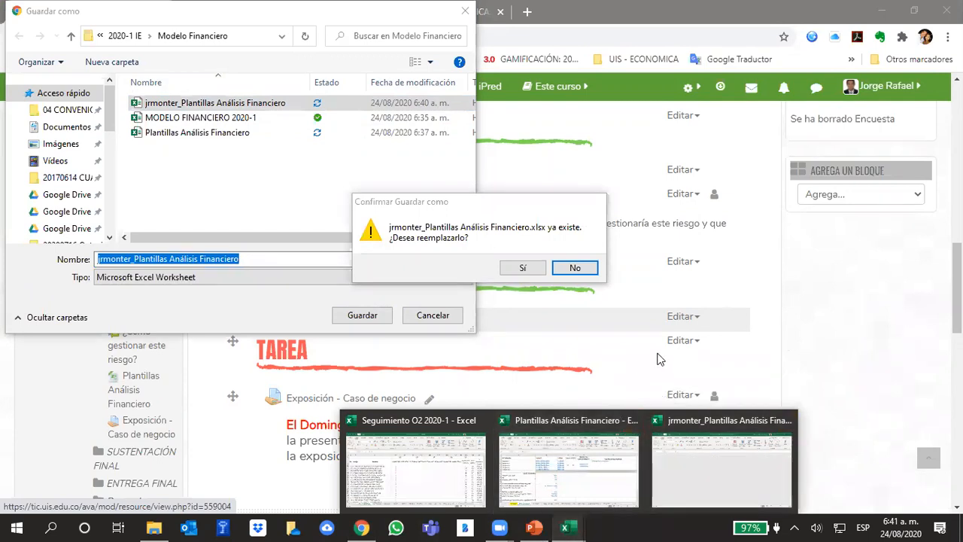
{"action": "left_click", "coordinate": [519, 267]}
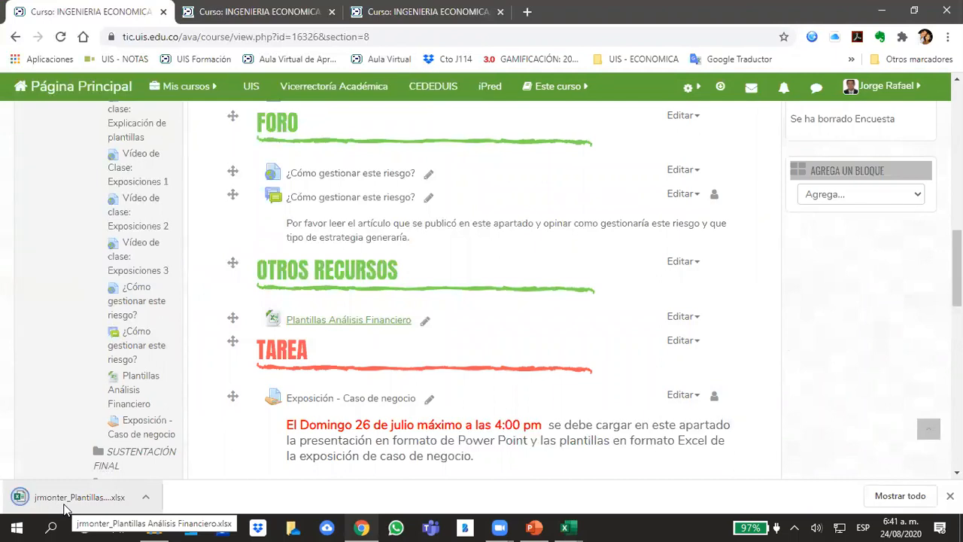
Open the newly downloaded O2 template workbook and check blank row 7 of its Datos de Entrada sheet.
{"action": "left_click", "coordinate": [65, 506]}
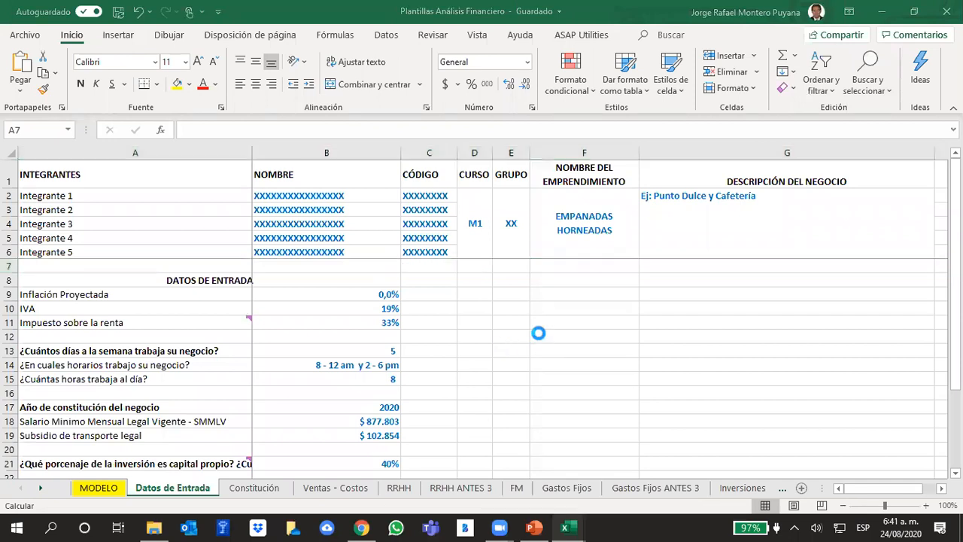
{"action": "scroll", "coordinate": [318, 396], "scroll_direction": "up", "scroll_amount": 3}
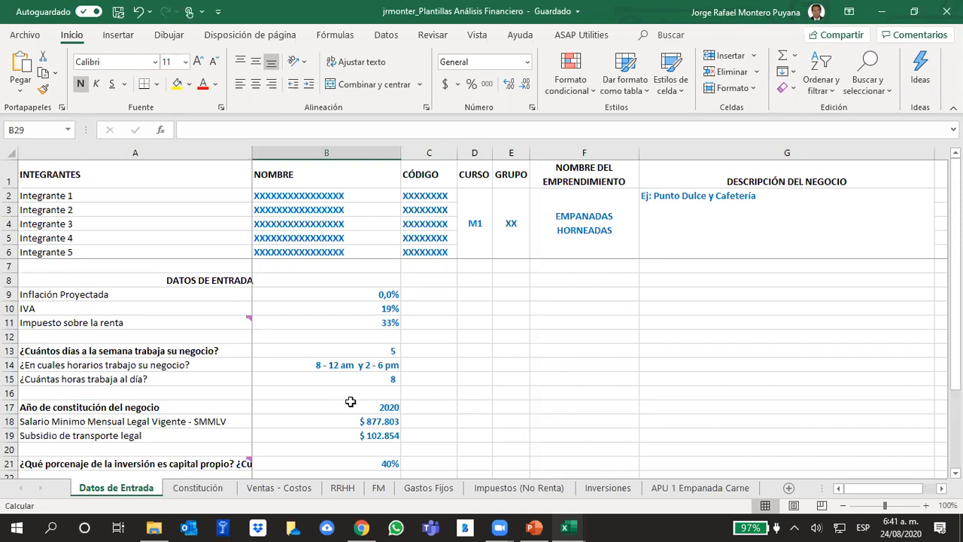
{"action": "left_click", "coordinate": [12, 267]}
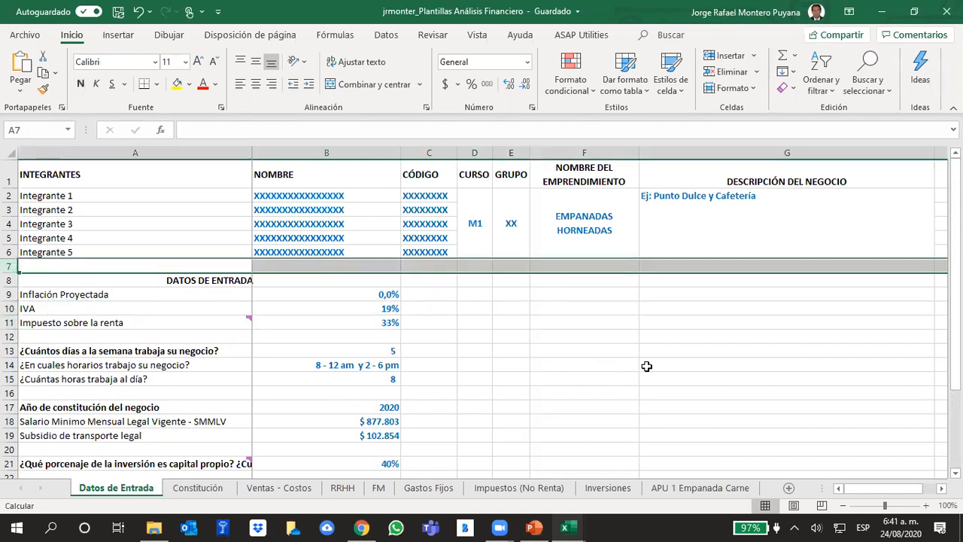
{"action": "left_click", "coordinate": [617, 367]}
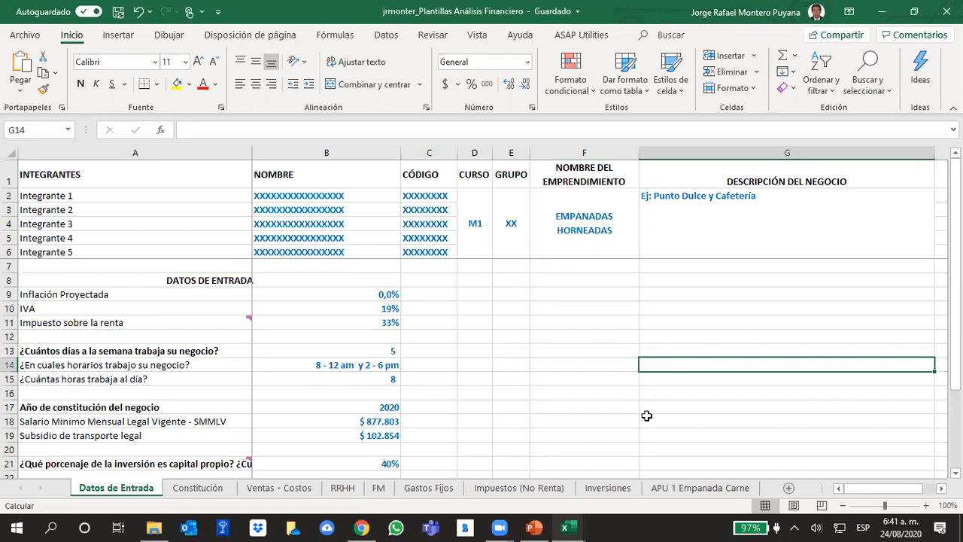
{"action": "mouse_move", "coordinate": [565, 527]}
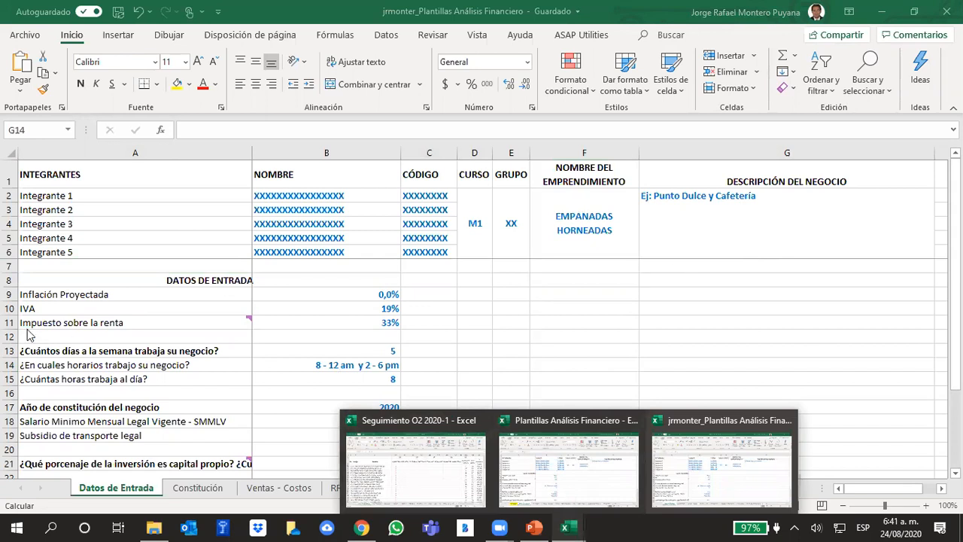
{"action": "left_click", "coordinate": [11, 265]}
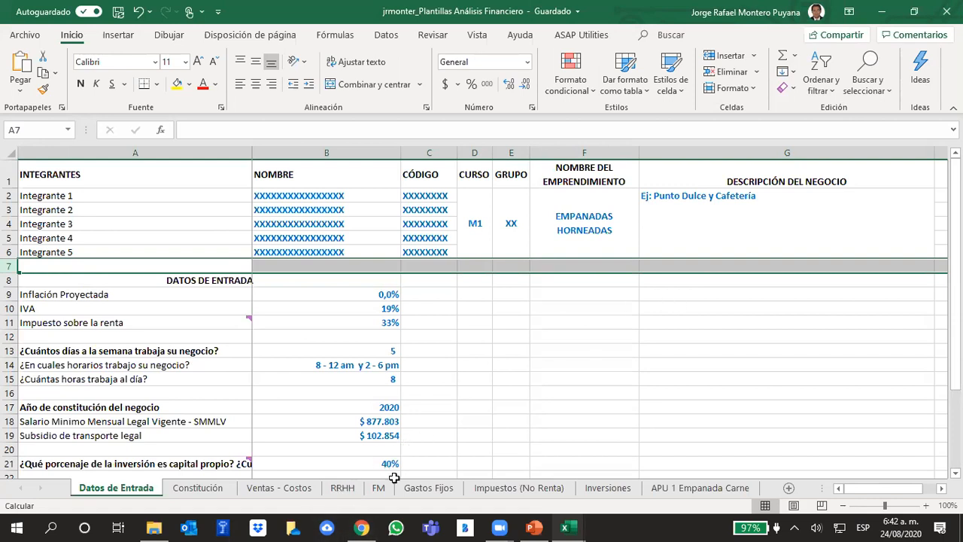
Switch to the Plantillas Análisis Financiero workbook containing MODELO and check blank row 7 of Datos de Entrada for comparison.
{"action": "left_click", "coordinate": [563, 527]}
{"action": "left_click", "coordinate": [554, 493]}
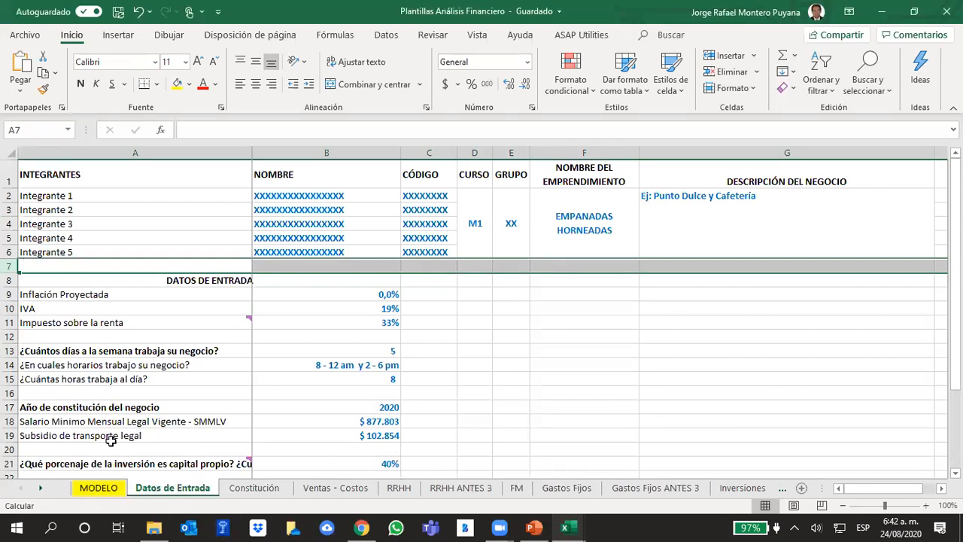
{"action": "left_click", "coordinate": [586, 323]}
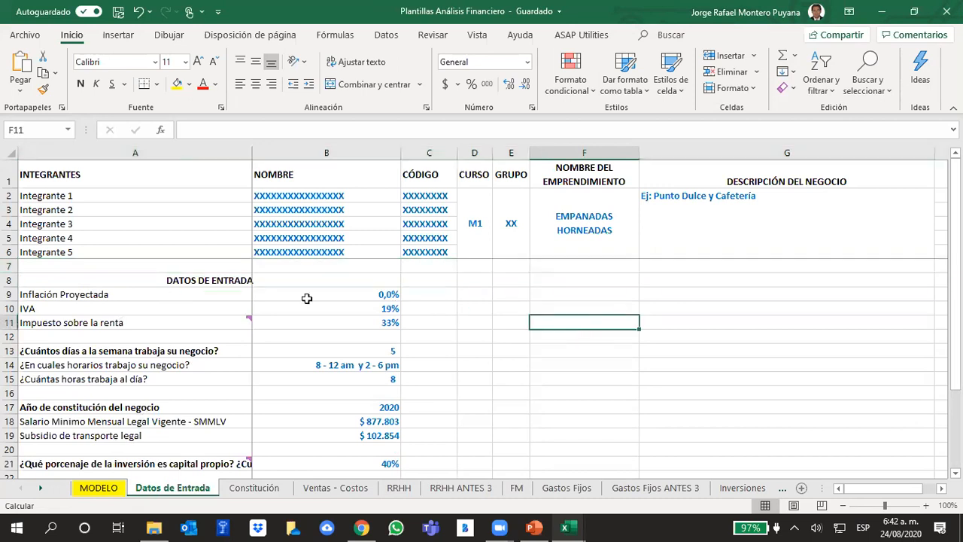
{"action": "left_click", "coordinate": [10, 266]}
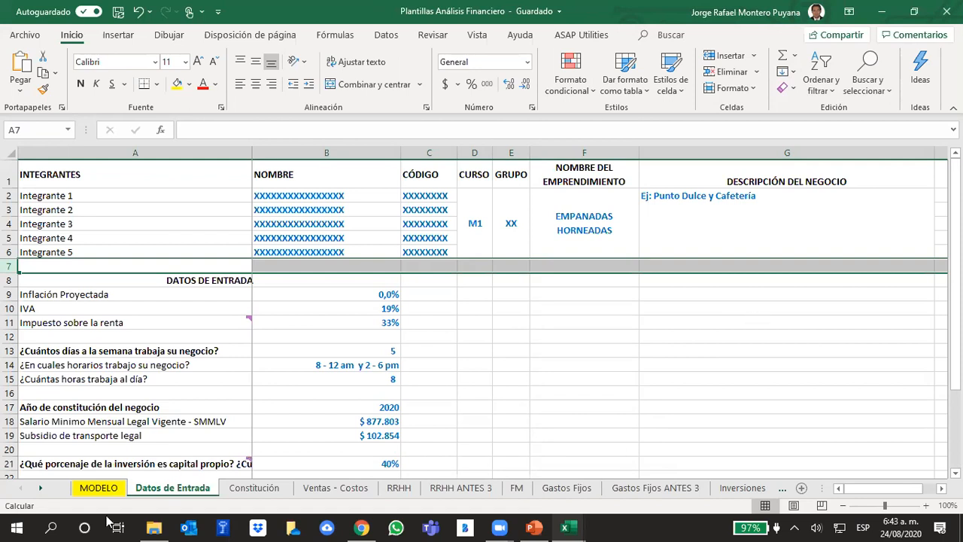
Check the Unidades Anuales formula in MODELO cell C6 and review the results and intangible asset sections below it.
{"action": "left_click", "coordinate": [117, 489]}
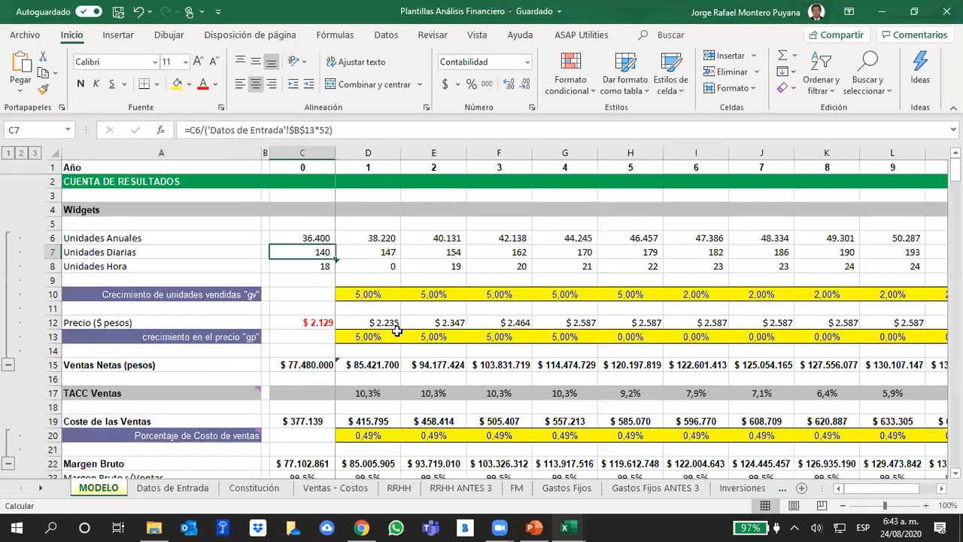
{"action": "left_click", "coordinate": [475, 213]}
{"action": "left_click", "coordinate": [322, 237]}
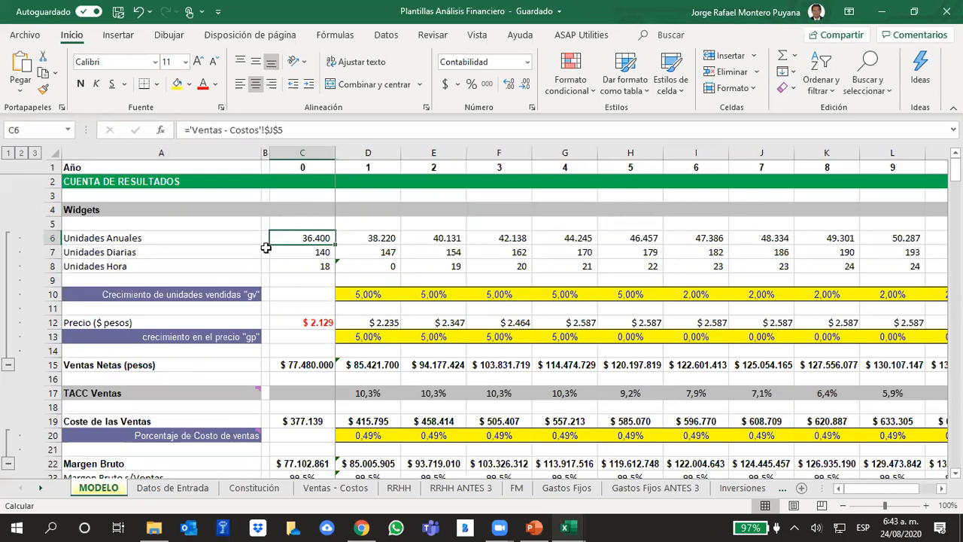
{"action": "scroll", "coordinate": [482, 344], "scroll_direction": "down", "scroll_amount": 6}
{"action": "scroll", "coordinate": [482, 345], "scroll_direction": "down", "scroll_amount": 15}
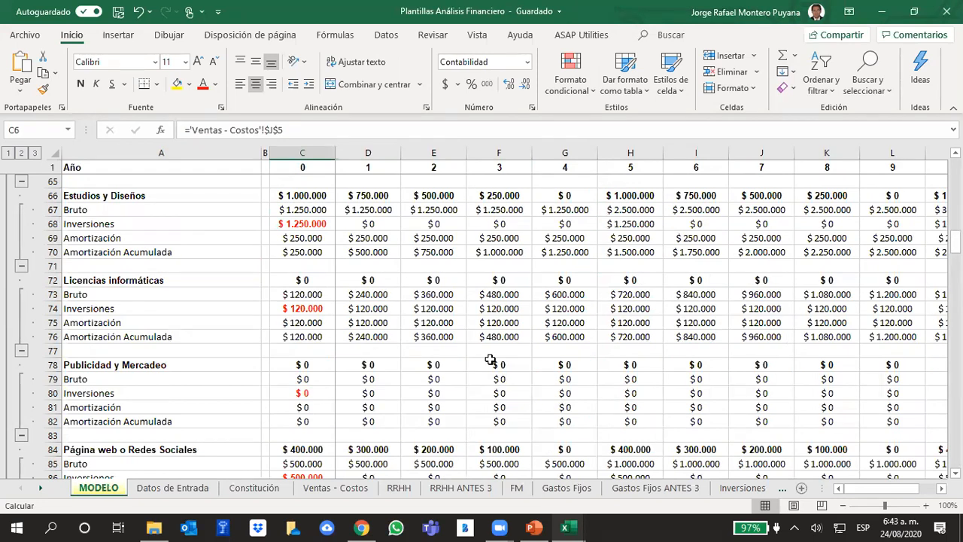
{"action": "scroll", "coordinate": [654, 301], "scroll_direction": "up", "scroll_amount": 13}
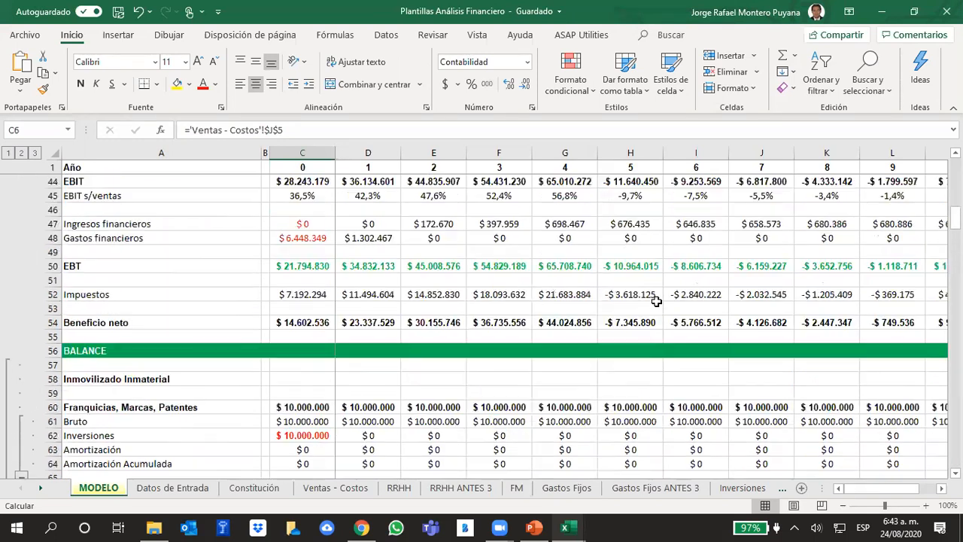
Revisit Datos de Entrada, then review MODELO from EBITDA through fixed assets and liabilities to the NOF and free cash flow calculations.
{"action": "left_click", "coordinate": [173, 491]}
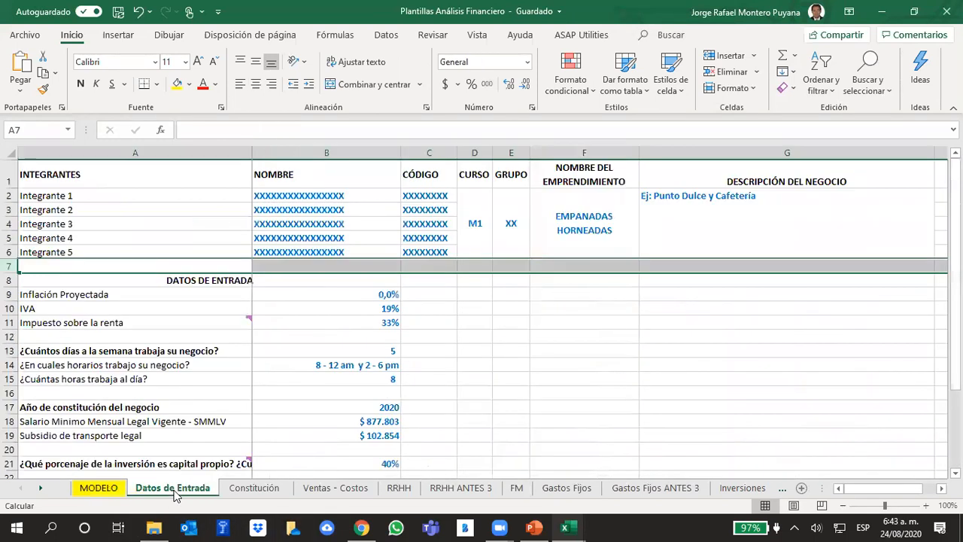
{"action": "left_click", "coordinate": [98, 489]}
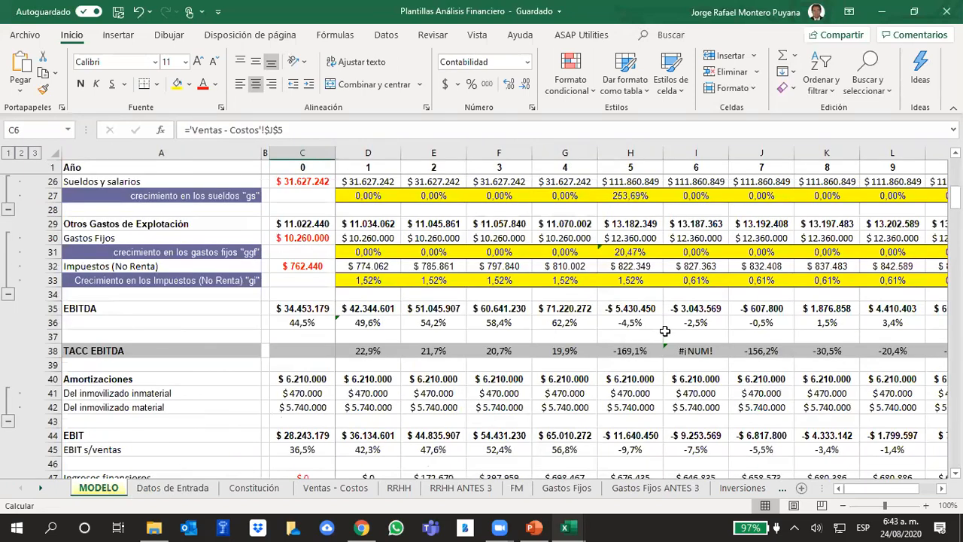
{"action": "scroll", "coordinate": [579, 302], "scroll_direction": "down", "scroll_amount": 16}
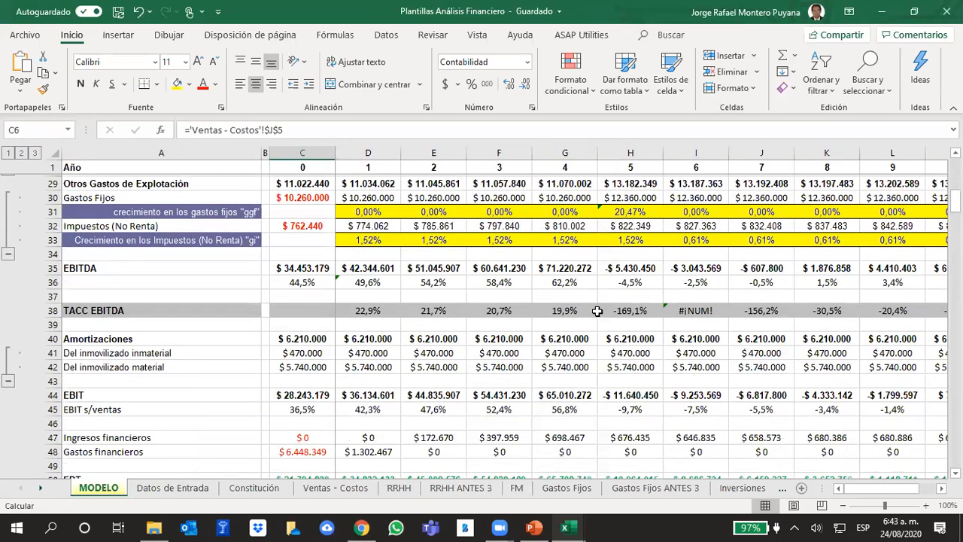
{"action": "scroll", "coordinate": [606, 304], "scroll_direction": "down", "scroll_amount": 20}
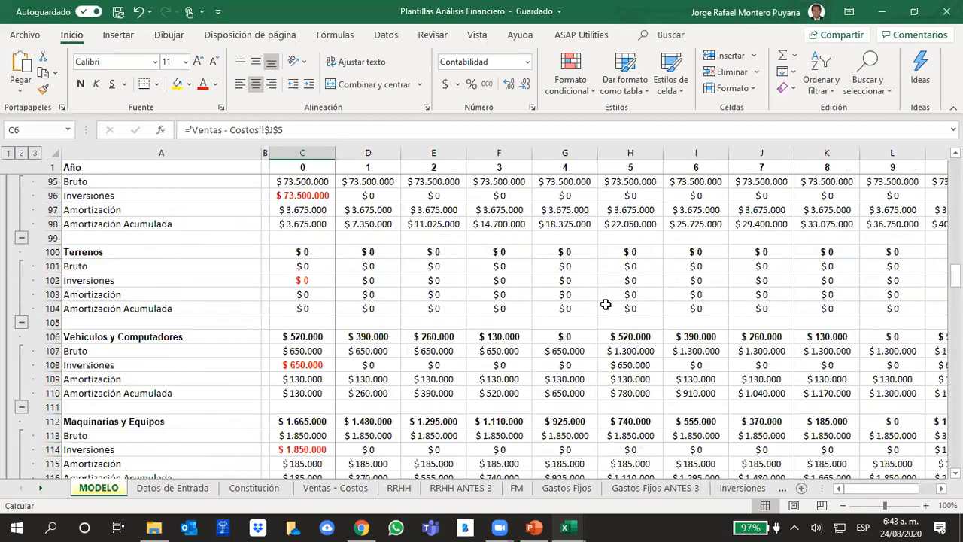
{"action": "scroll", "coordinate": [610, 308], "scroll_direction": "down", "scroll_amount": 15}
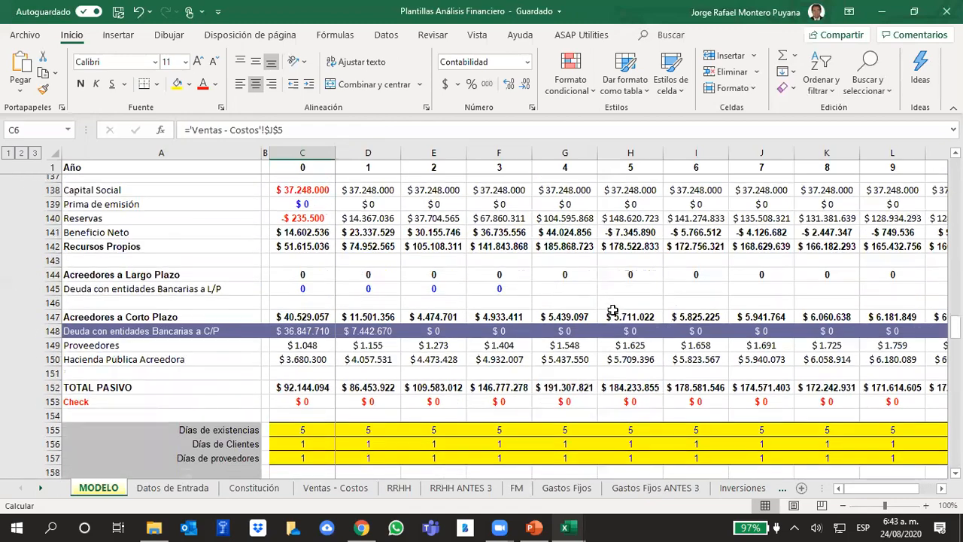
{"action": "scroll", "coordinate": [616, 311], "scroll_direction": "down", "scroll_amount": 8}
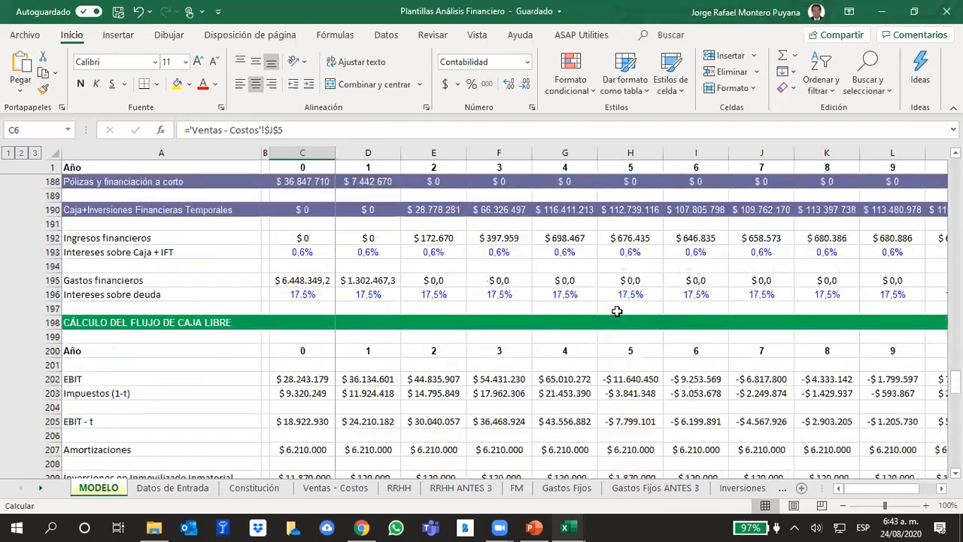
{"action": "scroll", "coordinate": [617, 311], "scroll_direction": "up", "scroll_amount": 6}
{"action": "scroll", "coordinate": [617, 311], "scroll_direction": "up", "scroll_amount": 20}
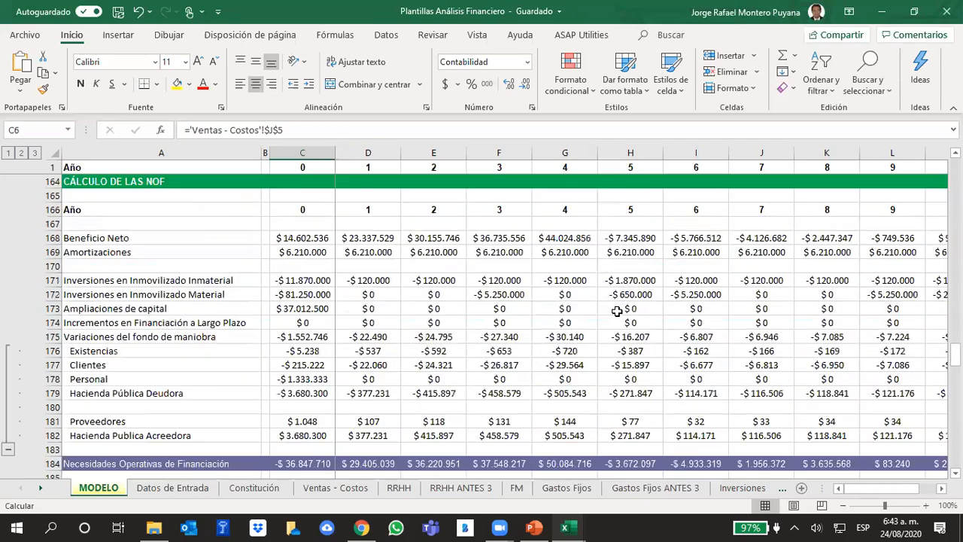
Check the iterative calculation setting in Excel's formula options and close the options without applying anything.
{"action": "scroll", "coordinate": [617, 311], "scroll_direction": "up", "scroll_amount": 20}
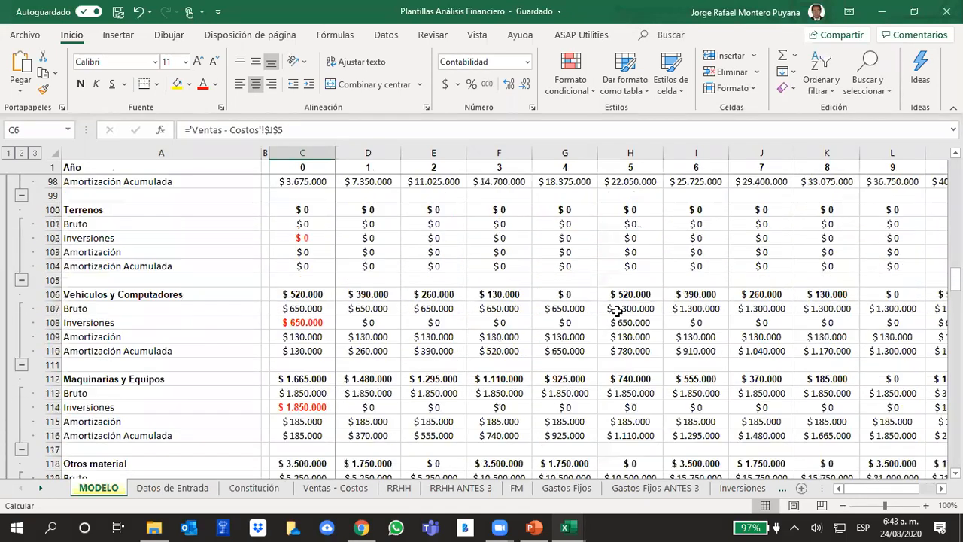
{"action": "scroll", "coordinate": [616, 314], "scroll_direction": "up", "scroll_amount": 13}
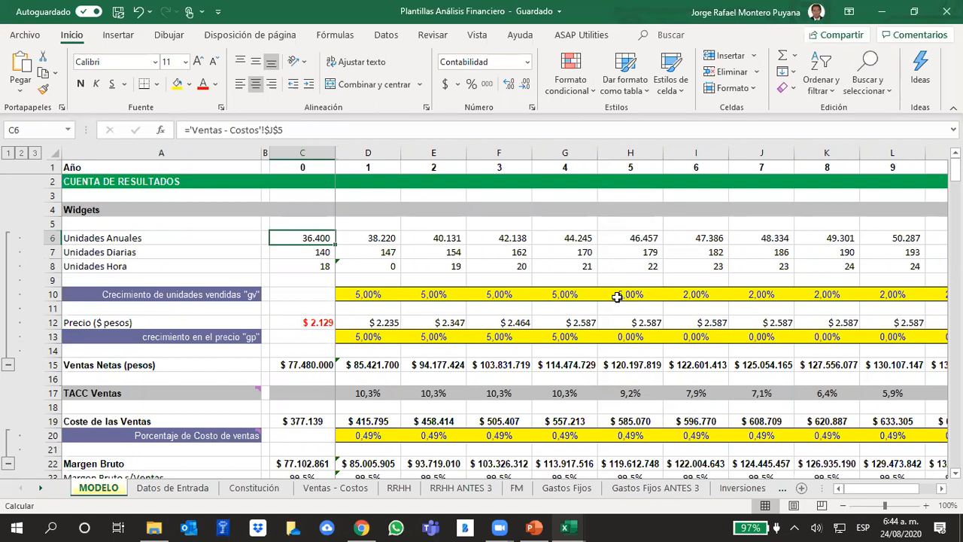
{"action": "left_click", "coordinate": [40, 36]}
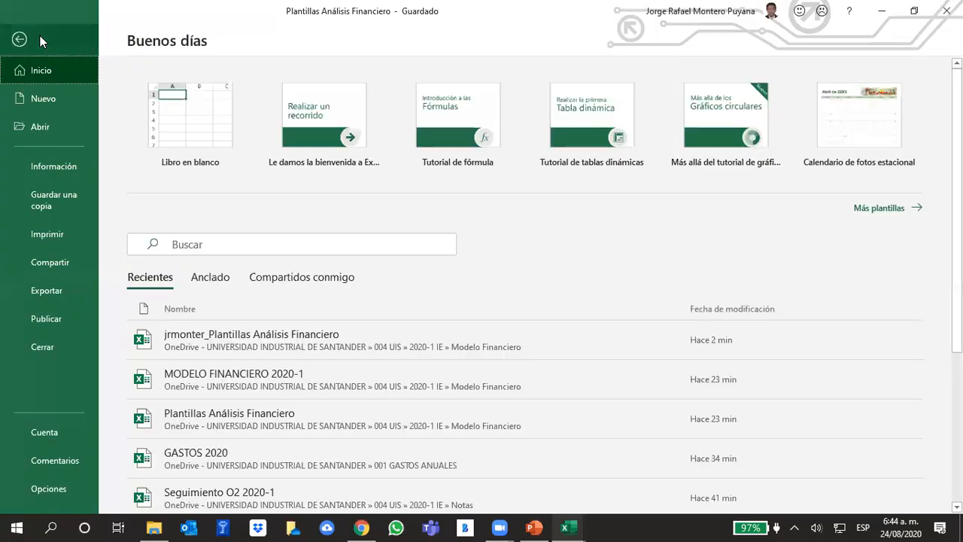
{"action": "left_click", "coordinate": [30, 488]}
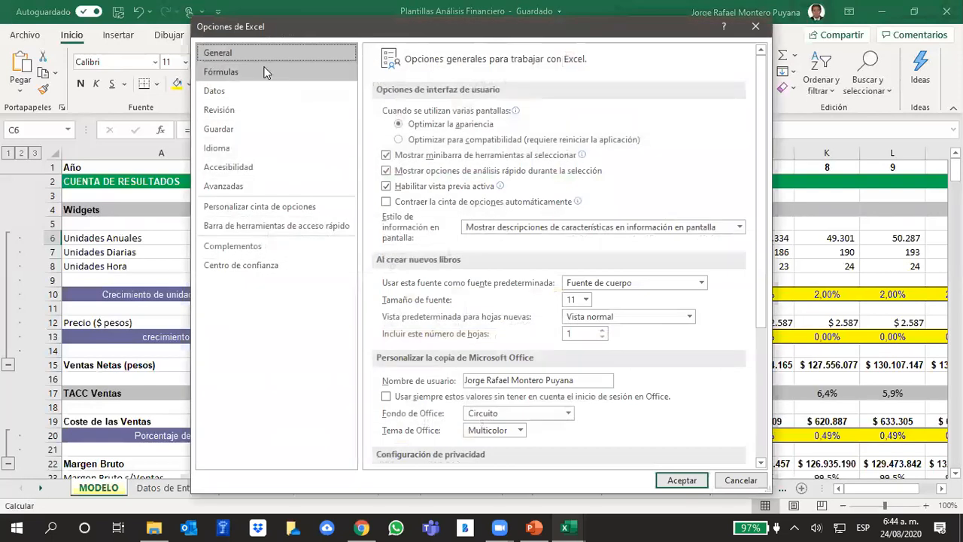
{"action": "left_click", "coordinate": [265, 72]}
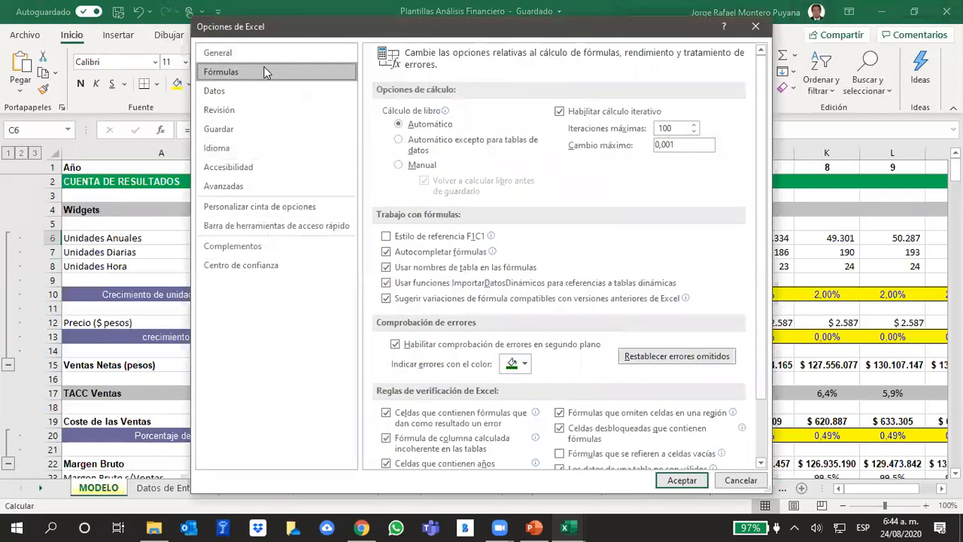
{"action": "left_click", "coordinate": [560, 111]}
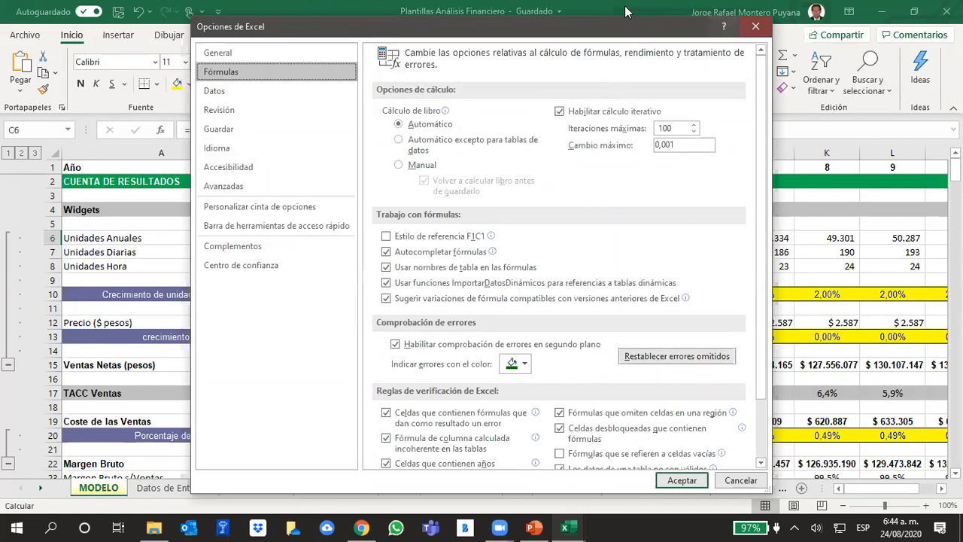
{"action": "left_click_drag", "start_coordinate": [588, 35], "coordinate": [465, 26]}
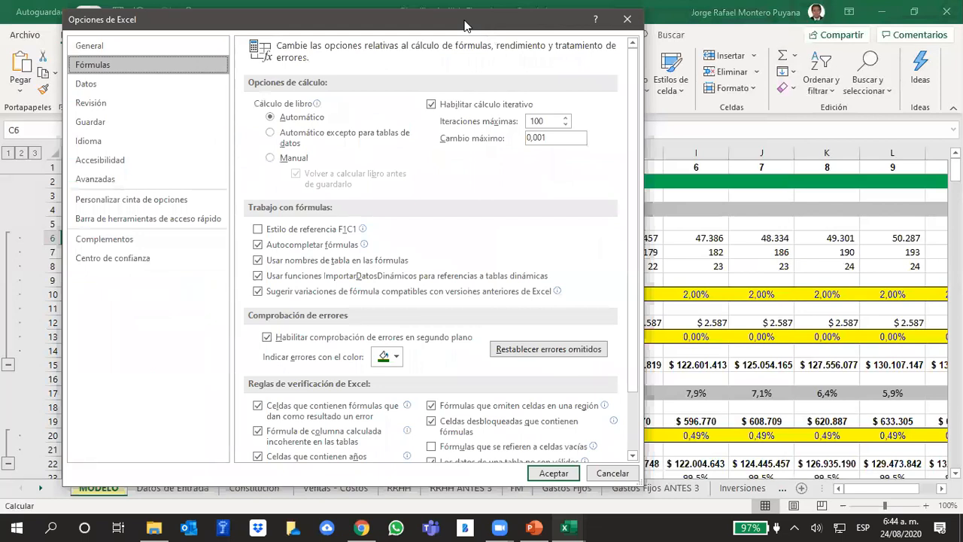
{"action": "left_click", "coordinate": [629, 25]}
Inspect the formulas for Unidades Hora in MODELO cell G8 and Unidades Anuales in C6.
{"action": "left_click", "coordinate": [566, 265]}
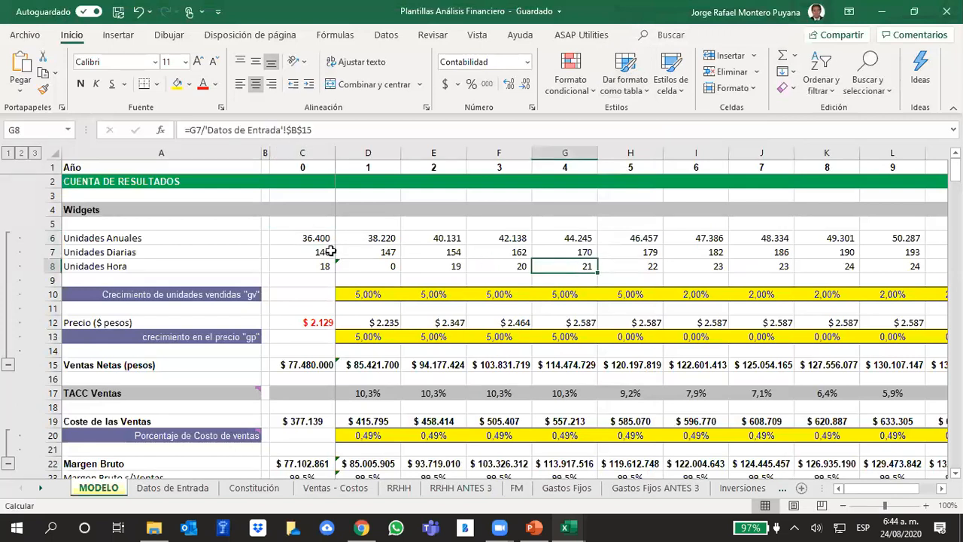
{"action": "left_click", "coordinate": [322, 239]}
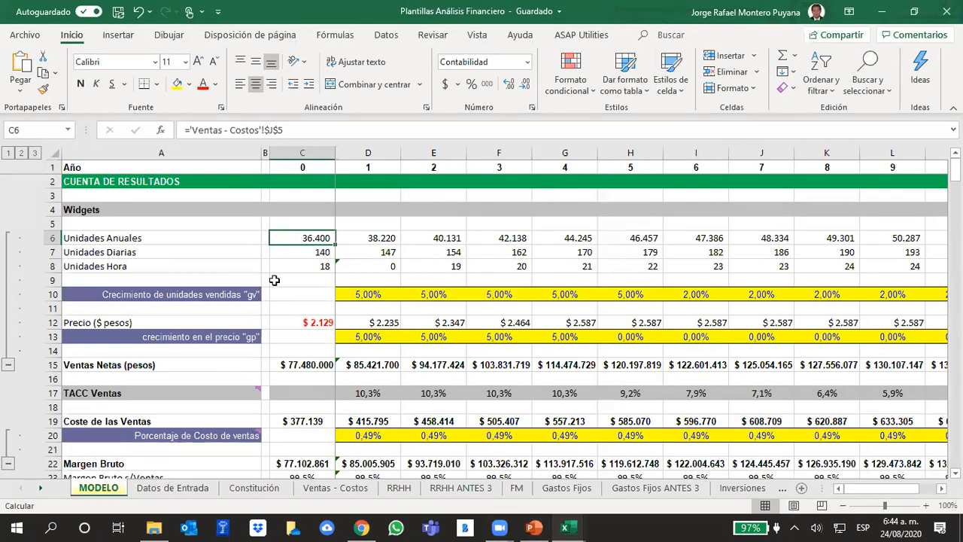
{"action": "left_click", "coordinate": [194, 131]}
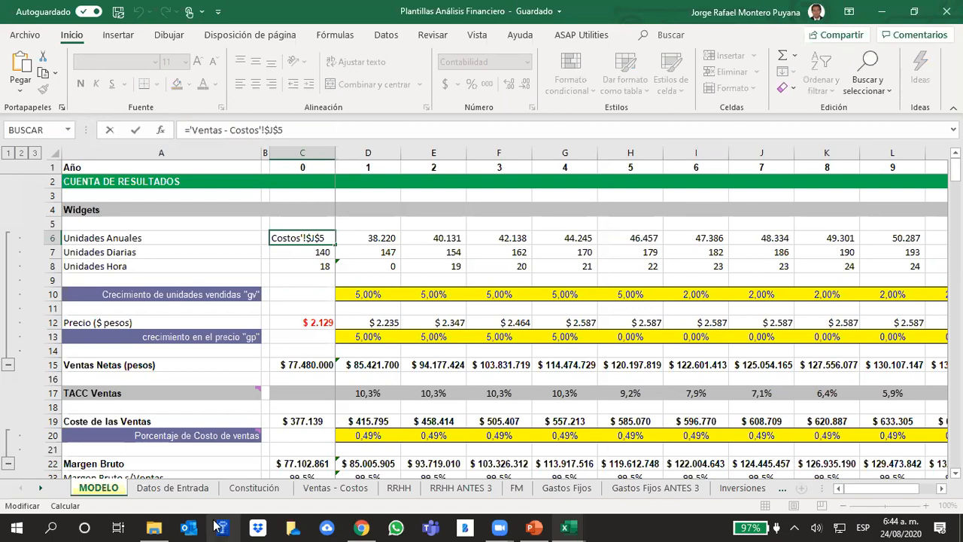
{"action": "left_click", "coordinate": [480, 219]}
Inspect the Amortizaciones formulas in MODELO rows 40 to 42 and the Franquicias, Marcas, Patentes formula in C60.
{"action": "scroll", "coordinate": [523, 372], "scroll_direction": "down", "scroll_amount": 8}
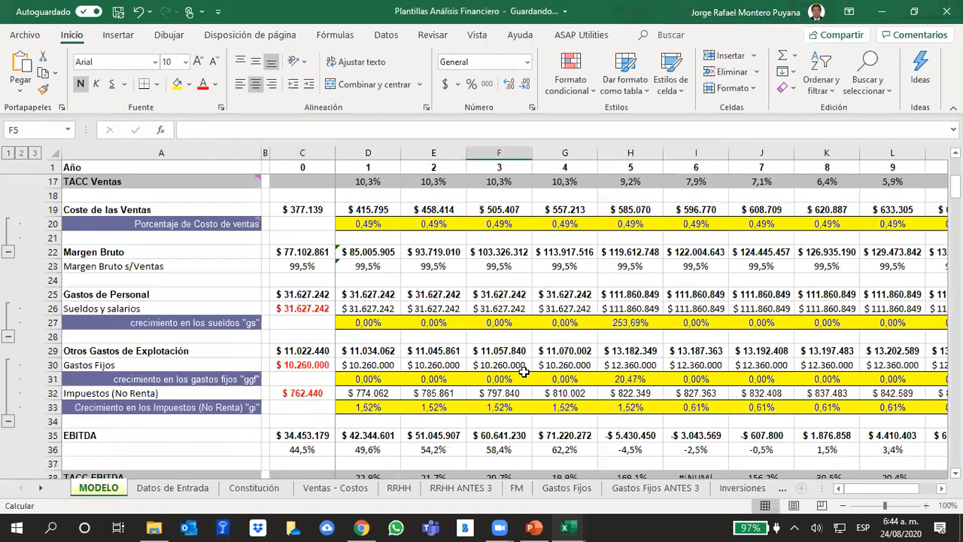
{"action": "left_click", "coordinate": [508, 392]}
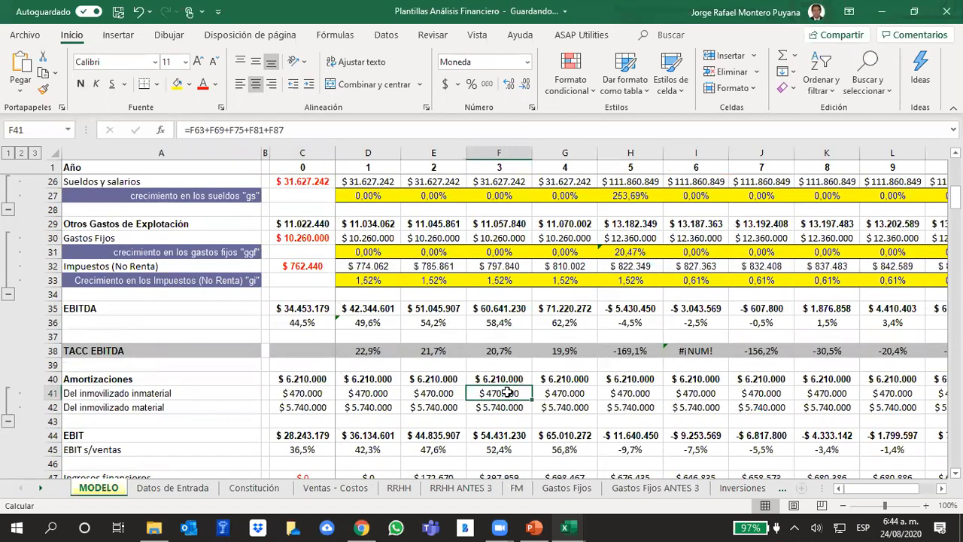
{"action": "left_click", "coordinate": [298, 393]}
{"action": "left_click", "coordinate": [296, 379]}
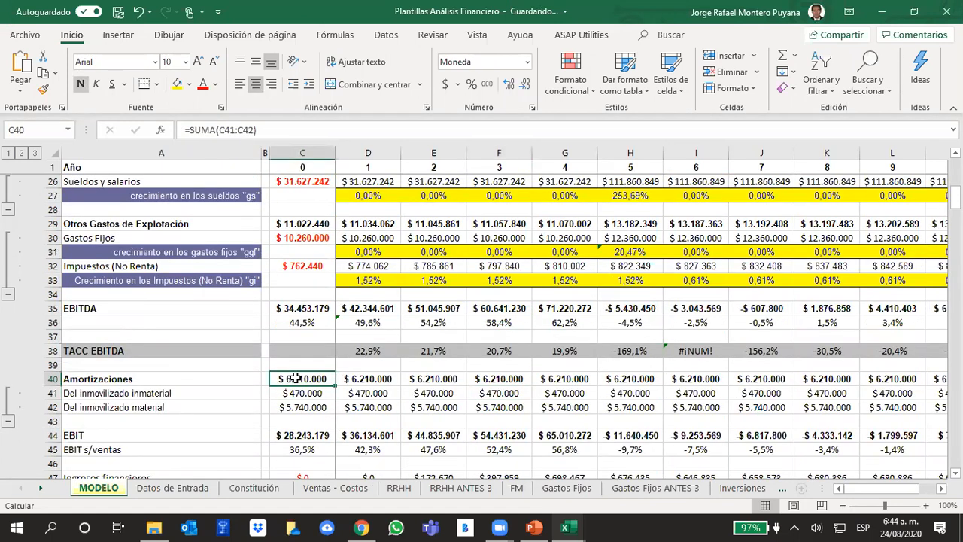
{"action": "left_click", "coordinate": [289, 392]}
{"action": "left_click", "coordinate": [287, 407]}
{"action": "scroll", "coordinate": [322, 448], "scroll_direction": "up", "scroll_amount": 2}
{"action": "scroll", "coordinate": [322, 447], "scroll_direction": "down", "scroll_amount": 4}
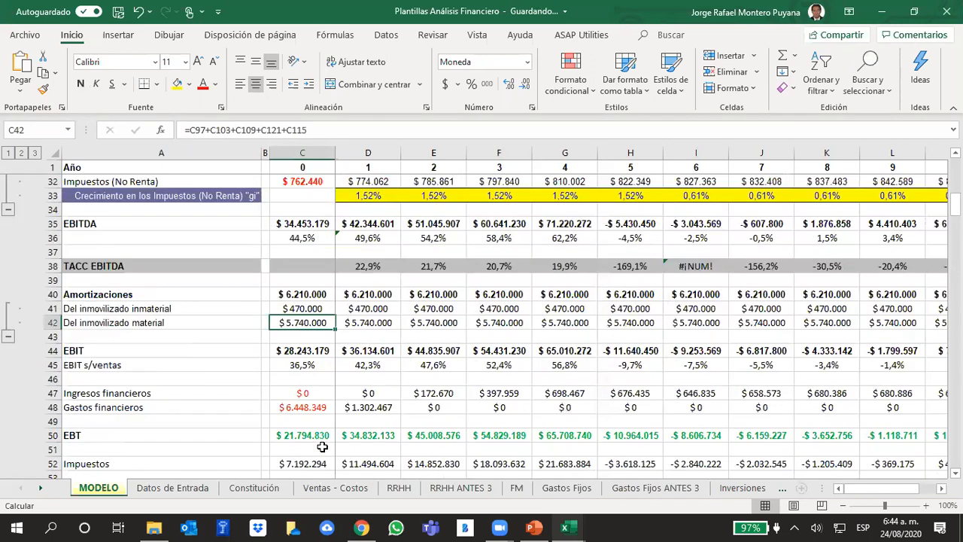
{"action": "scroll", "coordinate": [322, 447], "scroll_direction": "down", "scroll_amount": 5}
{"action": "left_click", "coordinate": [311, 365]}
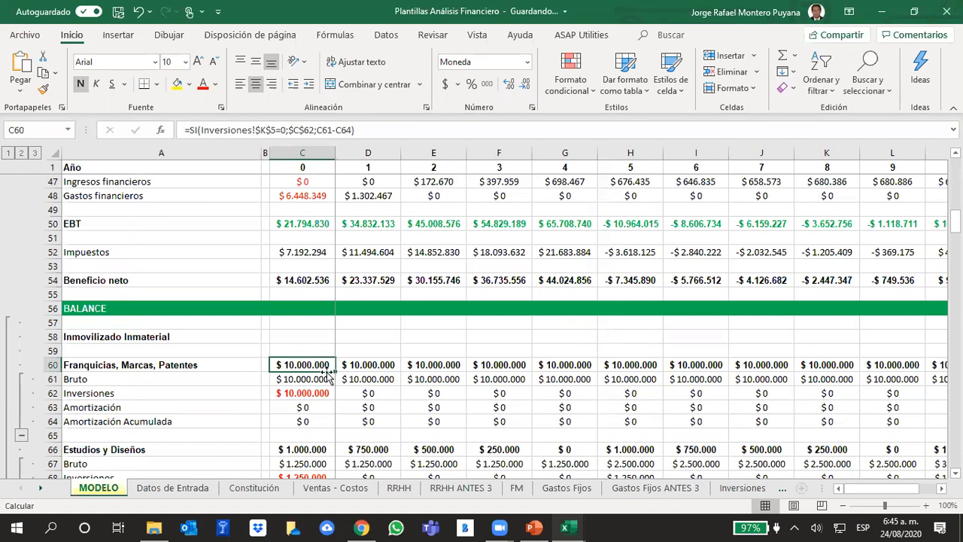
Reopen the formula options and apply them with iterative calculation enabled.
{"action": "scroll", "coordinate": [538, 296], "scroll_direction": "up", "scroll_amount": 15}
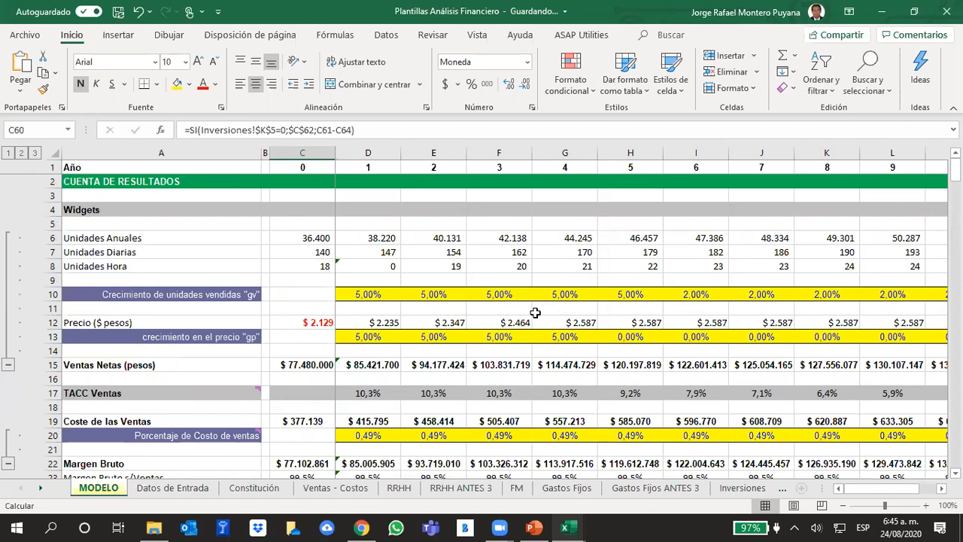
{"action": "left_click", "coordinate": [29, 37]}
{"action": "left_click", "coordinate": [27, 489]}
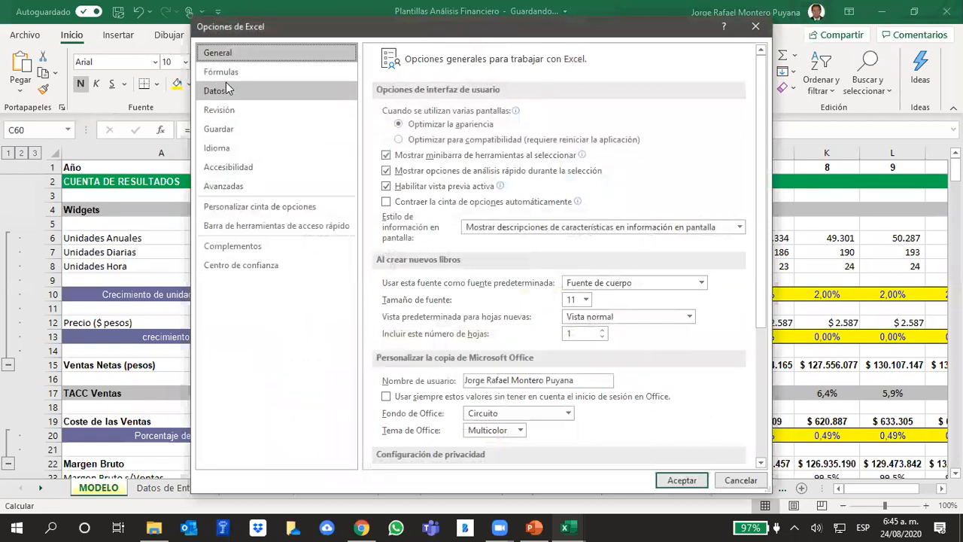
{"action": "left_click", "coordinate": [223, 71]}
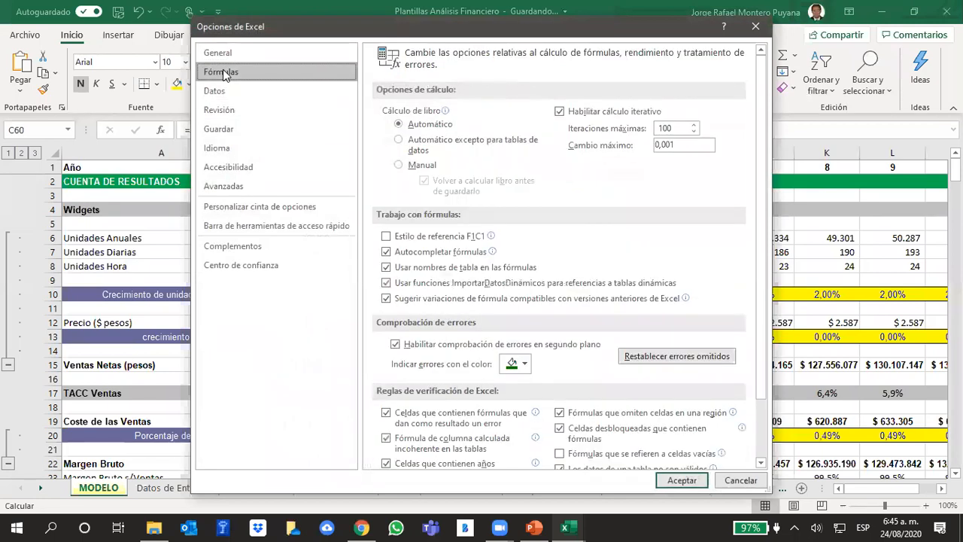
{"action": "left_click", "coordinate": [560, 112]}
{"action": "left_click", "coordinate": [752, 6]}
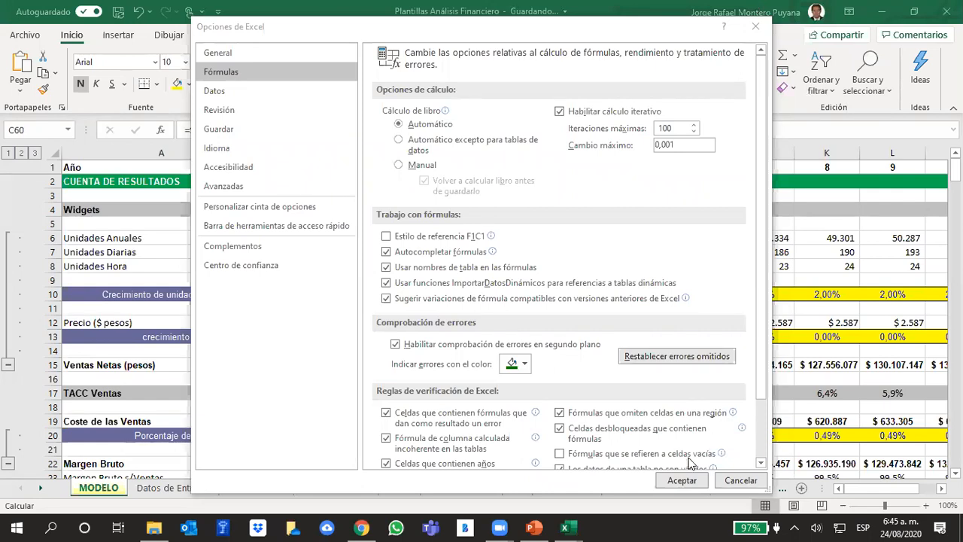
{"action": "left_click", "coordinate": [682, 480]}
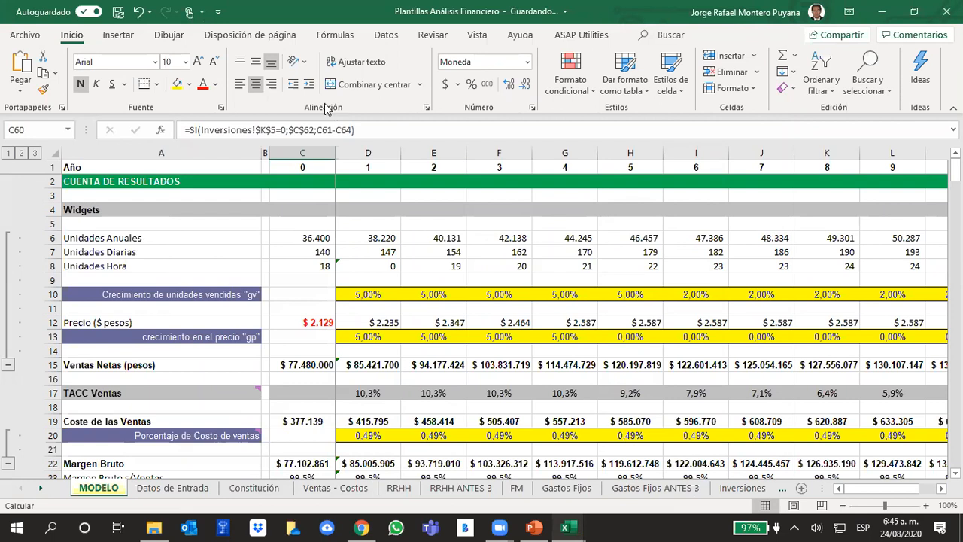
Switch to the UIS - IE - 2019 - 2 CORTE presentation in PowerPoint and expand the Flujo de Caja section to browse its slides.
{"action": "left_click", "coordinate": [536, 526]}
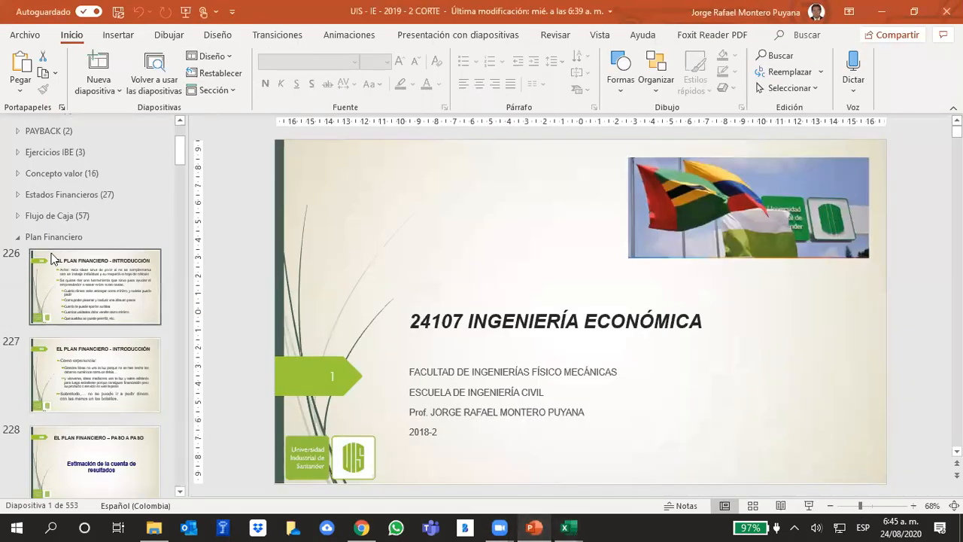
{"action": "left_click", "coordinate": [15, 216]}
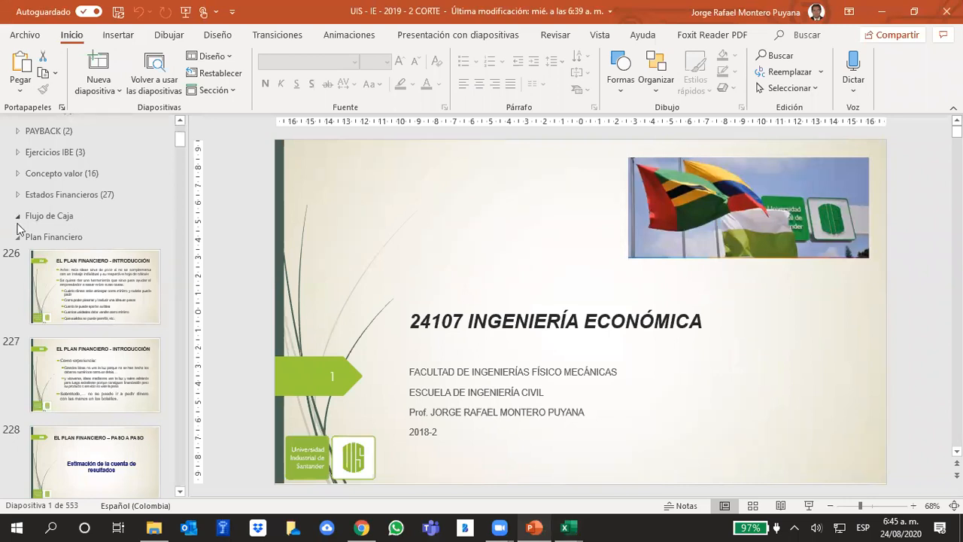
{"action": "scroll", "coordinate": [76, 309], "scroll_direction": "down", "scroll_amount": 5}
{"action": "scroll", "coordinate": [81, 314], "scroll_direction": "down", "scroll_amount": 10}
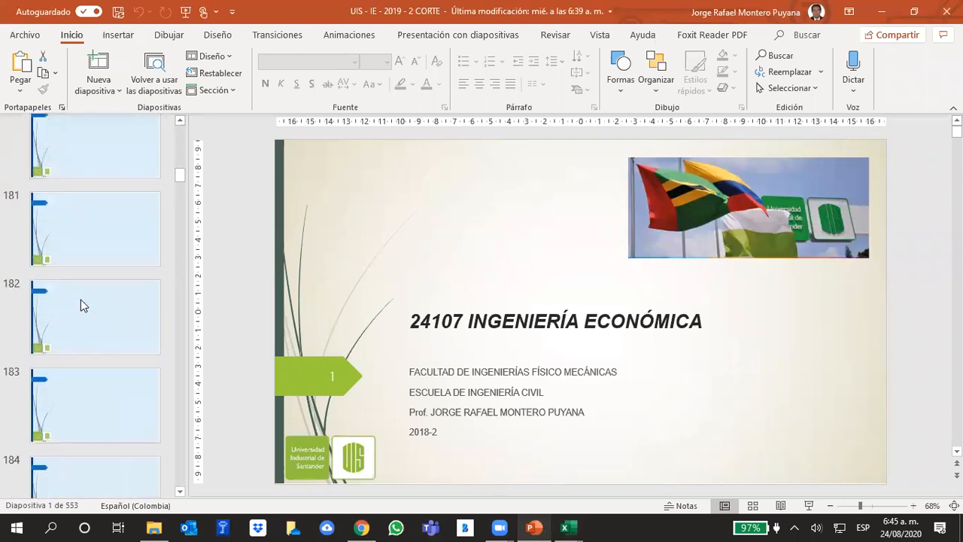
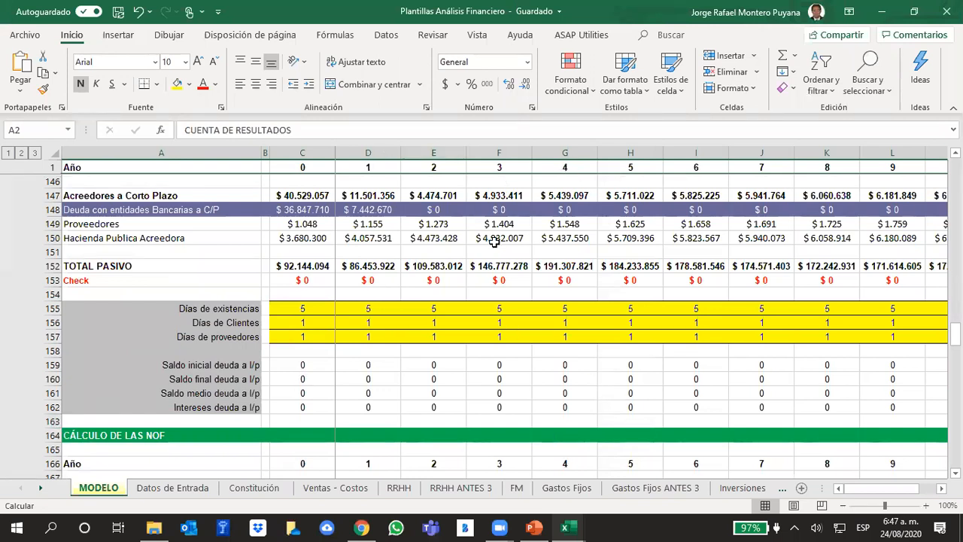
{"action": "scroll", "coordinate": [512, 301], "scroll_direction": "up", "scroll_amount": 8}
{"action": "scroll", "coordinate": [514, 310], "scroll_direction": "up", "scroll_amount": 20}
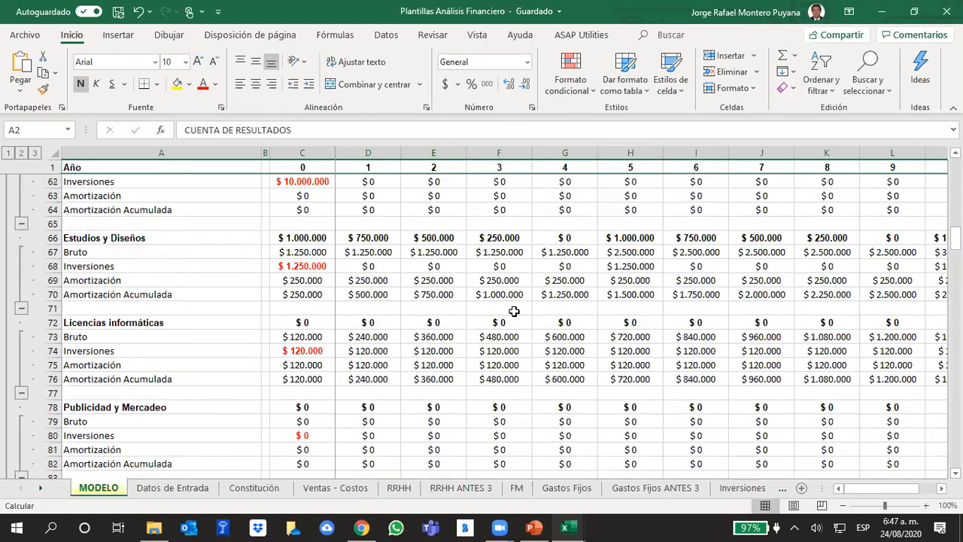
{"action": "scroll", "coordinate": [514, 313], "scroll_direction": "up", "scroll_amount": 11}
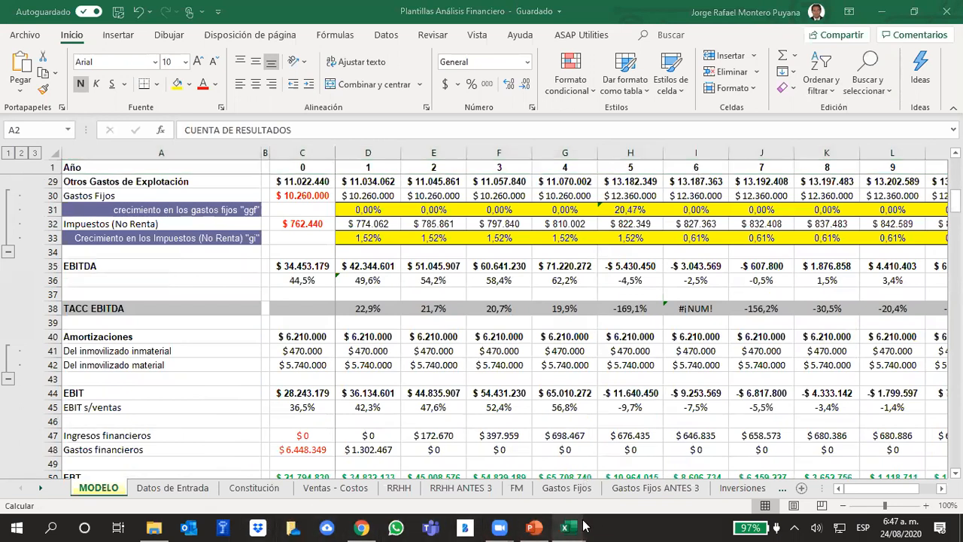
Switch to the Seguimiento O2 2020-1 workbook and set the second student's 24/08/2020 attendance in AH4 to 1.
{"action": "mouse_move", "coordinate": [585, 526]}
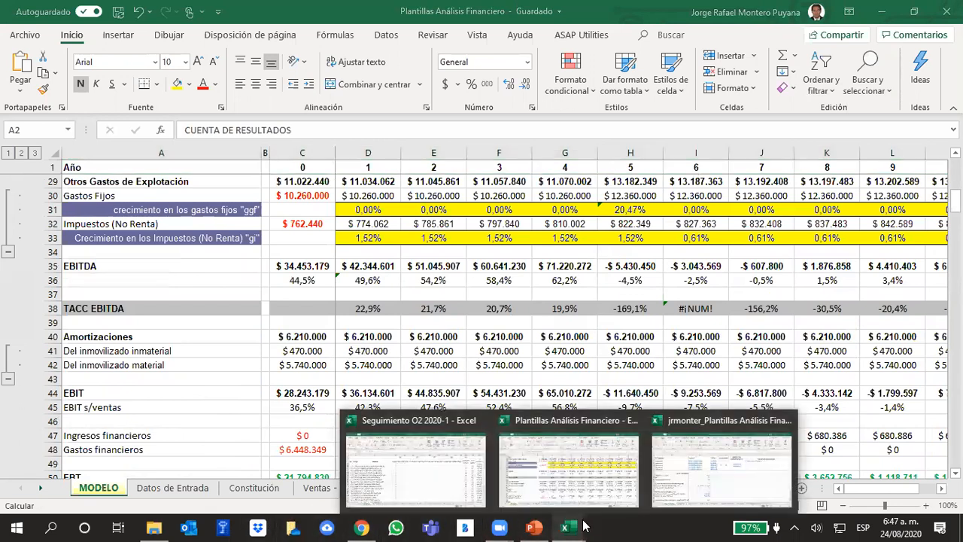
{"action": "left_click", "coordinate": [435, 497]}
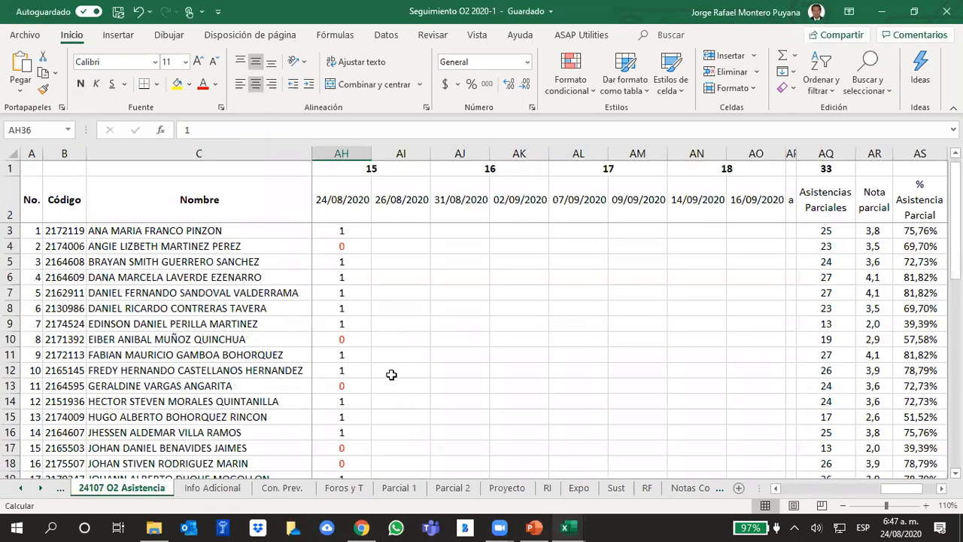
{"action": "left_click", "coordinate": [352, 245]}
{"action": "type", "text": "1"}
{"action": "key", "text": "Return"}
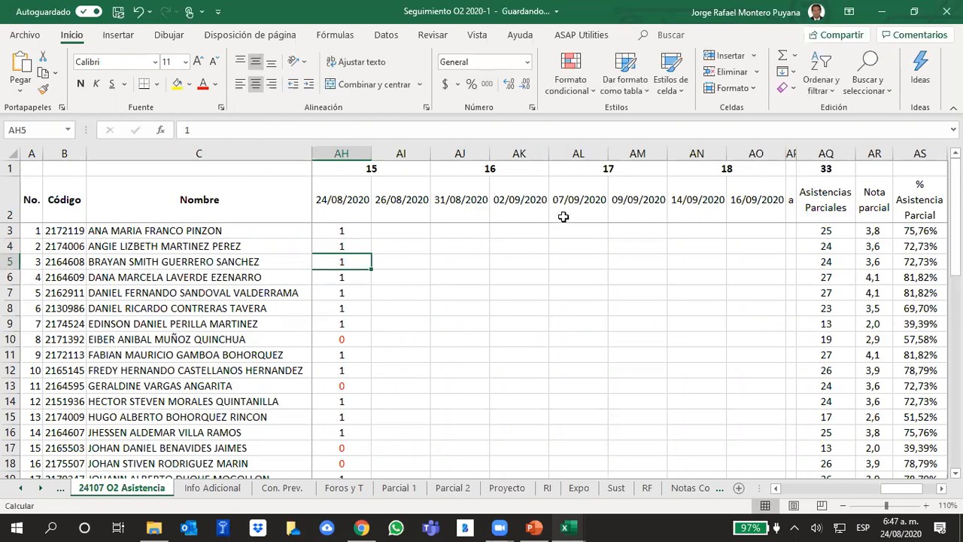
Return to the Plantillas Análisis Financiero workbook and inspect the year 0 Unidades Anuales formula in MODELO cell C6.
{"action": "left_click", "coordinate": [566, 528]}
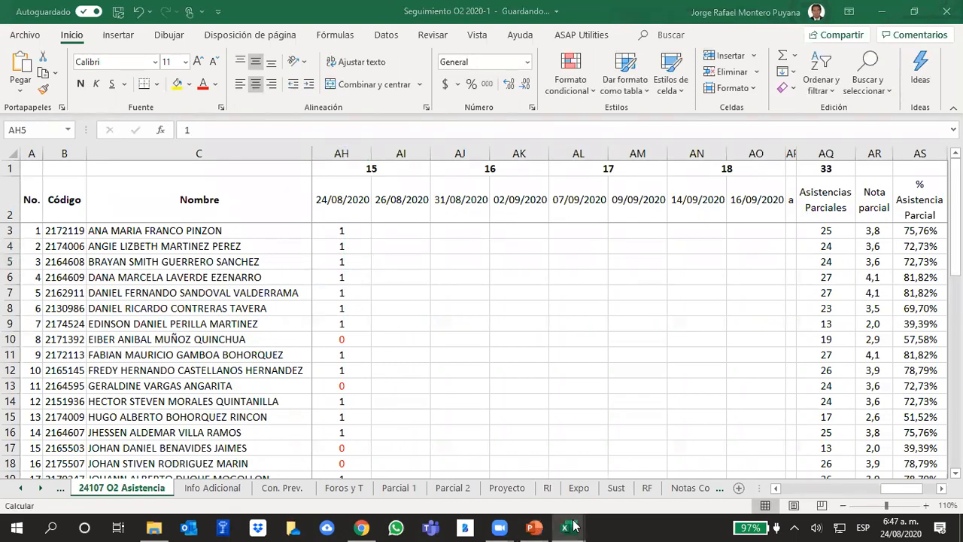
{"action": "left_click", "coordinate": [583, 464]}
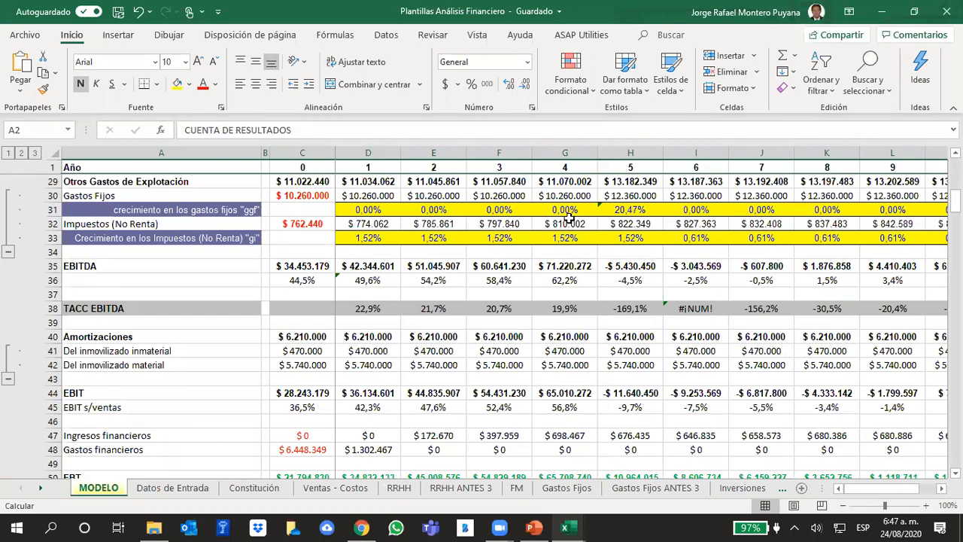
{"action": "scroll", "coordinate": [452, 363], "scroll_direction": "up", "scroll_amount": 9}
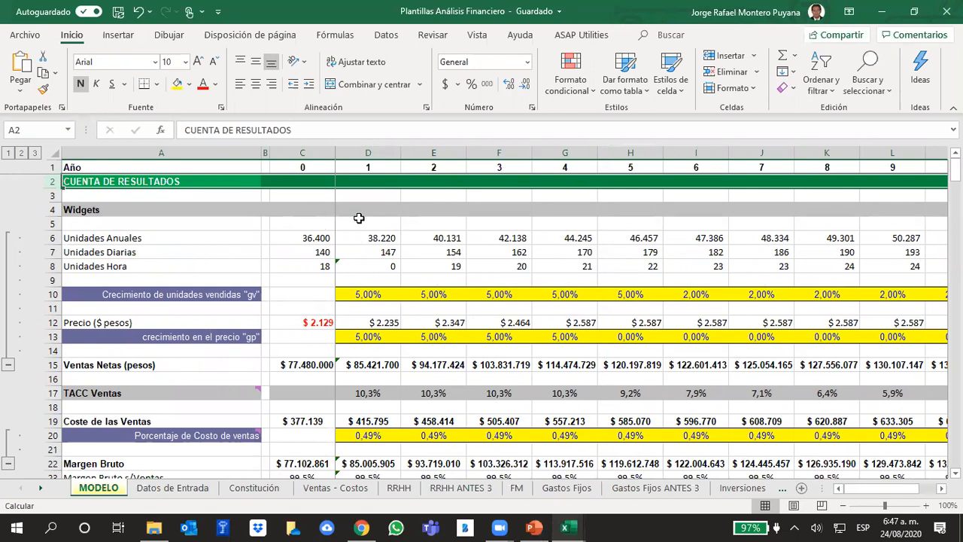
{"action": "left_click", "coordinate": [302, 238]}
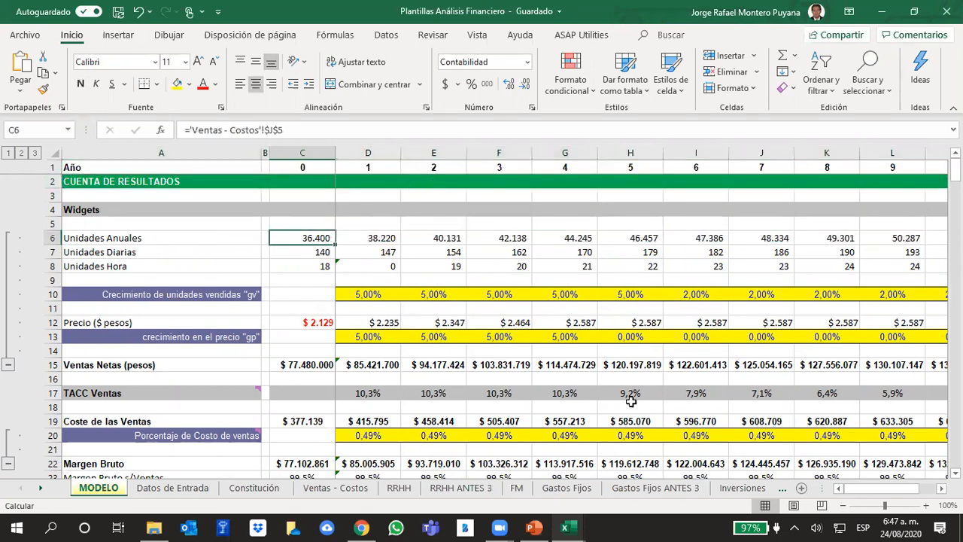
Inspect the Total Cantidades Anuales formula in cell J5 of the Ventas - Costos sheet and the column it sums.
{"action": "left_click", "coordinate": [336, 487]}
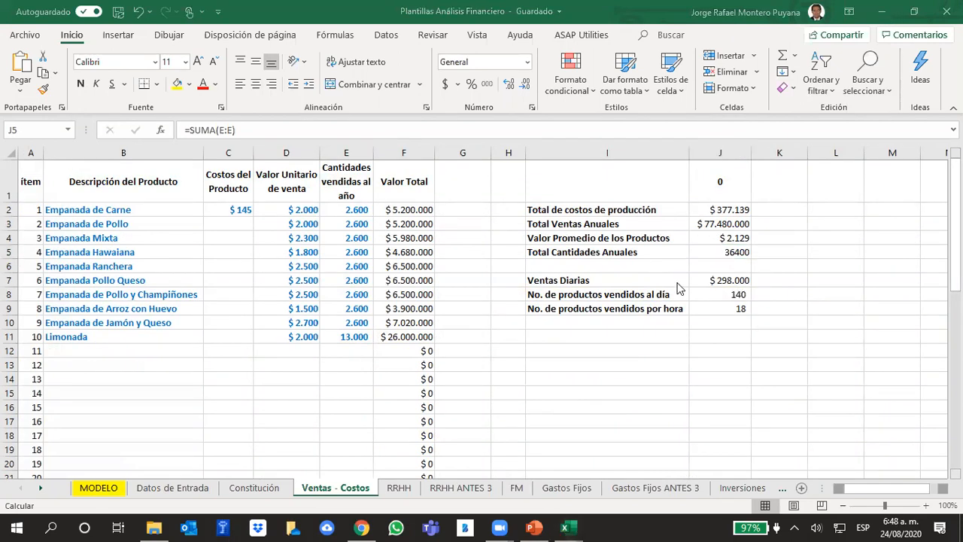
{"action": "left_click", "coordinate": [694, 253]}
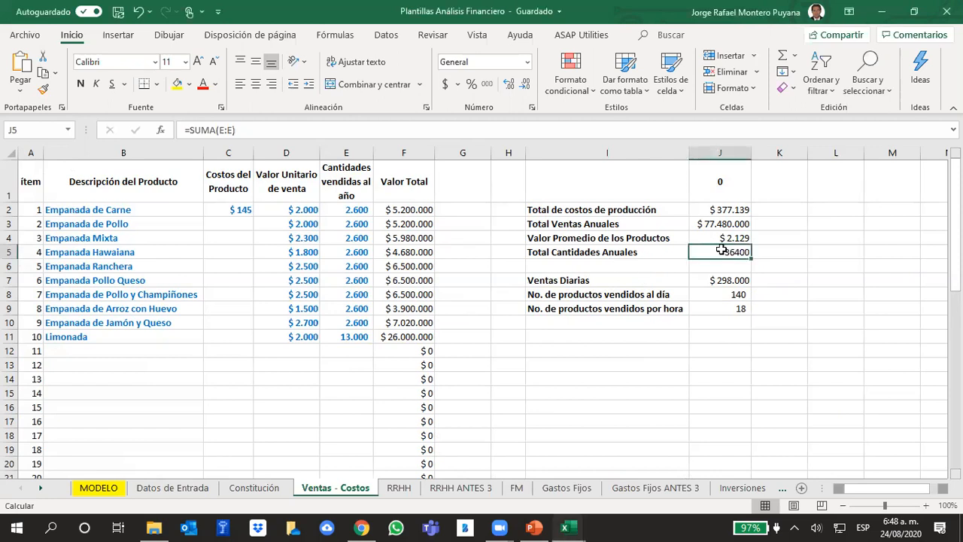
{"action": "left_click", "coordinate": [258, 130]}
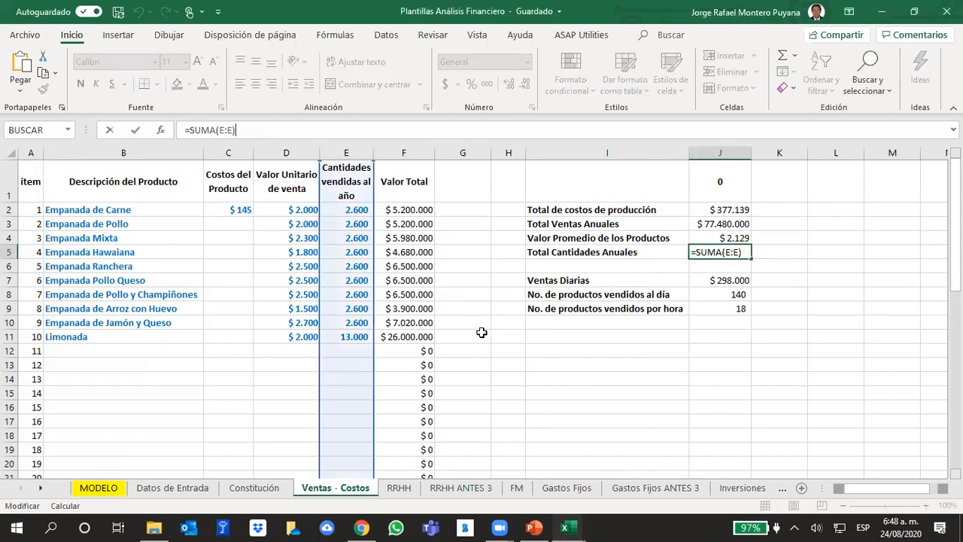
{"action": "left_click", "coordinate": [583, 360]}
{"action": "left_click", "coordinate": [721, 252]}
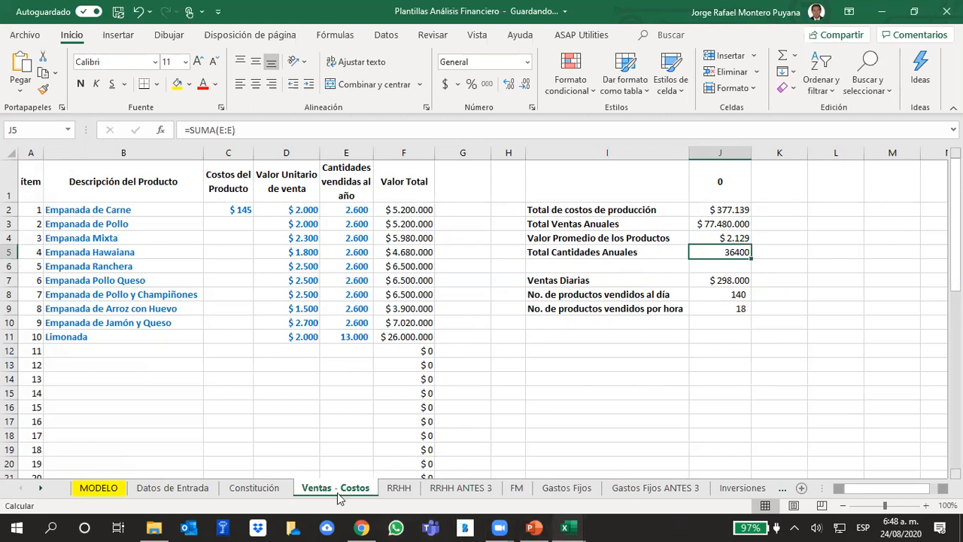
Inspect the year 0 formulas for Unidades Anuales in C6 and Precio in C12 on the MODELO sheet.
{"action": "left_click", "coordinate": [99, 489]}
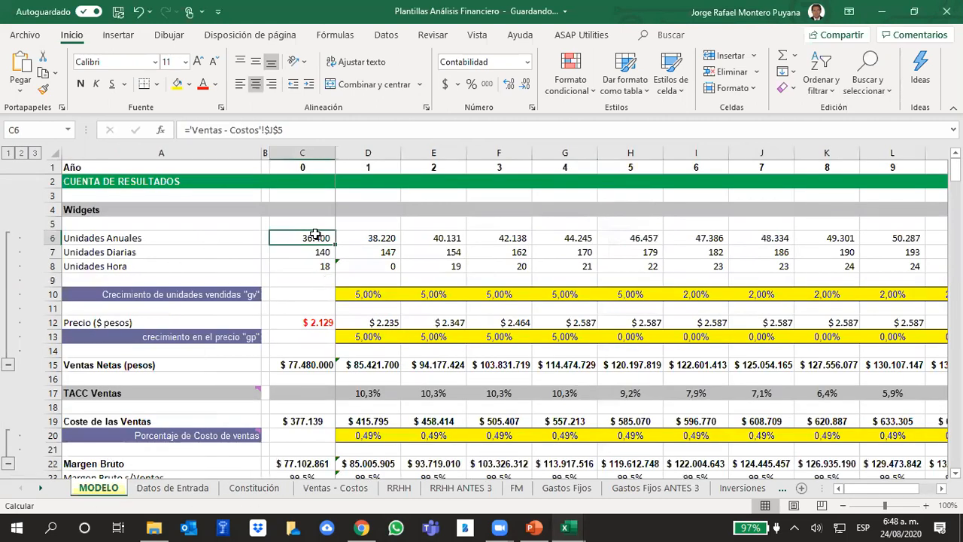
{"action": "left_click", "coordinate": [326, 211]}
{"action": "left_click", "coordinate": [304, 238]}
{"action": "left_click", "coordinate": [314, 325]}
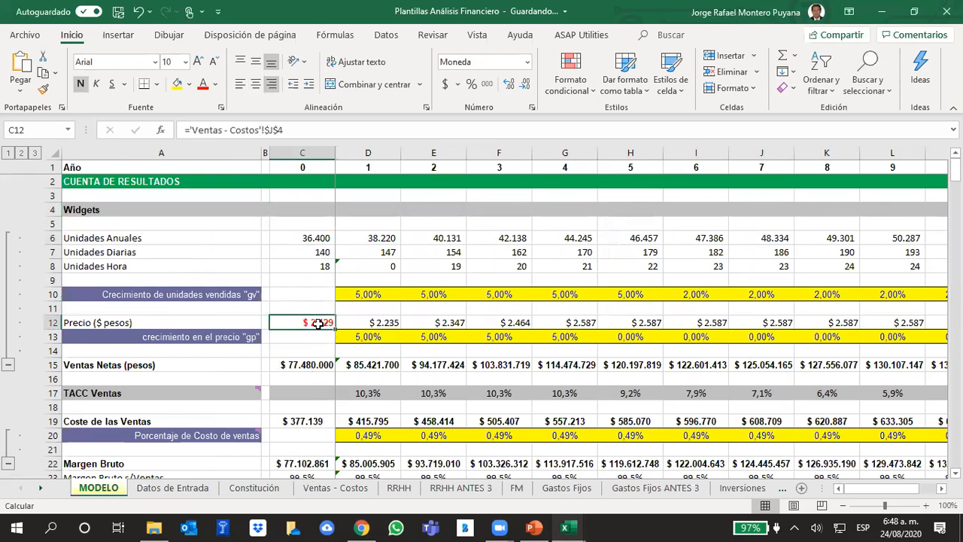
Examine Valor Promedio de los Productos in J4 and Total Ventas Anuales in J3 on the Ventas - Costos sheet.
{"action": "left_click", "coordinate": [353, 489]}
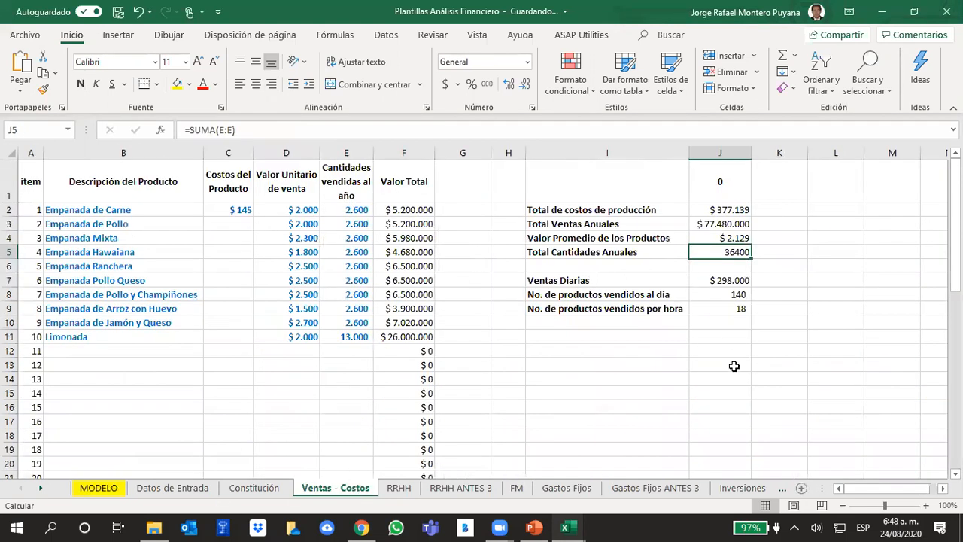
{"action": "left_click", "coordinate": [721, 407]}
{"action": "left_click", "coordinate": [743, 240]}
{"action": "left_click_drag", "start_coordinate": [632, 239], "coordinate": [741, 241]}
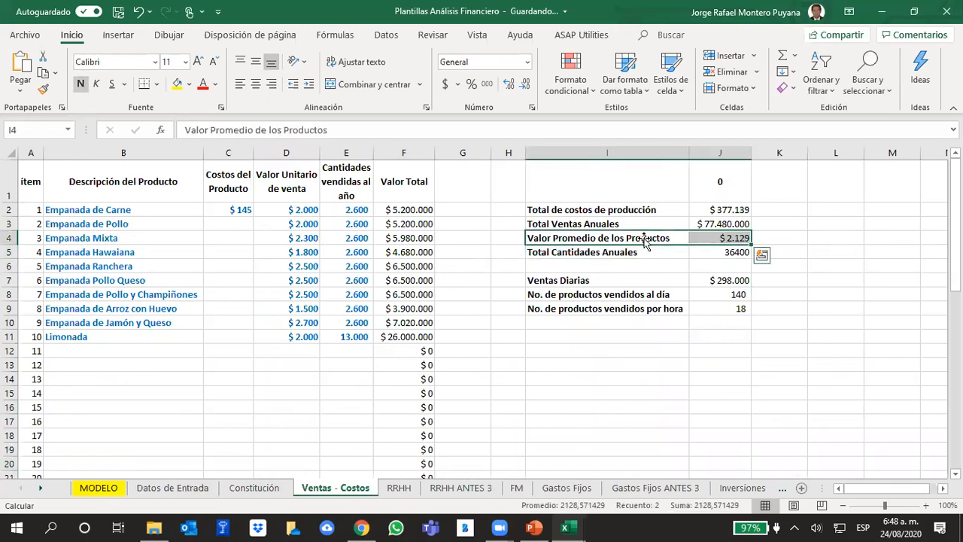
{"action": "left_click", "coordinate": [626, 380]}
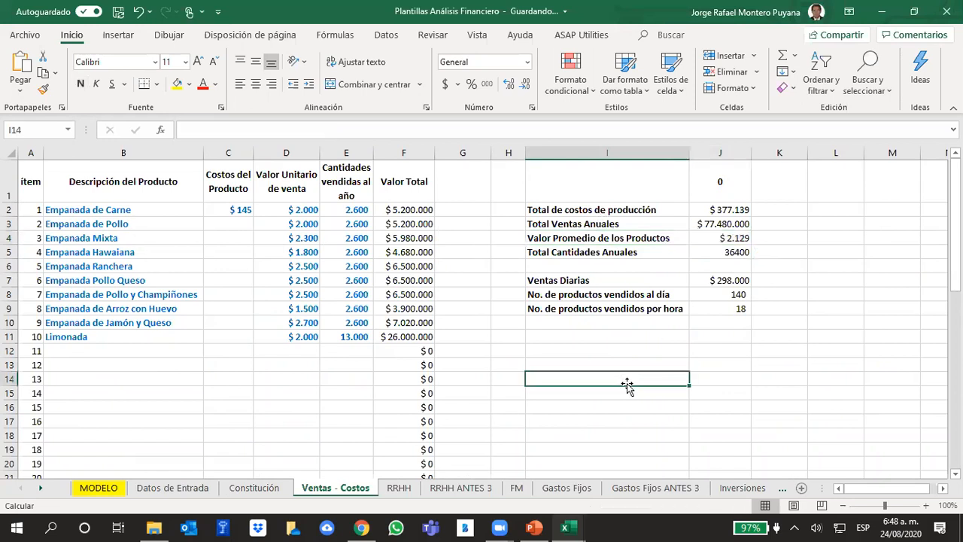
{"action": "left_click", "coordinate": [741, 224]}
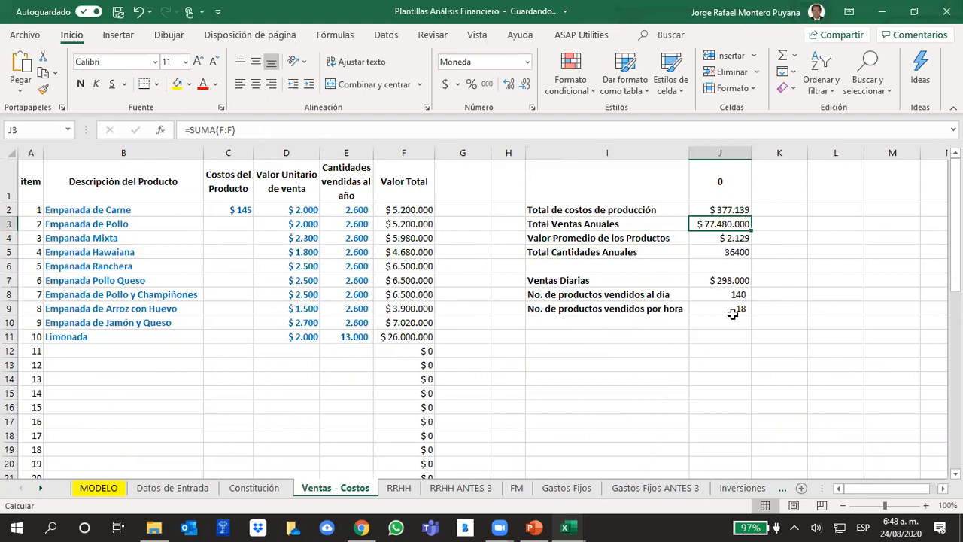
Inspect the MODELO year 0 formulas for Ventas Netas in C15, Coste de las Ventas in C19 and Margen Bruto in C22.
{"action": "left_click", "coordinate": [107, 490]}
{"action": "left_click", "coordinate": [287, 364]}
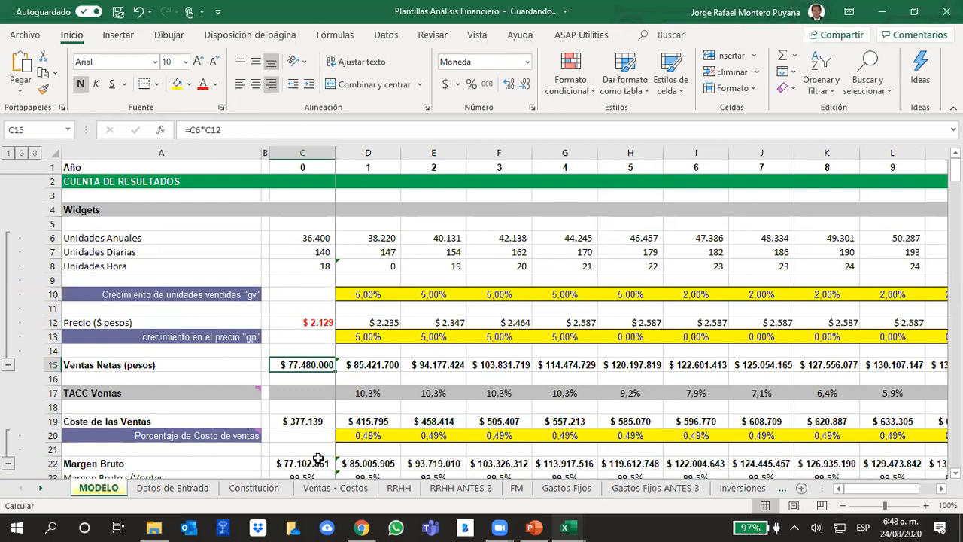
{"action": "left_click", "coordinate": [301, 423]}
{"action": "scroll", "coordinate": [419, 354], "scroll_direction": "down", "scroll_amount": 3}
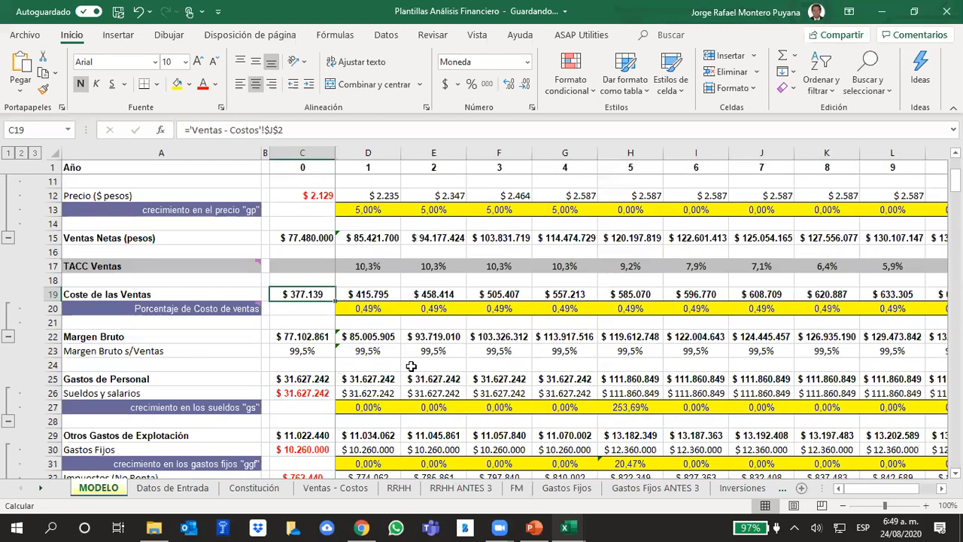
{"action": "left_click", "coordinate": [301, 336]}
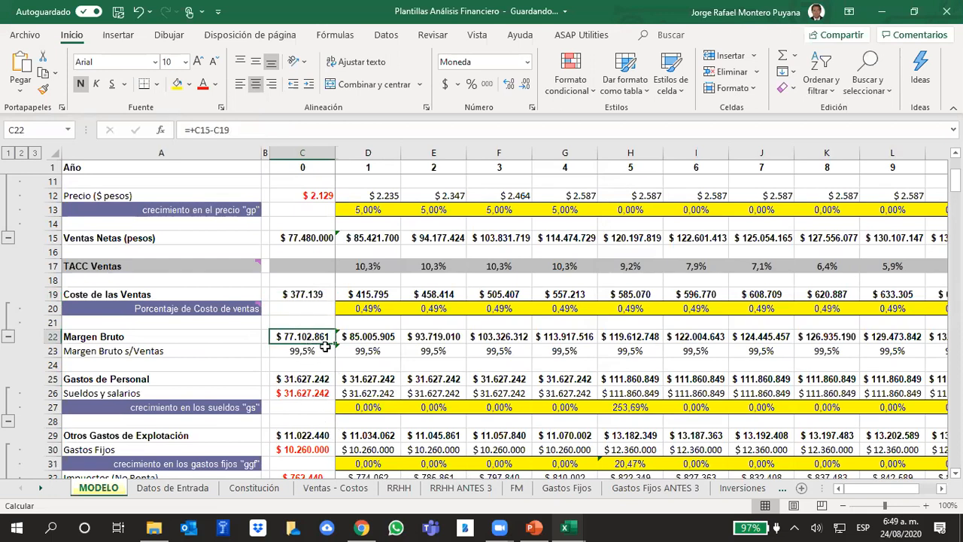
{"action": "left_click", "coordinate": [300, 292]}
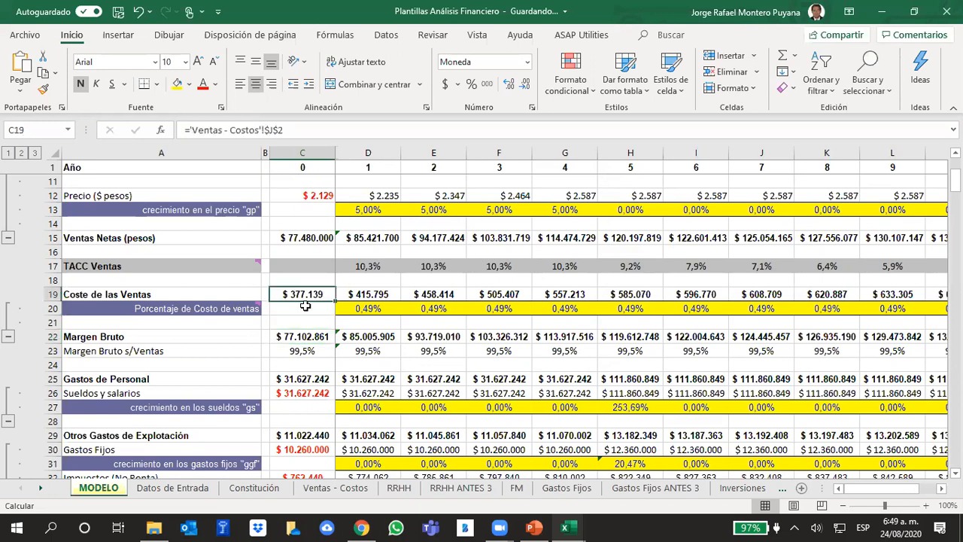
Inspect the Total de costos de producción formula in cell J2 of the Ventas - Costos sheet.
{"action": "left_click", "coordinate": [335, 490]}
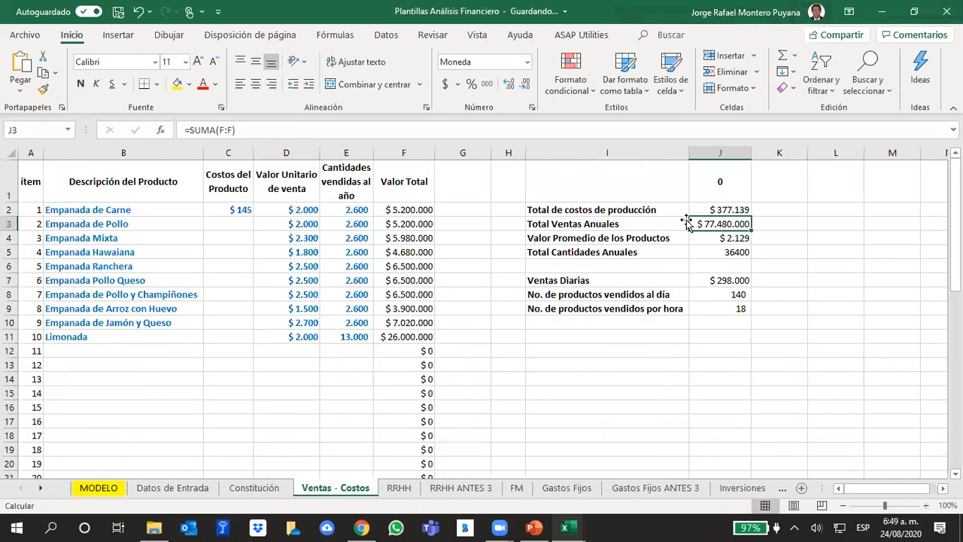
{"action": "left_click", "coordinate": [732, 210]}
{"action": "left_click", "coordinate": [328, 130]}
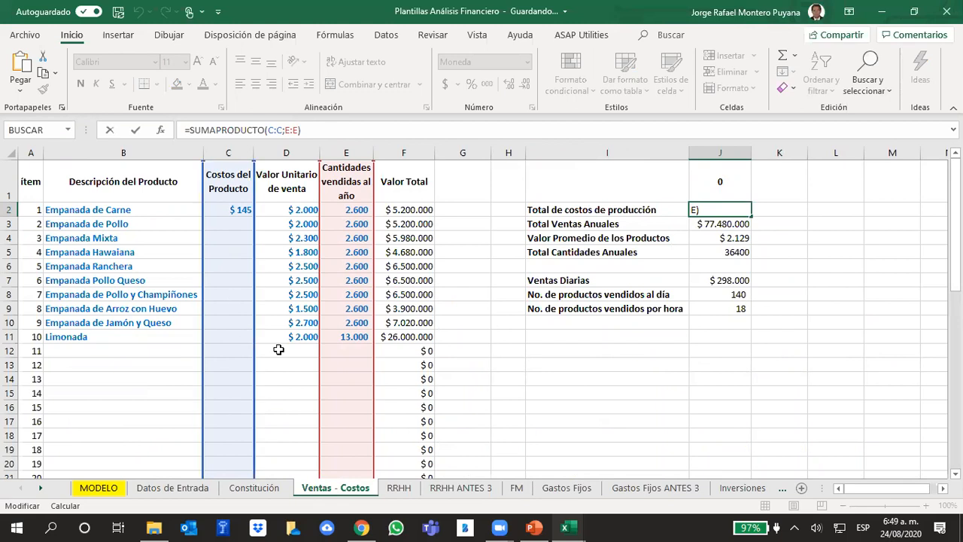
{"action": "left_click", "coordinate": [299, 379]}
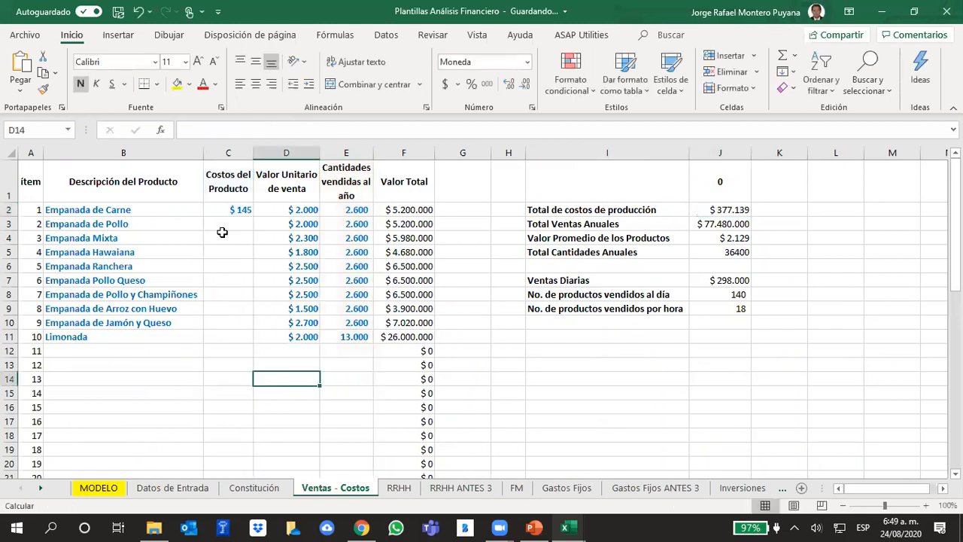
Fill the Empanada de Carne cost formula in C2 down through C11 and check the copied reference in C3.
{"action": "left_click", "coordinate": [237, 207]}
{"action": "left_click_drag", "start_coordinate": [253, 217], "coordinate": [268, 341]}
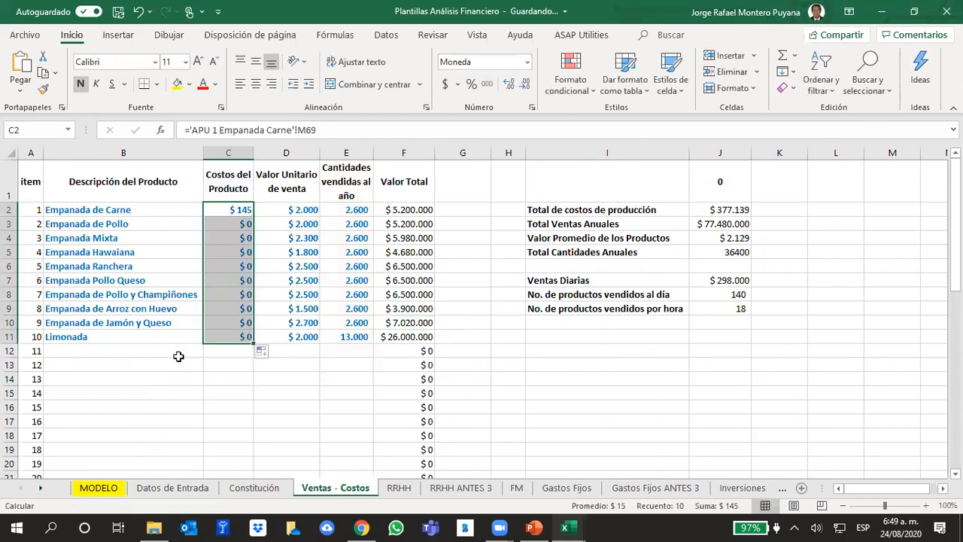
{"action": "left_click", "coordinate": [219, 211]}
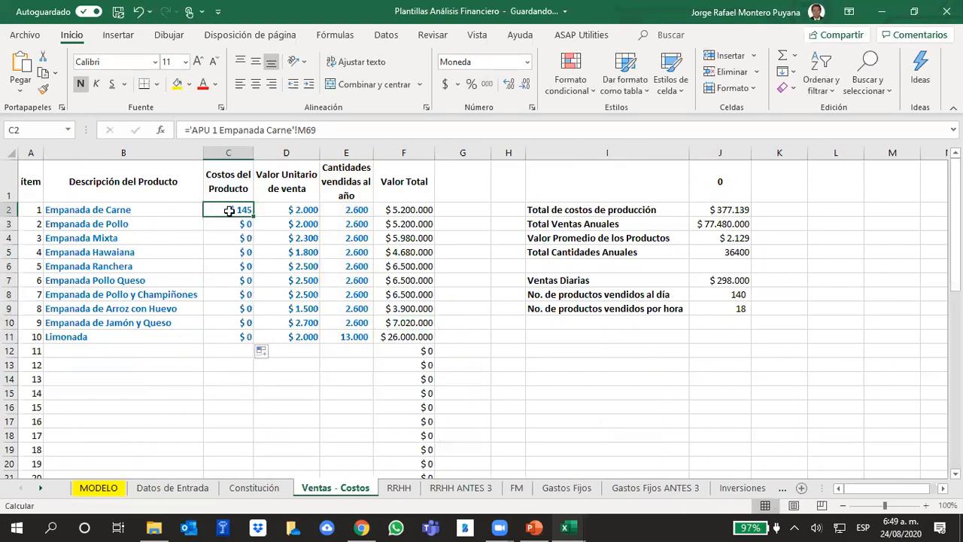
{"action": "left_click", "coordinate": [217, 222]}
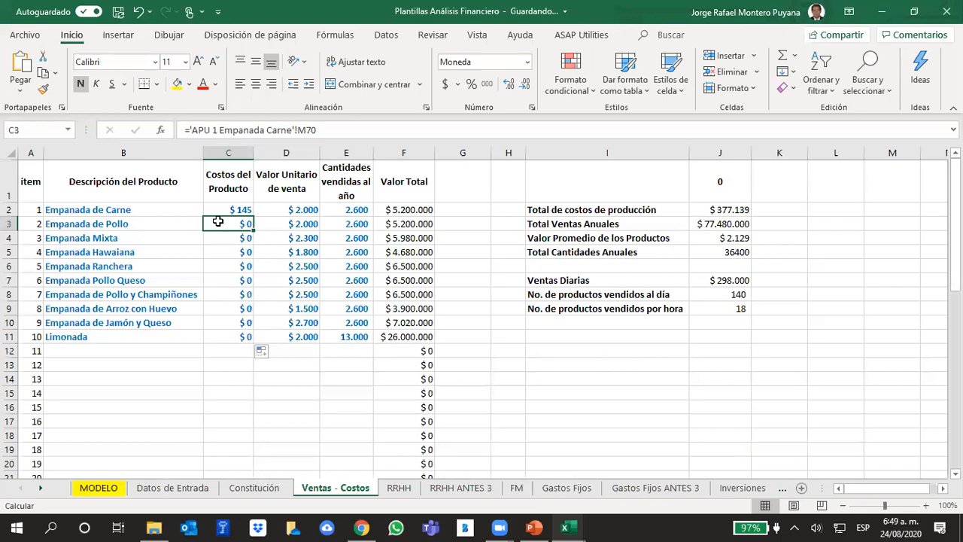
{"action": "left_click", "coordinate": [227, 209]}
Set the product cost of Empanada de Pollo in C3 to 500 and copy it down to Limonada in C11.
{"action": "left_click", "coordinate": [223, 224]}
{"action": "type", "text": "500"}
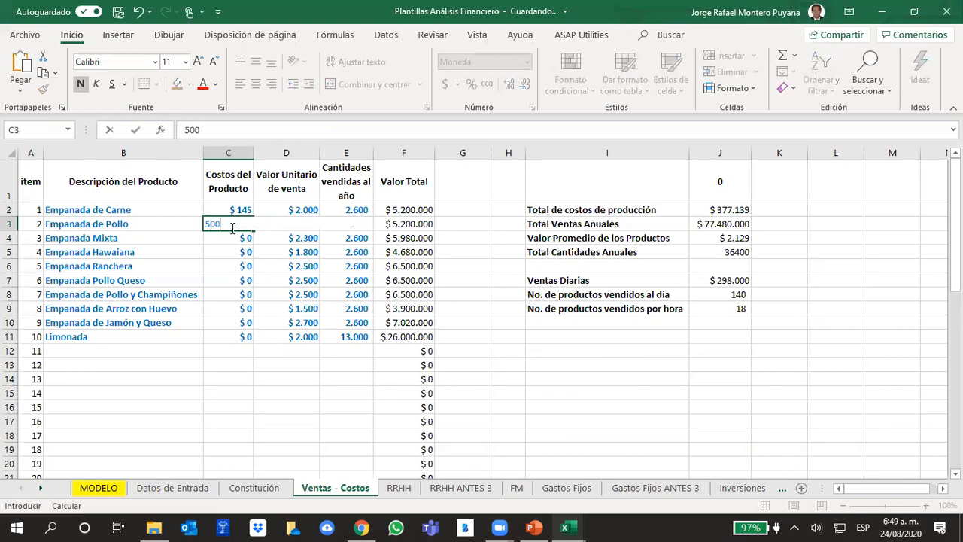
{"action": "key", "text": "Return"}
{"action": "left_click", "coordinate": [233, 224]}
{"action": "left_click_drag", "start_coordinate": [256, 230], "coordinate": [260, 340]}
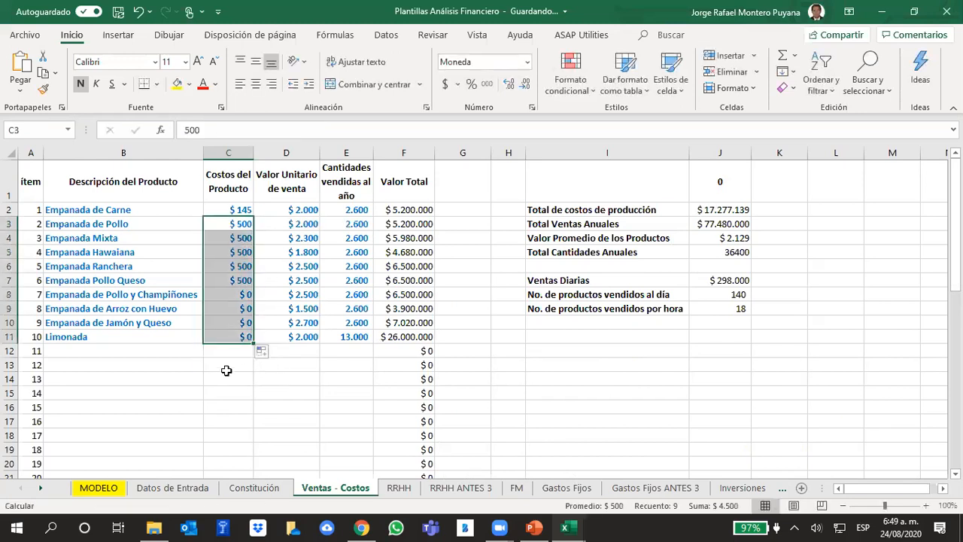
{"action": "left_click", "coordinate": [226, 370]}
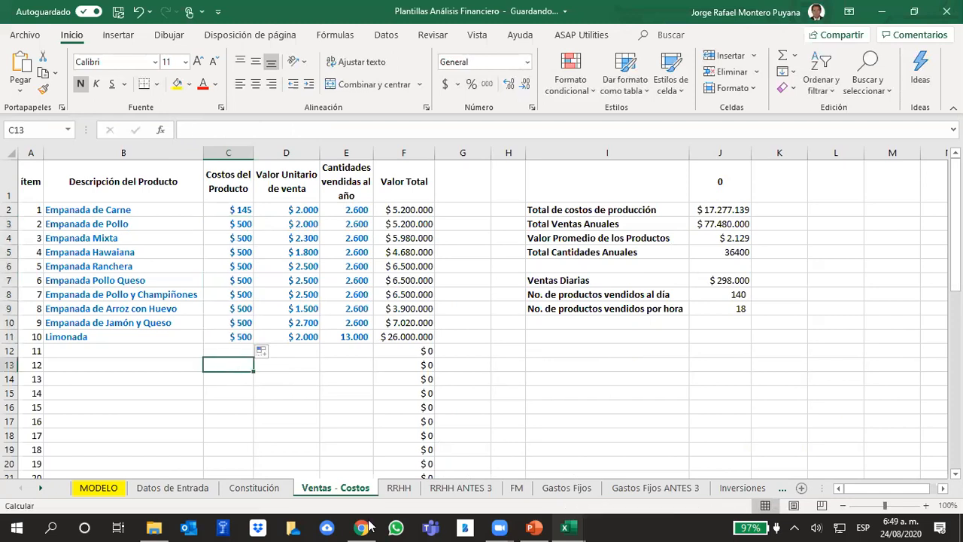
Review the Margen Bruto row 22 and the Margen Bruto s/Ventas row 23 on the MODELO sheet.
{"action": "left_click", "coordinate": [100, 488]}
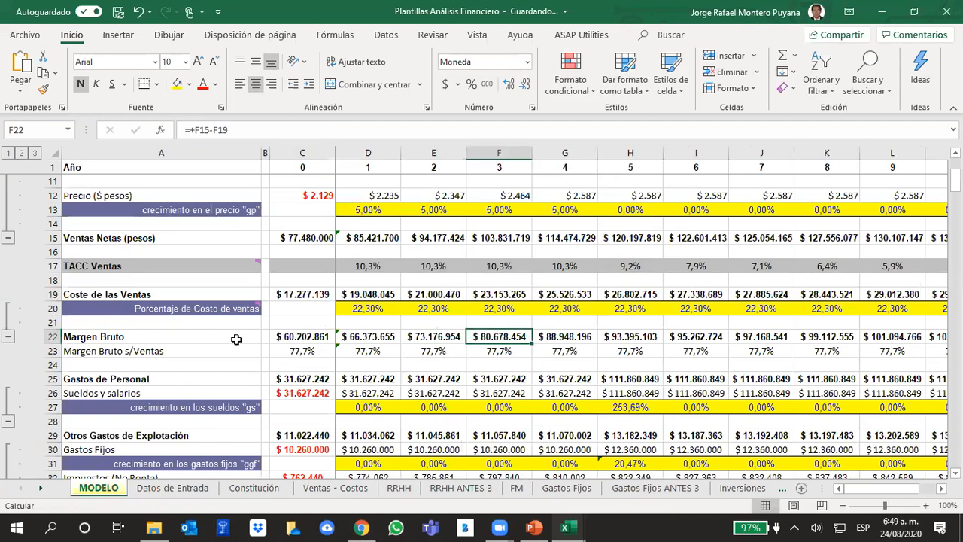
{"action": "left_click", "coordinate": [53, 337]}
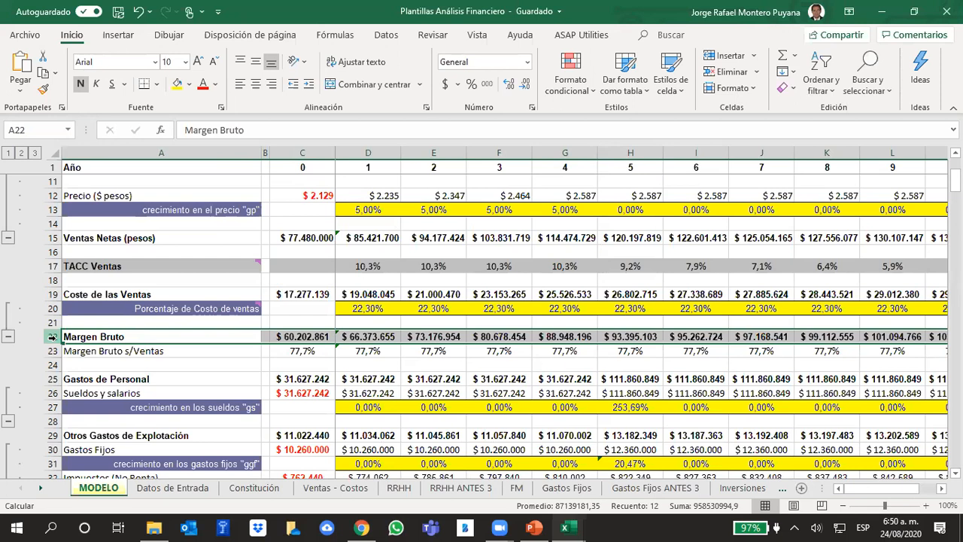
{"action": "key", "text": "Down"}
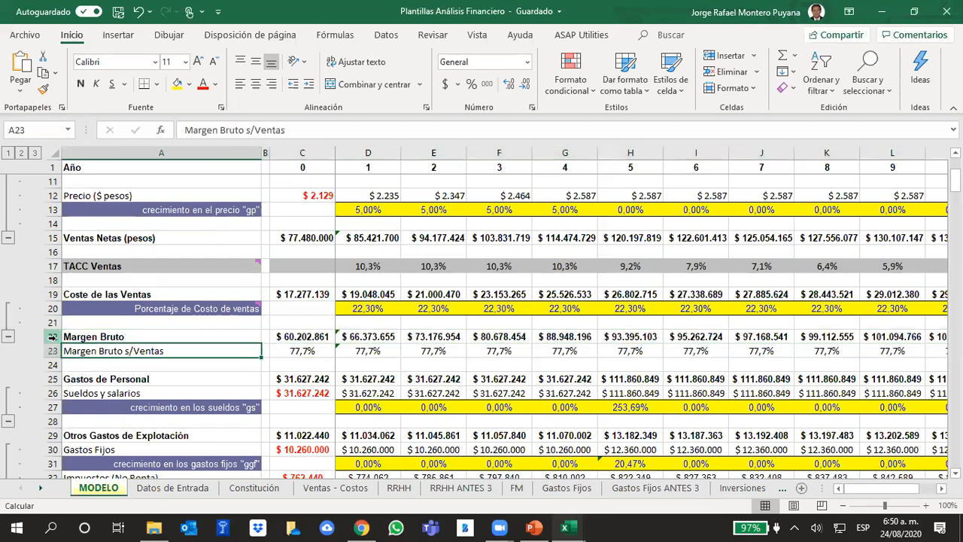
Inspect the year 0 formulas of Margen Bruto s/Ventas in C23 and Gastos de Personal in C25 on the MODELO sheet.
{"action": "key", "text": "Right"}
{"action": "key", "text": "Right"}
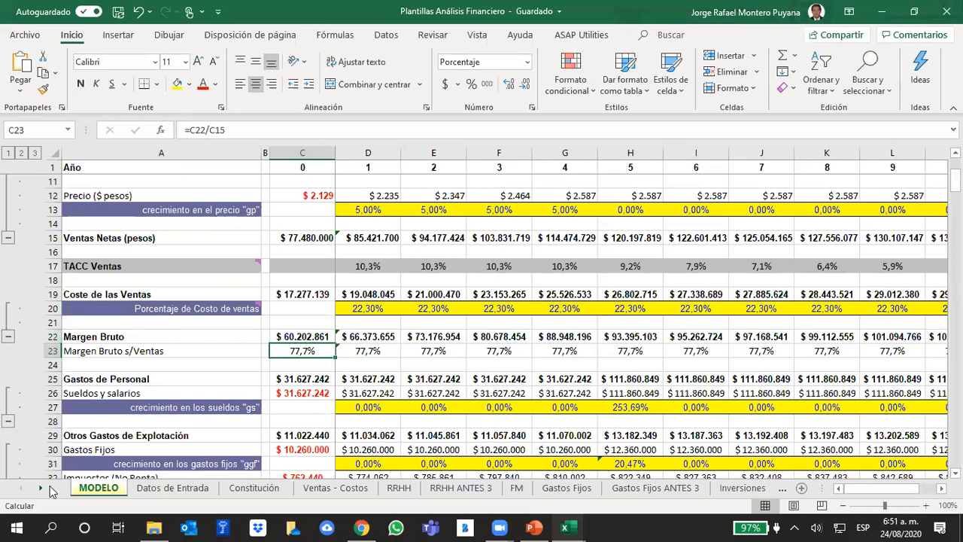
{"action": "left_click", "coordinate": [299, 379]}
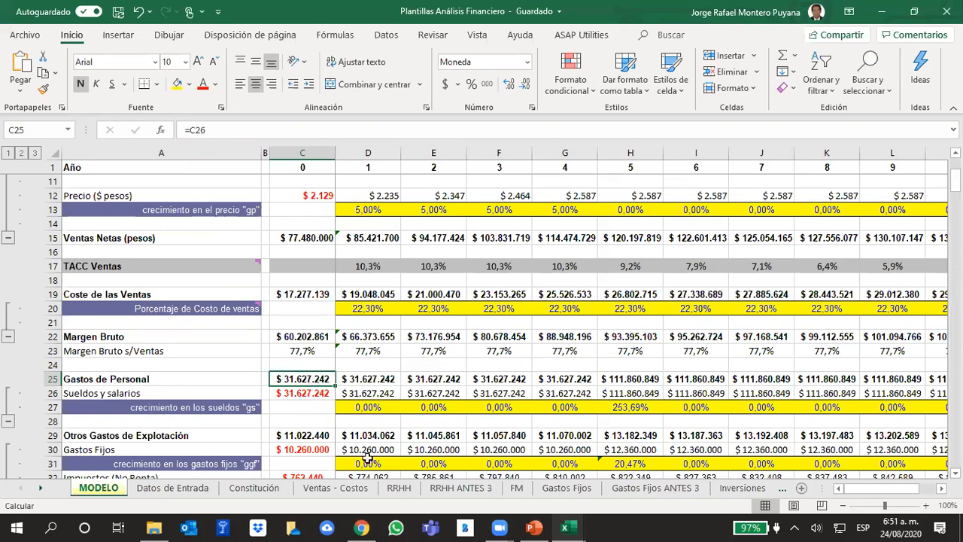
Inspect the formula for Total Gastos Anuales de Personal - Organigrama inicial in N2 of the RRHH sheet.
{"action": "left_click", "coordinate": [400, 488]}
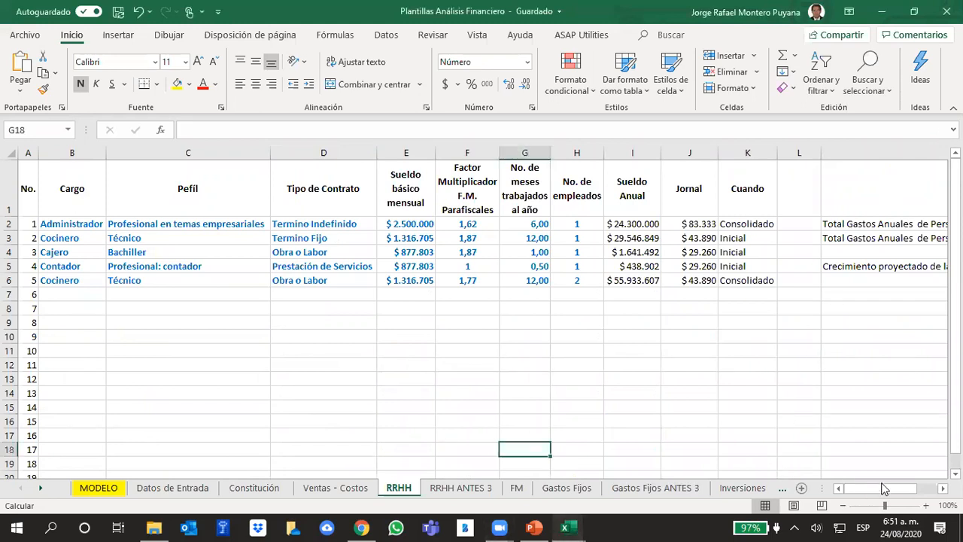
{"action": "left_click_drag", "start_coordinate": [894, 487], "coordinate": [899, 488]}
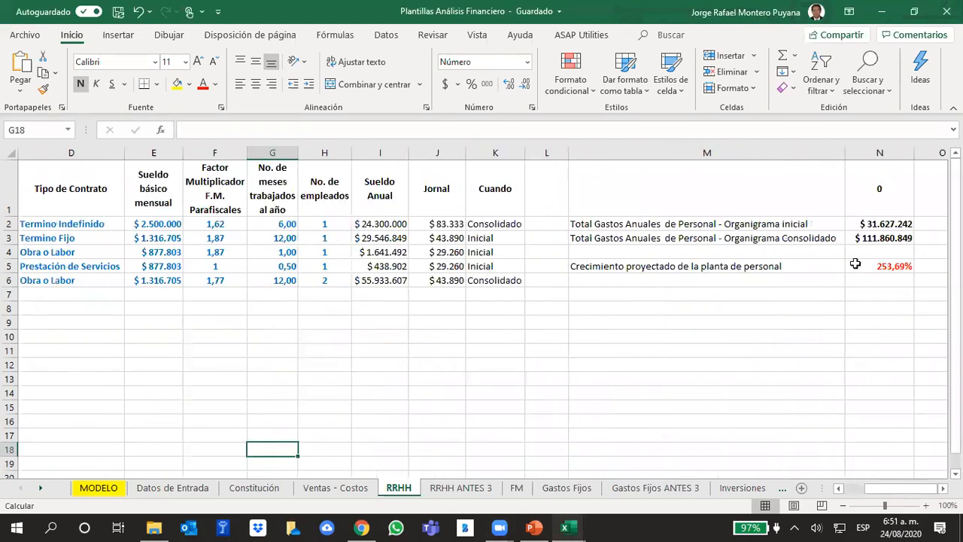
{"action": "left_click", "coordinate": [873, 222]}
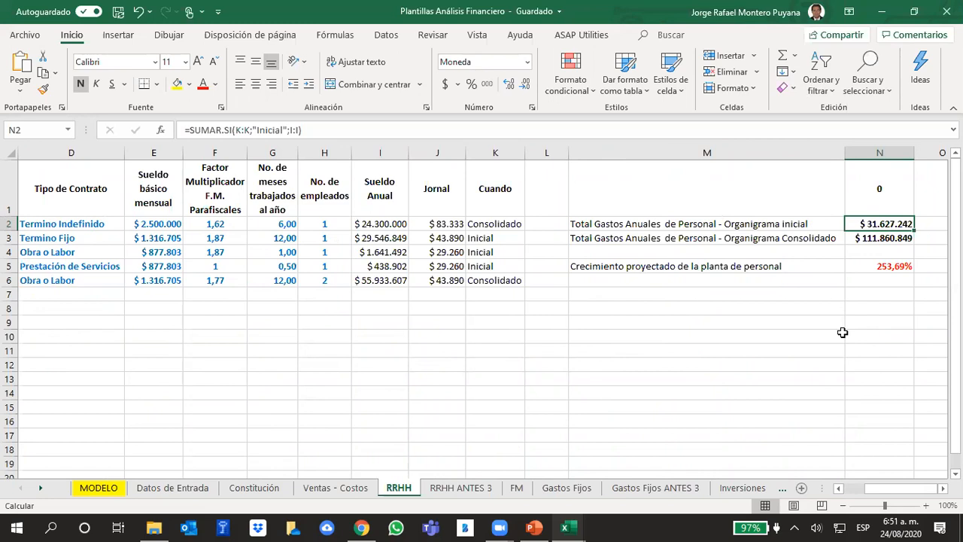
Inspect Otros Gastos de Explotación in MODELO C29 and trace Gastos Fijos in C30 to its source, J2 of the Gastos Fijos sheet.
{"action": "left_click", "coordinate": [107, 489]}
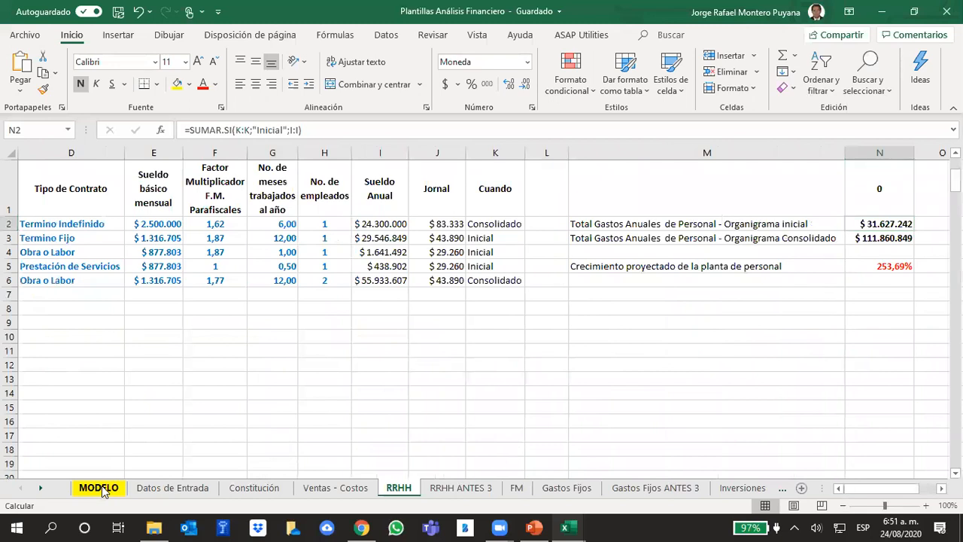
{"action": "scroll", "coordinate": [361, 376], "scroll_direction": "down", "scroll_amount": 1}
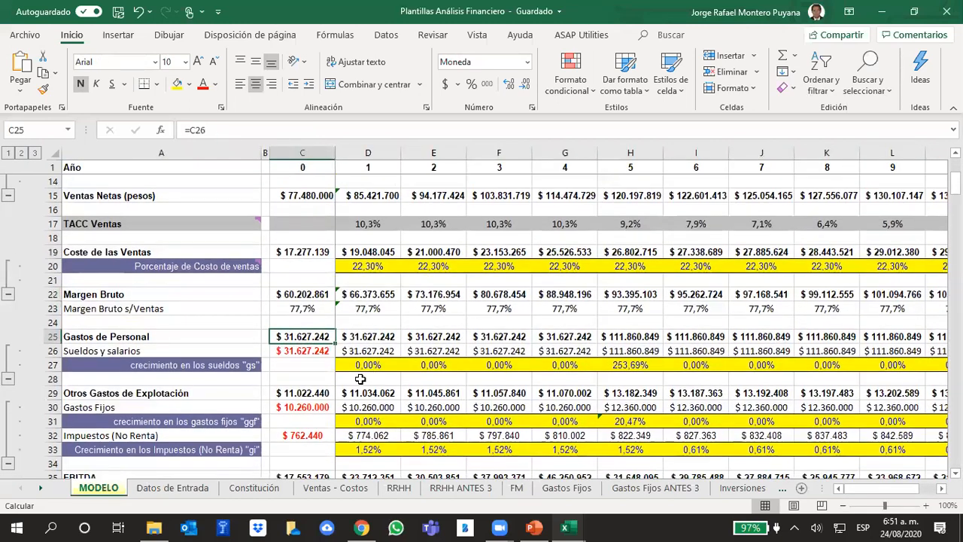
{"action": "left_click", "coordinate": [288, 393]}
{"action": "scroll", "coordinate": [372, 368], "scroll_direction": "down", "scroll_amount": 2}
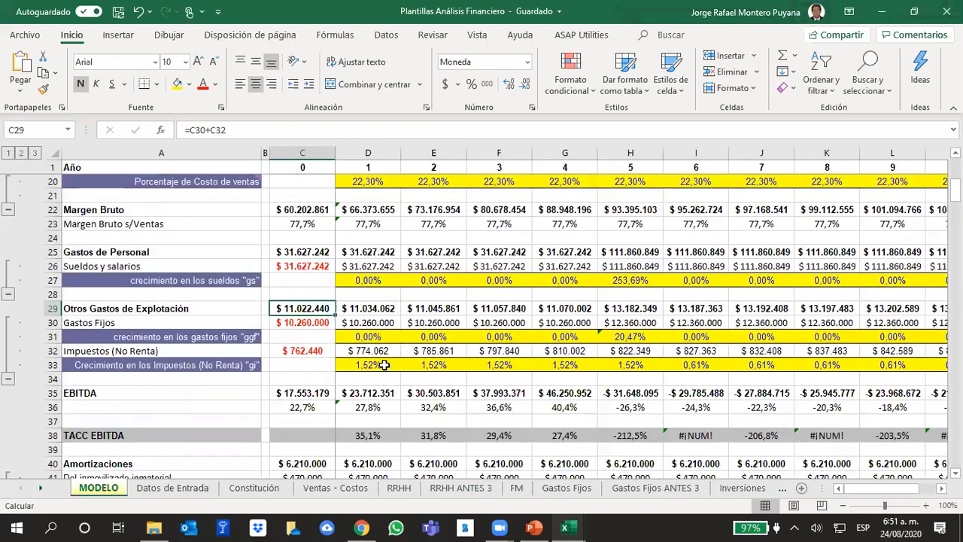
{"action": "left_click", "coordinate": [299, 325]}
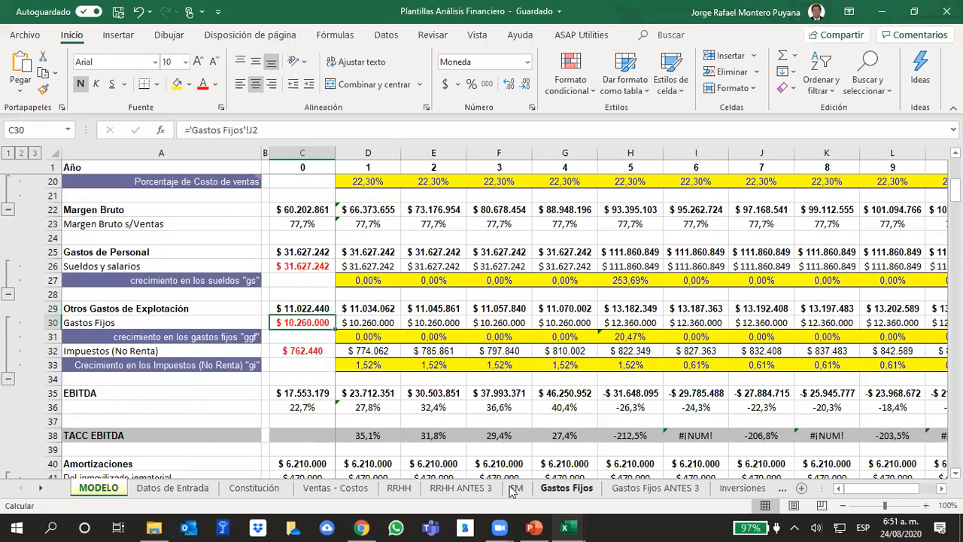
{"action": "left_click", "coordinate": [547, 489]}
{"action": "left_click", "coordinate": [786, 181]}
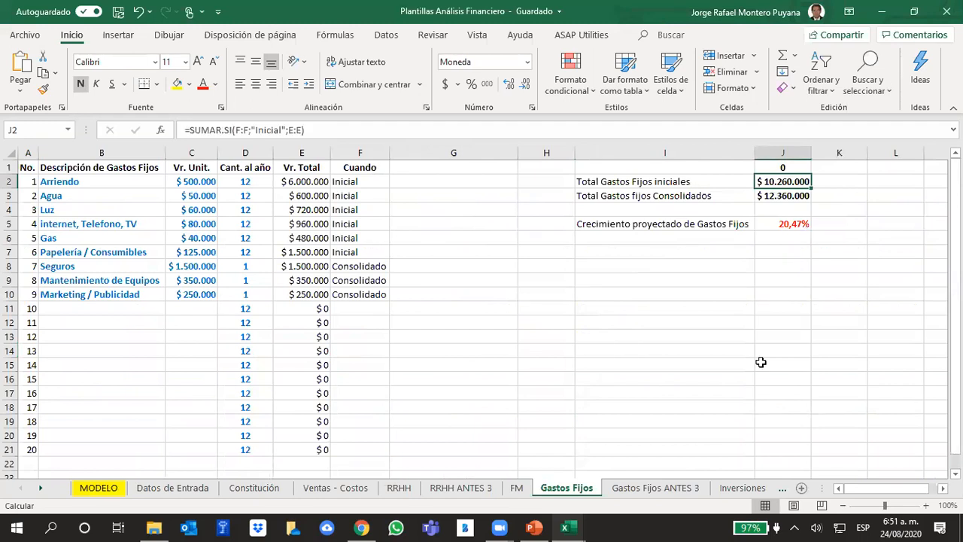
Trace the year 0 Impuestos (No Renta) in MODELO C32 to the Total de Tributos on the Impuestos (No Renta) sheet.
{"action": "left_click", "coordinate": [112, 491]}
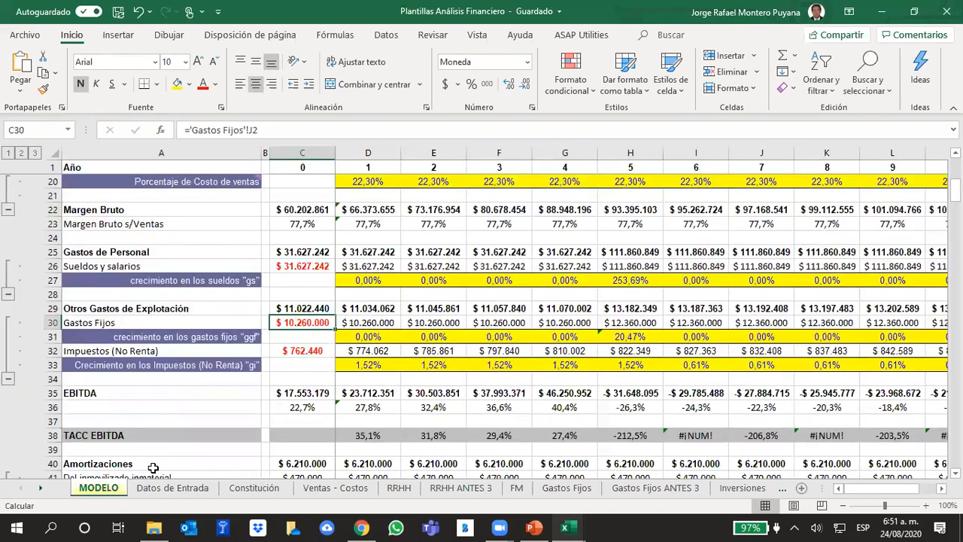
{"action": "left_click", "coordinate": [304, 352]}
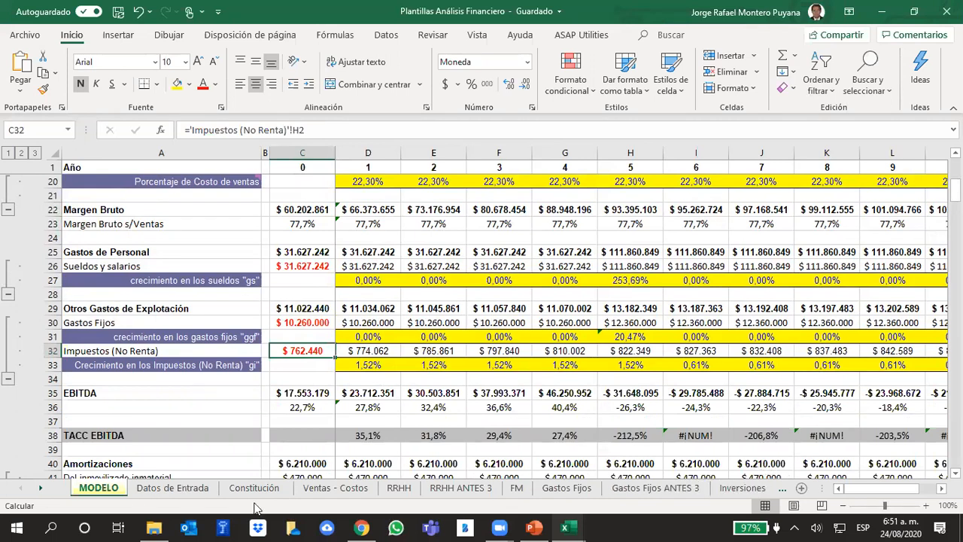
{"action": "left_click", "coordinate": [43, 491]}
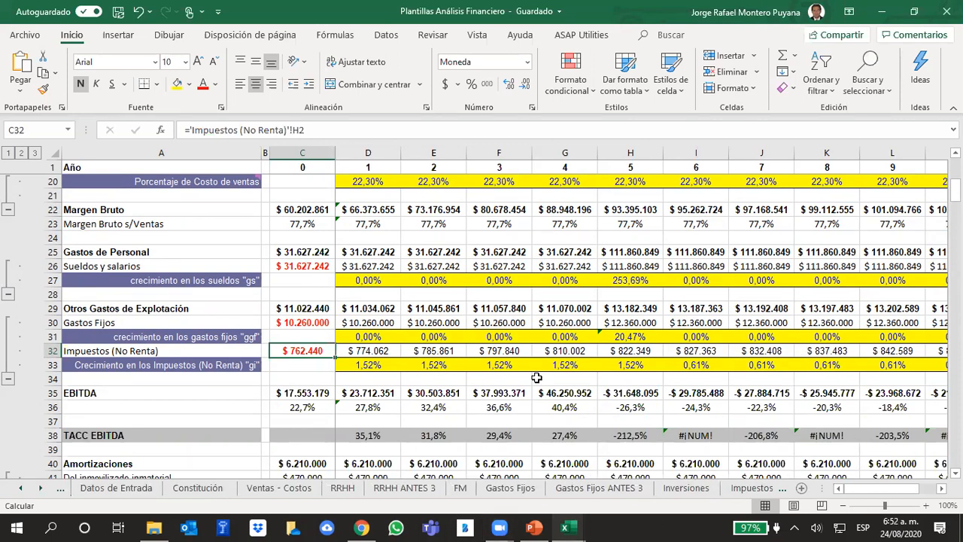
{"action": "left_click", "coordinate": [758, 488]}
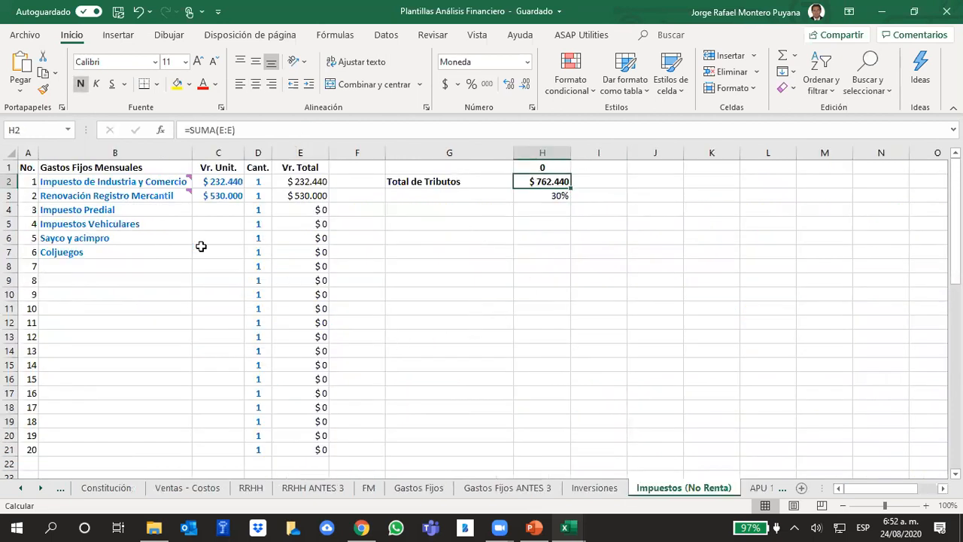
Return to the MODELO sheet and inspect the year 0 formulas of Margen Bruto in C22 and EBITDA in C35.
{"action": "left_click", "coordinate": [21, 488]}
{"action": "left_click", "coordinate": [22, 489]}
{"action": "left_click", "coordinate": [21, 488]}
{"action": "left_click", "coordinate": [91, 491]}
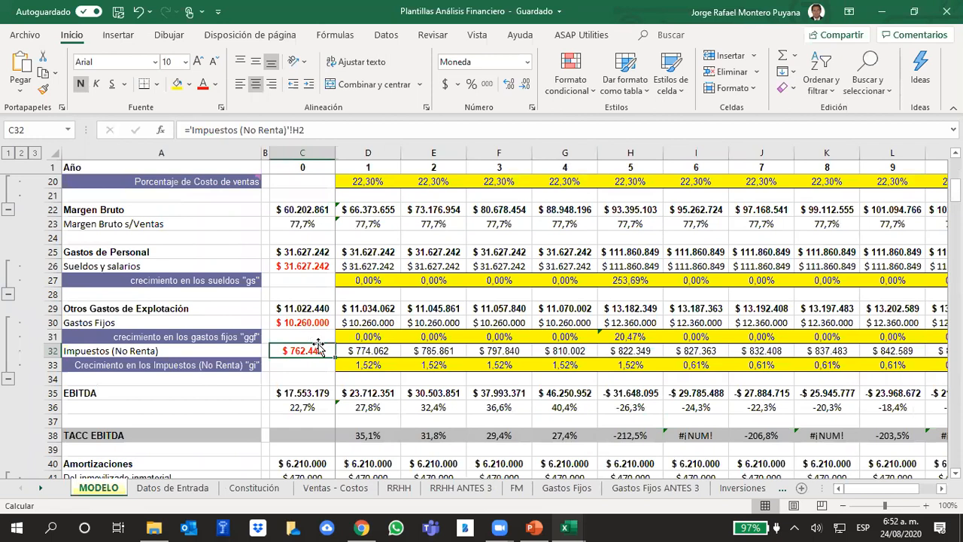
{"action": "scroll", "coordinate": [320, 348], "scroll_direction": "up", "scroll_amount": 2}
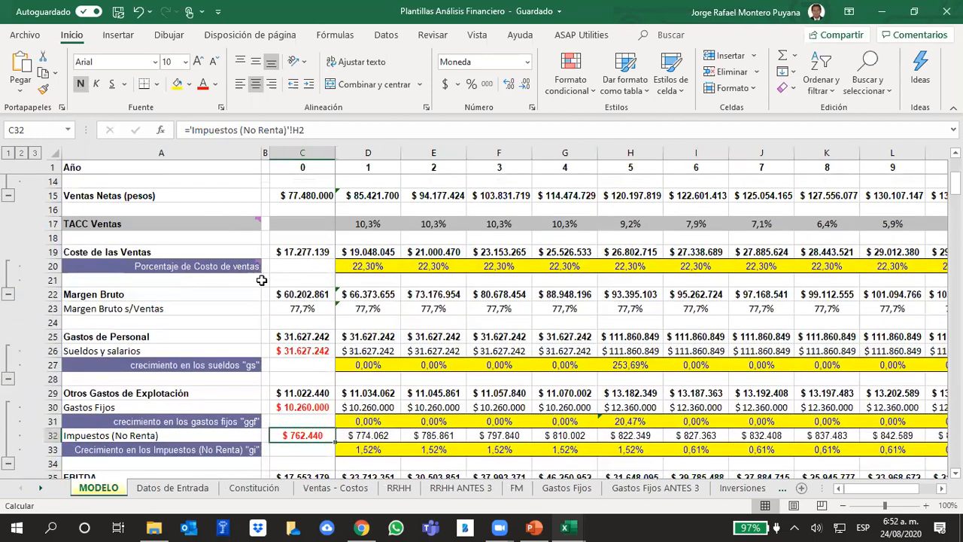
{"action": "left_click", "coordinate": [291, 294]}
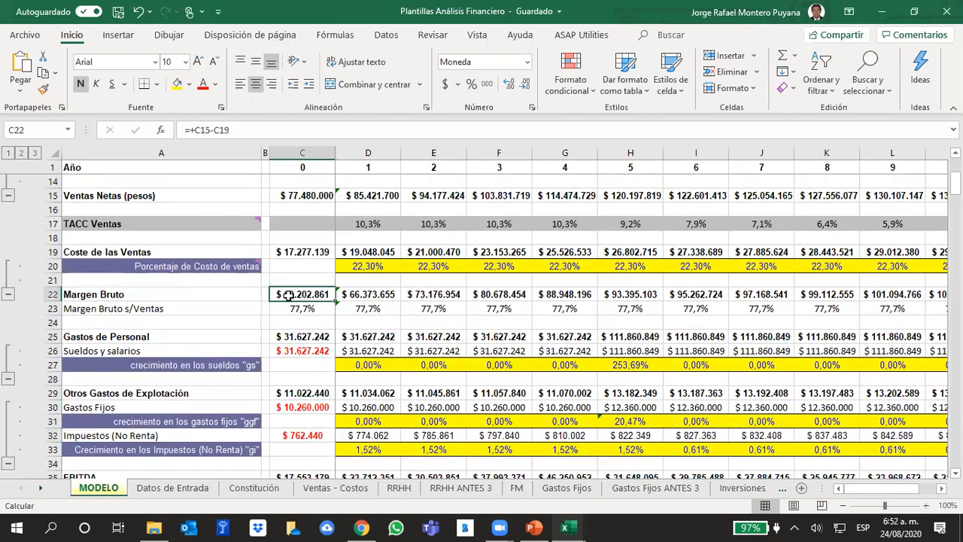
{"action": "scroll", "coordinate": [306, 316], "scroll_direction": "down", "scroll_amount": 1}
{"action": "scroll", "coordinate": [310, 321], "scroll_direction": "down", "scroll_amount": 1}
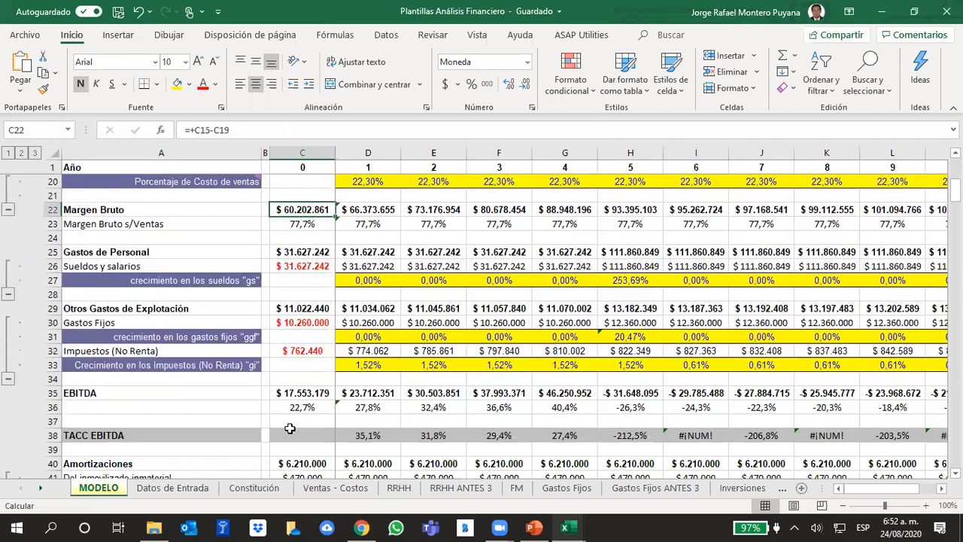
{"action": "left_click", "coordinate": [301, 393]}
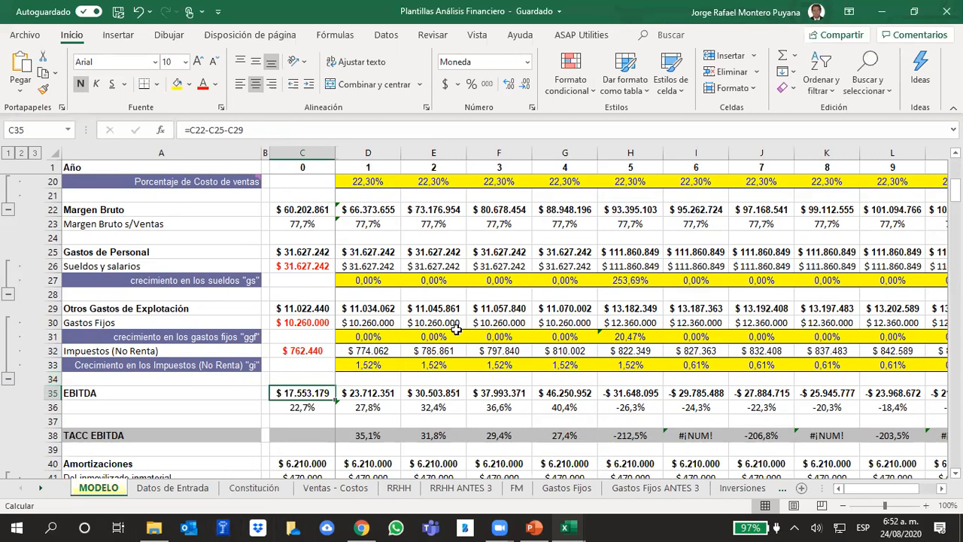
Inspect the year 0 formulas of Amortizaciones in C40 and EBIT in C44, leaving them unedited.
{"action": "scroll", "coordinate": [382, 366], "scroll_direction": "down", "scroll_amount": 2}
{"action": "scroll", "coordinate": [382, 366], "scroll_direction": "down", "scroll_amount": 1}
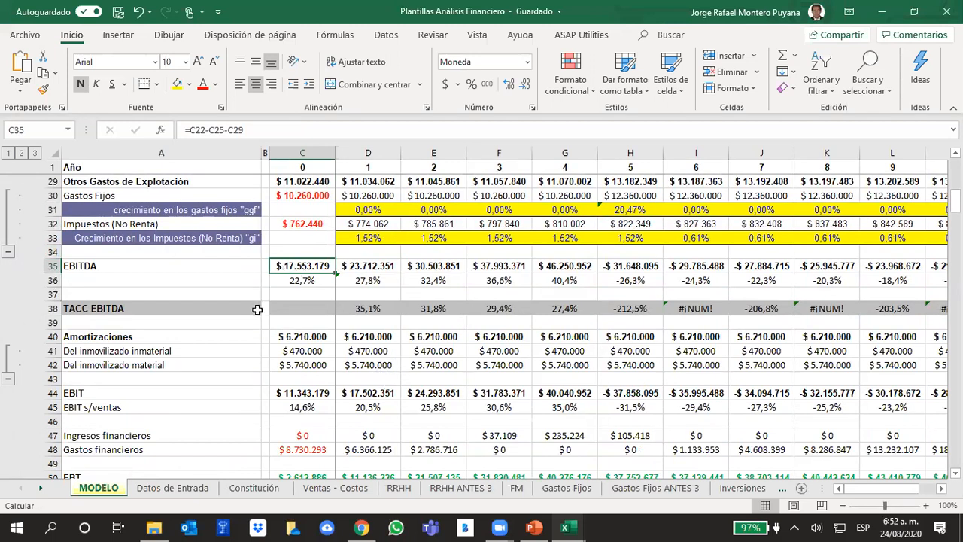
{"action": "left_click", "coordinate": [302, 336]}
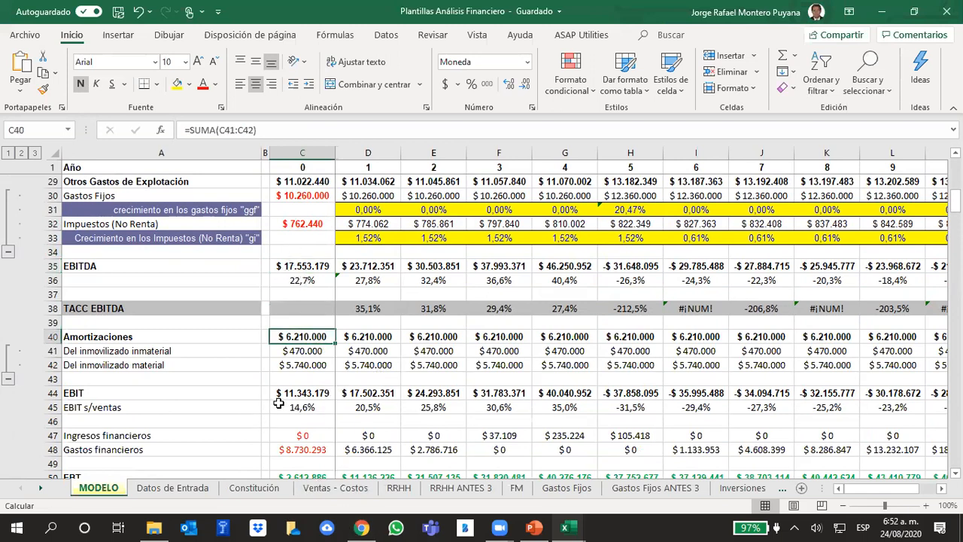
{"action": "left_click", "coordinate": [285, 395]}
{"action": "left_click", "coordinate": [265, 129]}
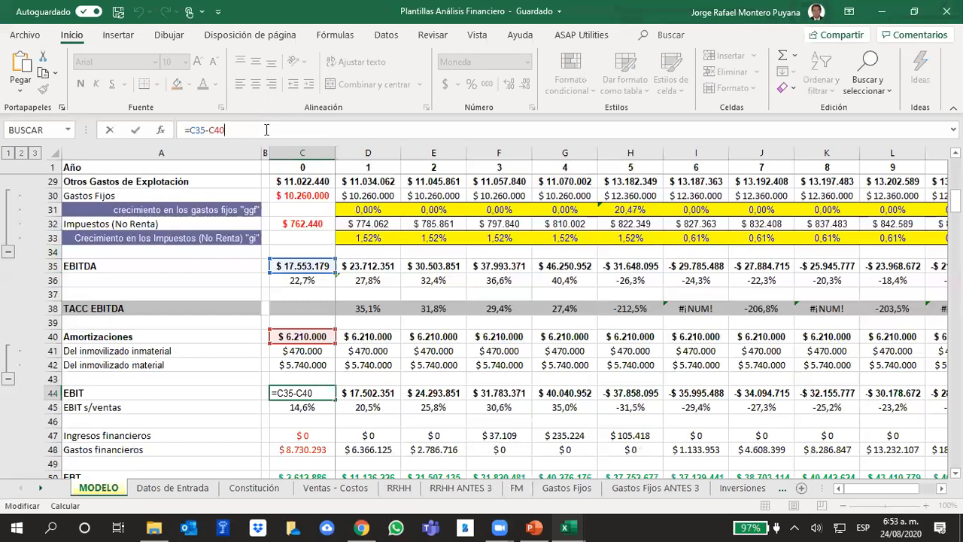
{"action": "left_click", "coordinate": [250, 313]}
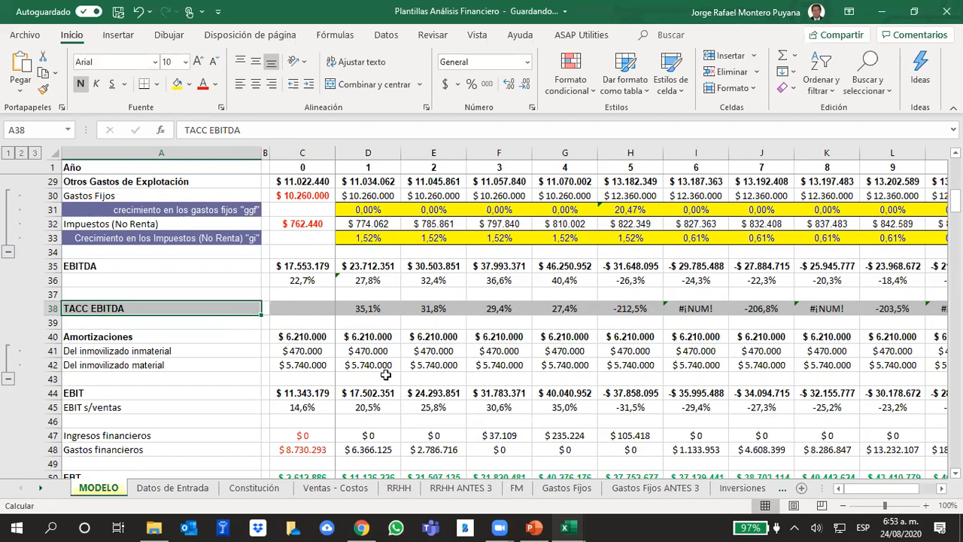
Review the amortization components in MODELO C41:C42 and the investment concepts in B2:B13 of the Inversiones sheet.
{"action": "left_click_drag", "start_coordinate": [297, 349], "coordinate": [295, 359]}
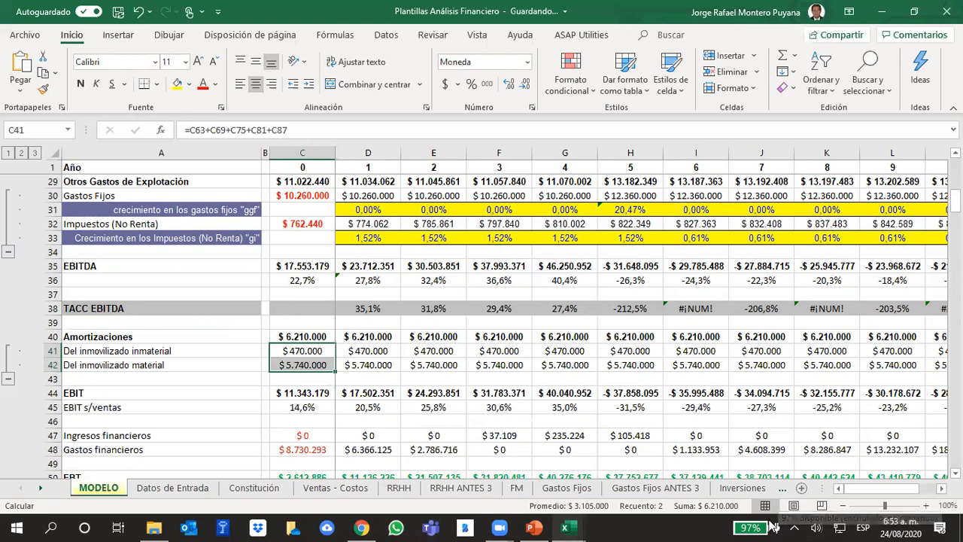
{"action": "left_click", "coordinate": [742, 488]}
{"action": "left_click_drag", "start_coordinate": [114, 195], "coordinate": [121, 350]}
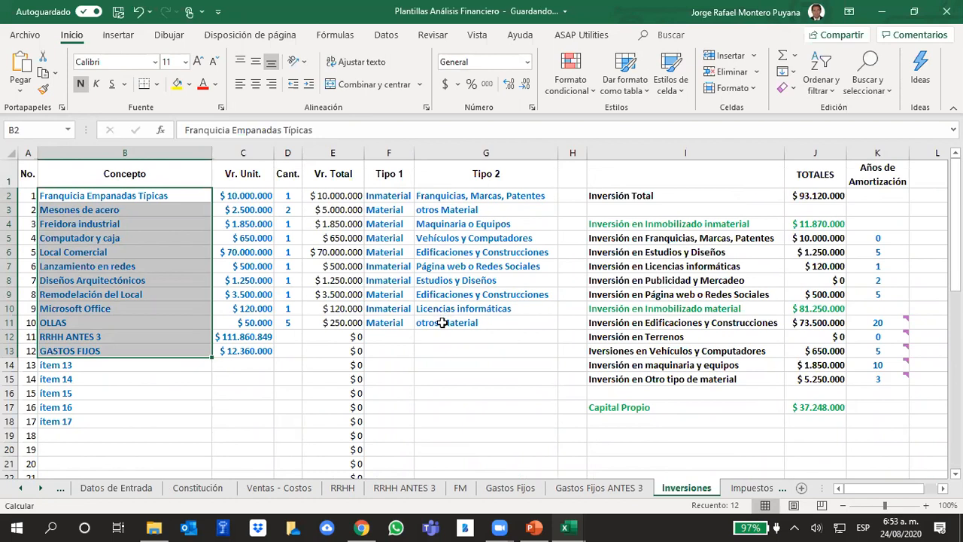
Switch to the PowerPoint presentation.
{"action": "left_click", "coordinate": [534, 527]}
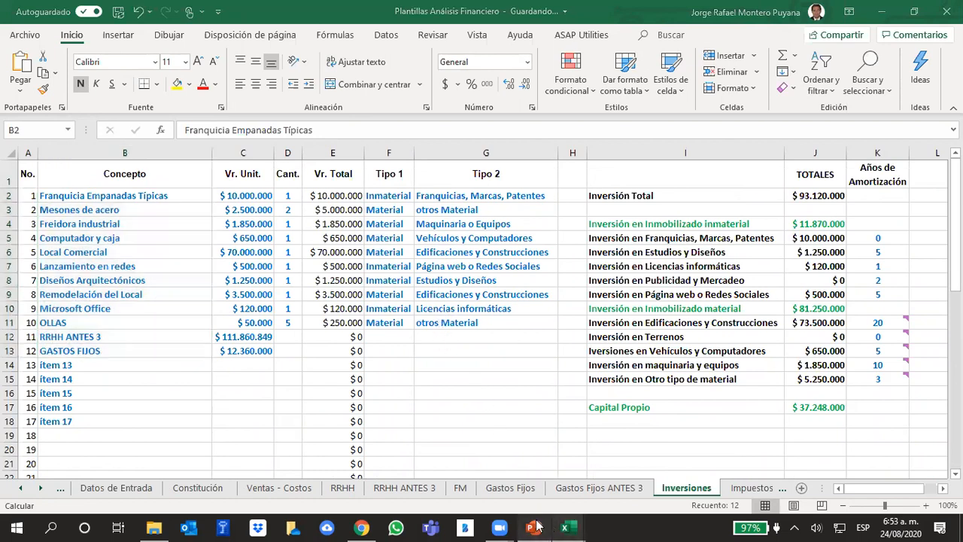
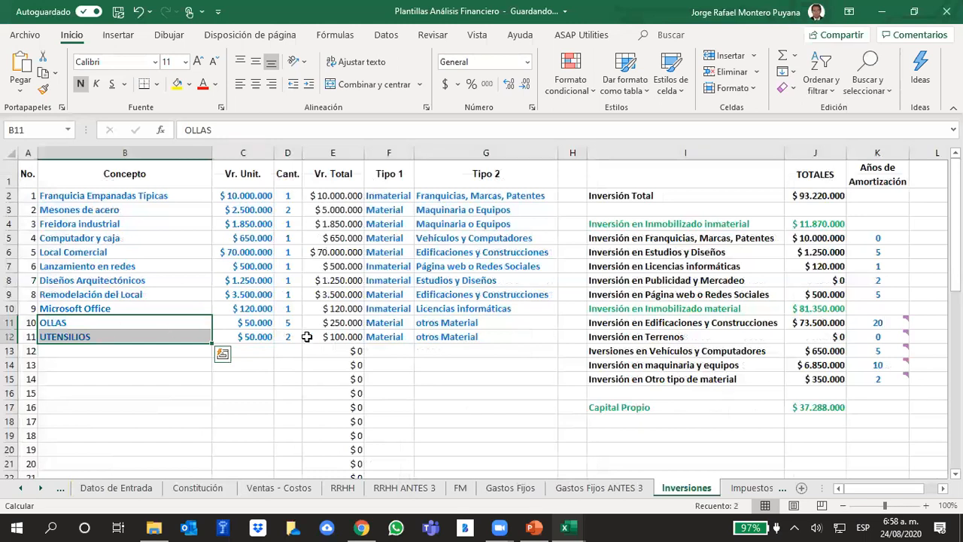
Review the unit values and Tipo 2 of OLLAS and UTENSILIOS, plus the Otro tipo de material years and total in K15 and J15.
{"action": "left_click", "coordinate": [245, 324]}
{"action": "left_click_drag", "start_coordinate": [244, 323], "coordinate": [254, 336]}
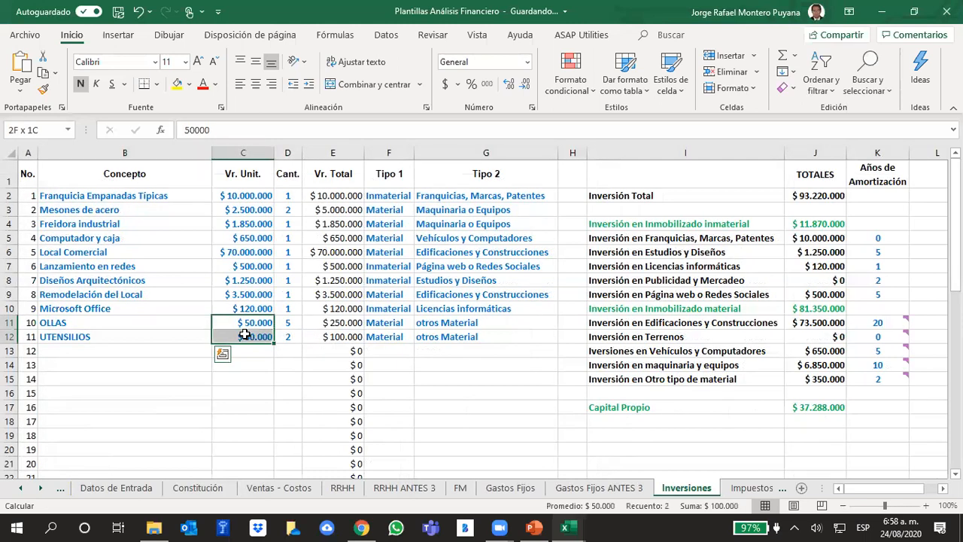
{"action": "left_click_drag", "start_coordinate": [457, 323], "coordinate": [453, 337]}
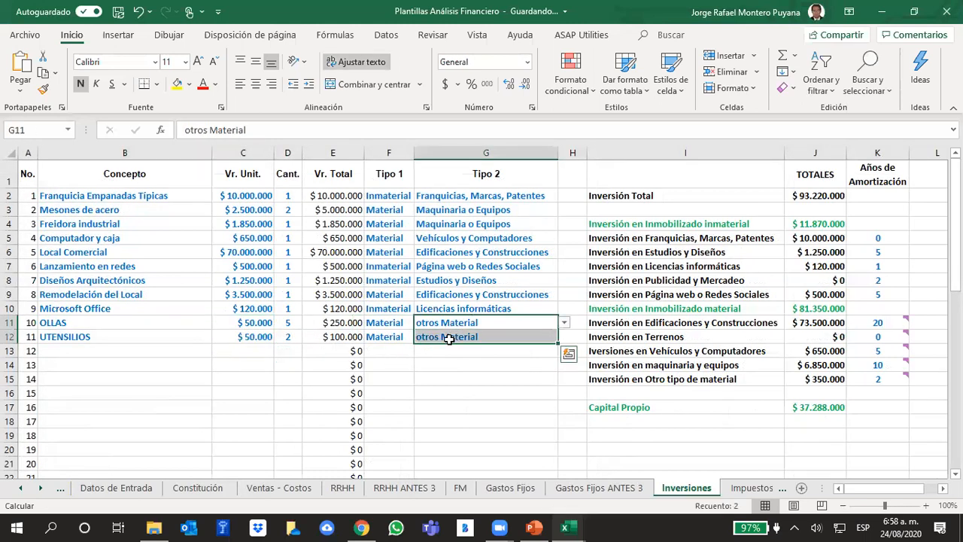
{"action": "left_click", "coordinate": [887, 380]}
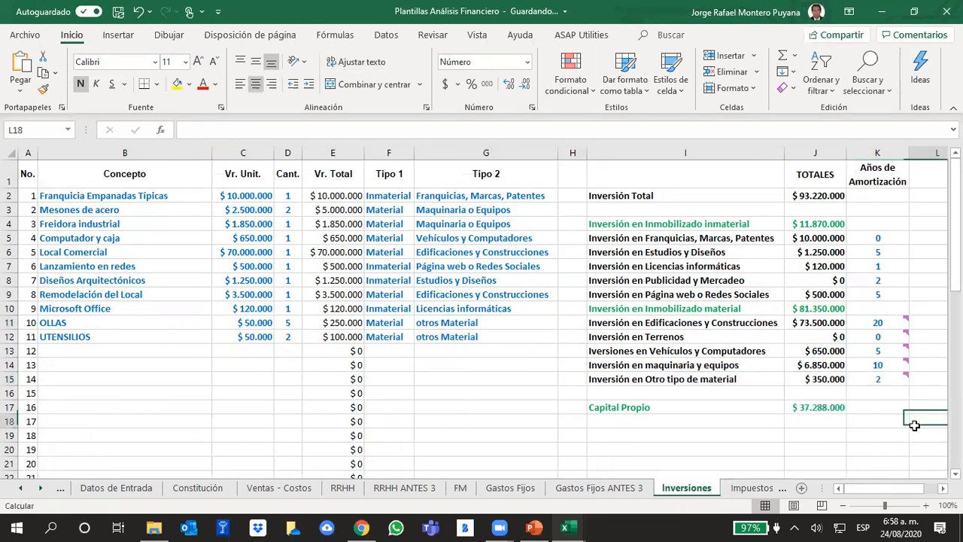
{"action": "left_click", "coordinate": [835, 380]}
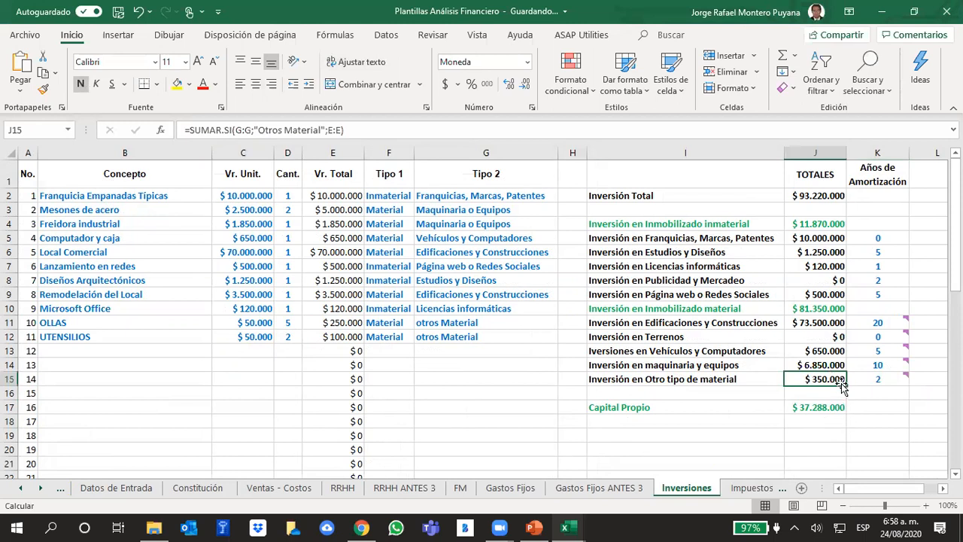
Return to the MODELO sheet and review the Inmovilizado Inmaterial and Inmovilizado Material blocks of the BALANCE section.
{"action": "left_click", "coordinate": [114, 489]}
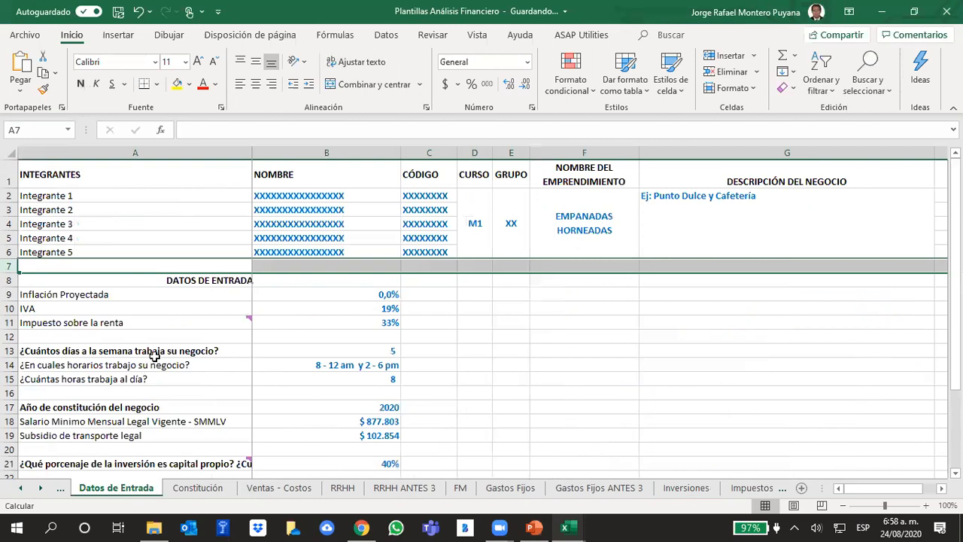
{"action": "left_click", "coordinate": [22, 488]}
{"action": "left_click", "coordinate": [98, 488]}
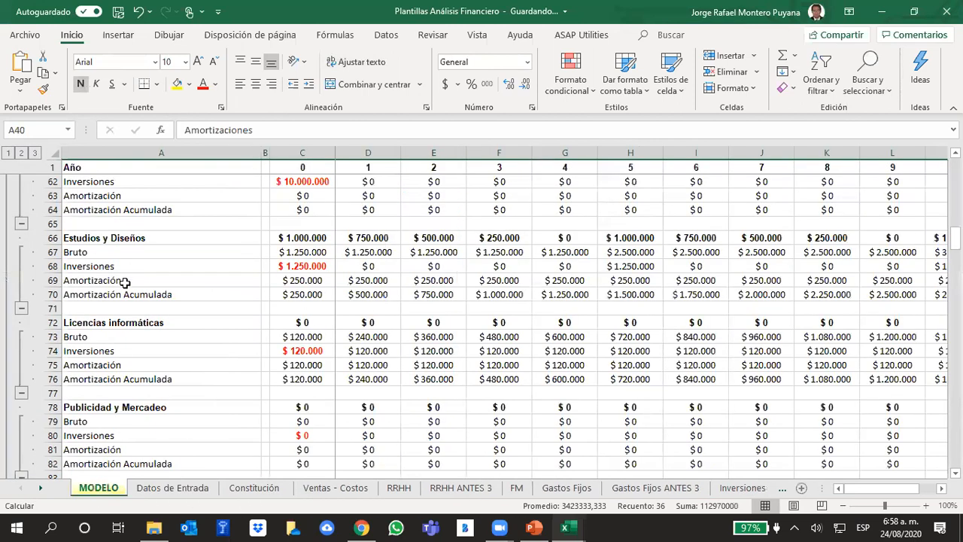
{"action": "scroll", "coordinate": [125, 281], "scroll_direction": "up", "scroll_amount": 8}
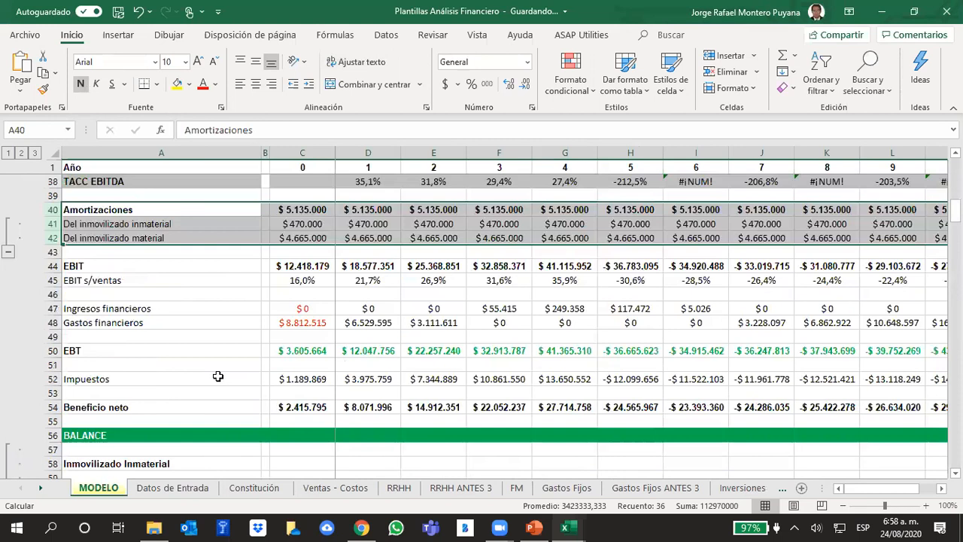
{"action": "scroll", "coordinate": [233, 391], "scroll_direction": "down", "scroll_amount": 2}
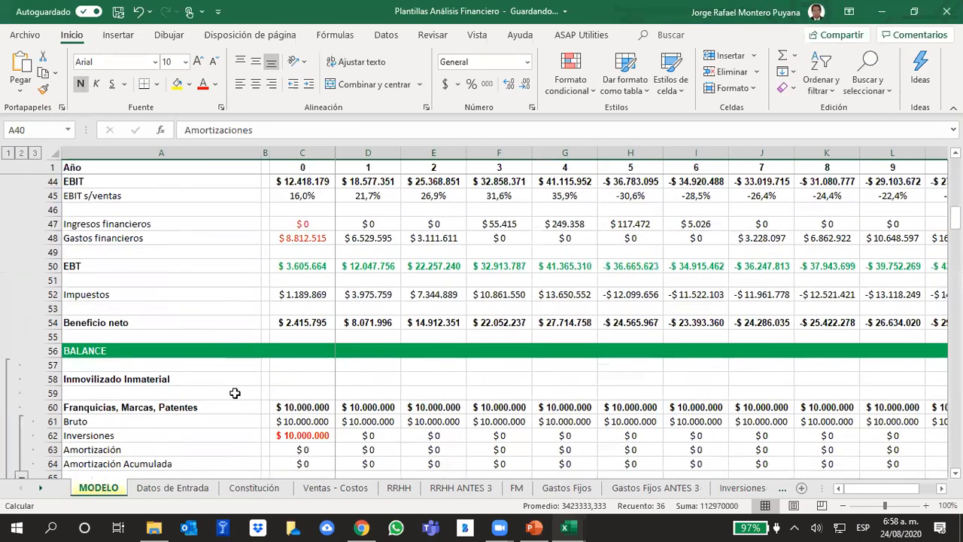
{"action": "scroll", "coordinate": [235, 392], "scroll_direction": "down", "scroll_amount": 1}
{"action": "left_click", "coordinate": [143, 338]}
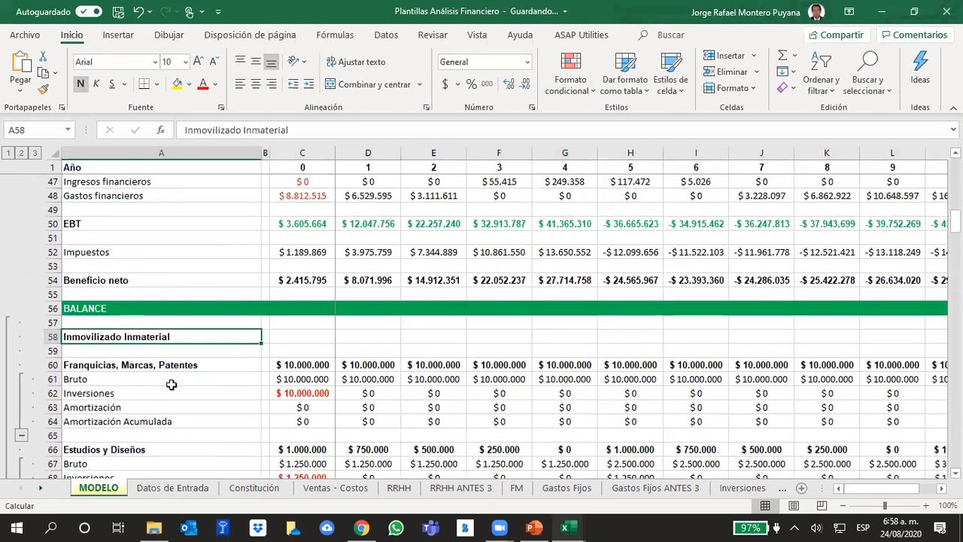
{"action": "scroll", "coordinate": [171, 385], "scroll_direction": "down", "scroll_amount": 7}
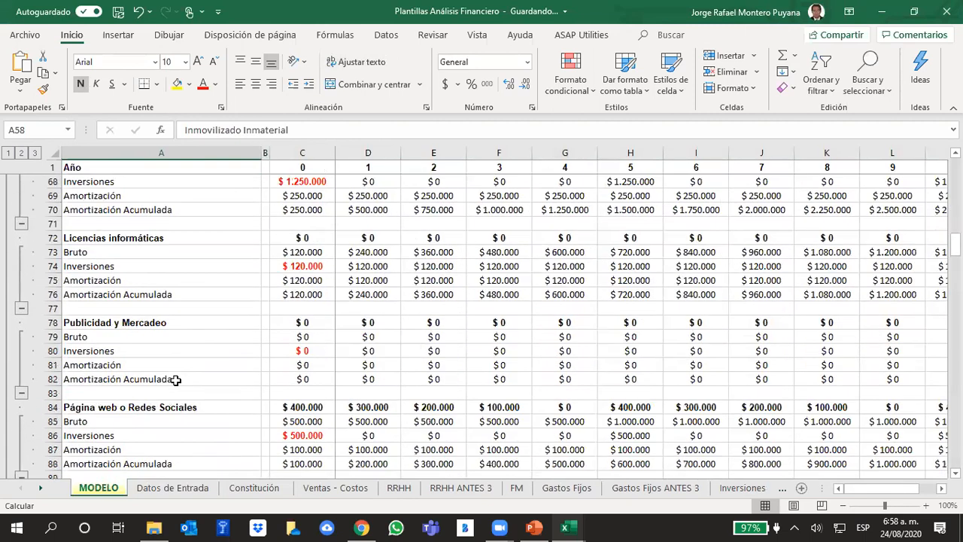
{"action": "scroll", "coordinate": [171, 376], "scroll_direction": "down", "scroll_amount": 4}
{"action": "left_click", "coordinate": [157, 350]}
{"action": "scroll", "coordinate": [205, 362], "scroll_direction": "down", "scroll_amount": 4}
{"action": "scroll", "coordinate": [205, 362], "scroll_direction": "down", "scroll_amount": 4}
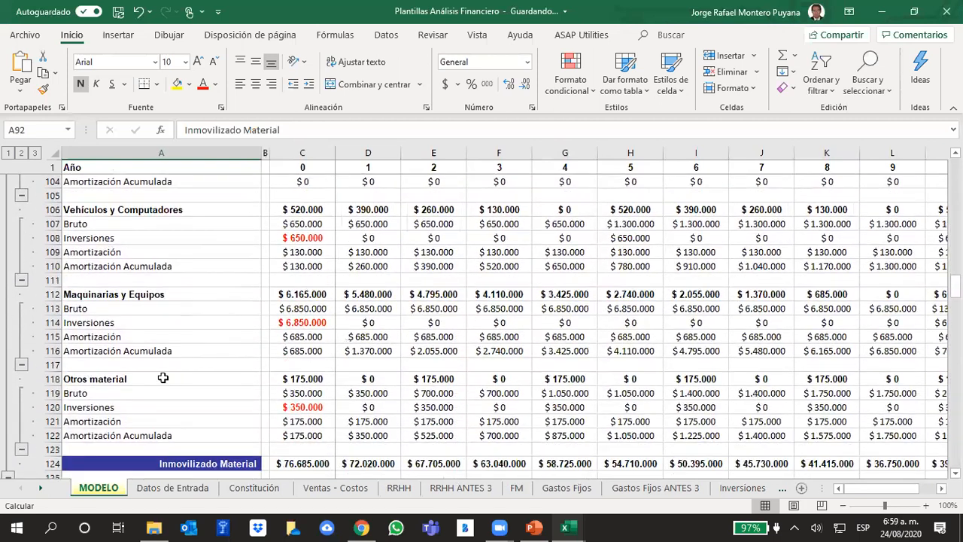
Inspect the Otros material formulas for Bruto in C119 and Amortización in C121 and D121.
{"action": "left_click", "coordinate": [163, 378]}
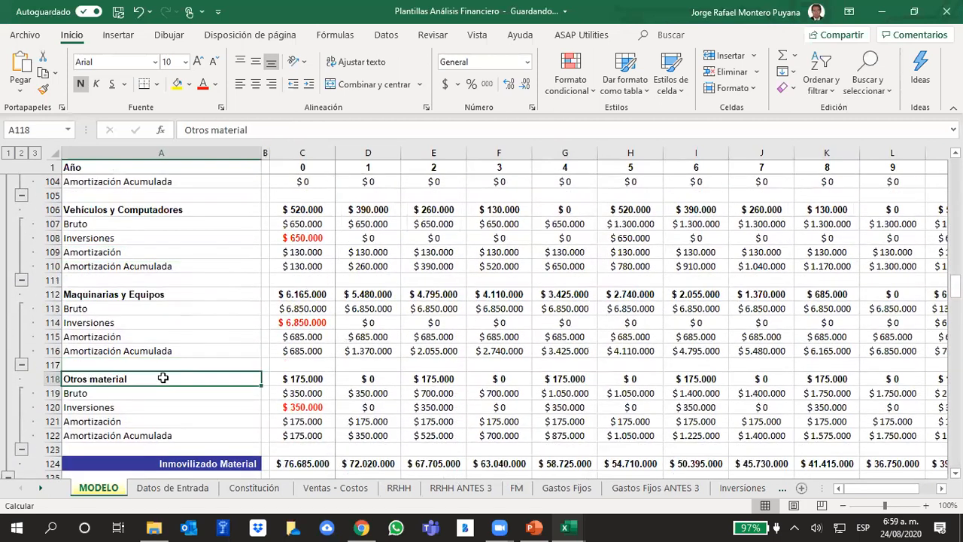
{"action": "left_click", "coordinate": [281, 395]}
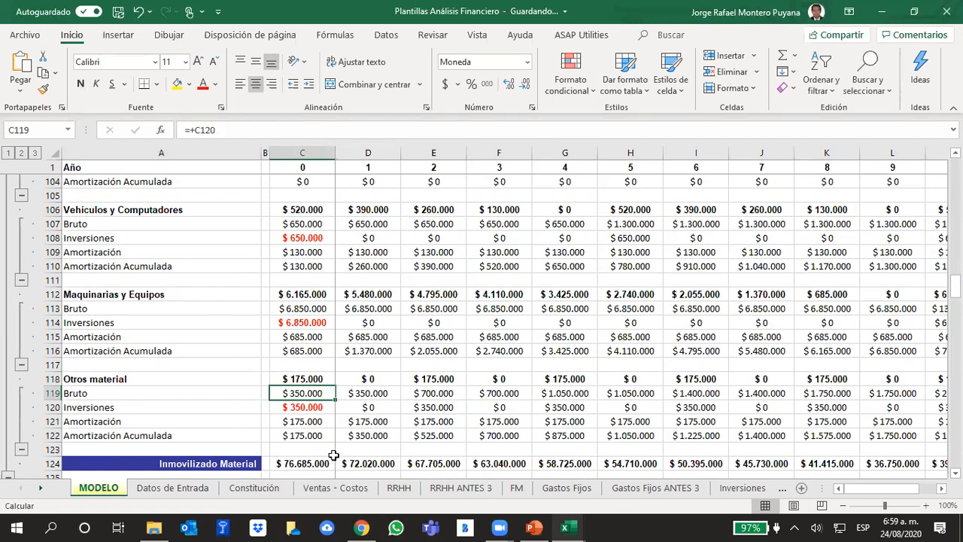
{"action": "left_click", "coordinate": [308, 421]}
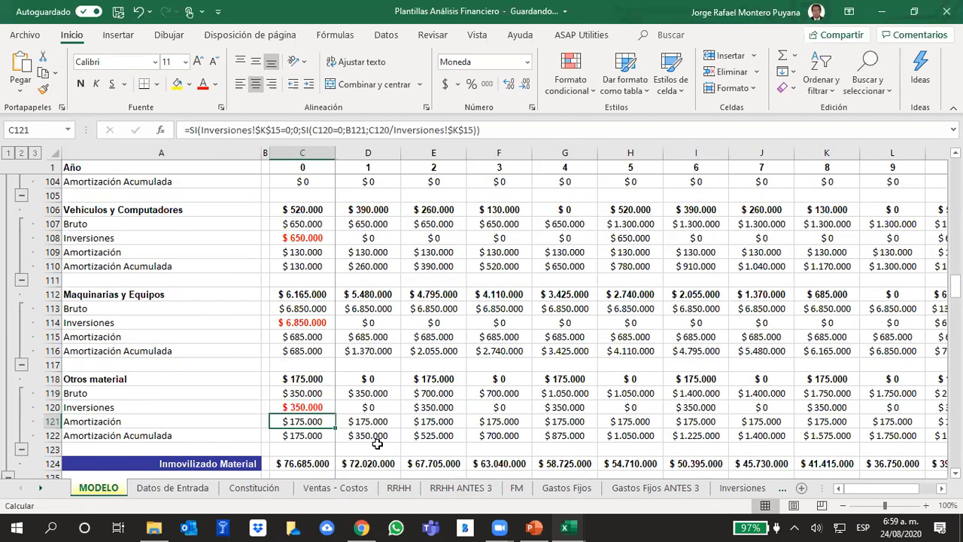
{"action": "left_click", "coordinate": [392, 422]}
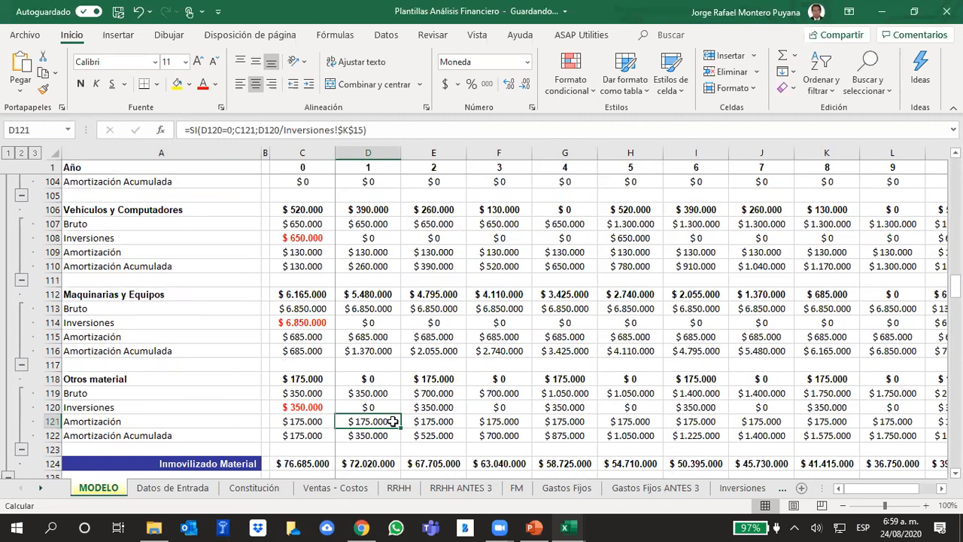
{"action": "left_click", "coordinate": [306, 424]}
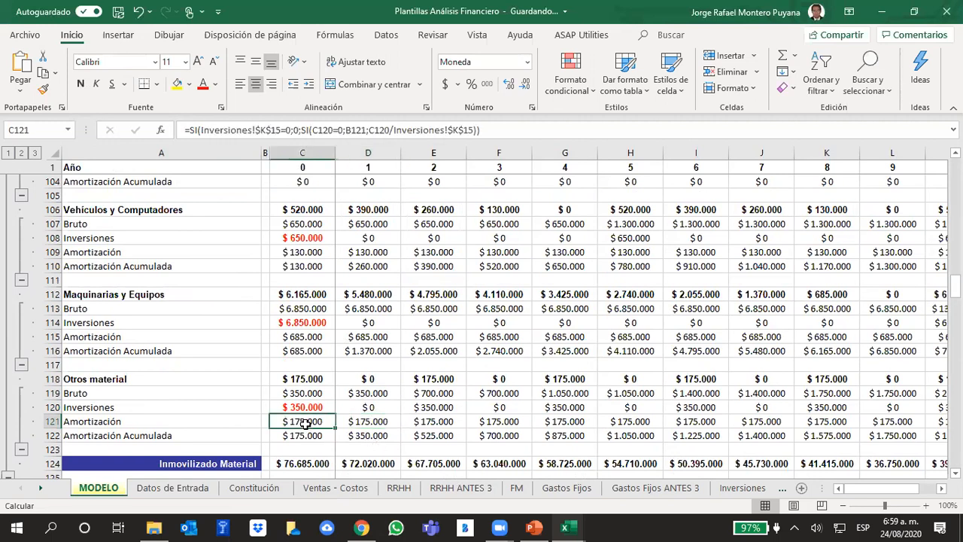
Trace the Del inmovilizado material formula in C42 to its source amortization cells C97, C103, C109, C115 and C121, leaving it unchanged.
{"action": "scroll", "coordinate": [330, 429], "scroll_direction": "up", "scroll_amount": 19}
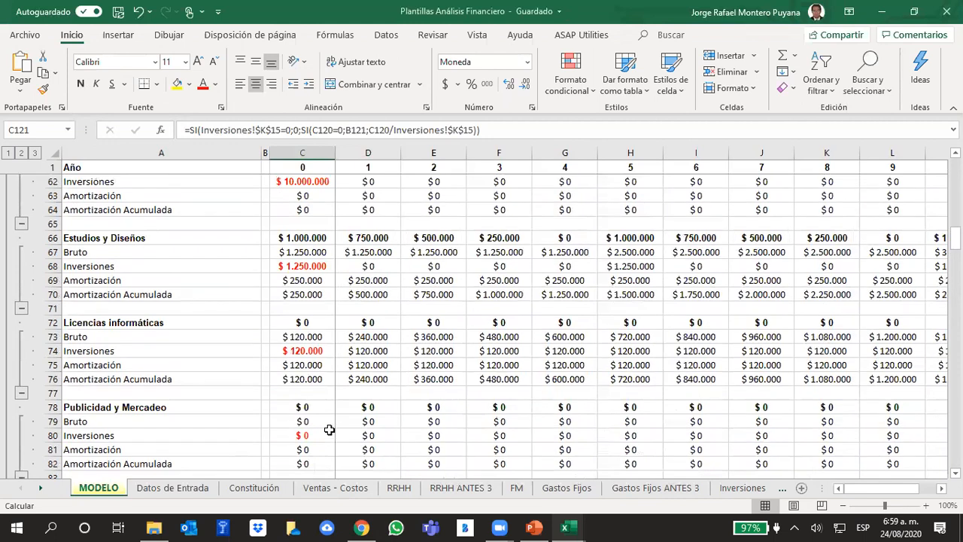
{"action": "scroll", "coordinate": [330, 430], "scroll_direction": "up", "scroll_amount": 4}
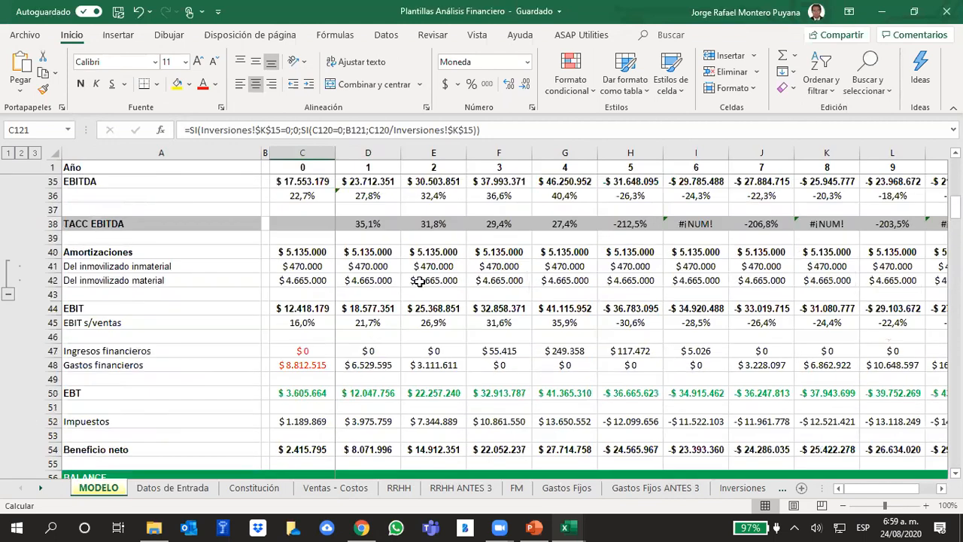
{"action": "left_click", "coordinate": [307, 285]}
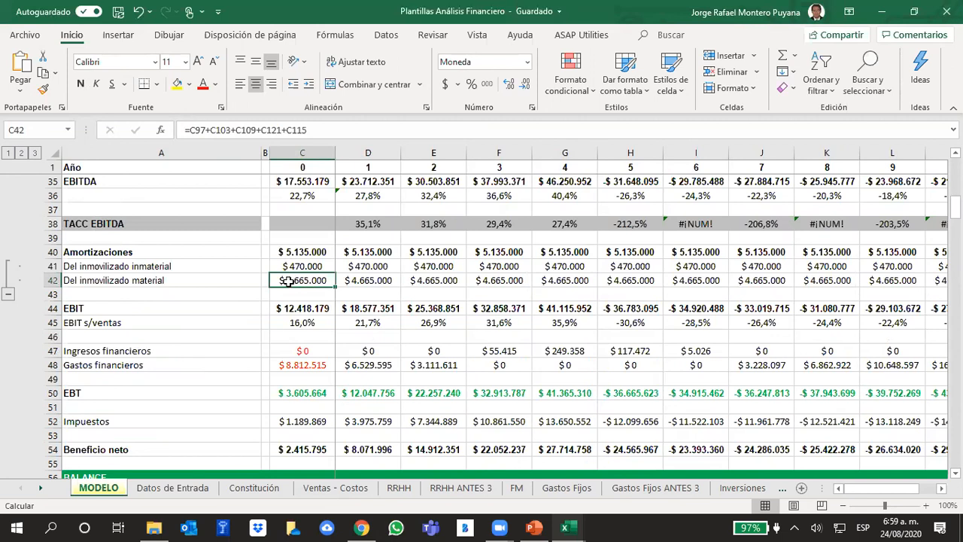
{"action": "left_click", "coordinate": [320, 130]}
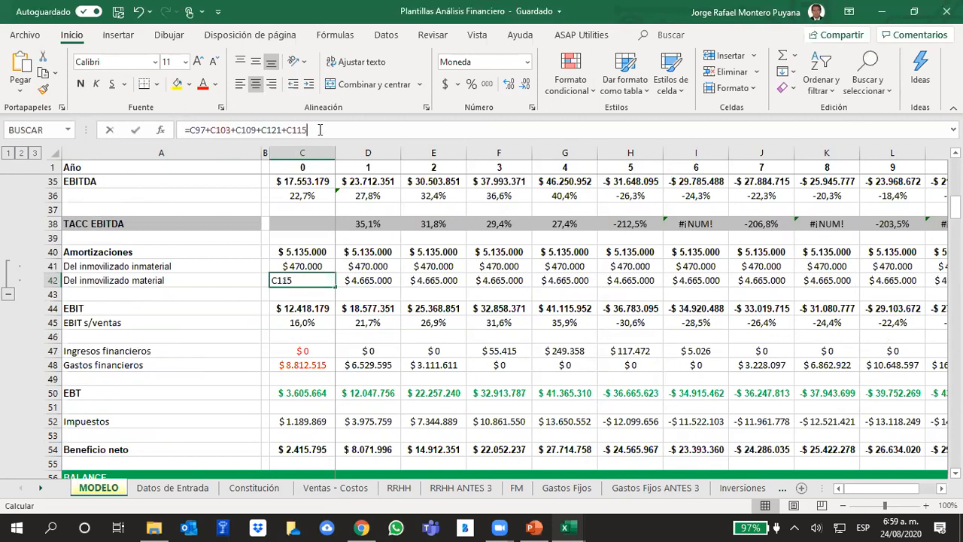
{"action": "scroll", "coordinate": [557, 307], "scroll_direction": "down", "scroll_amount": 6}
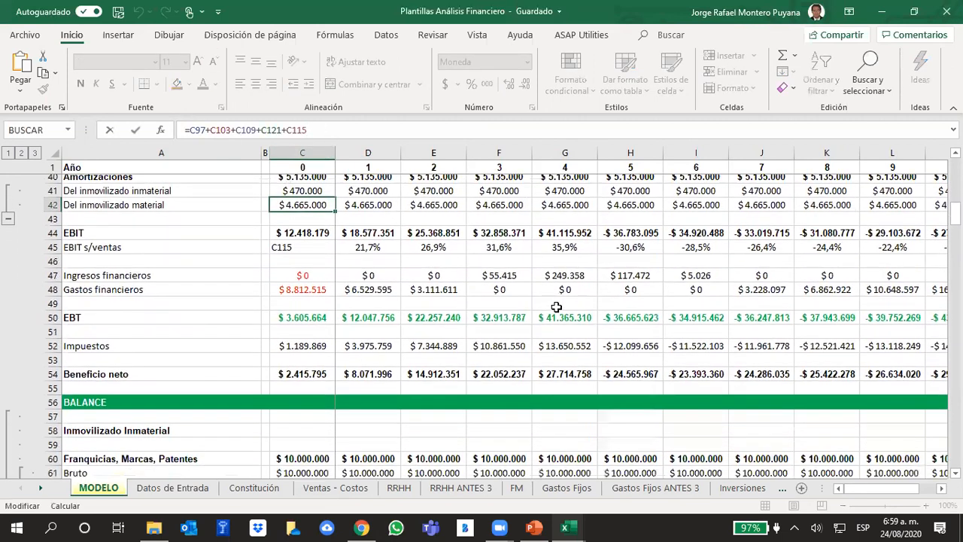
{"action": "scroll", "coordinate": [557, 307], "scroll_direction": "down", "scroll_amount": 11}
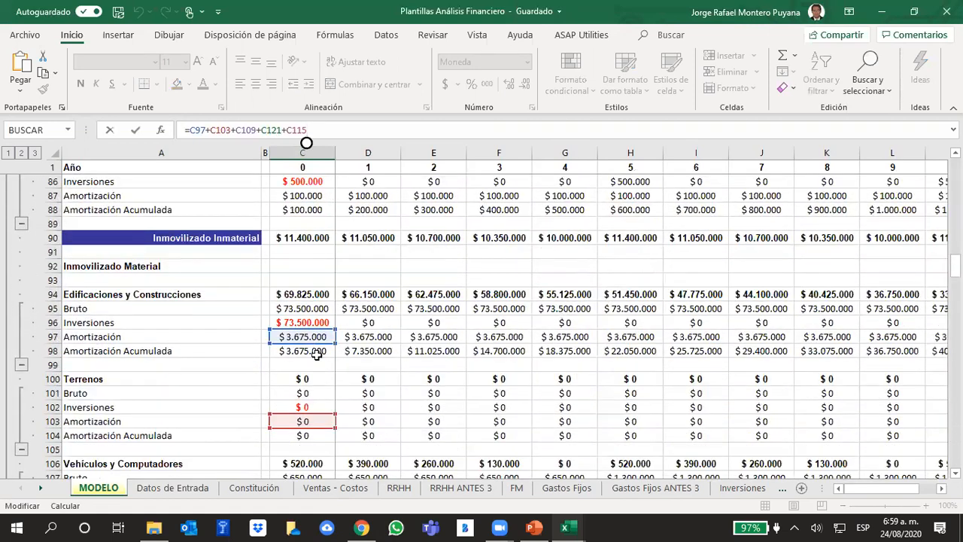
{"action": "scroll", "coordinate": [332, 386], "scroll_direction": "down", "scroll_amount": 1}
{"action": "scroll", "coordinate": [332, 386], "scroll_direction": "down", "scroll_amount": 7}
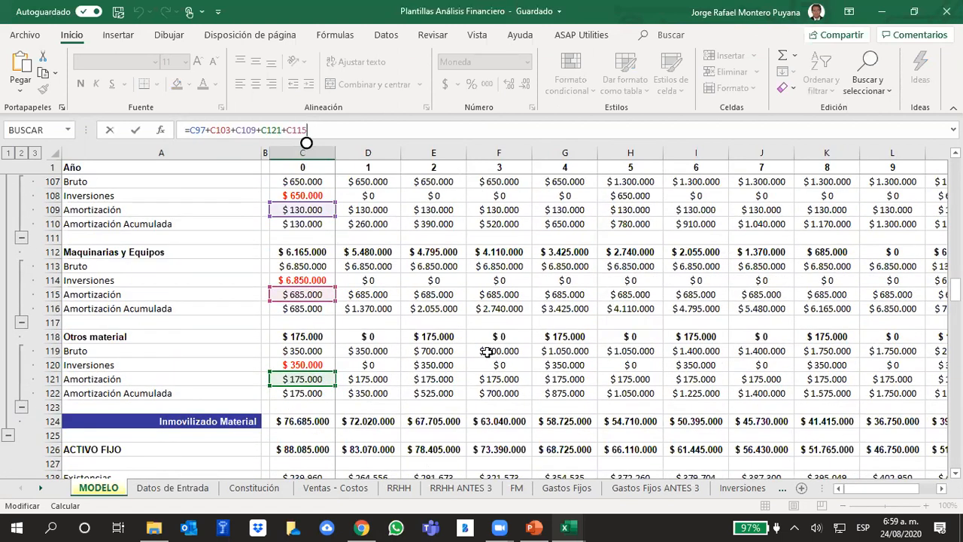
{"action": "key", "text": "ctrl+Return"}
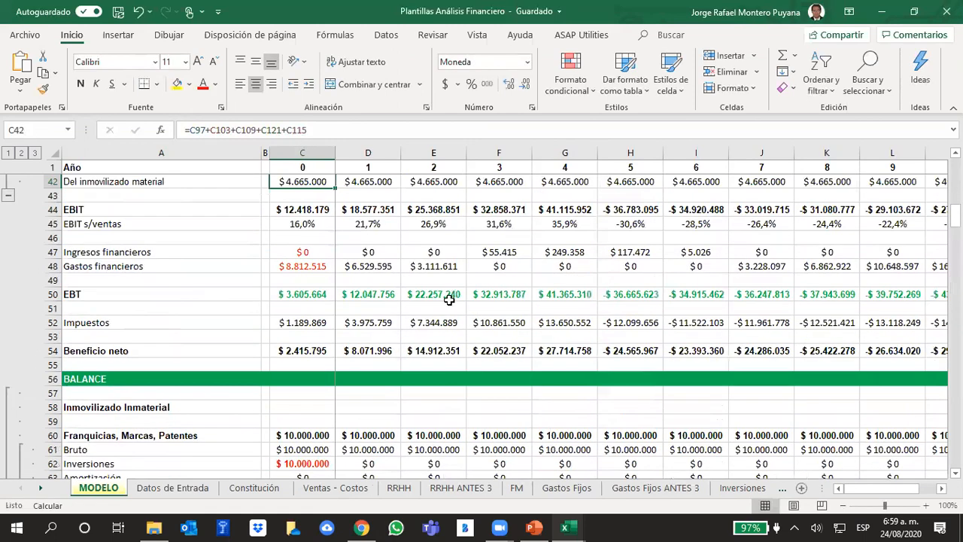
Inspect the Otros material balances in row 118 for years 0, 2, 4, 6 and 8, and the year 2 Inversiones formula in E120.
{"action": "scroll", "coordinate": [450, 299], "scroll_direction": "down", "scroll_amount": 17}
{"action": "scroll", "coordinate": [459, 314], "scroll_direction": "down", "scroll_amount": 6}
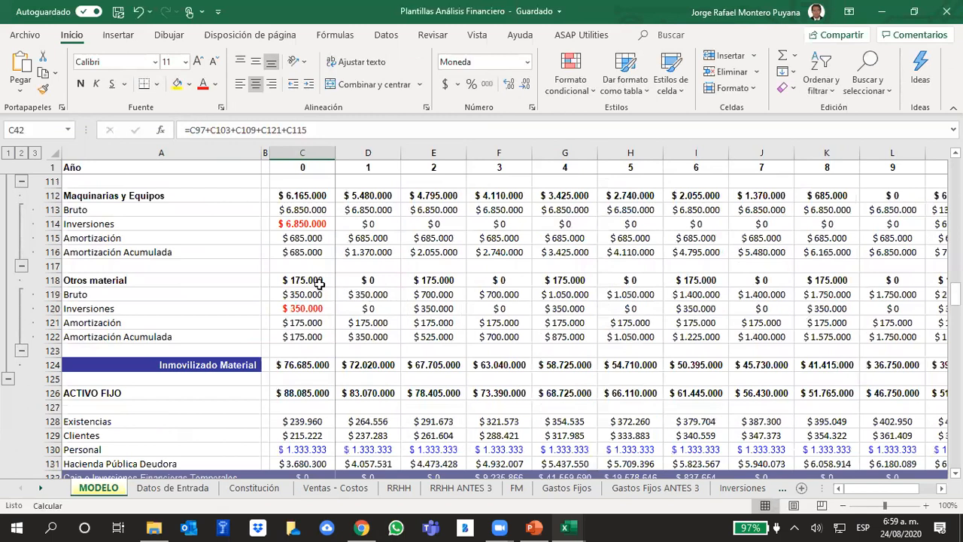
{"action": "left_click", "coordinate": [314, 282]}
{"action": "left_click", "coordinate": [441, 283]}
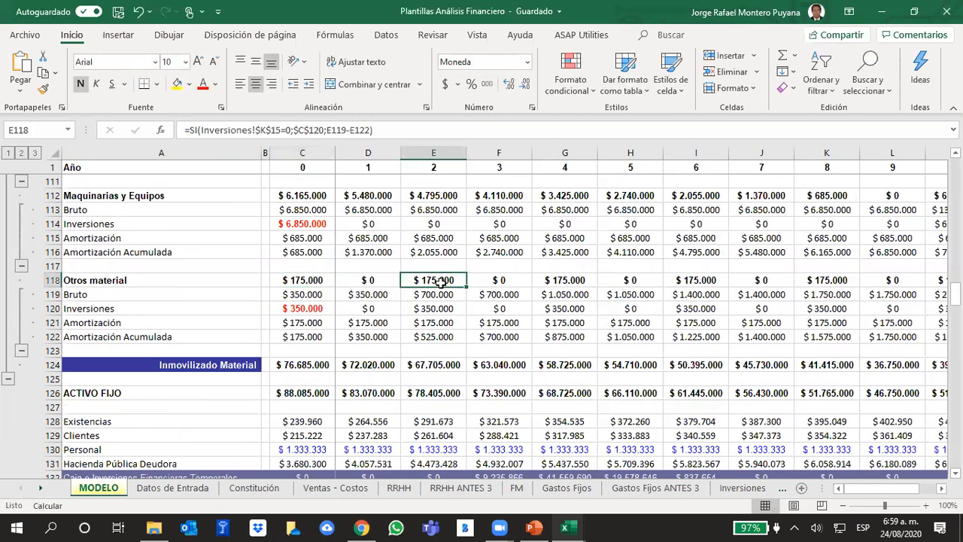
{"action": "left_click", "coordinate": [557, 283]}
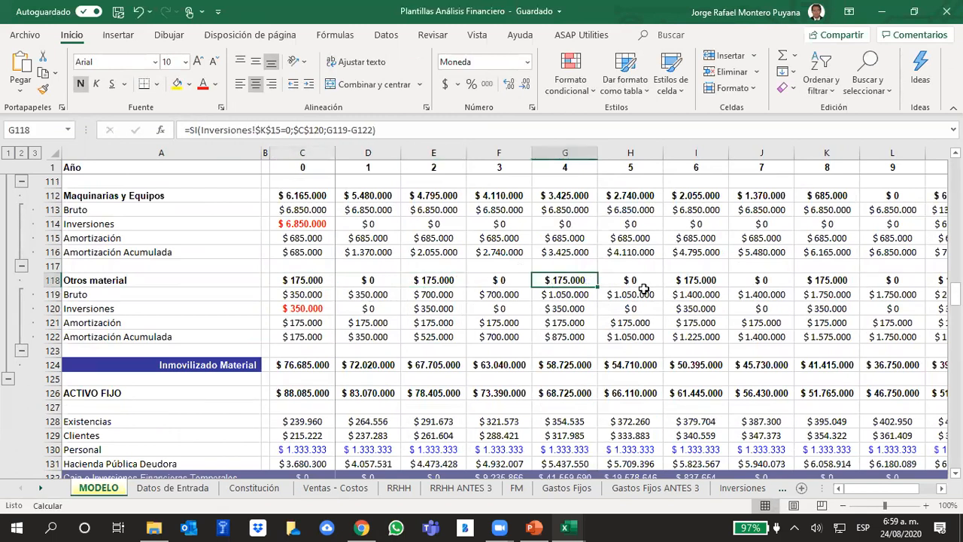
{"action": "left_click", "coordinate": [712, 276]}
{"action": "left_click", "coordinate": [814, 281]}
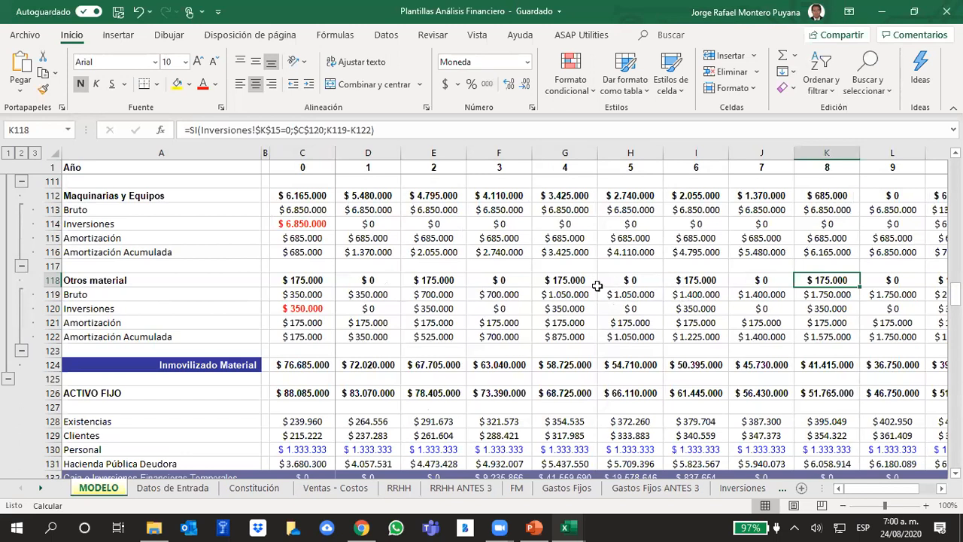
{"action": "left_click", "coordinate": [416, 307]}
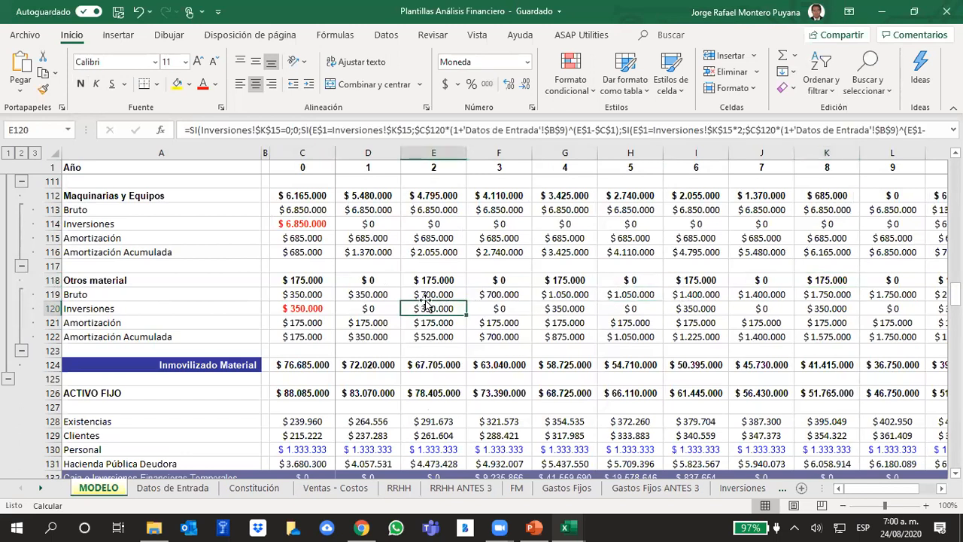
Check the input data on the Datos de Entrada sheet, then return to MODELO and inspect the year 4 Bruto formula in G119.
{"action": "left_click", "coordinate": [158, 490]}
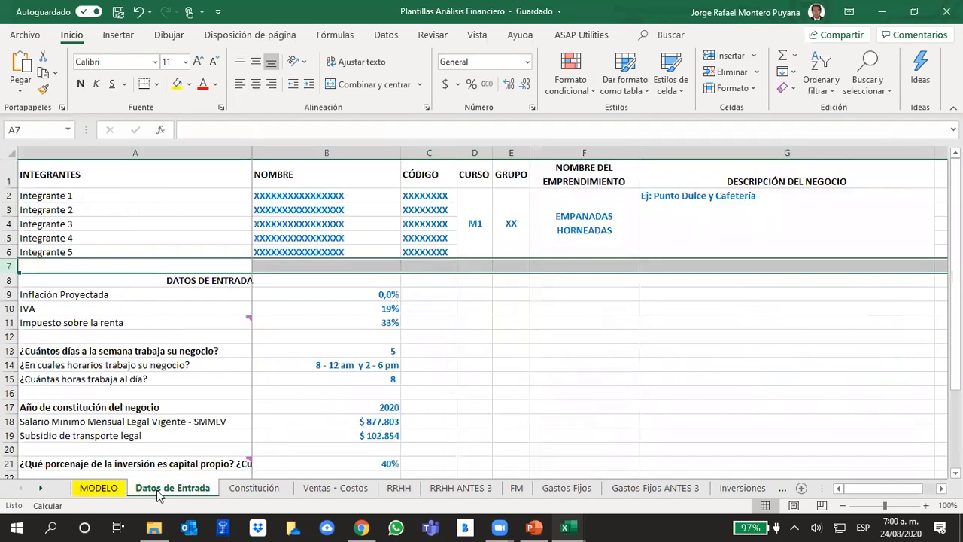
{"action": "left_click", "coordinate": [563, 376]}
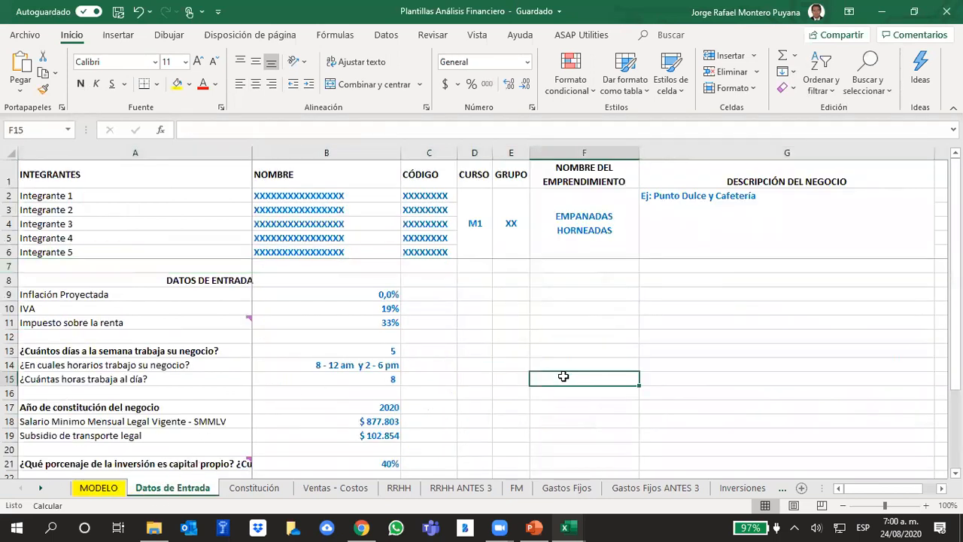
{"action": "left_click", "coordinate": [97, 491]}
{"action": "left_click", "coordinate": [558, 297]}
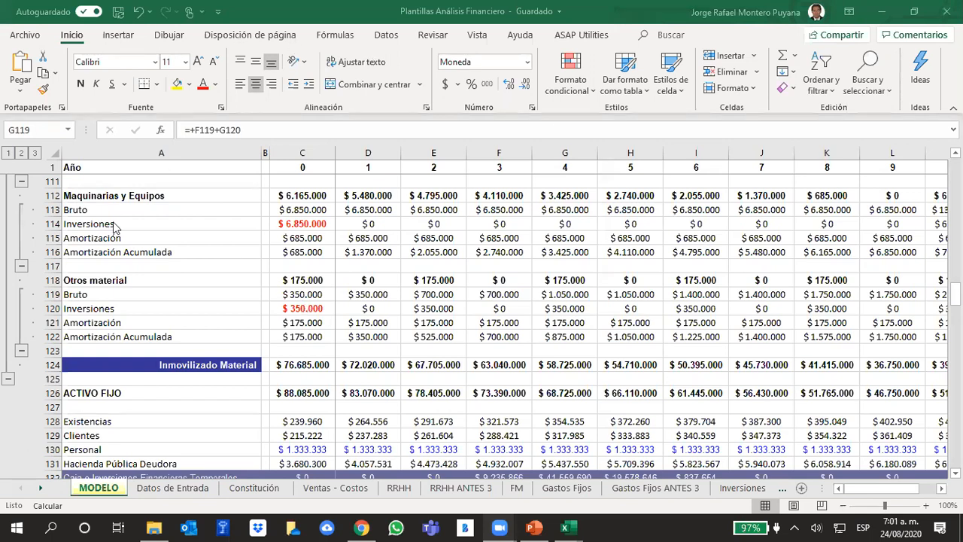
Go back to the income statement in MODELO and inspect the year 1 EBIT s/ventas formula in D45.
{"action": "scroll", "coordinate": [226, 305], "scroll_direction": "up", "scroll_amount": 7}
{"action": "scroll", "coordinate": [211, 297], "scroll_direction": "up", "scroll_amount": 6}
{"action": "scroll", "coordinate": [212, 297], "scroll_direction": "up", "scroll_amount": 10}
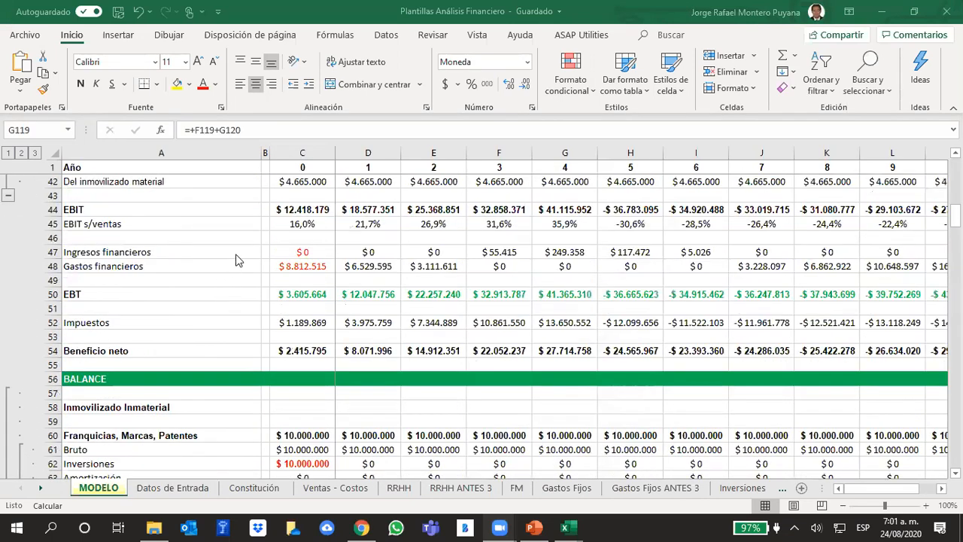
{"action": "left_click", "coordinate": [391, 226]}
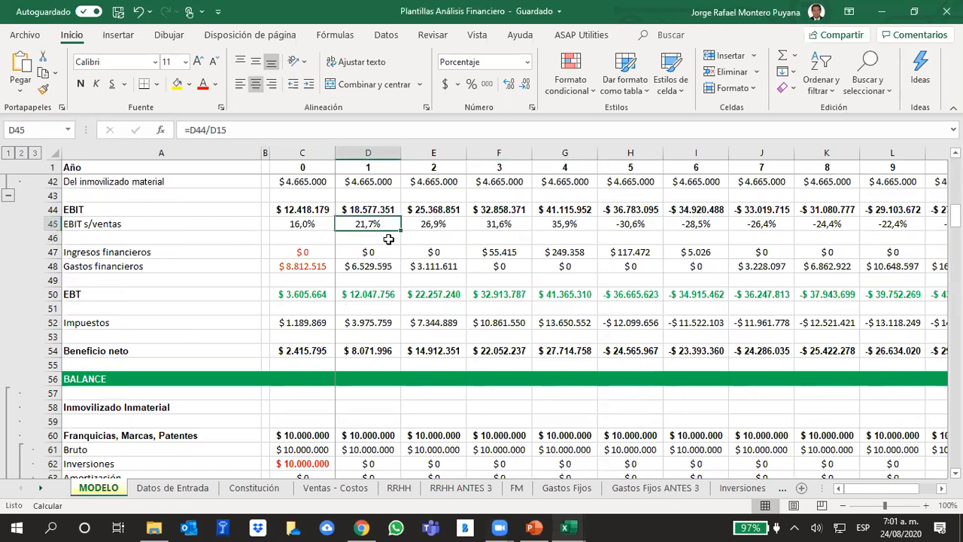
{"action": "scroll", "coordinate": [387, 238], "scroll_direction": "up", "scroll_amount": 1}
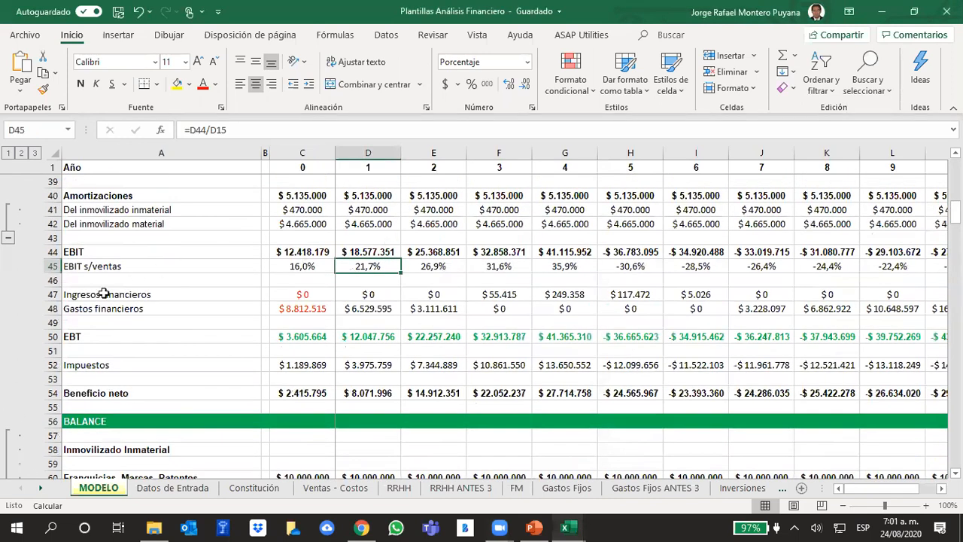
Highlight the Ingresos financieros and Gastos financieros rows 47 and 48, relating them to the EBIT line in A44.
{"action": "left_click_drag", "start_coordinate": [56, 294], "coordinate": [65, 307]}
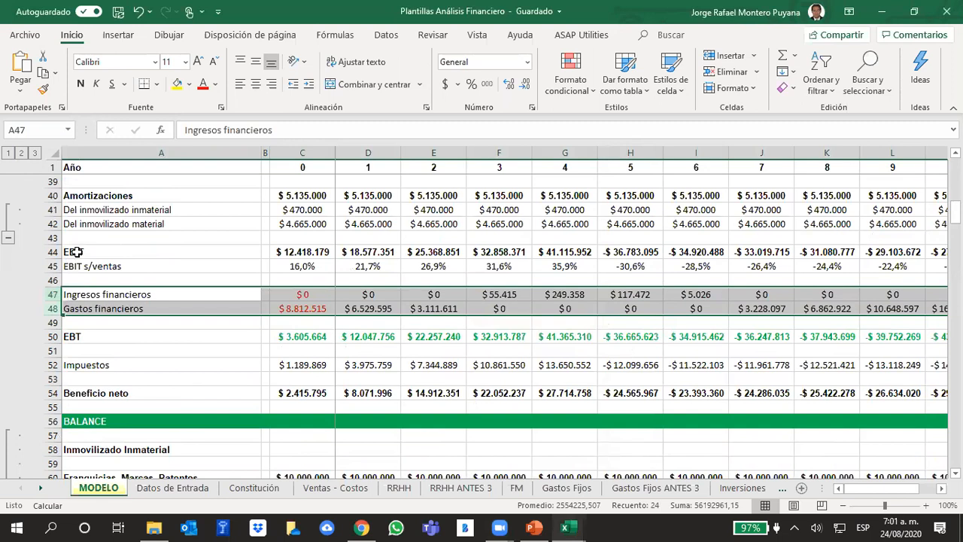
{"action": "left_click", "coordinate": [77, 252]}
{"action": "left_click", "coordinate": [51, 289]}
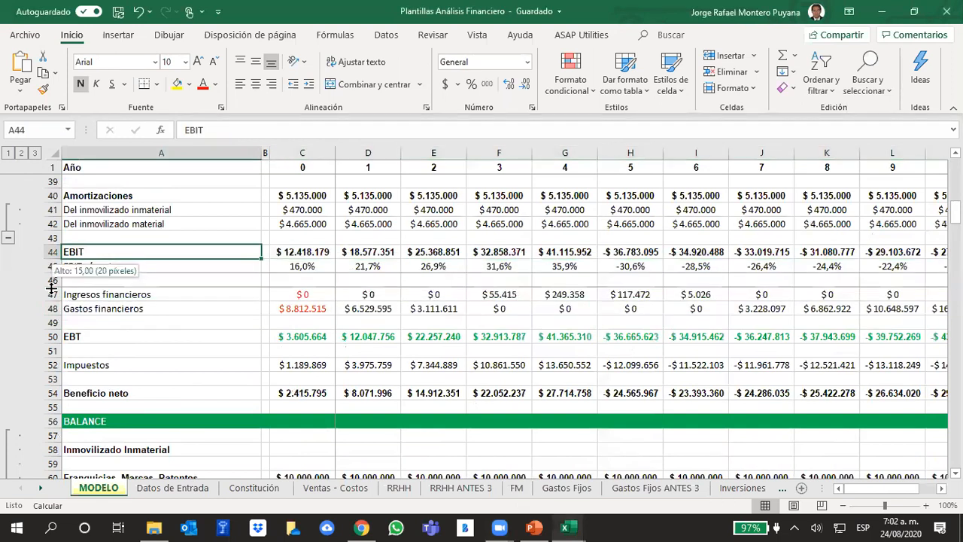
{"action": "left_click_drag", "start_coordinate": [53, 296], "coordinate": [62, 312]}
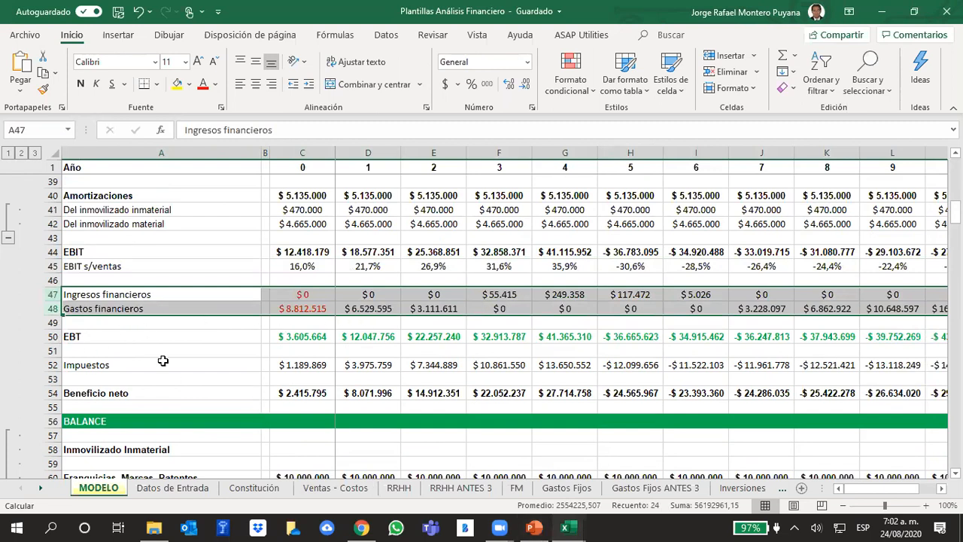
Find the CÁLCULO DE LAS NOF section at row 164 and examine its lines down to Deuda neta a corto.
{"action": "scroll", "coordinate": [181, 354], "scroll_direction": "down", "scroll_amount": 6}
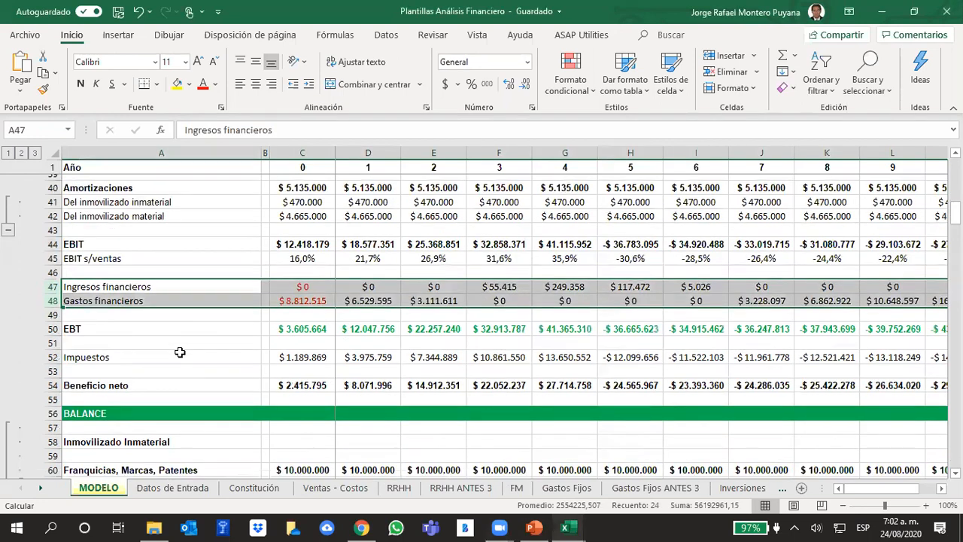
{"action": "scroll", "coordinate": [182, 354], "scroll_direction": "down", "scroll_amount": 20}
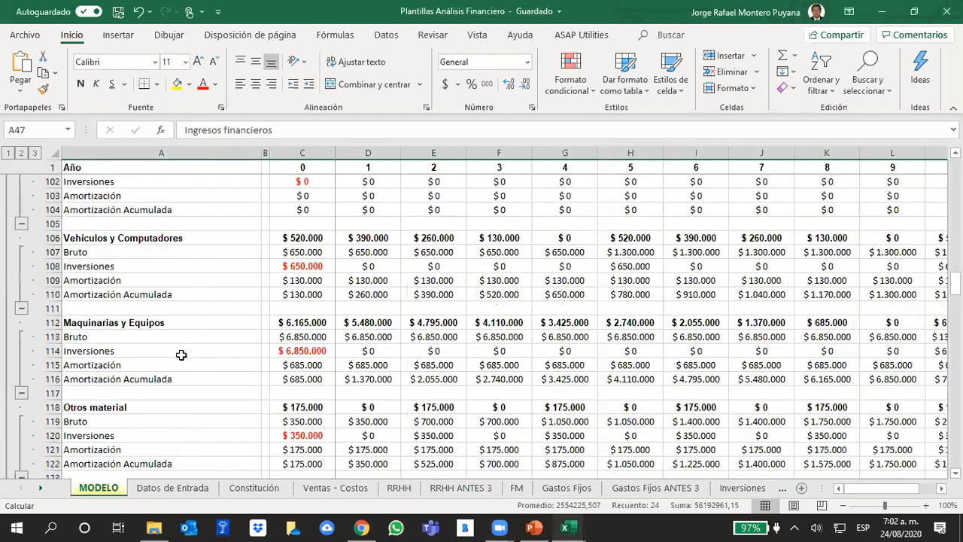
{"action": "scroll", "coordinate": [185, 353], "scroll_direction": "down", "scroll_amount": 7}
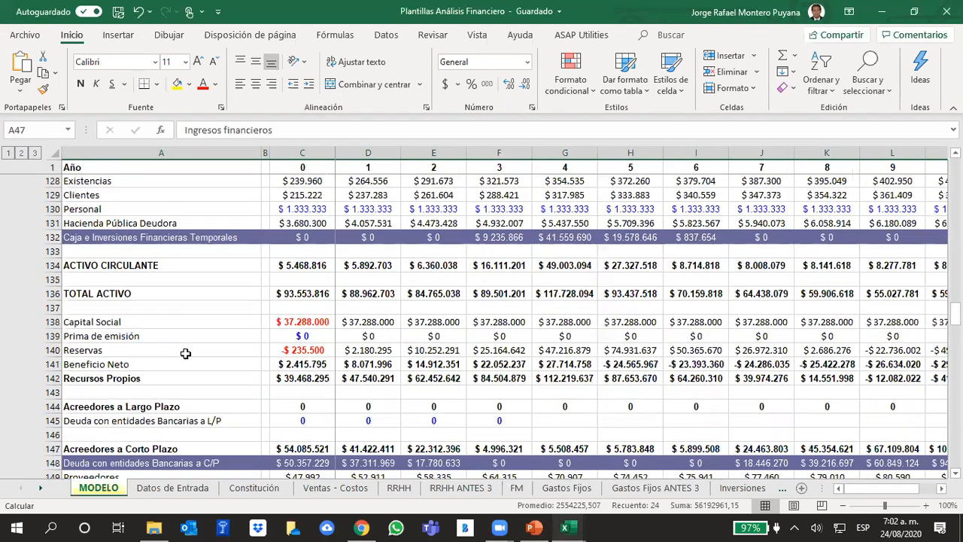
{"action": "scroll", "coordinate": [186, 352], "scroll_direction": "down", "scroll_amount": 5}
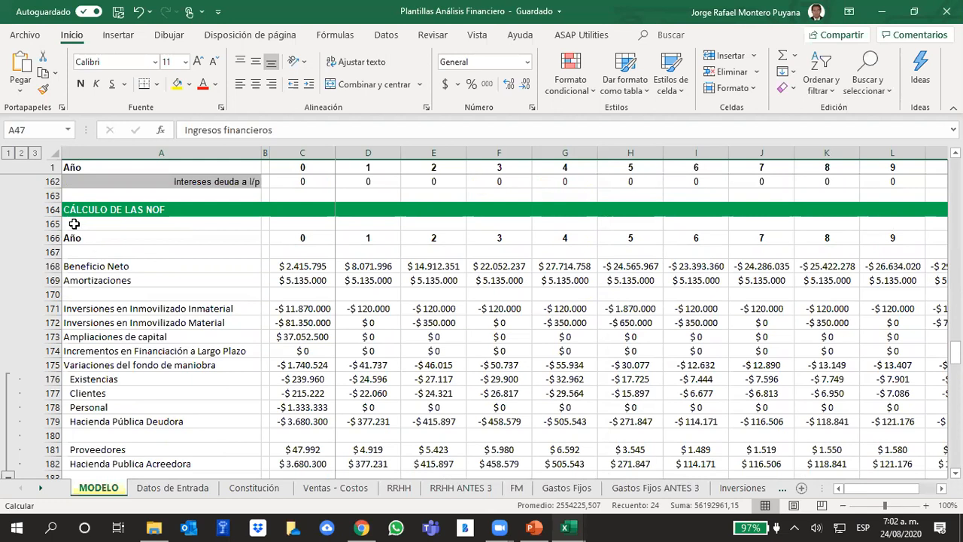
{"action": "left_click", "coordinate": [54, 212]}
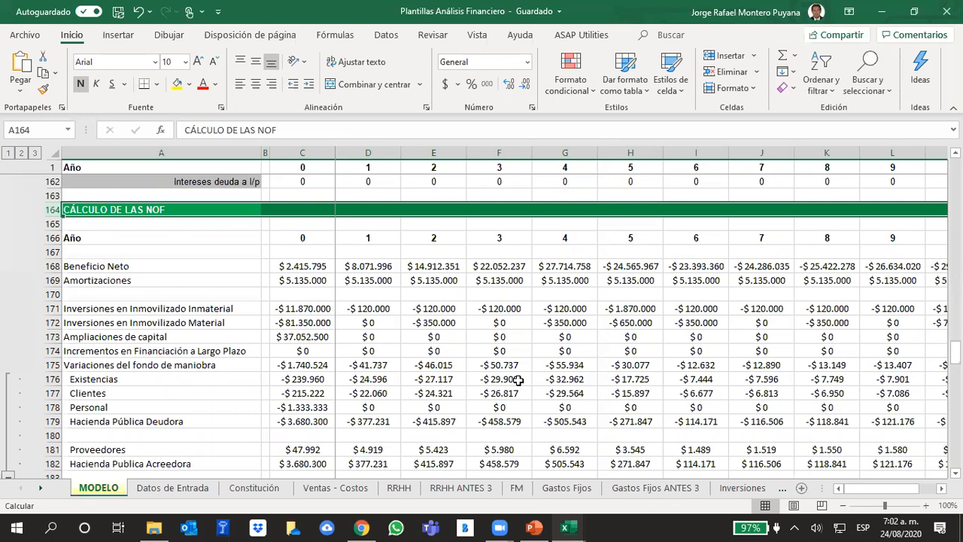
{"action": "scroll", "coordinate": [519, 380], "scroll_direction": "down", "scroll_amount": 1}
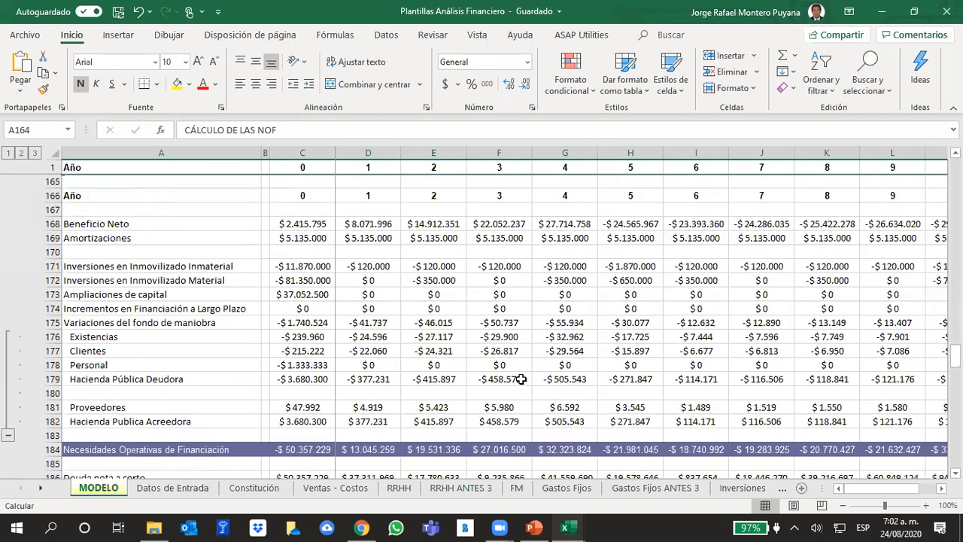
{"action": "scroll", "coordinate": [519, 380], "scroll_direction": "down", "scroll_amount": 2}
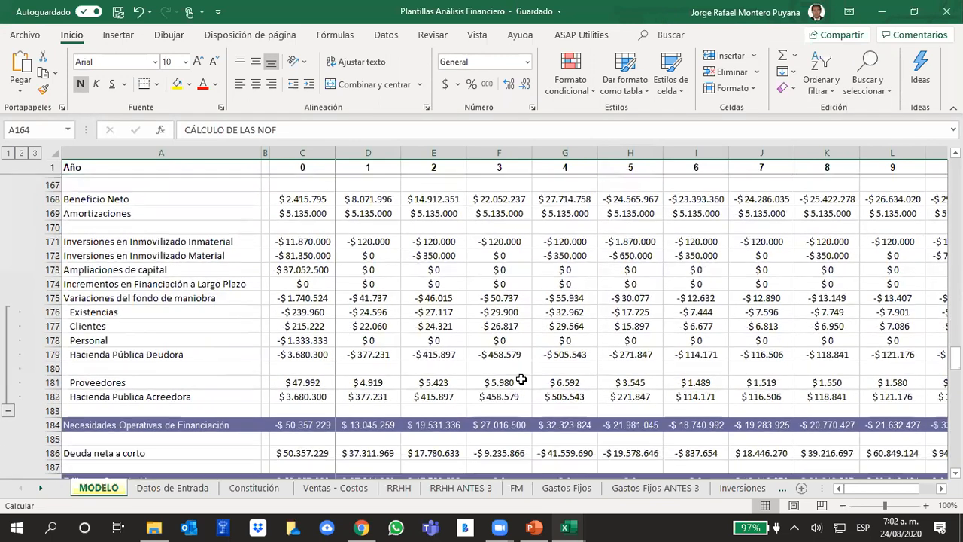
Return to the BALANCE section and examine the Inmovilizado Inmaterial heading with its Franquicias, Marcas, Patentes and Estudios y Diseños blocks.
{"action": "scroll", "coordinate": [480, 374], "scroll_direction": "up", "scroll_amount": 8}
{"action": "scroll", "coordinate": [480, 374], "scroll_direction": "up", "scroll_amount": 6}
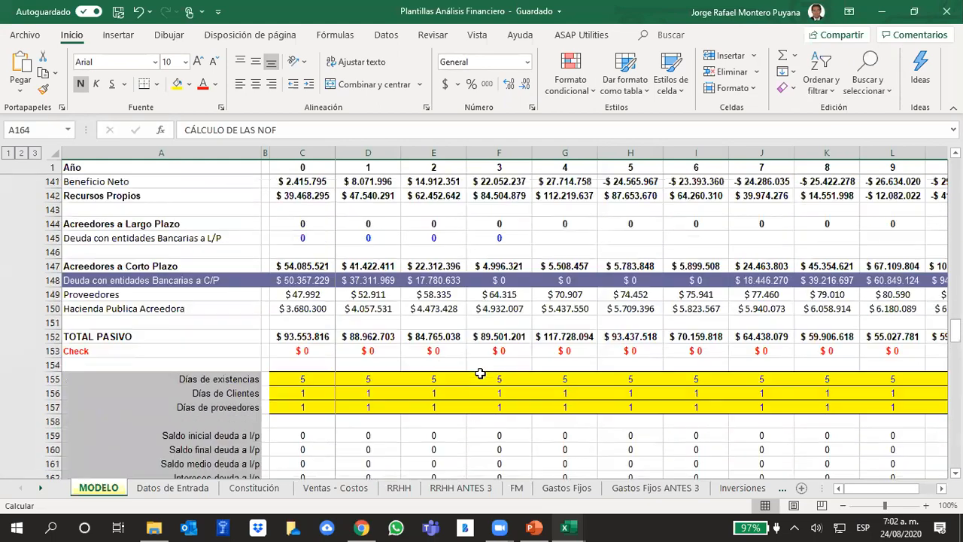
{"action": "scroll", "coordinate": [480, 373], "scroll_direction": "up", "scroll_amount": 14}
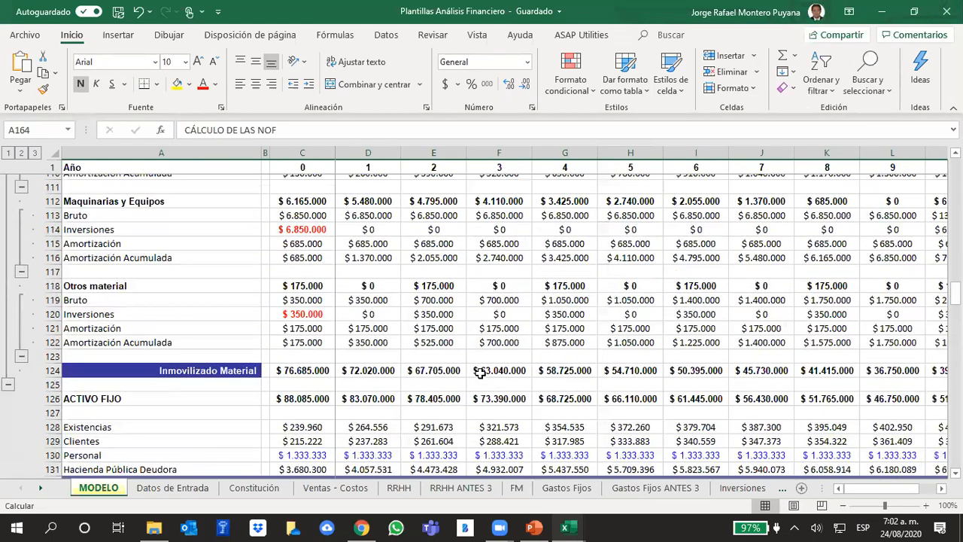
{"action": "scroll", "coordinate": [480, 373], "scroll_direction": "up", "scroll_amount": 14}
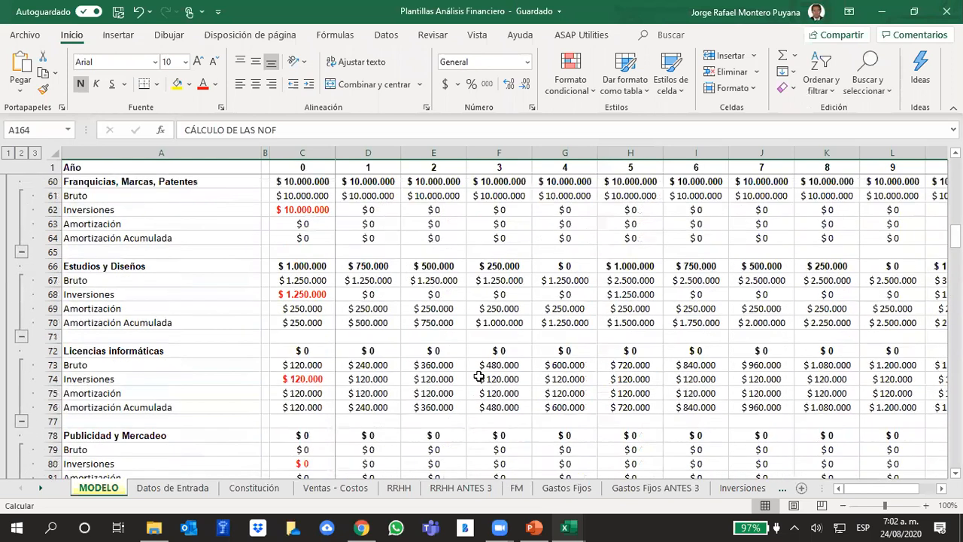
{"action": "scroll", "coordinate": [476, 384], "scroll_direction": "down", "scroll_amount": 1}
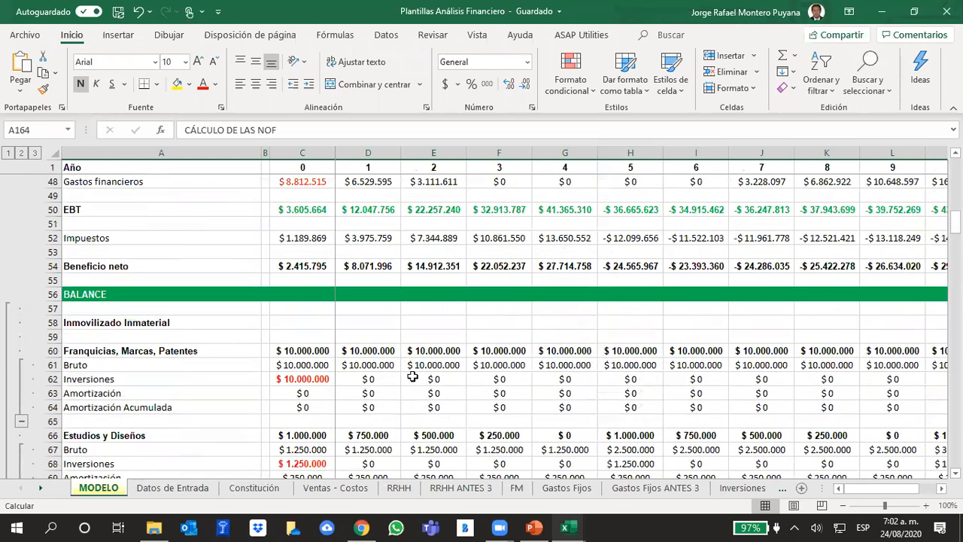
{"action": "scroll", "coordinate": [218, 344], "scroll_direction": "down", "scroll_amount": 1}
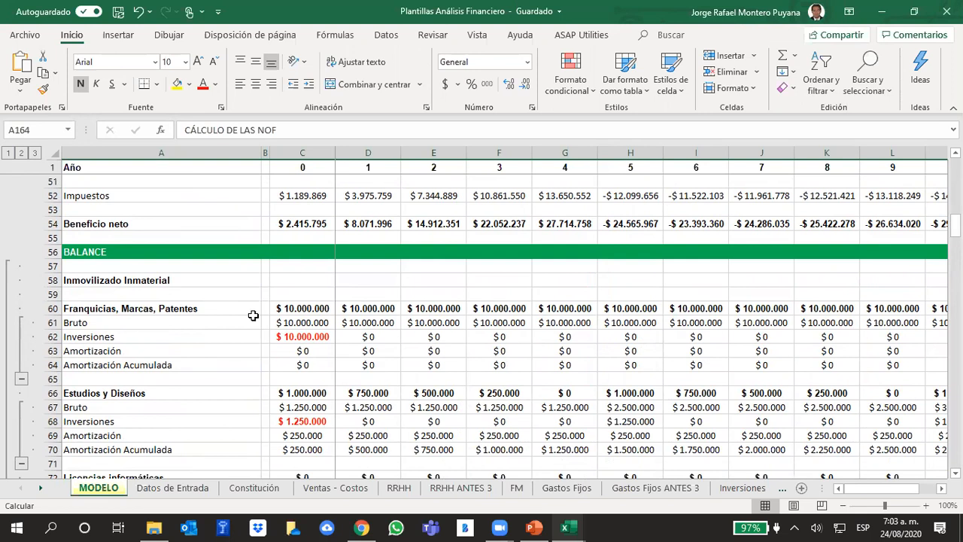
{"action": "scroll", "coordinate": [253, 315], "scroll_direction": "down", "scroll_amount": 1}
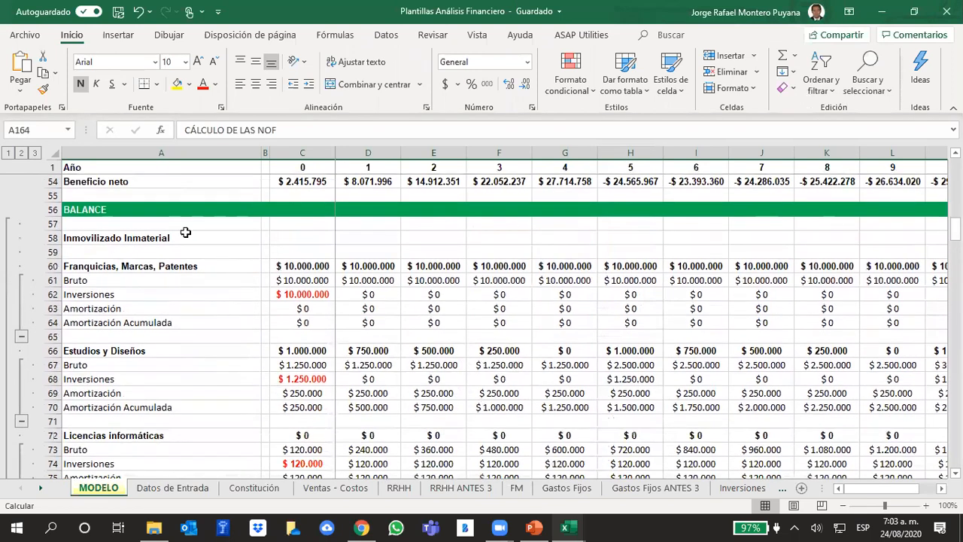
{"action": "left_click", "coordinate": [142, 240]}
{"action": "left_click", "coordinate": [112, 267]}
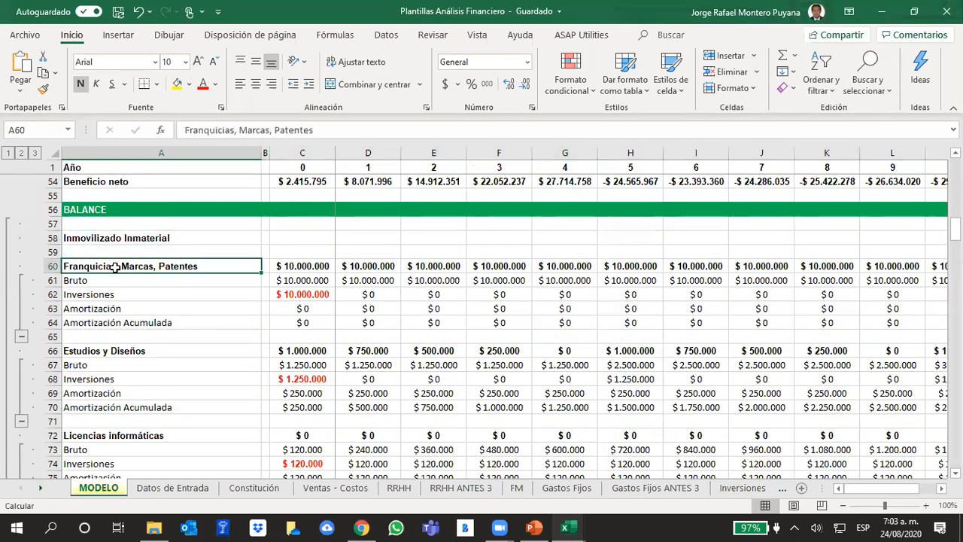
{"action": "left_click", "coordinate": [104, 365]}
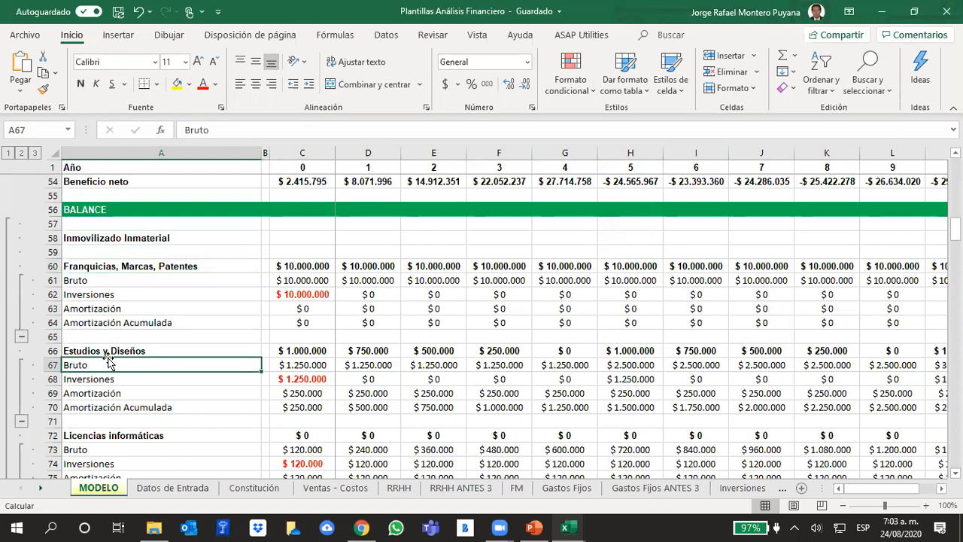
Review the remaining intangible and tangible fixed-asset blocks, from Licencias informáticas to Otros material, and the ACTIVO FIJO total.
{"action": "scroll", "coordinate": [199, 364], "scroll_direction": "down", "scroll_amount": 2}
{"action": "scroll", "coordinate": [204, 364], "scroll_direction": "down", "scroll_amount": 1}
{"action": "scroll", "coordinate": [138, 336], "scroll_direction": "down", "scroll_amount": 1}
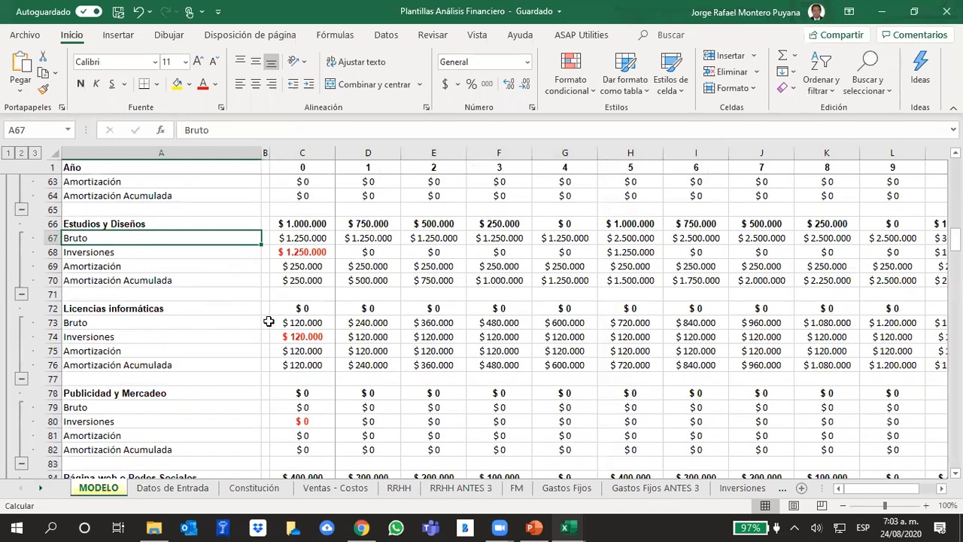
{"action": "scroll", "coordinate": [279, 328], "scroll_direction": "down", "scroll_amount": 1}
{"action": "scroll", "coordinate": [289, 333], "scroll_direction": "down", "scroll_amount": 2}
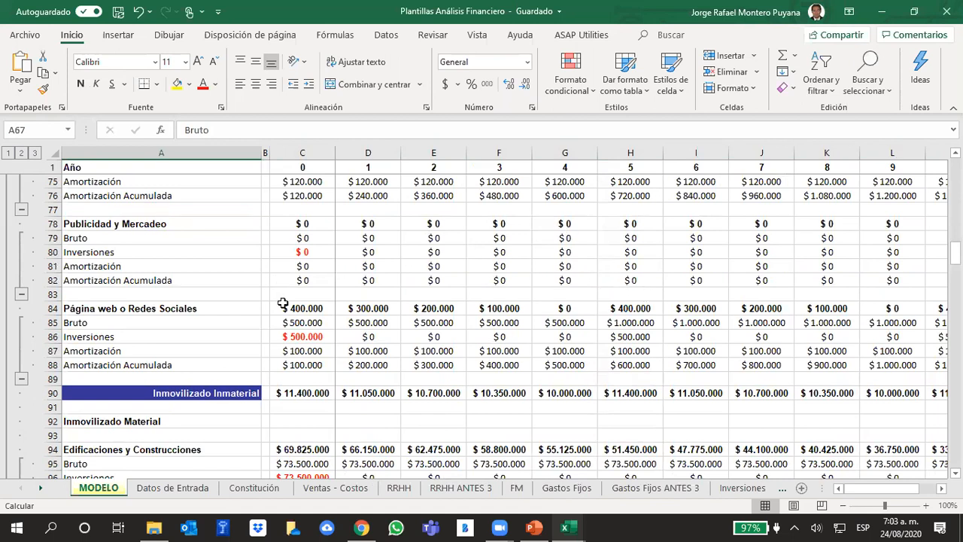
{"action": "scroll", "coordinate": [430, 269], "scroll_direction": "down", "scroll_amount": 4}
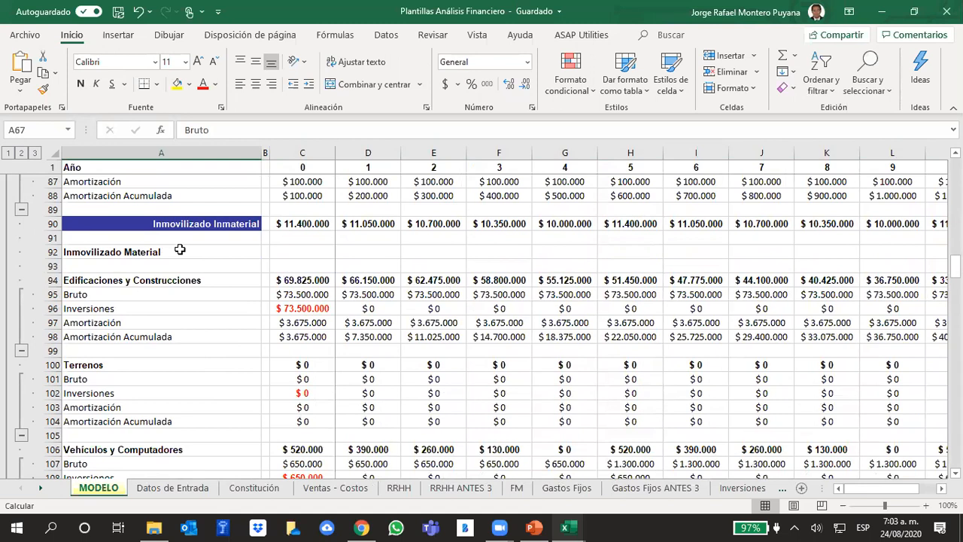
{"action": "scroll", "coordinate": [337, 256], "scroll_direction": "down", "scroll_amount": 2}
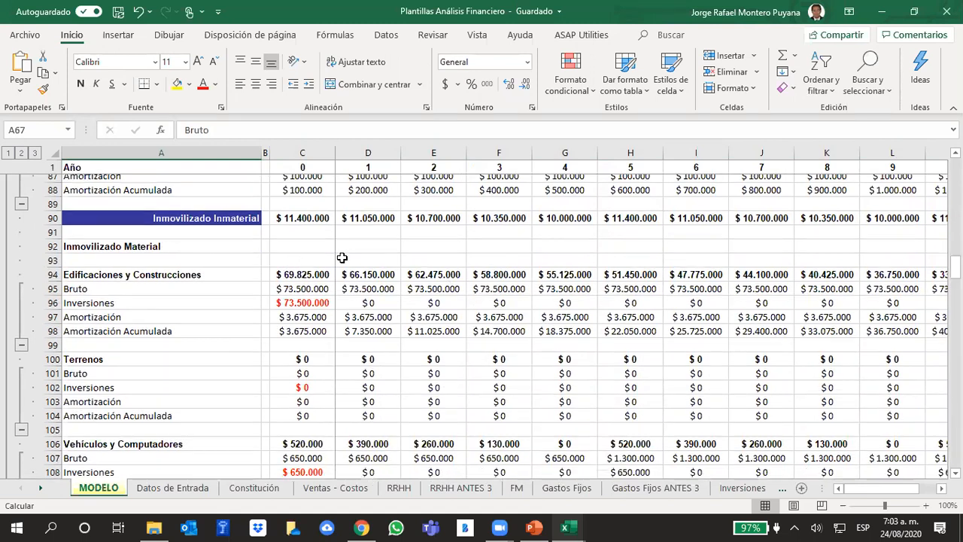
{"action": "scroll", "coordinate": [330, 275], "scroll_direction": "down", "scroll_amount": 1}
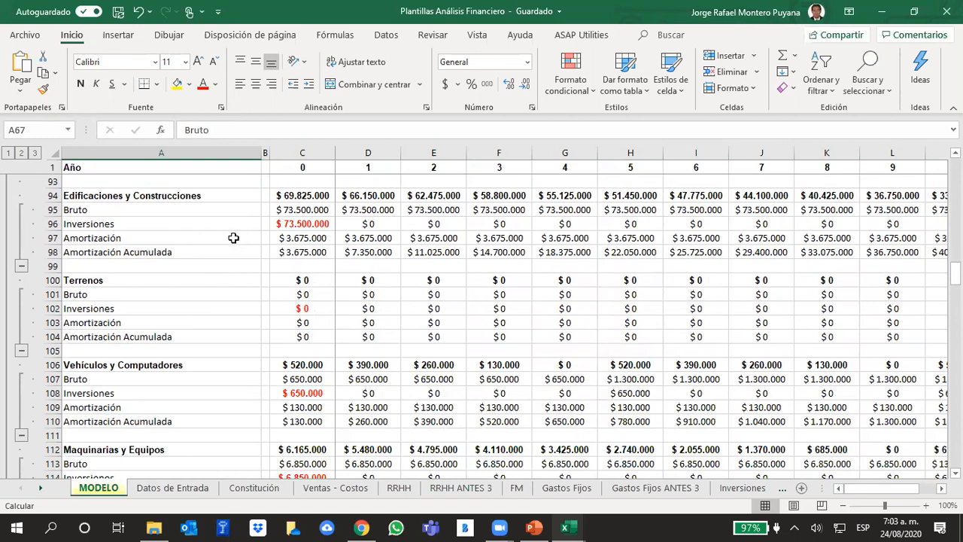
{"action": "scroll", "coordinate": [414, 336], "scroll_direction": "down", "scroll_amount": 4}
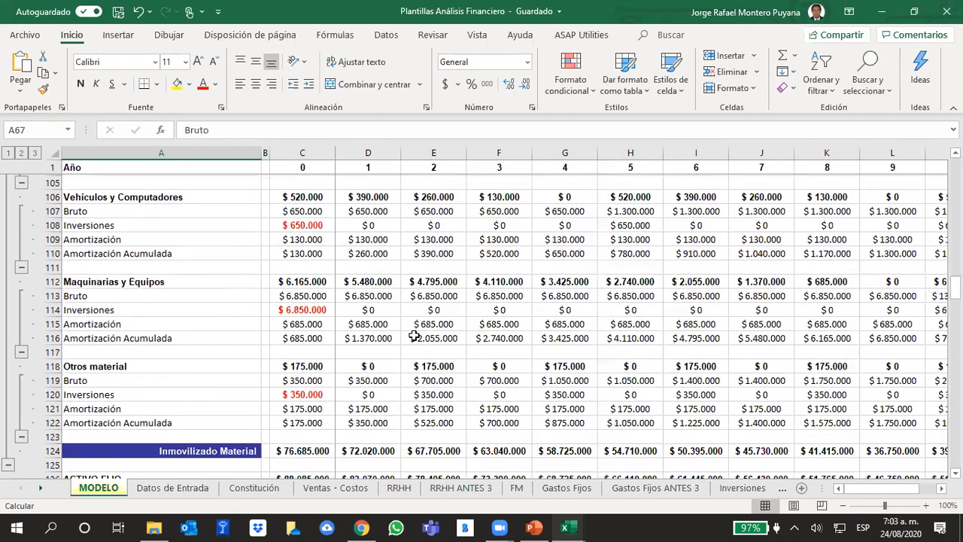
{"action": "scroll", "coordinate": [414, 336], "scroll_direction": "down", "scroll_amount": 1}
{"action": "scroll", "coordinate": [414, 336], "scroll_direction": "down", "scroll_amount": 2}
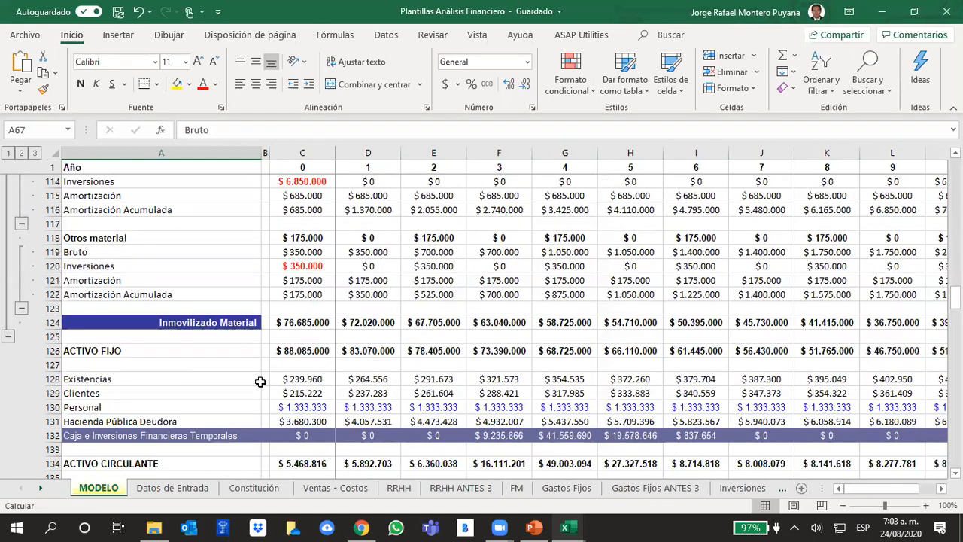
Inspect the year 0 ACTIVO CIRCULANTE sum formula in C134 and the current-asset lines it adds up.
{"action": "scroll", "coordinate": [258, 353], "scroll_direction": "down", "scroll_amount": 2}
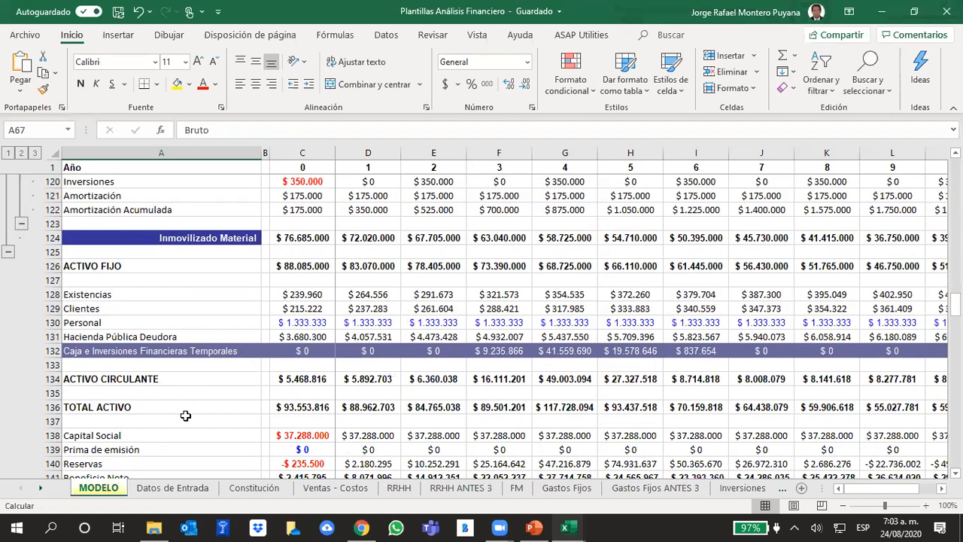
{"action": "left_click", "coordinate": [297, 379]}
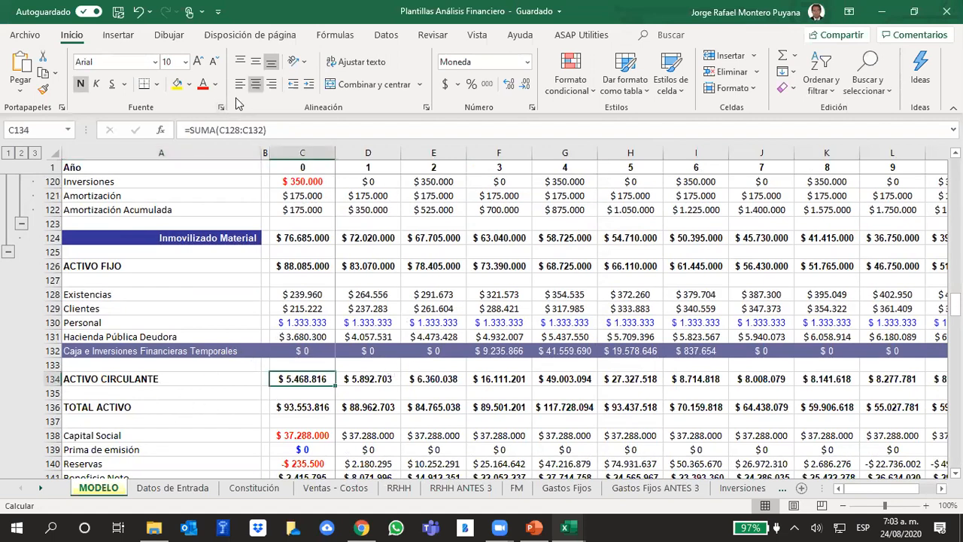
{"action": "key", "text": "F2"}
{"action": "left_click", "coordinate": [185, 309]}
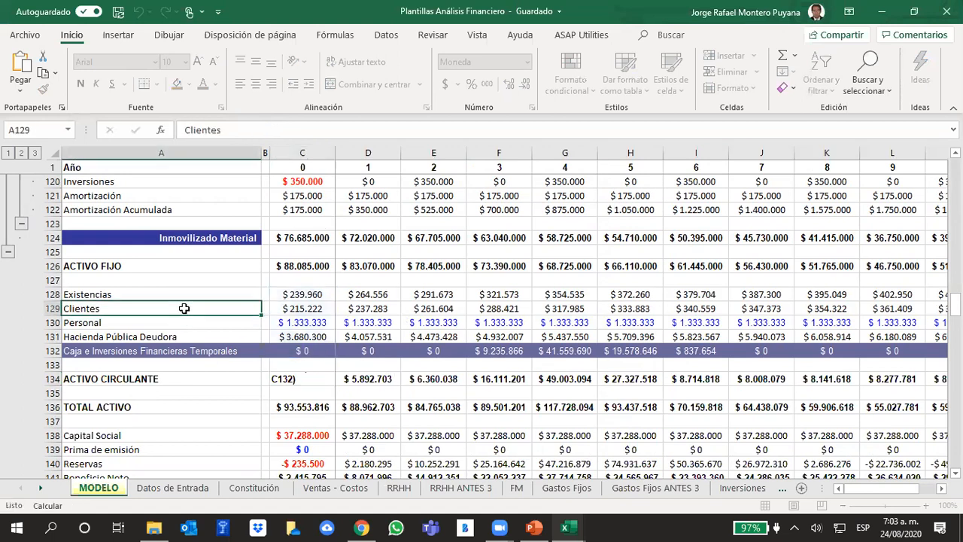
Highlight in turn the Existencias, Clientes and Personal rows 128 to 130 of the current assets.
{"action": "left_click", "coordinate": [51, 294]}
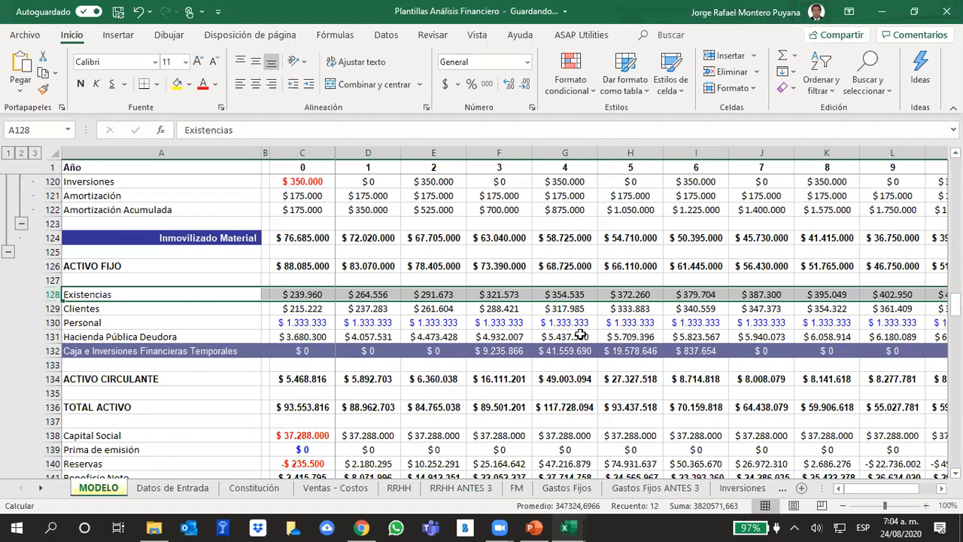
{"action": "left_click", "coordinate": [51, 309]}
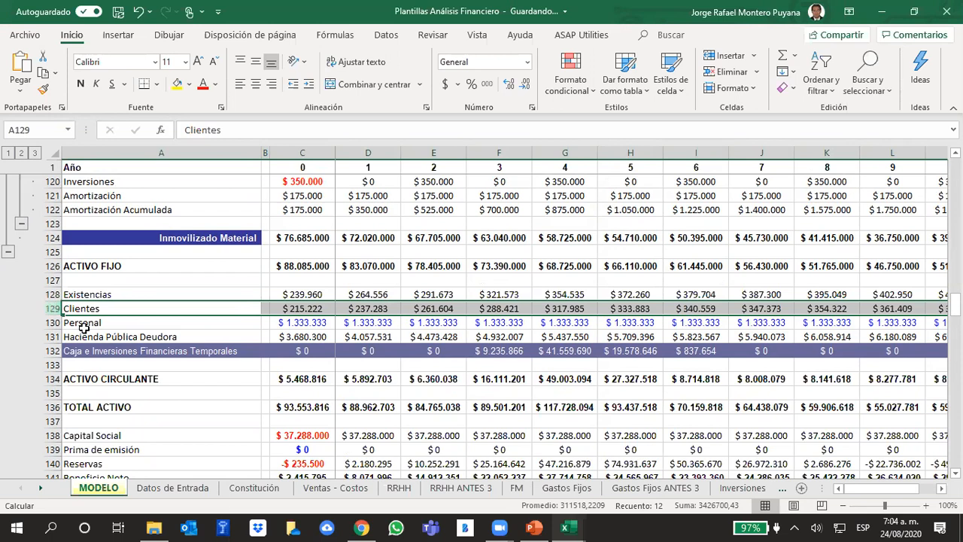
{"action": "left_click", "coordinate": [52, 322]}
{"action": "left_click_drag", "start_coordinate": [51, 321], "coordinate": [46, 322]}
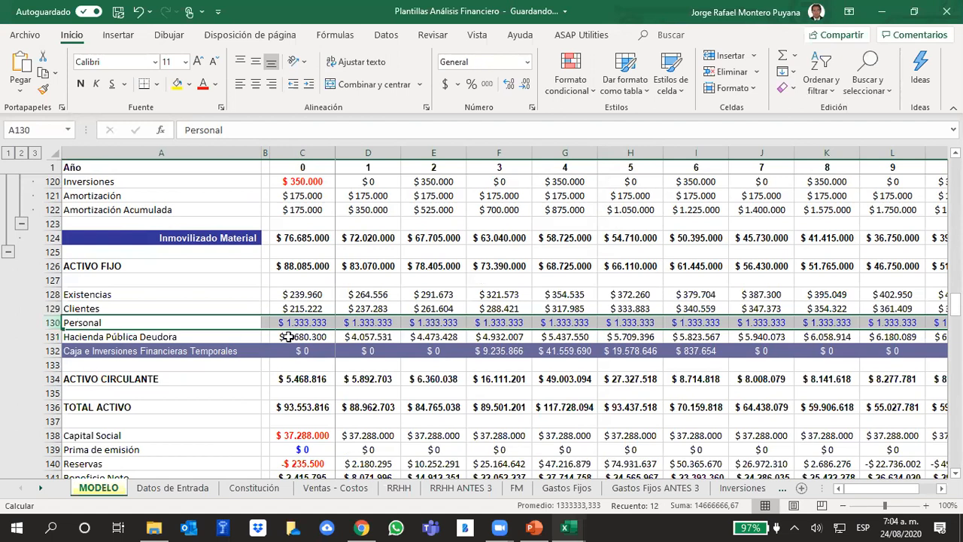
Trace the year 0 Existencias formula in C128 to its Días de existencias input in C155, leaving the formula unchanged.
{"action": "left_click", "coordinate": [319, 281]}
{"action": "left_click", "coordinate": [299, 294]}
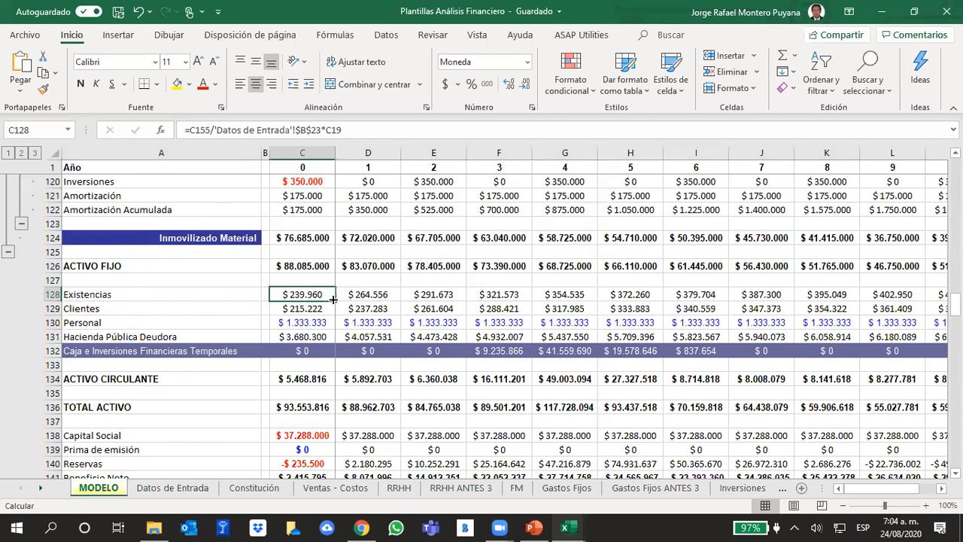
{"action": "left_click", "coordinate": [350, 125]}
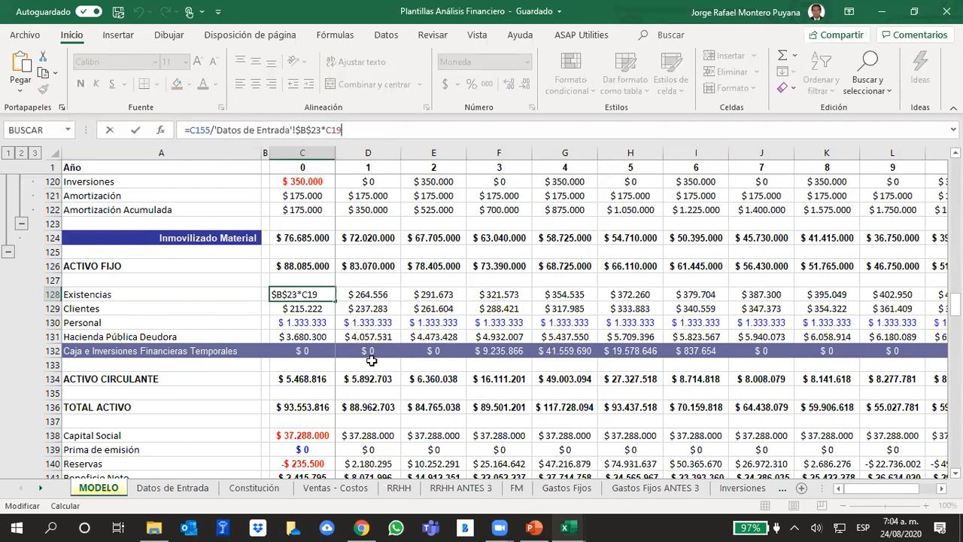
{"action": "scroll", "coordinate": [353, 416], "scroll_direction": "down", "scroll_amount": 1}
{"action": "scroll", "coordinate": [353, 416], "scroll_direction": "down", "scroll_amount": 4}
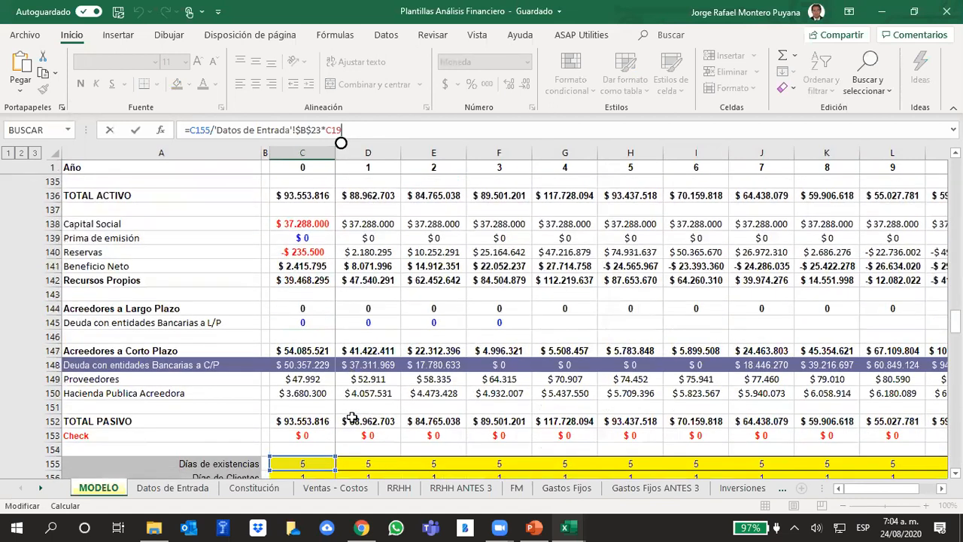
{"action": "scroll", "coordinate": [352, 416], "scroll_direction": "down", "scroll_amount": 2}
{"action": "left_click", "coordinate": [366, 365]}
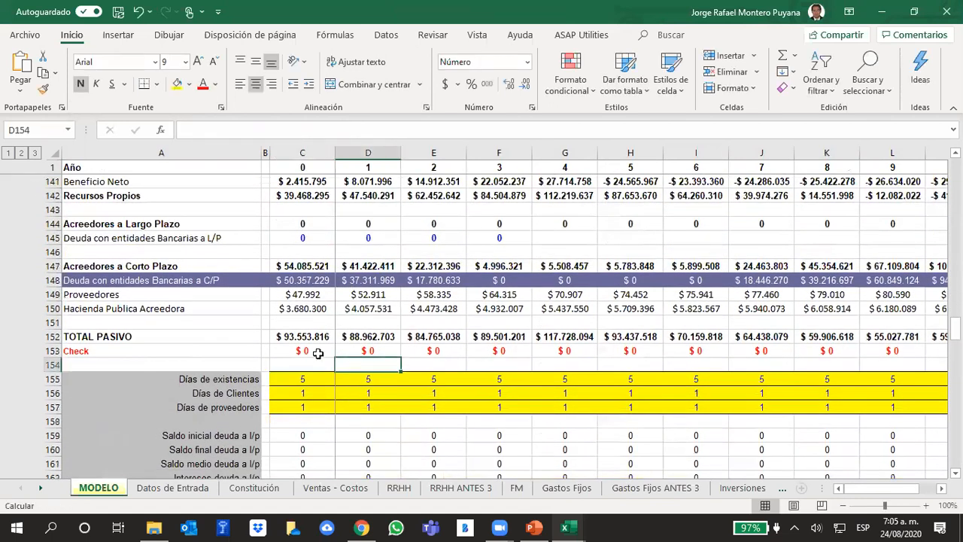
Trace the year 0 Existencias formula in C128 from Días de existencias in C155 to the Coste de las Ventas in C19.
{"action": "left_click", "coordinate": [296, 379]}
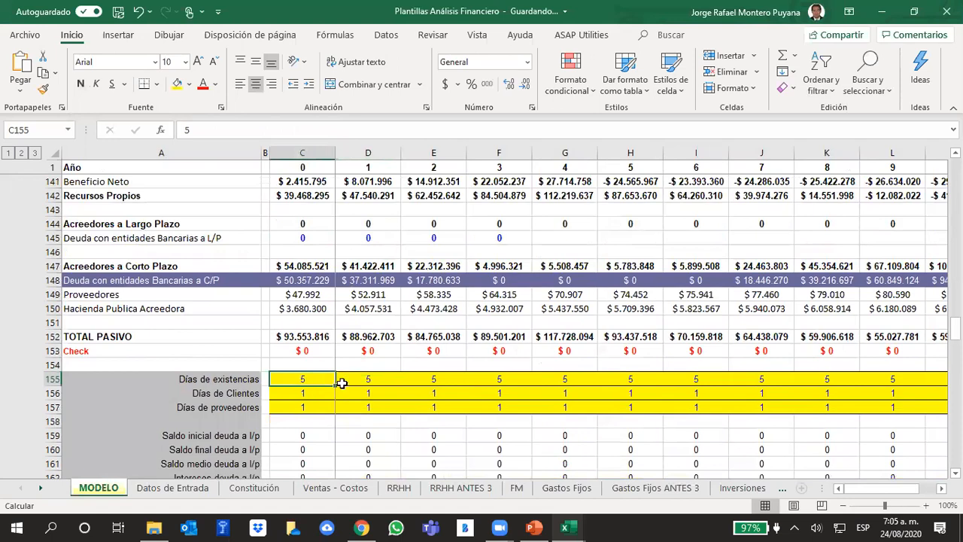
{"action": "scroll", "coordinate": [387, 361], "scroll_direction": "up", "scroll_amount": 8}
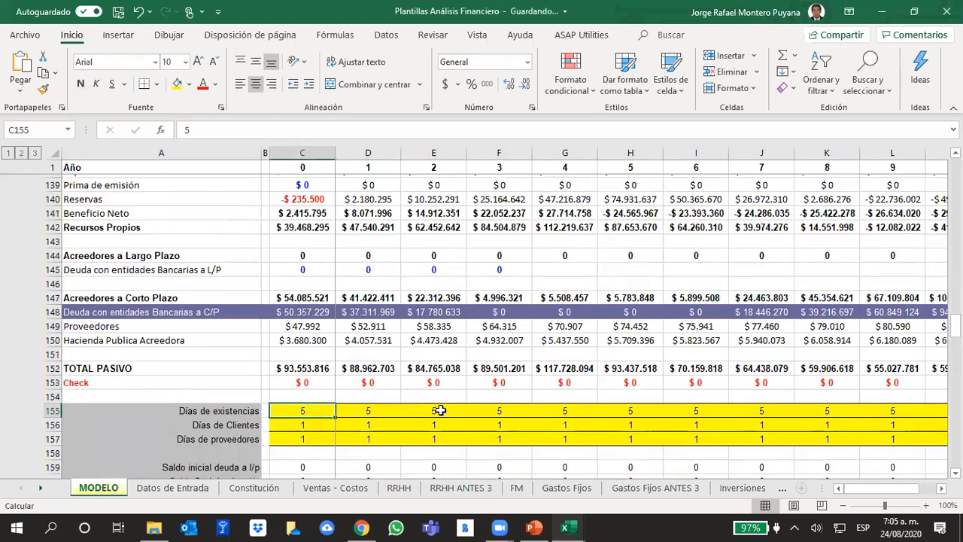
{"action": "scroll", "coordinate": [425, 411], "scroll_direction": "down", "scroll_amount": 5}
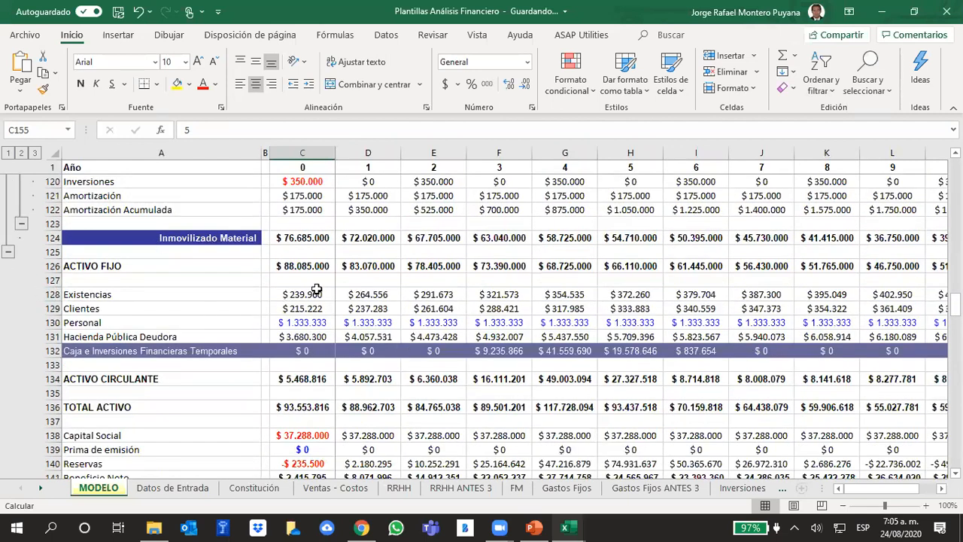
{"action": "left_click", "coordinate": [311, 293]}
{"action": "left_click", "coordinate": [360, 129]}
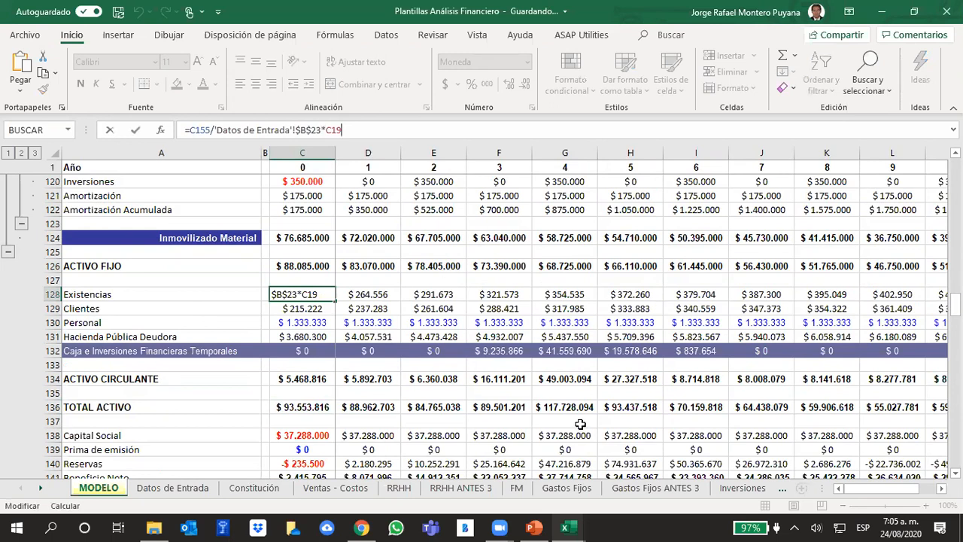
{"action": "scroll", "coordinate": [479, 269], "scroll_direction": "up", "scroll_amount": 20}
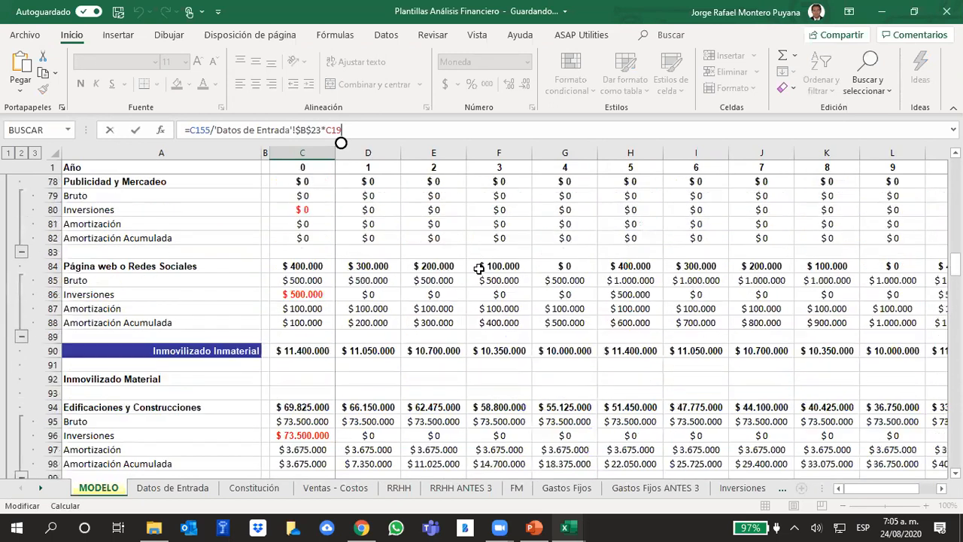
{"action": "scroll", "coordinate": [479, 269], "scroll_direction": "up", "scroll_amount": 18}
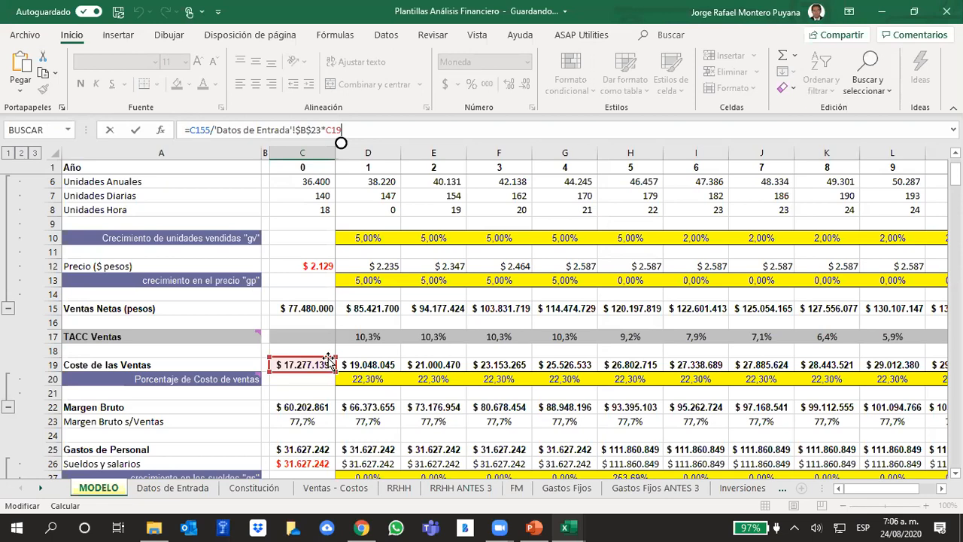
Return from Coste de las Ventas to the year 0 Días de existencias input in C155, leaving the Existencias formula unchanged.
{"action": "scroll", "coordinate": [258, 280], "scroll_direction": "down", "scroll_amount": 9}
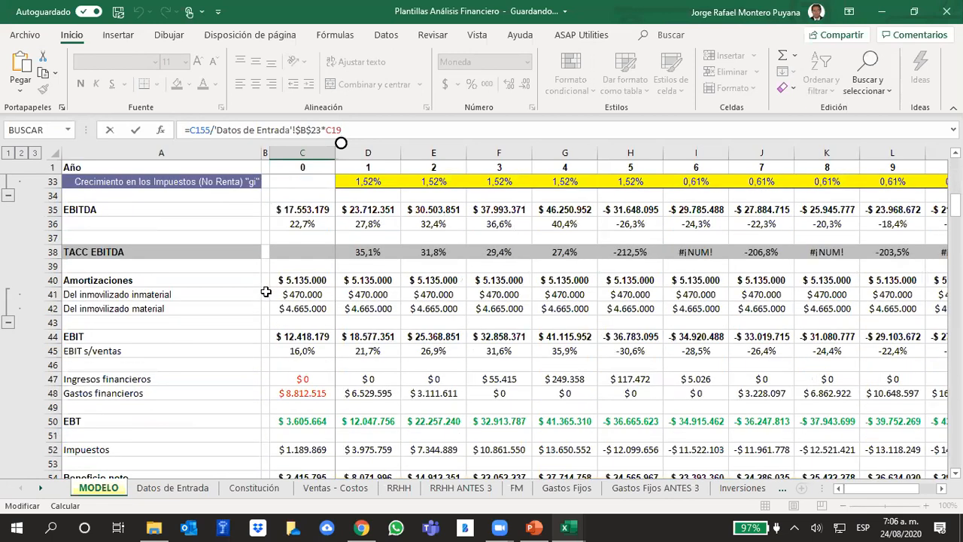
{"action": "scroll", "coordinate": [266, 292], "scroll_direction": "down", "scroll_amount": 10}
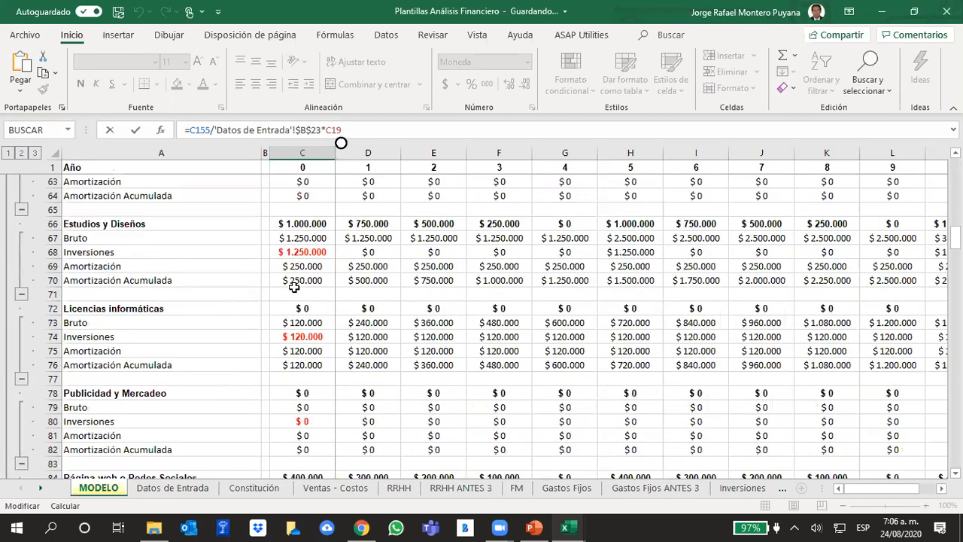
{"action": "scroll", "coordinate": [294, 288], "scroll_direction": "down", "scroll_amount": 20}
{"action": "scroll", "coordinate": [294, 286], "scroll_direction": "down", "scroll_amount": 5}
{"action": "scroll", "coordinate": [294, 286], "scroll_direction": "up", "scroll_amount": 5}
{"action": "scroll", "coordinate": [293, 294], "scroll_direction": "down", "scroll_amount": 3}
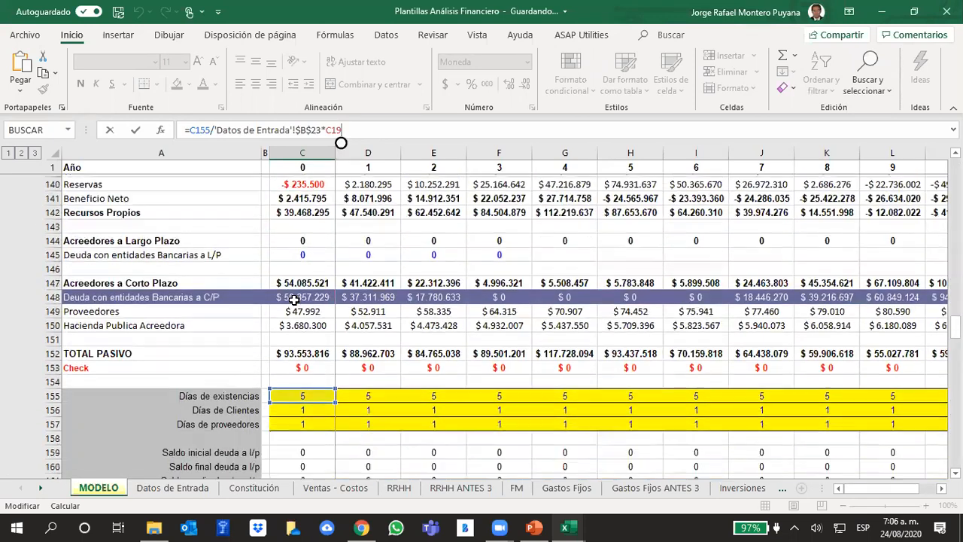
{"action": "scroll", "coordinate": [293, 299], "scroll_direction": "down", "scroll_amount": 1}
{"action": "left_click", "coordinate": [403, 364]}
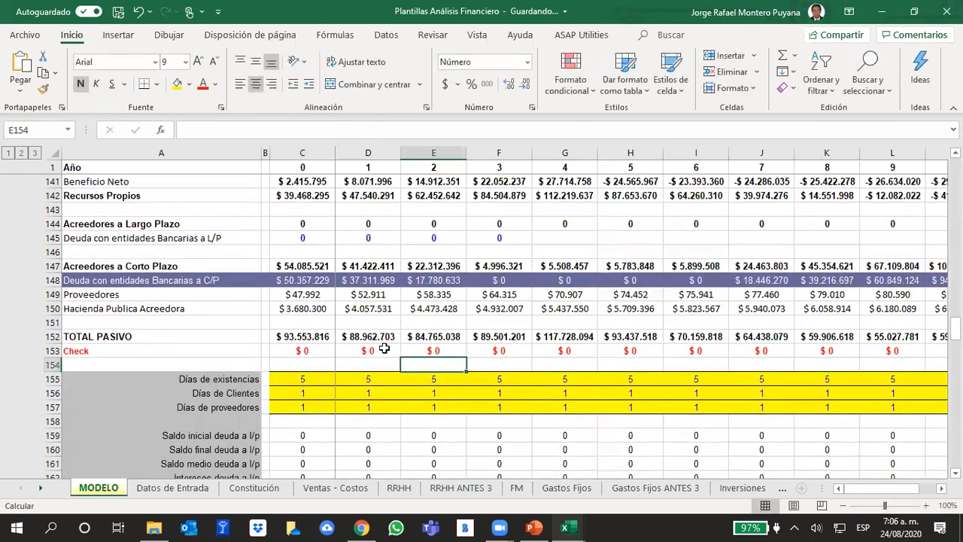
{"action": "left_click", "coordinate": [294, 374]}
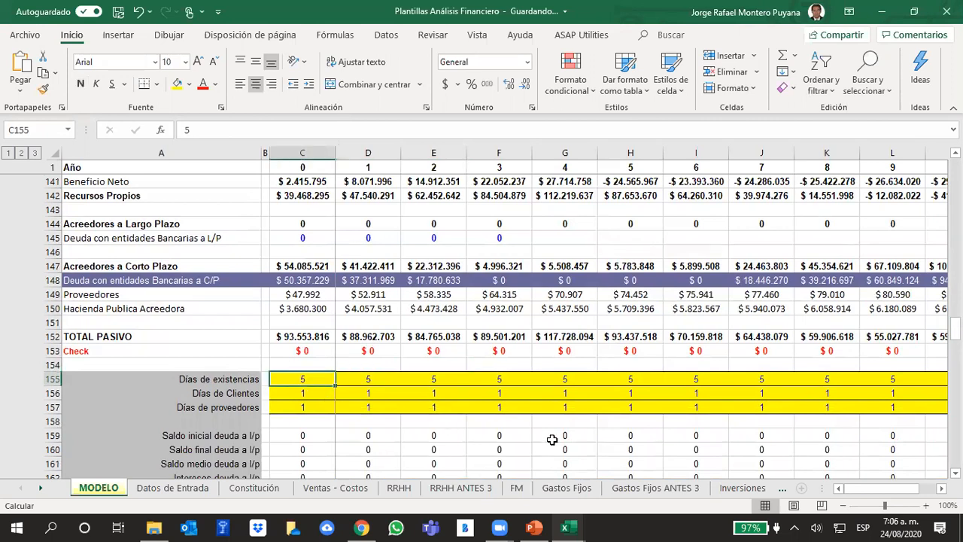
Go past the NOF calculation to the free cash flow block and inspect the year 0 Flujo de Caja Libre formula in C213.
{"action": "scroll", "coordinate": [519, 354], "scroll_direction": "down", "scroll_amount": 4}
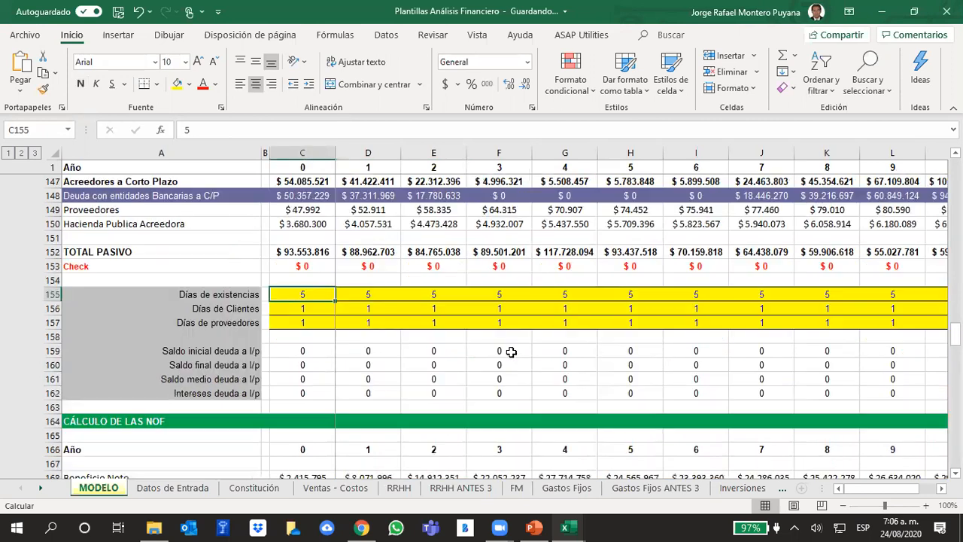
{"action": "scroll", "coordinate": [511, 342], "scroll_direction": "down", "scroll_amount": 13}
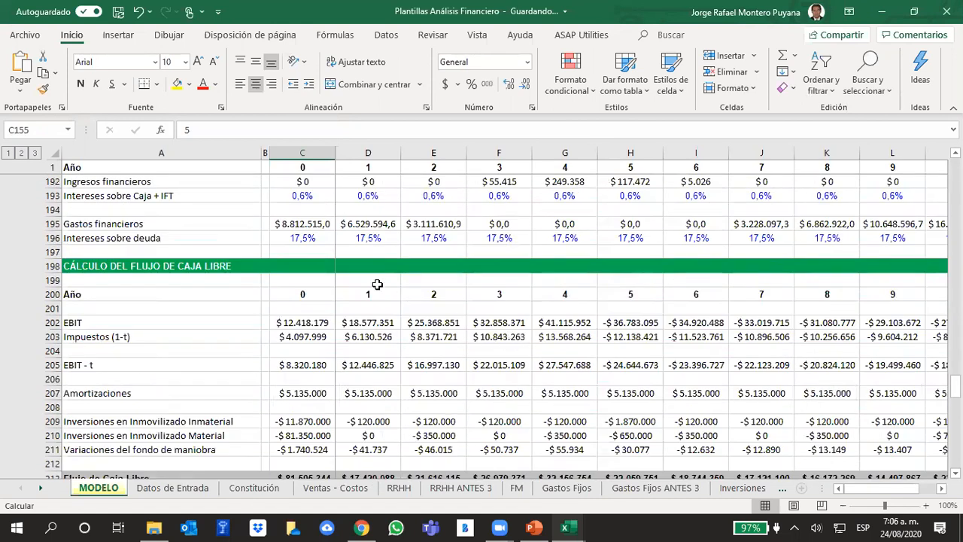
{"action": "scroll", "coordinate": [288, 278], "scroll_direction": "down", "scroll_amount": 5}
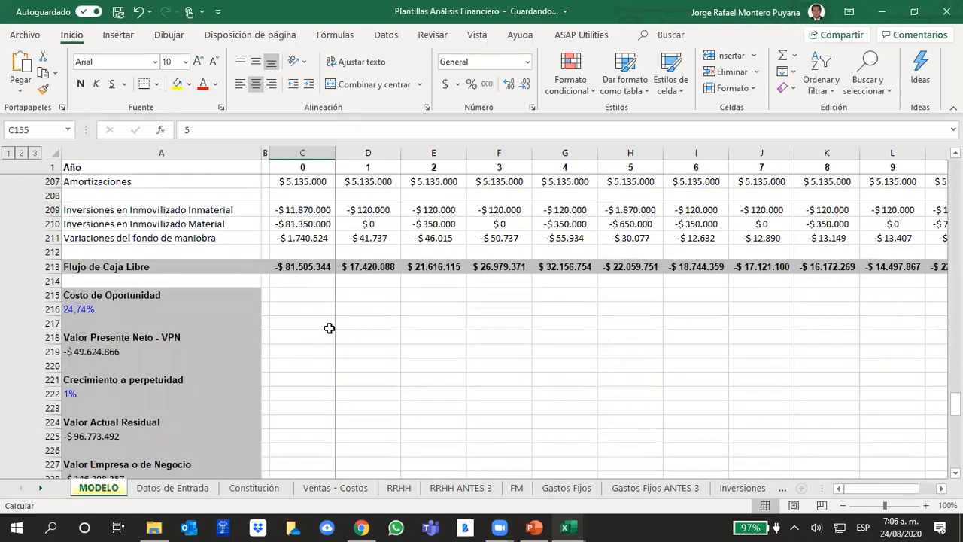
{"action": "left_click", "coordinate": [312, 270]}
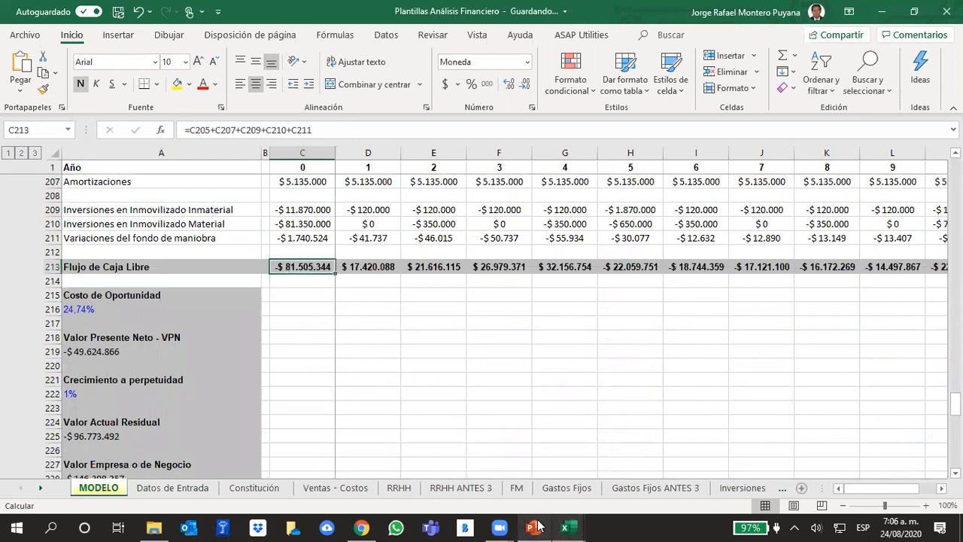
Compare the year 0 EBIT in C202 with the indirect-method cash flow diagram on slide 195 in PowerPoint, and return to Excel.
{"action": "left_click", "coordinate": [534, 528]}
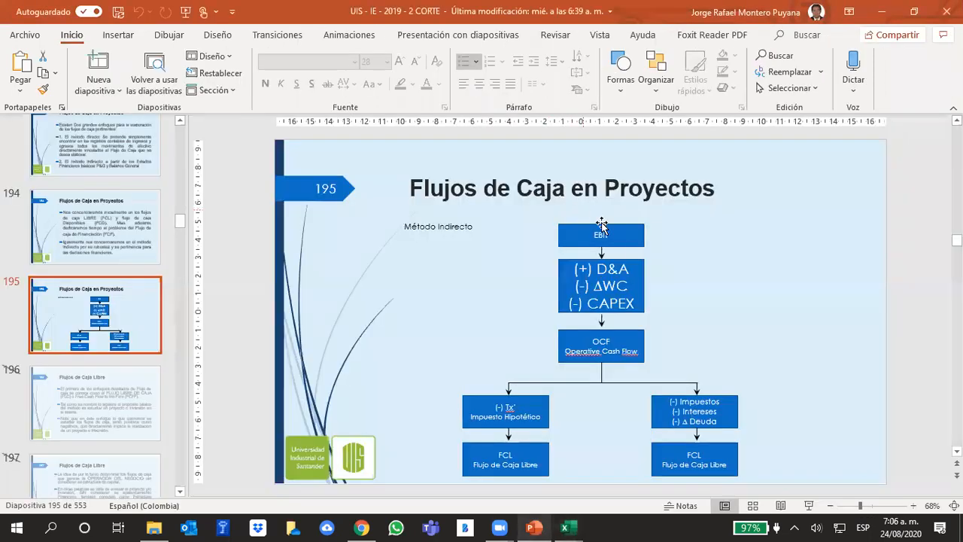
{"action": "left_click", "coordinate": [537, 526]}
{"action": "scroll", "coordinate": [407, 406], "scroll_direction": "up", "scroll_amount": 1}
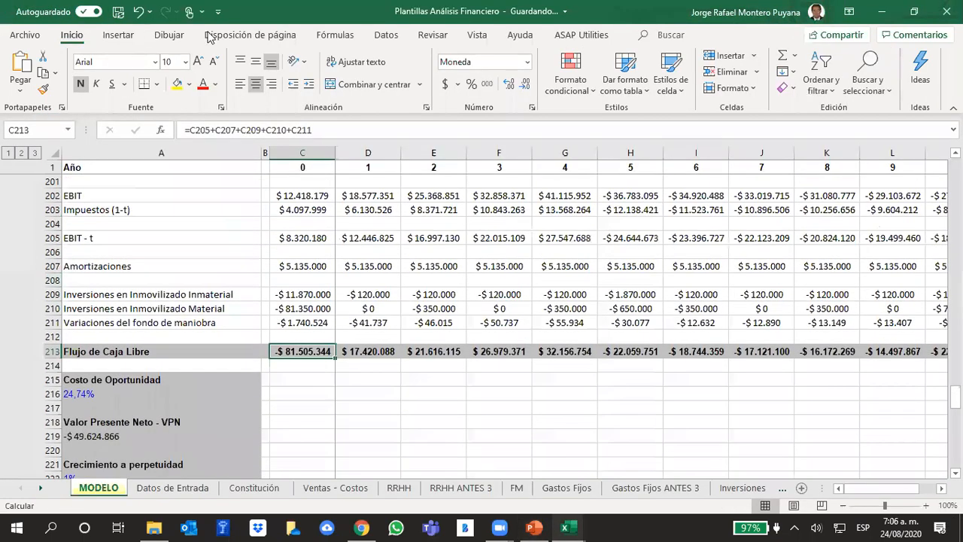
{"action": "scroll", "coordinate": [340, 263], "scroll_direction": "up", "scroll_amount": 1}
{"action": "left_click", "coordinate": [304, 239]}
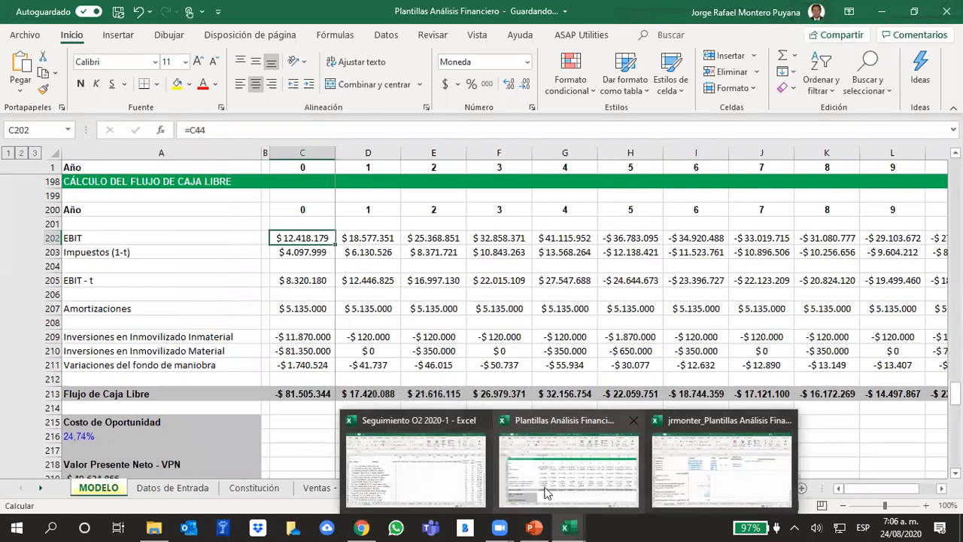
{"action": "left_click", "coordinate": [543, 527]}
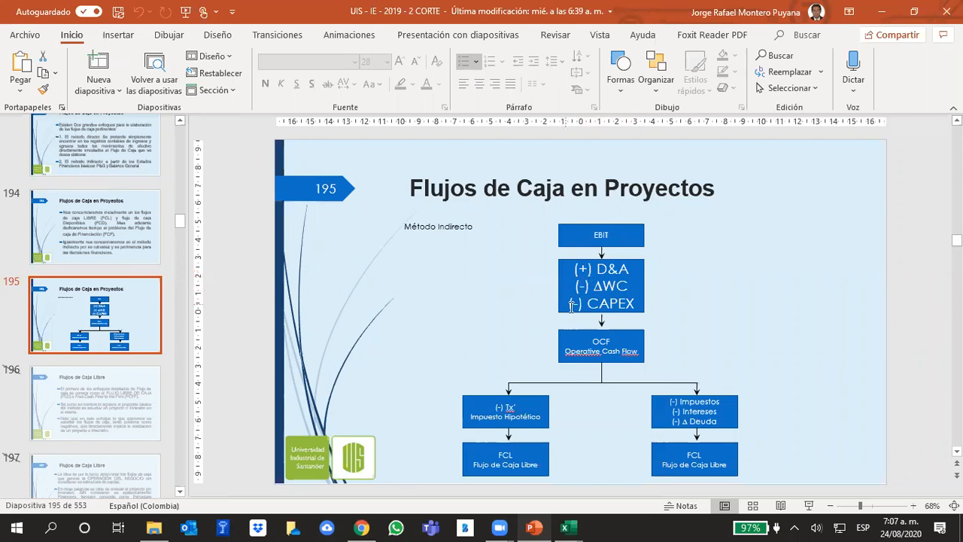
{"action": "left_click", "coordinate": [564, 527]}
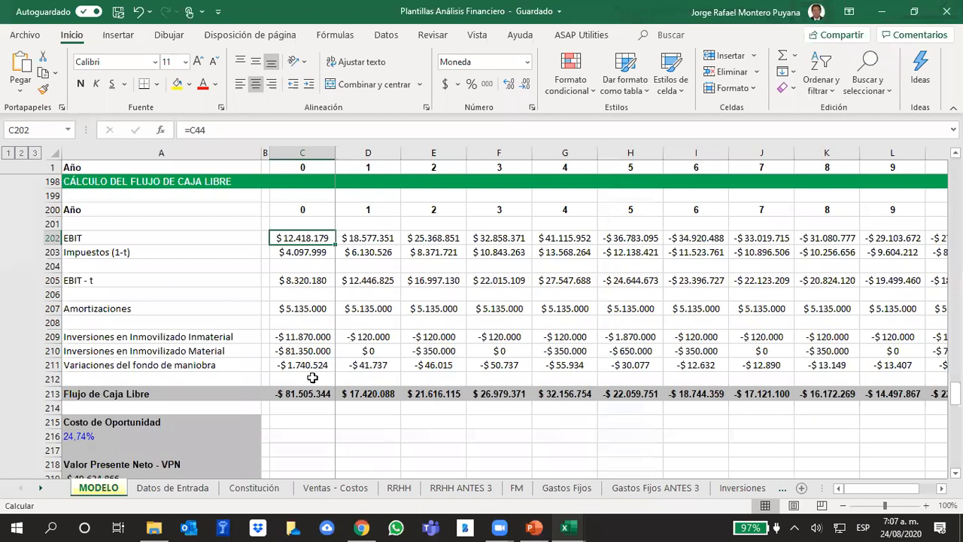
Inspect the cells summed by the year 0 Flujo de Caja Libre formula in C213, including the Amortizaciones link in C207.
{"action": "left_click", "coordinate": [299, 393]}
{"action": "left_click", "coordinate": [315, 131]}
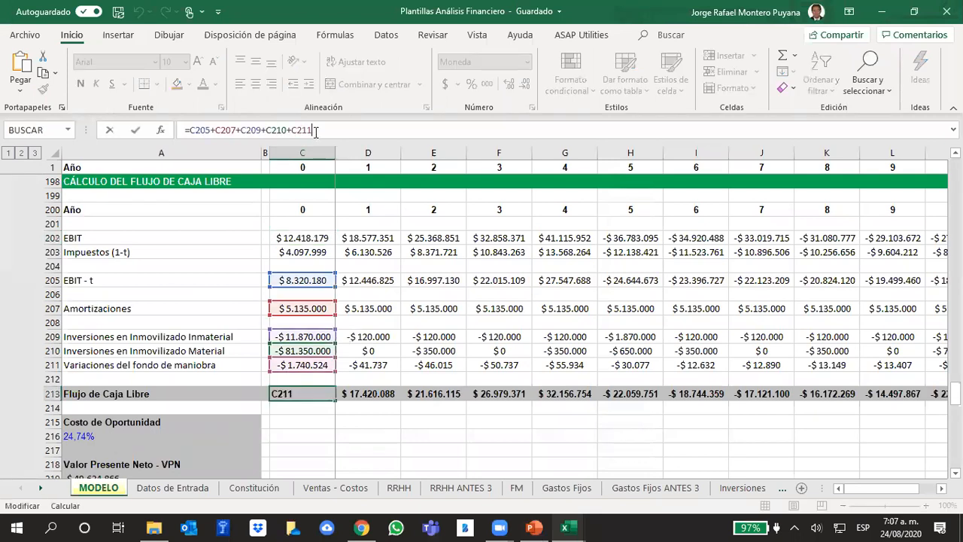
{"action": "left_click", "coordinate": [210, 263]}
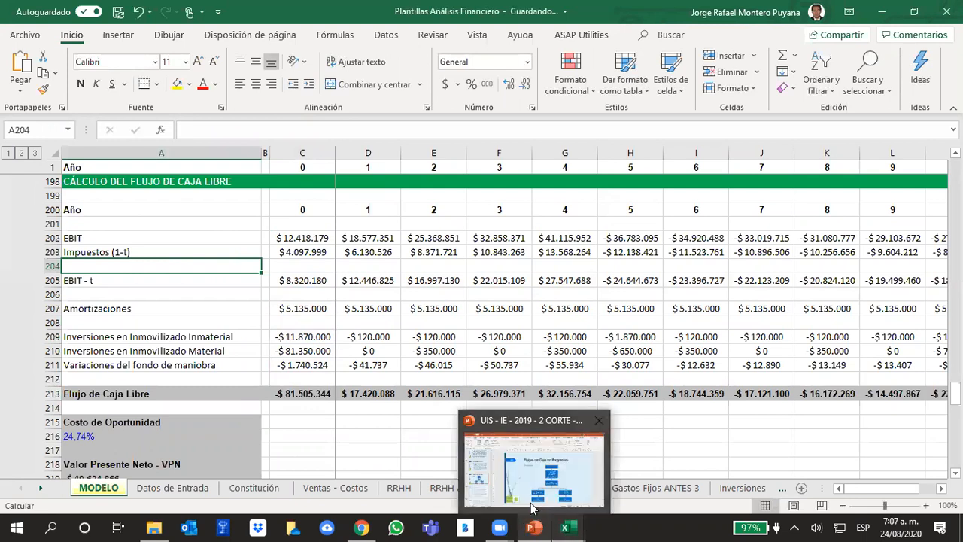
{"action": "left_click", "coordinate": [305, 309]}
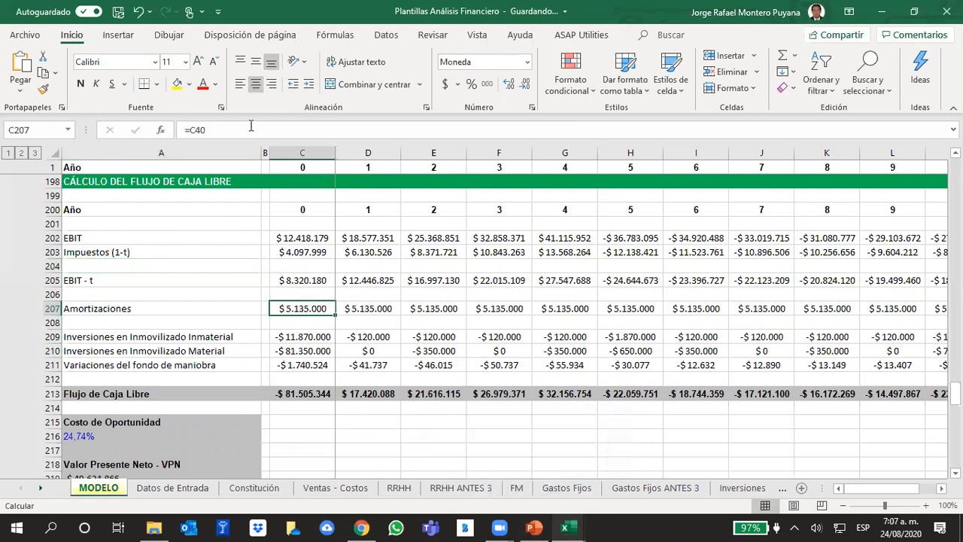
{"action": "left_click", "coordinate": [322, 393]}
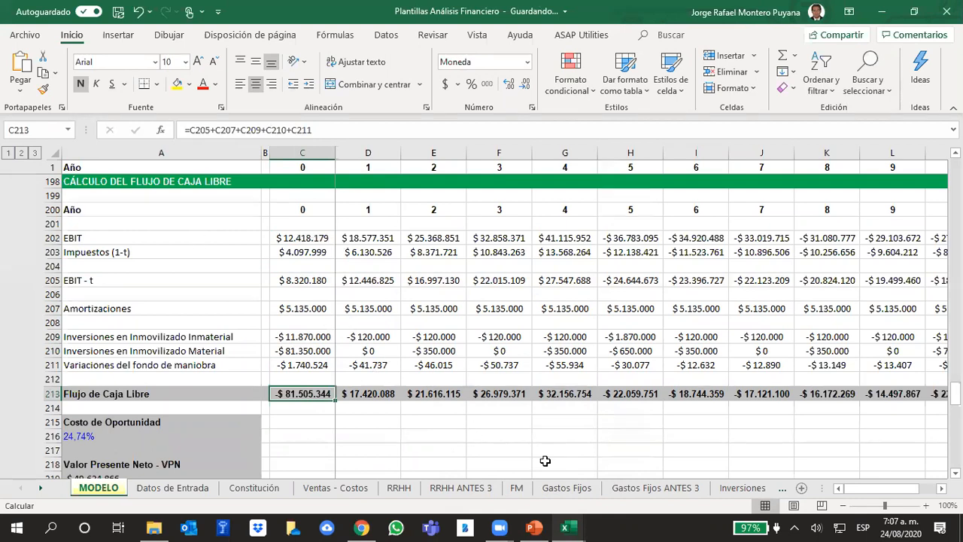
{"action": "left_click", "coordinate": [316, 131]}
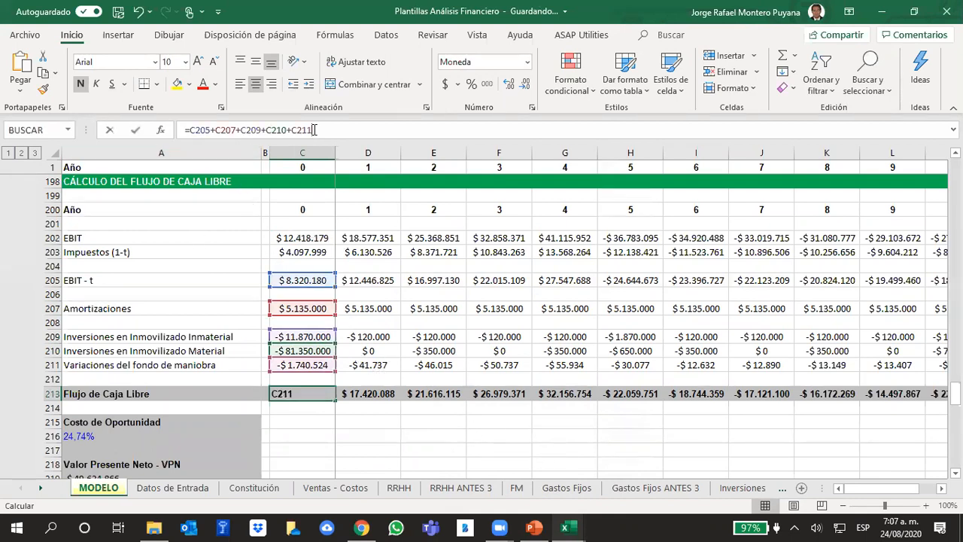
{"action": "left_click", "coordinate": [163, 292]}
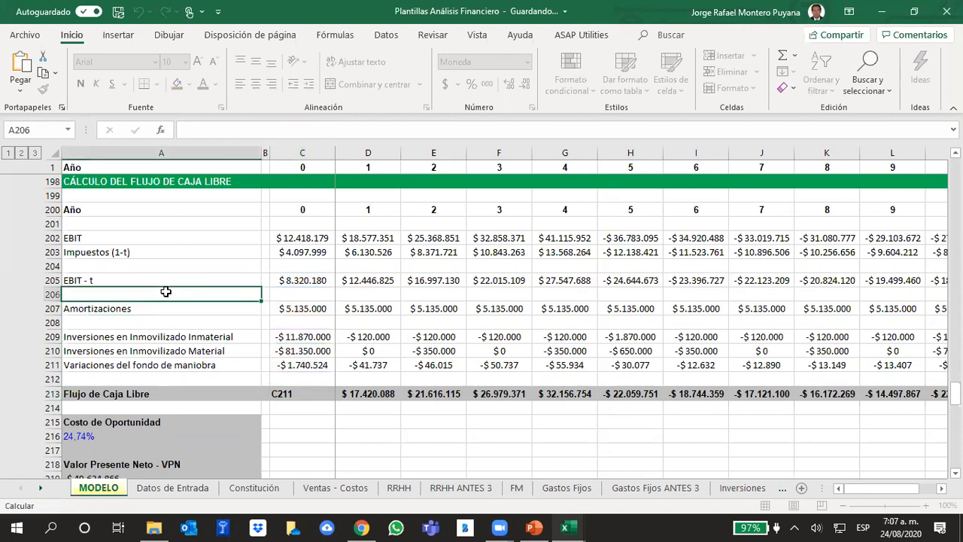
Check the year 0 Impuestos (1-t) formula in C203 against the hypothetical tax branch on PowerPoint slide 195, and return to Excel.
{"action": "left_click", "coordinate": [293, 253]}
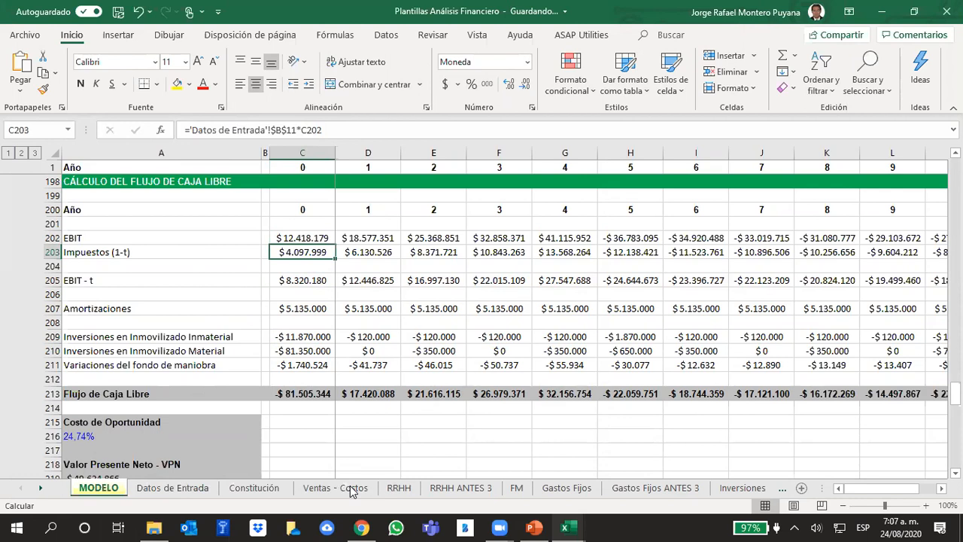
{"action": "left_click", "coordinate": [534, 528]}
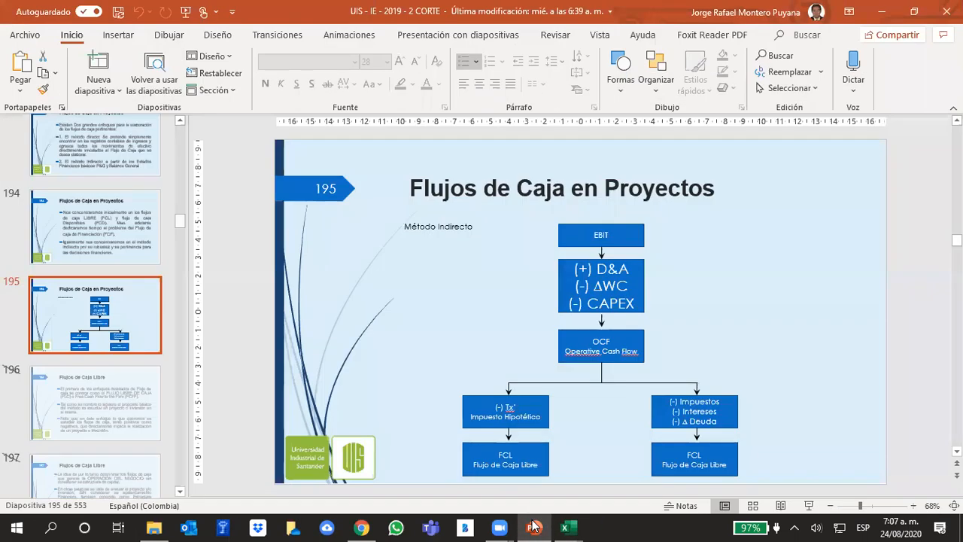
{"action": "left_click", "coordinate": [537, 527]}
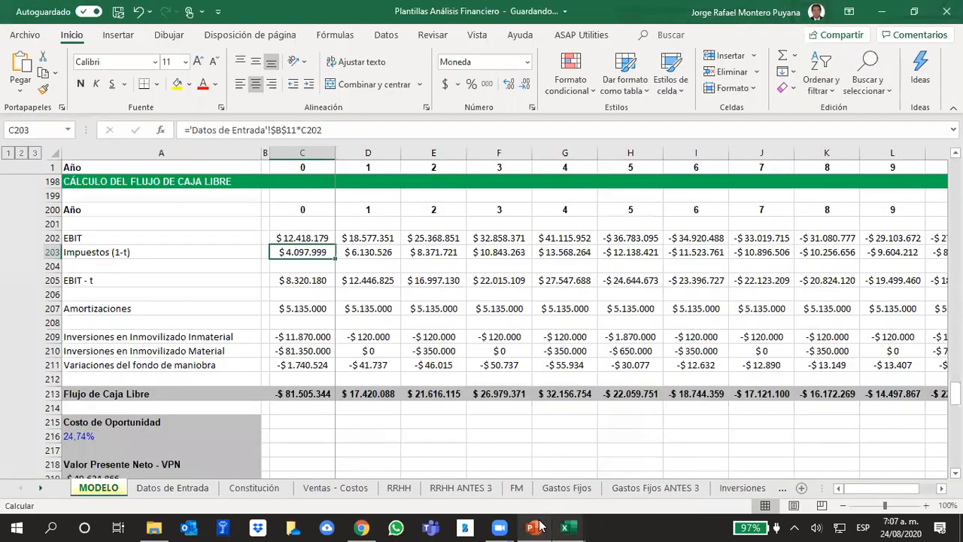
{"action": "left_click", "coordinate": [536, 527]}
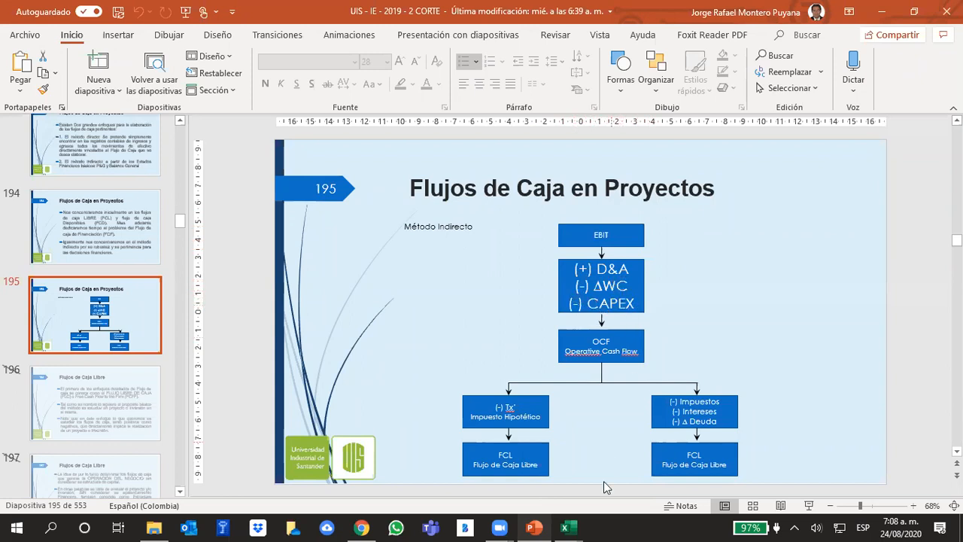
{"action": "mouse_move", "coordinate": [572, 526]}
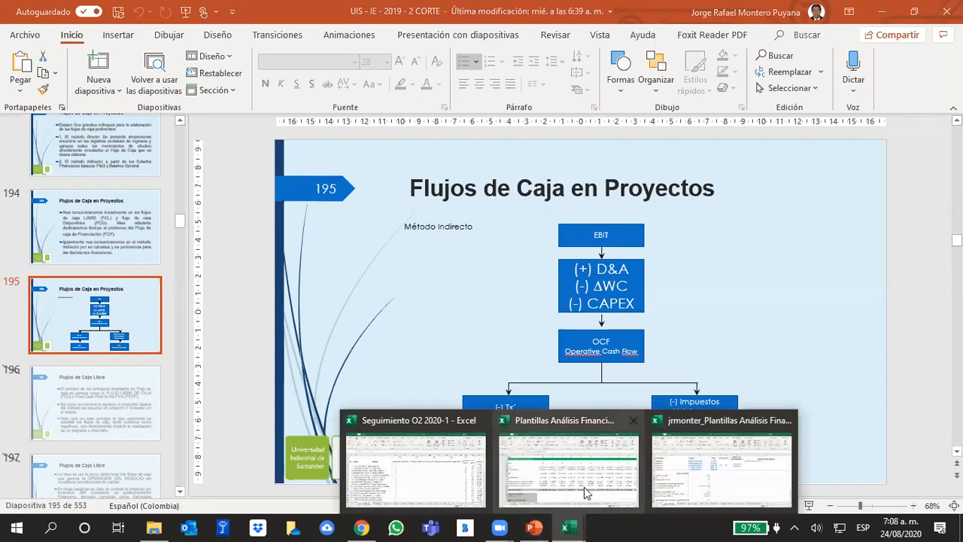
{"action": "left_click", "coordinate": [588, 491]}
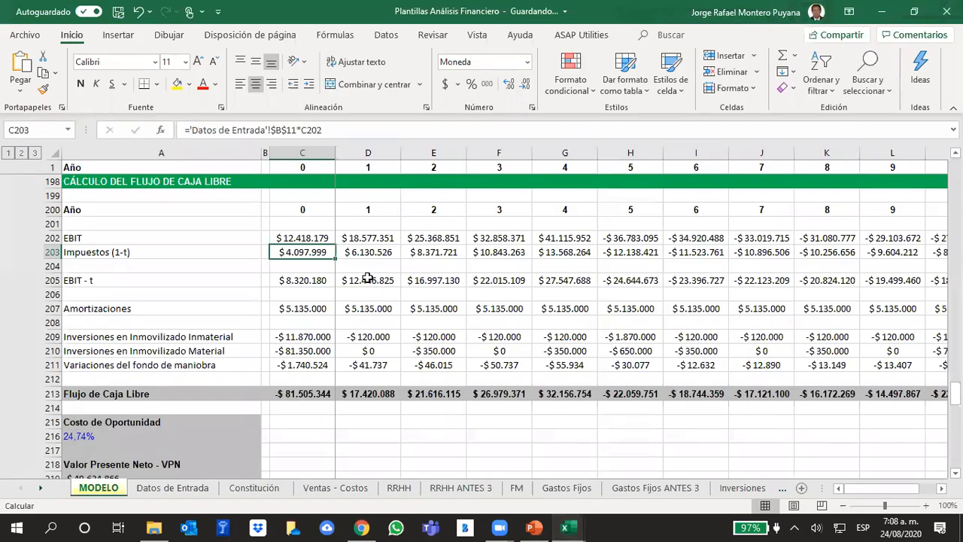
Review the year 0 EBIT, Amortizaciones and both fixed-asset investment lines of the free cash flow in turn.
{"action": "key", "text": "Up"}
{"action": "left_click", "coordinate": [303, 306]}
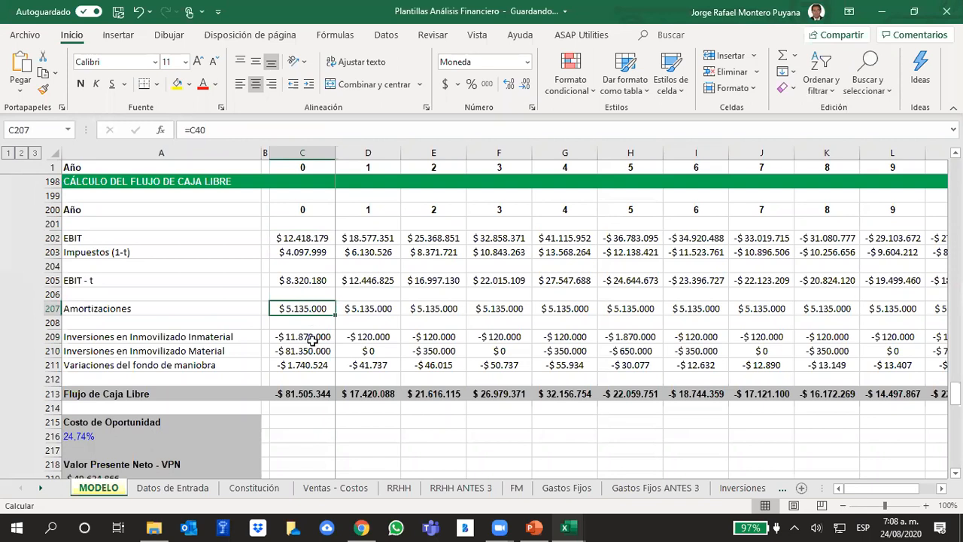
{"action": "left_click_drag", "start_coordinate": [309, 337], "coordinate": [304, 351]}
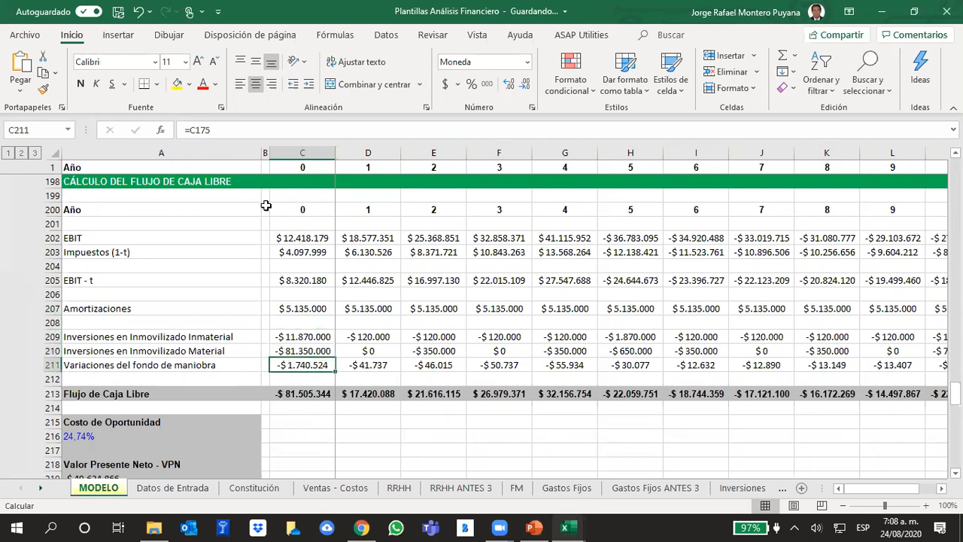
Trace the year 0 Variaciones del fondo de maniobra link in C211 to C175 and inspect the cells its sum covers.
{"action": "left_click", "coordinate": [229, 132]}
{"action": "scroll", "coordinate": [301, 256], "scroll_direction": "up", "scroll_amount": 2}
{"action": "scroll", "coordinate": [308, 263], "scroll_direction": "up", "scroll_amount": 7}
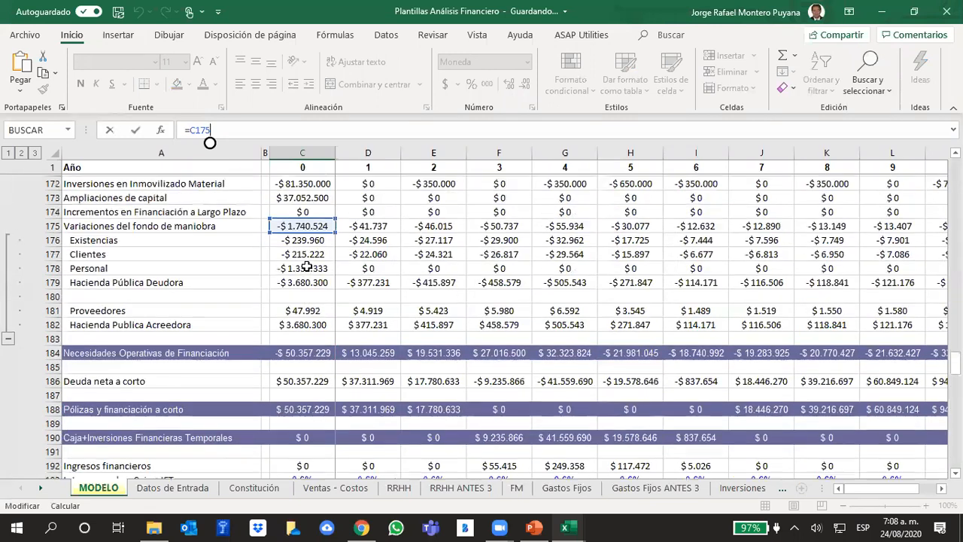
{"action": "left_click", "coordinate": [313, 266]}
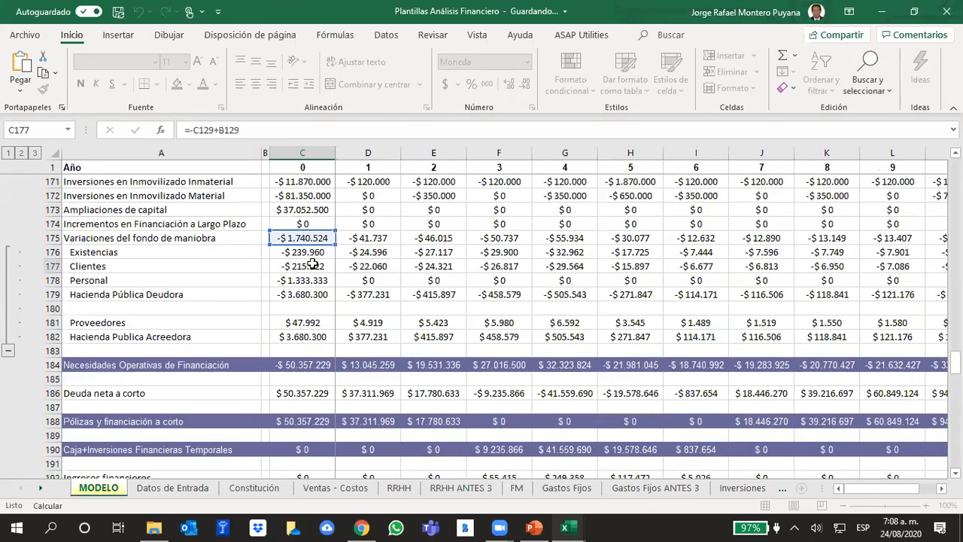
{"action": "left_click", "coordinate": [293, 236]}
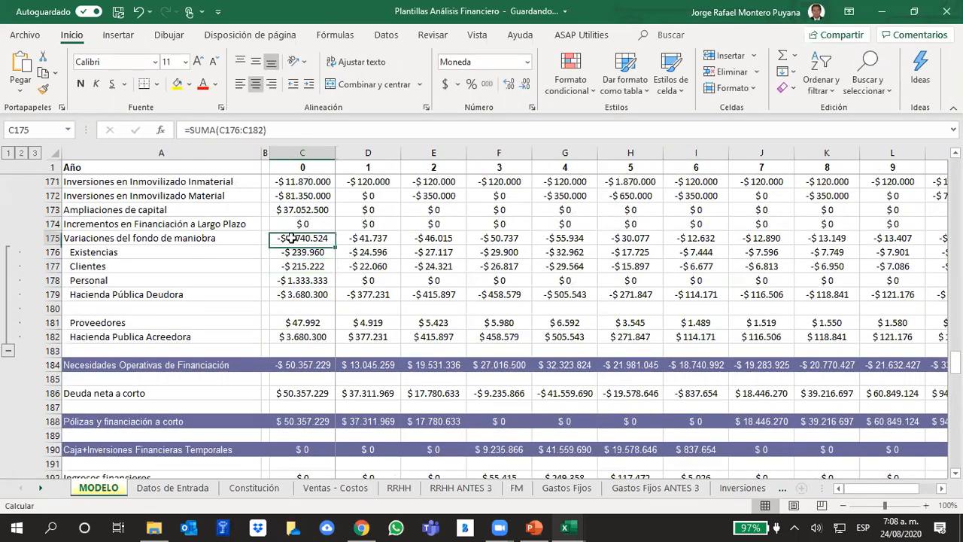
{"action": "left_click", "coordinate": [266, 130]}
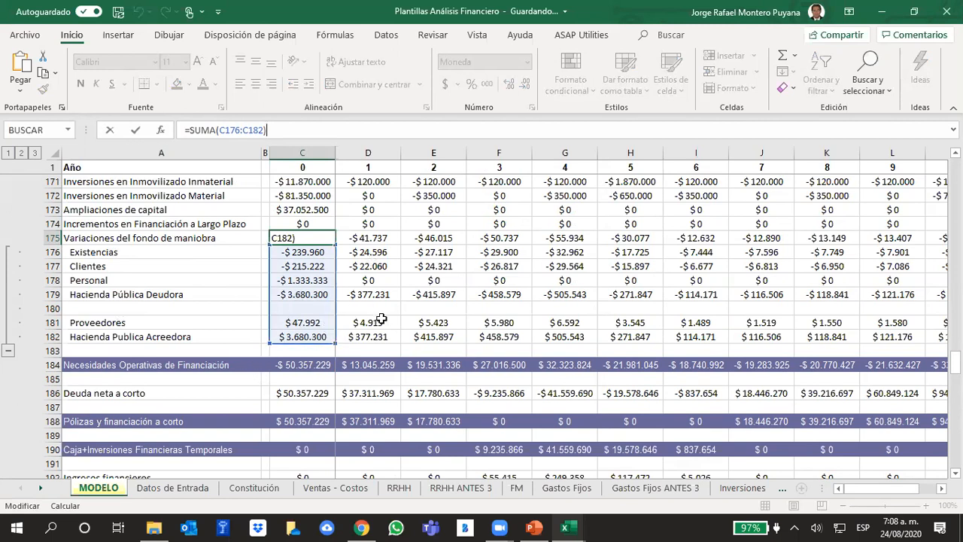
{"action": "scroll", "coordinate": [265, 273], "scroll_direction": "down", "scroll_amount": 8}
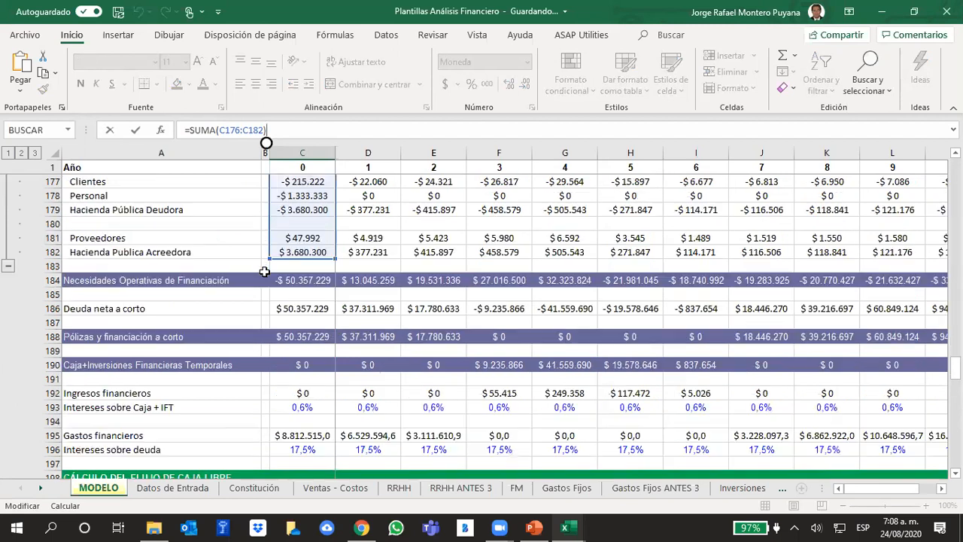
{"action": "scroll", "coordinate": [265, 269], "scroll_direction": "down", "scroll_amount": 1}
{"action": "left_click", "coordinate": [379, 437]}
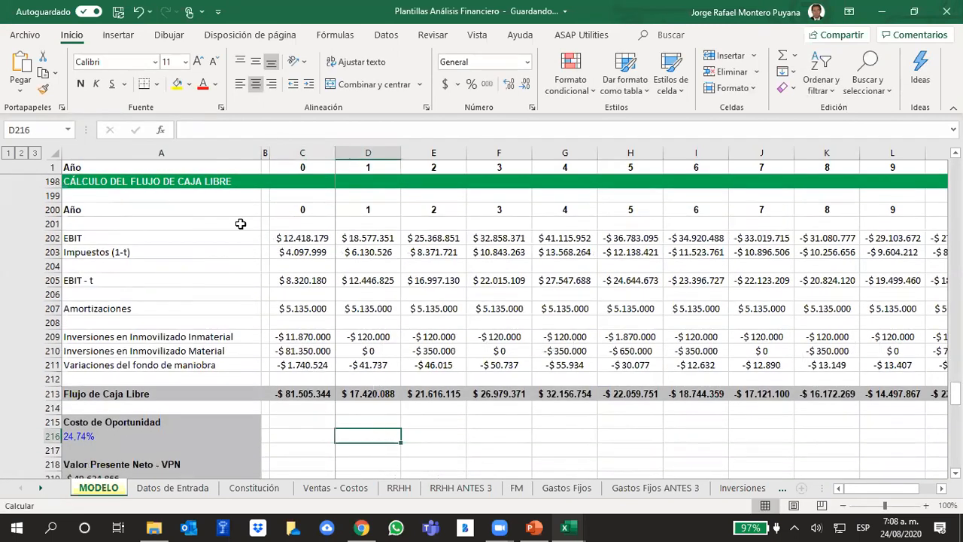
Compare the year 0 Impuestos (1-t) line in C203 with the Método Indirecto diagram on PowerPoint slide 195, and return to Excel.
{"action": "left_click", "coordinate": [299, 254]}
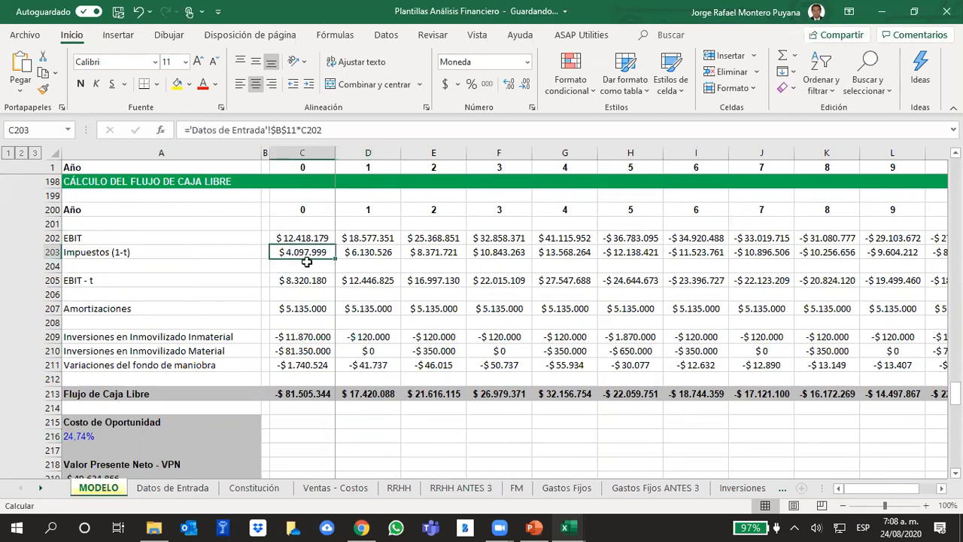
{"action": "left_click", "coordinate": [568, 527]}
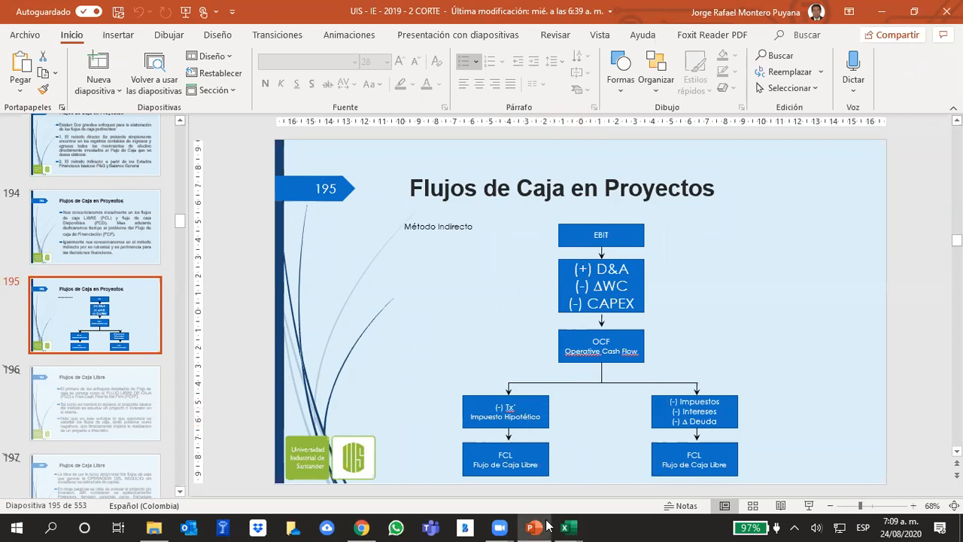
{"action": "mouse_move", "coordinate": [551, 526]}
{"action": "left_click", "coordinate": [557, 480]}
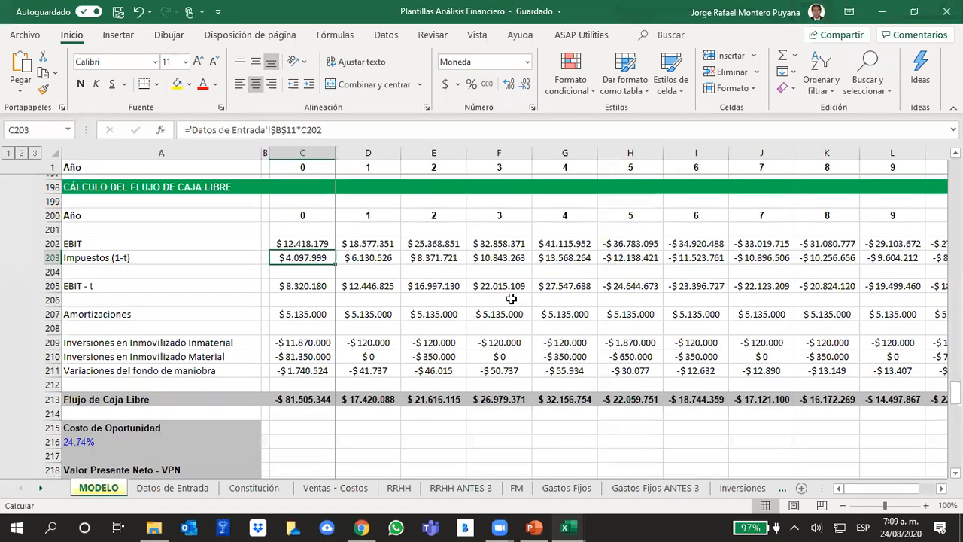
Go back to the start of the Cuenta de Resultados, check it against PowerPoint slide 195, and return to Excel.
{"action": "scroll", "coordinate": [512, 301], "scroll_direction": "up", "scroll_amount": 20}
{"action": "scroll", "coordinate": [512, 308], "scroll_direction": "up", "scroll_amount": 20}
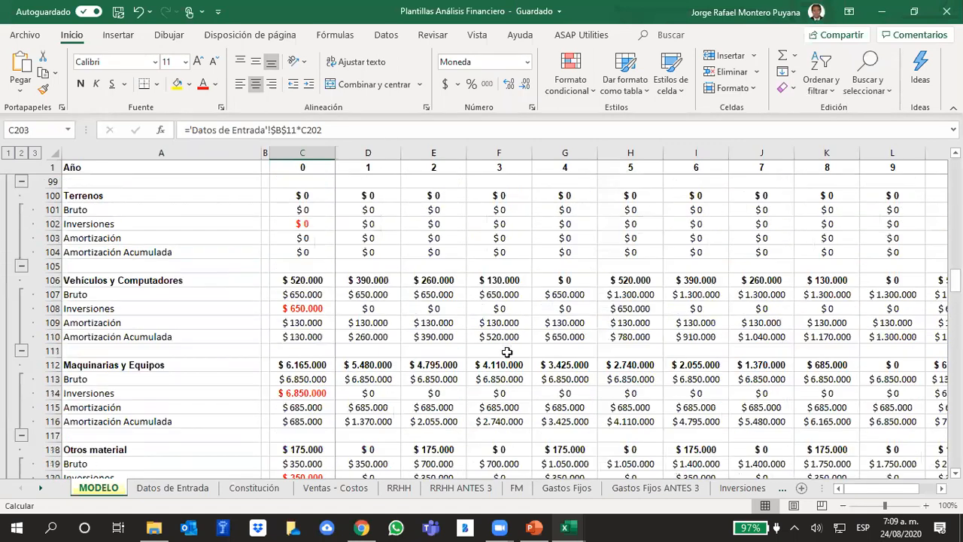
{"action": "scroll", "coordinate": [537, 313], "scroll_direction": "up", "scroll_amount": 20}
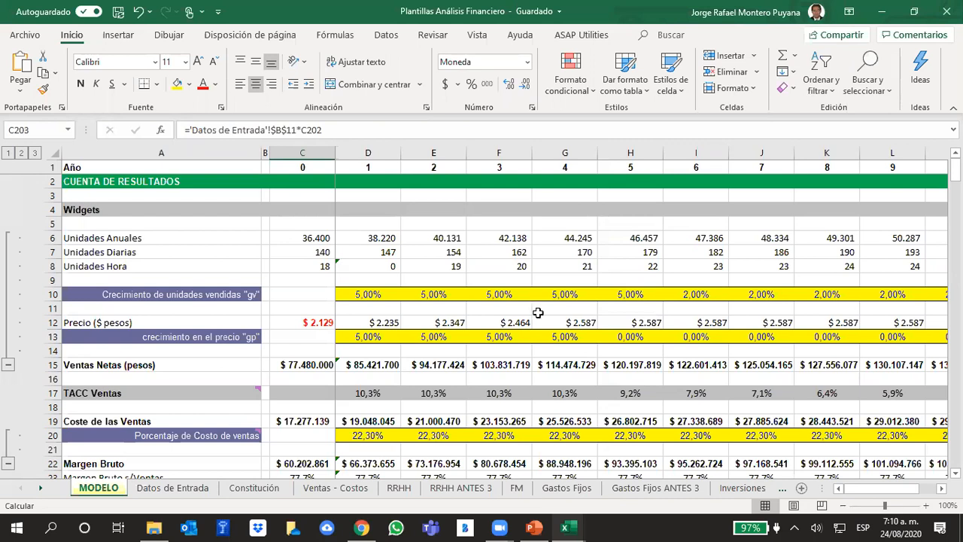
{"action": "left_click", "coordinate": [533, 527]}
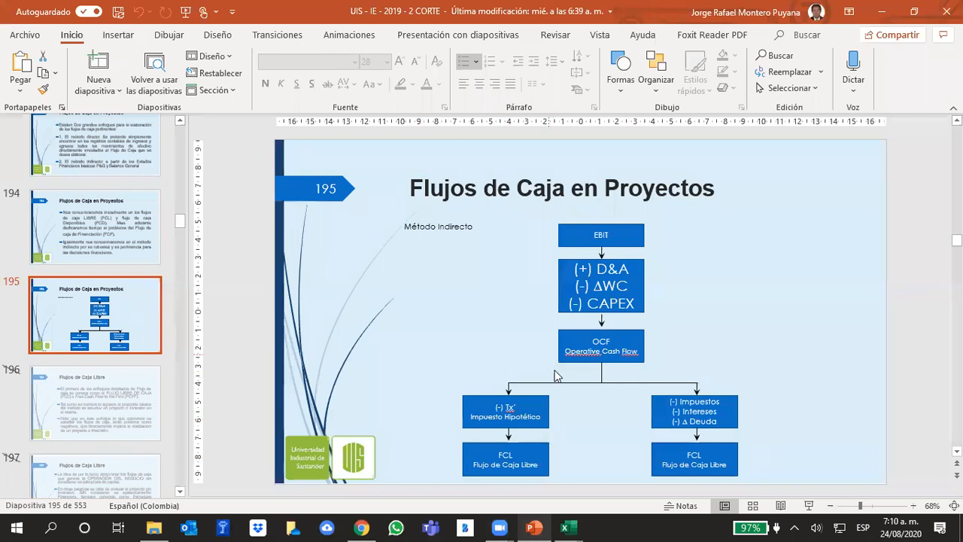
{"action": "mouse_move", "coordinate": [566, 527]}
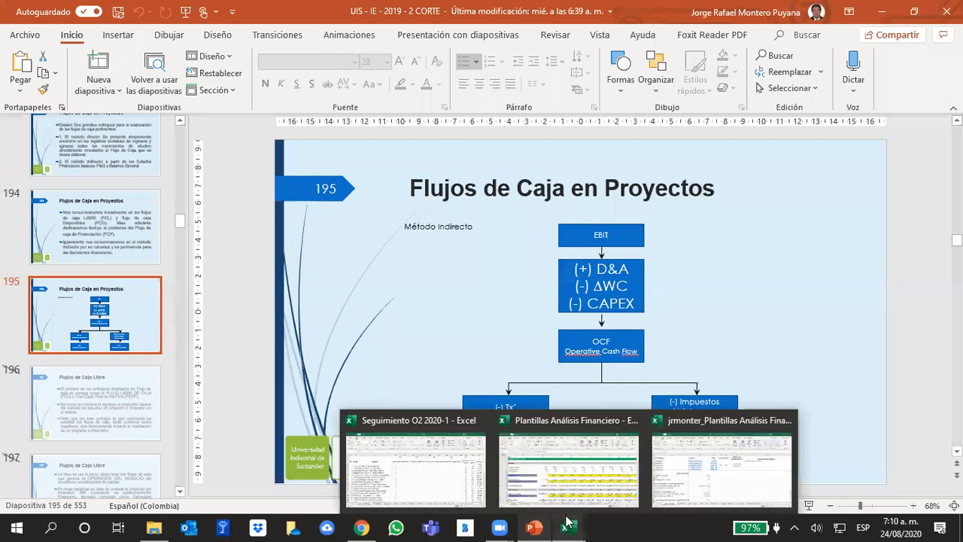
{"action": "left_click", "coordinate": [550, 476]}
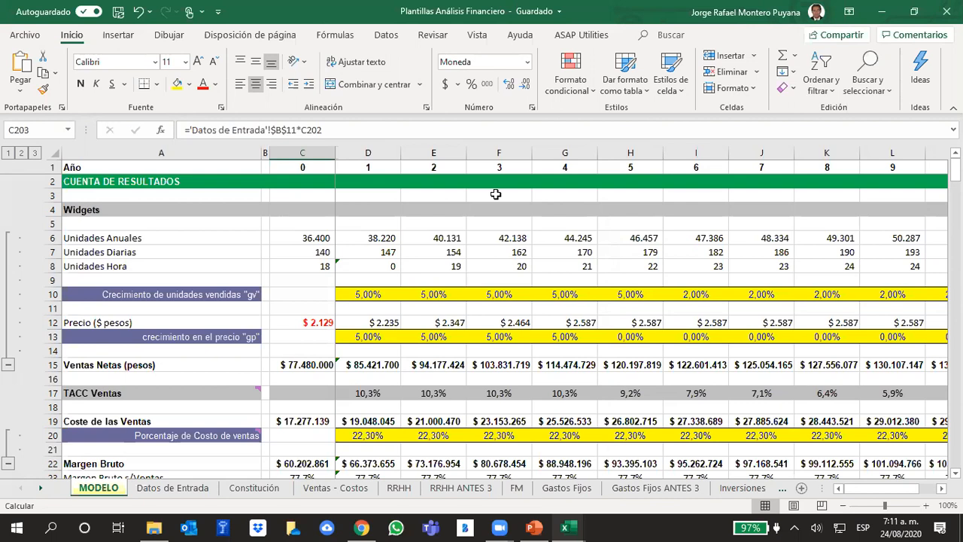
Highlight rows 47 to 50 of the income statement, from Ingresos financieros through EBT.
{"action": "scroll", "coordinate": [381, 280], "scroll_direction": "down", "scroll_amount": 7}
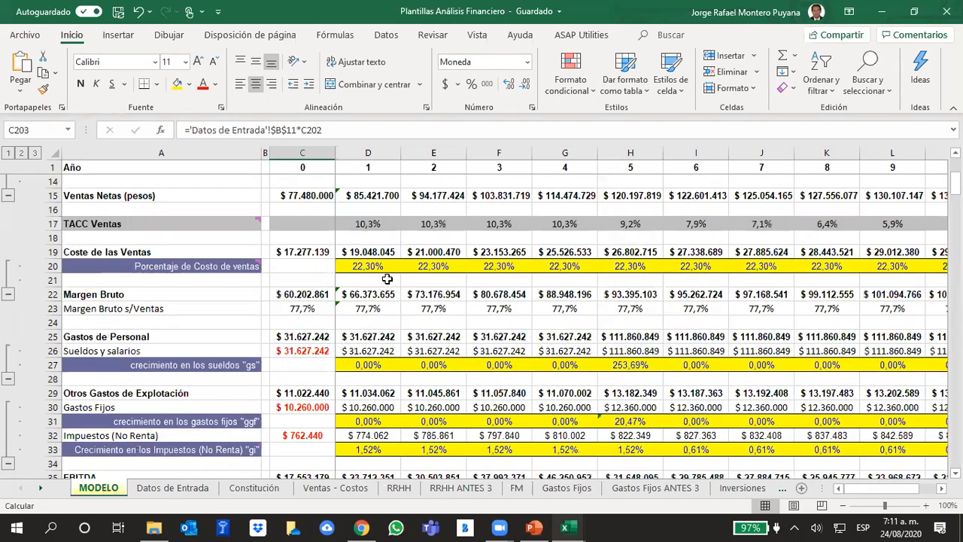
{"action": "scroll", "coordinate": [399, 274], "scroll_direction": "down", "scroll_amount": 5}
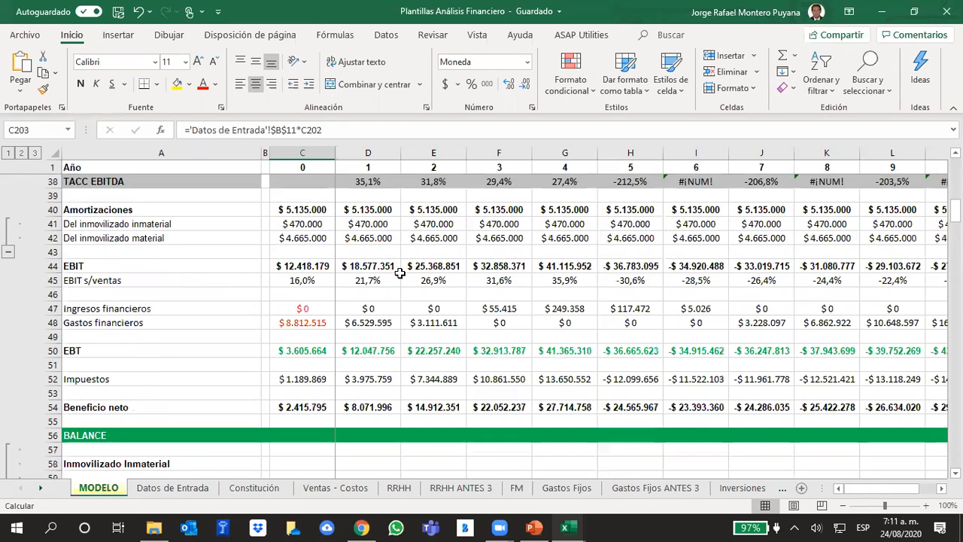
{"action": "left_click", "coordinate": [53, 307]}
{"action": "left_click_drag", "start_coordinate": [52, 308], "coordinate": [51, 354]}
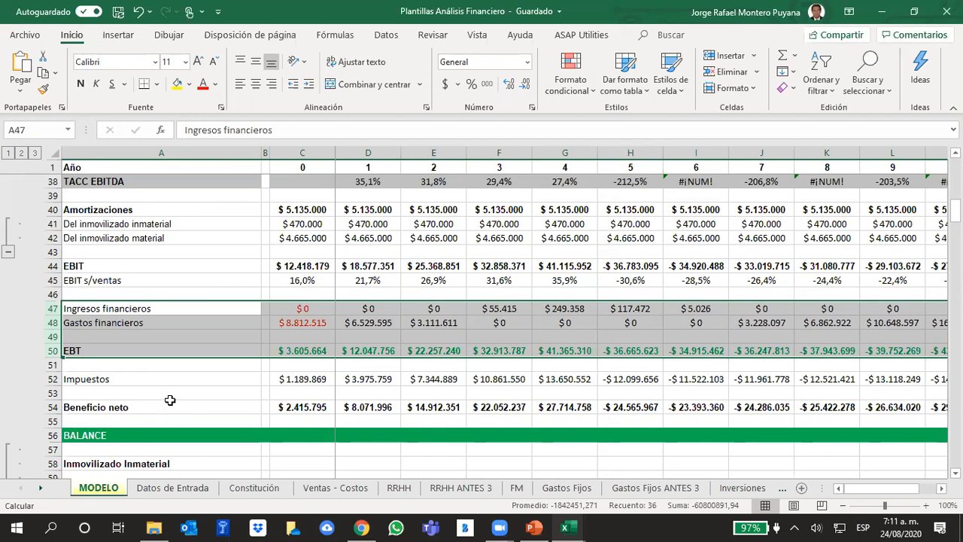
Inspect the cells used by the year 1 TACC EBITDA formula in D38 and review the EBITDA percentage formula in D36.
{"action": "scroll", "coordinate": [214, 367], "scroll_direction": "up", "scroll_amount": 1}
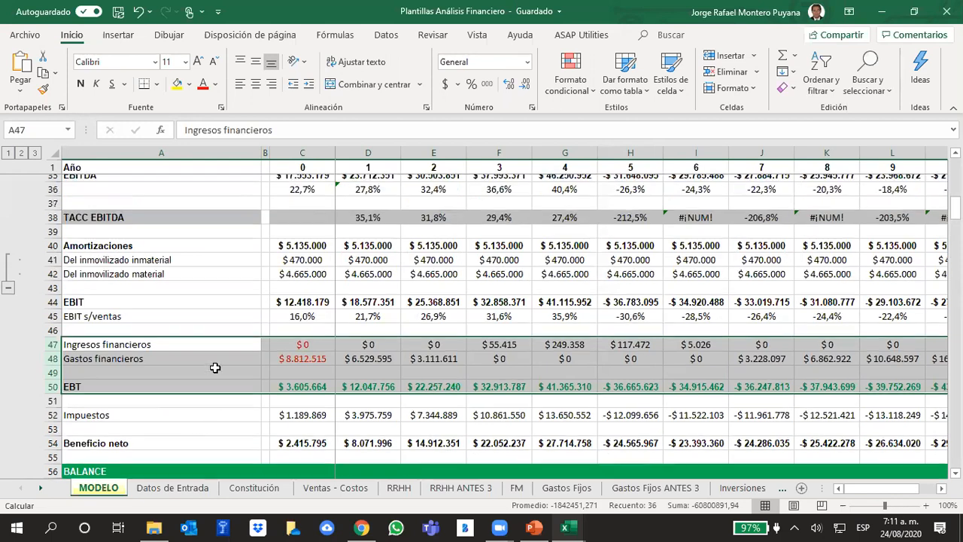
{"action": "left_click", "coordinate": [358, 222]}
{"action": "scroll", "coordinate": [340, 269], "scroll_direction": "up", "scroll_amount": 2}
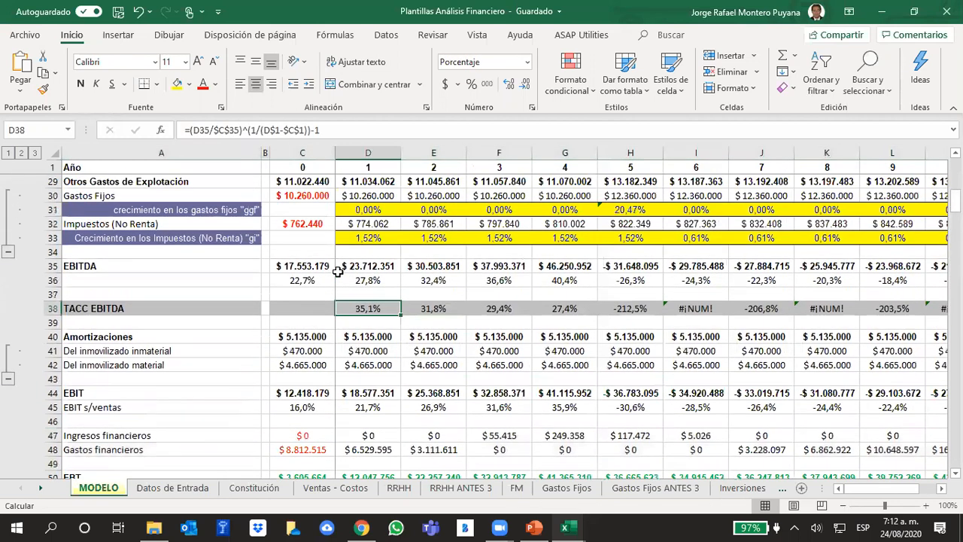
{"action": "left_click", "coordinate": [334, 127]}
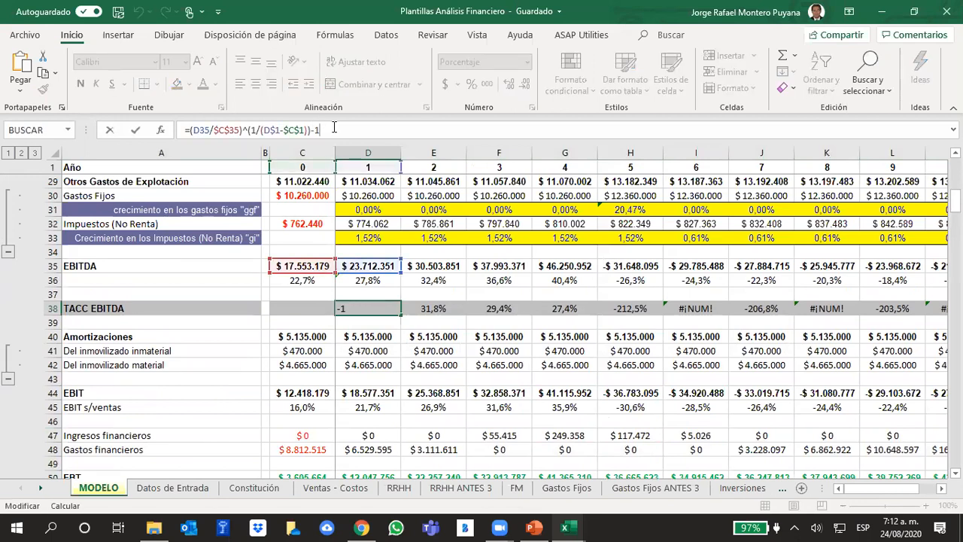
{"action": "left_click", "coordinate": [367, 280]}
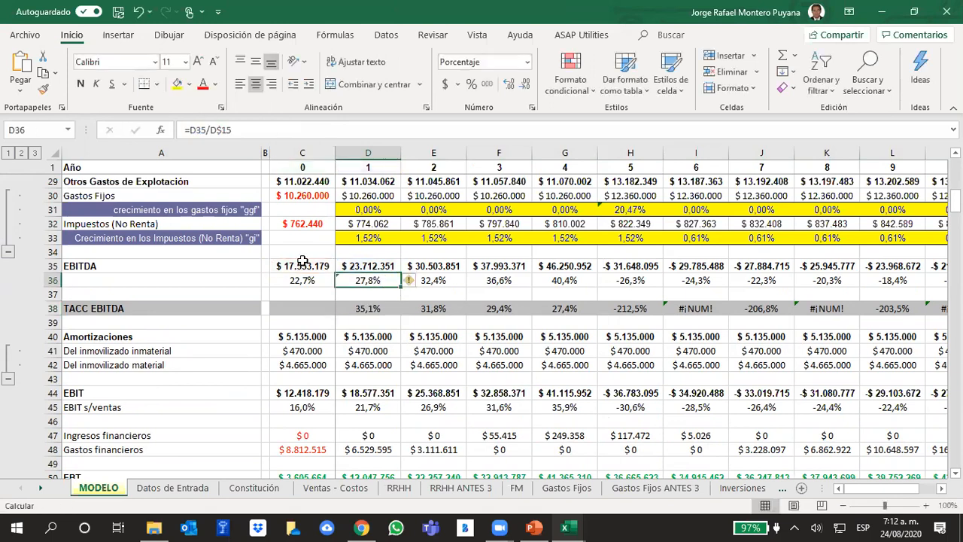
Examine the EBITDA values in row 35, especially years 5 and 6, against the year 6 TACC EBITDA formula in I38.
{"action": "left_click", "coordinate": [54, 265]}
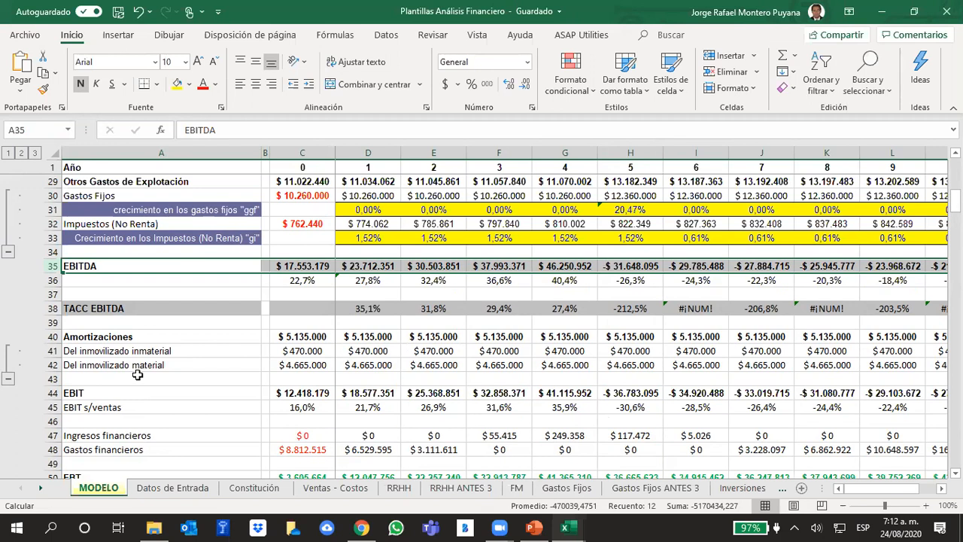
{"action": "left_click", "coordinate": [675, 312]}
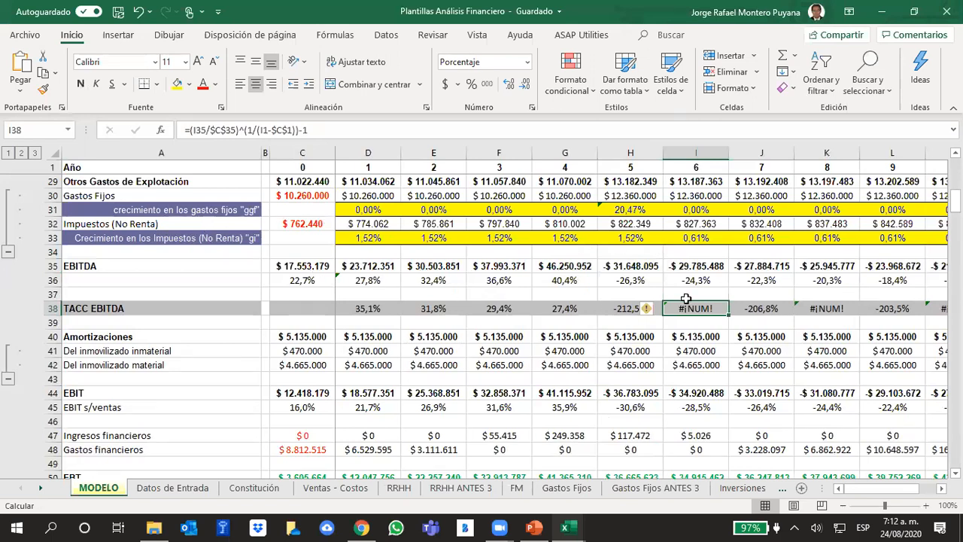
{"action": "left_click", "coordinate": [634, 269]}
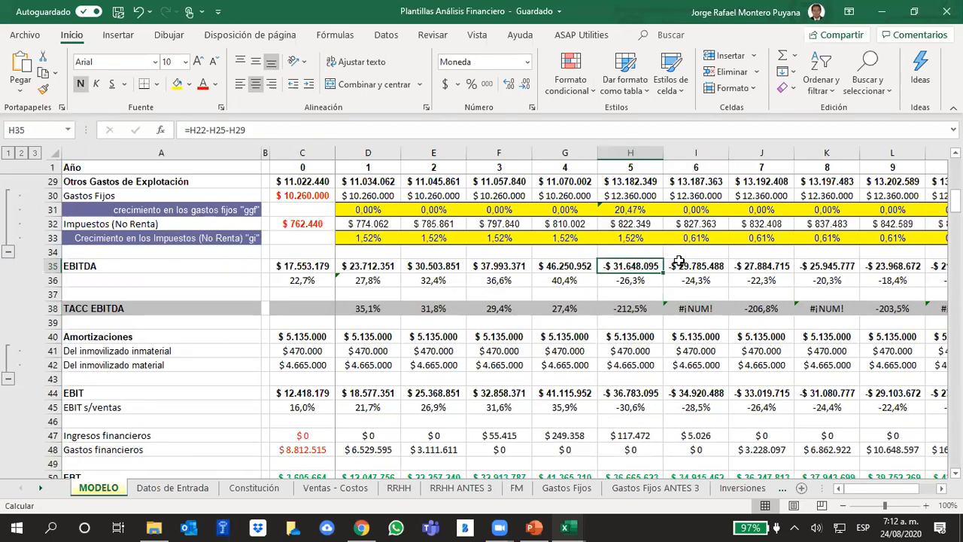
{"action": "left_click_drag", "start_coordinate": [281, 265], "coordinate": [572, 267]}
{"action": "left_click_drag", "start_coordinate": [631, 267], "coordinate": [685, 269]}
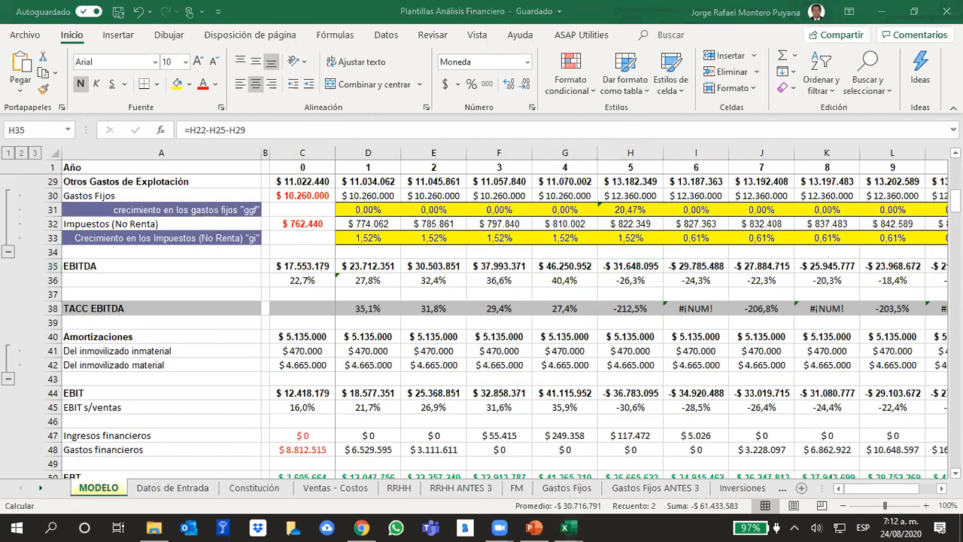
{"action": "left_click_drag", "start_coordinate": [880, 488], "coordinate": [895, 488]}
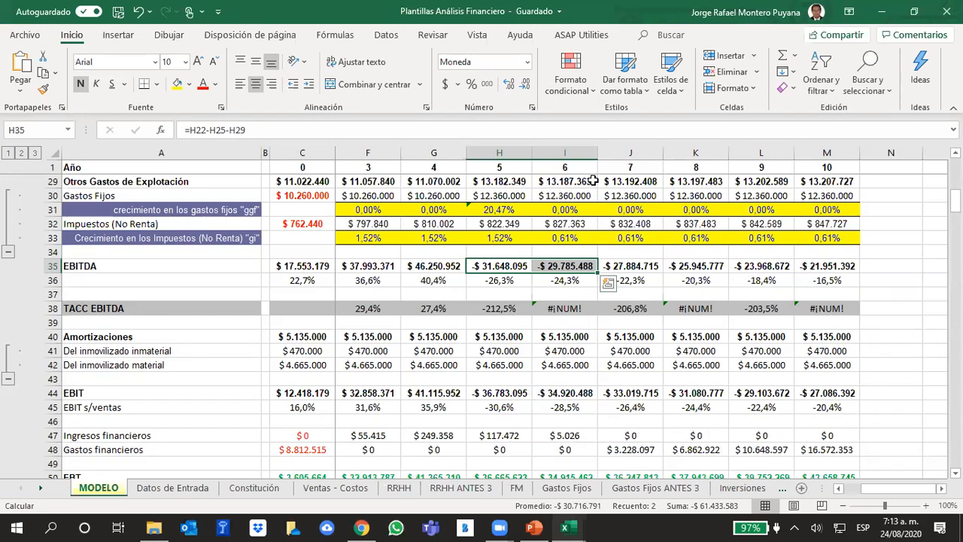
Inspect the year 8 TACC EBITDA formula in K38.
{"action": "left_click", "coordinate": [710, 309]}
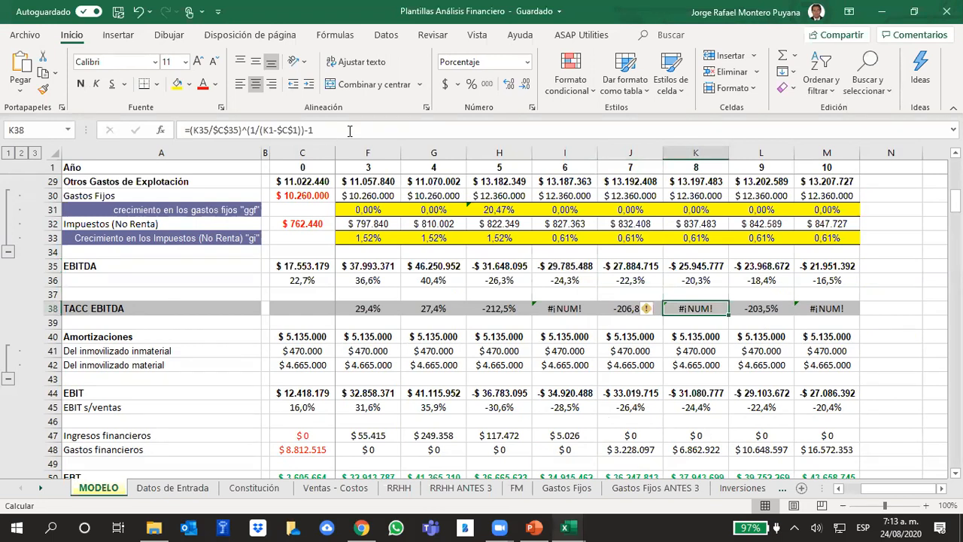
{"action": "left_click", "coordinate": [350, 131]}
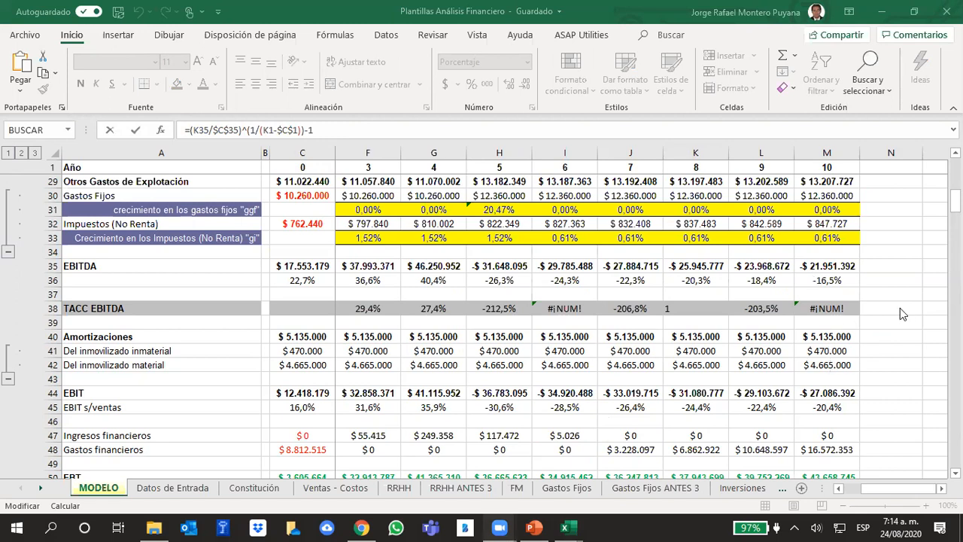
{"action": "key", "text": "ctrl+Return"}
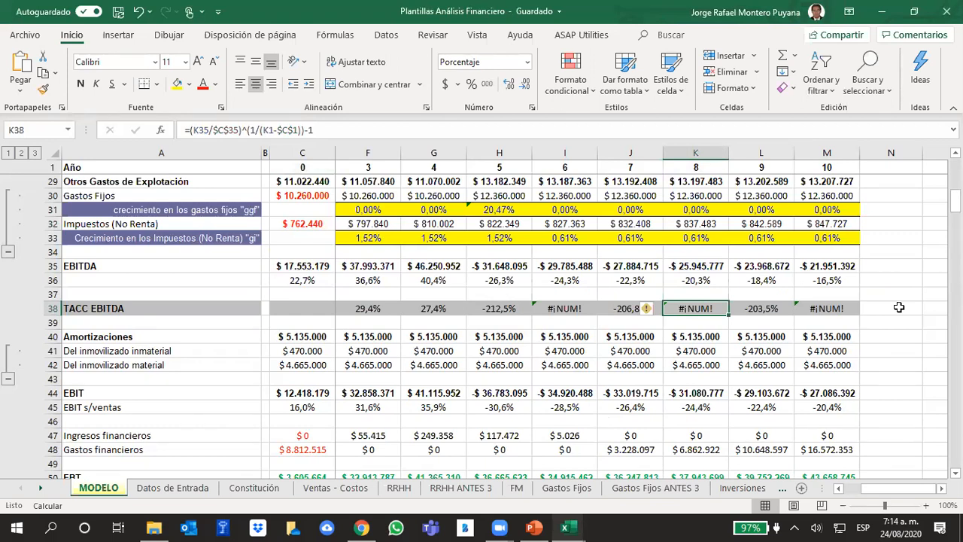
Inspect the cells referenced by the year 9 TACC EBITDA formula in L38.
{"action": "left_click", "coordinate": [768, 308]}
{"action": "left_click_drag", "start_coordinate": [804, 312], "coordinate": [681, 309]}
{"action": "left_click", "coordinate": [757, 310]}
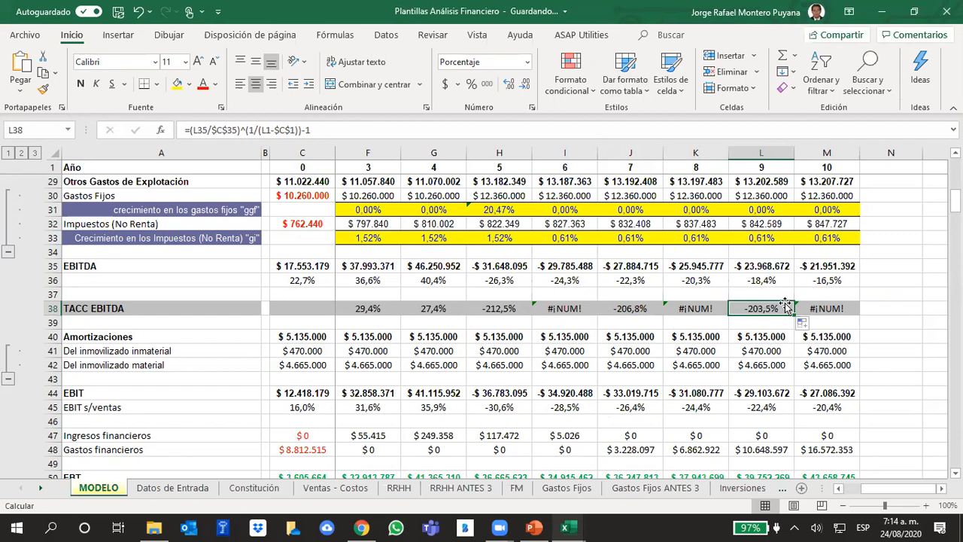
{"action": "left_click", "coordinate": [340, 130]}
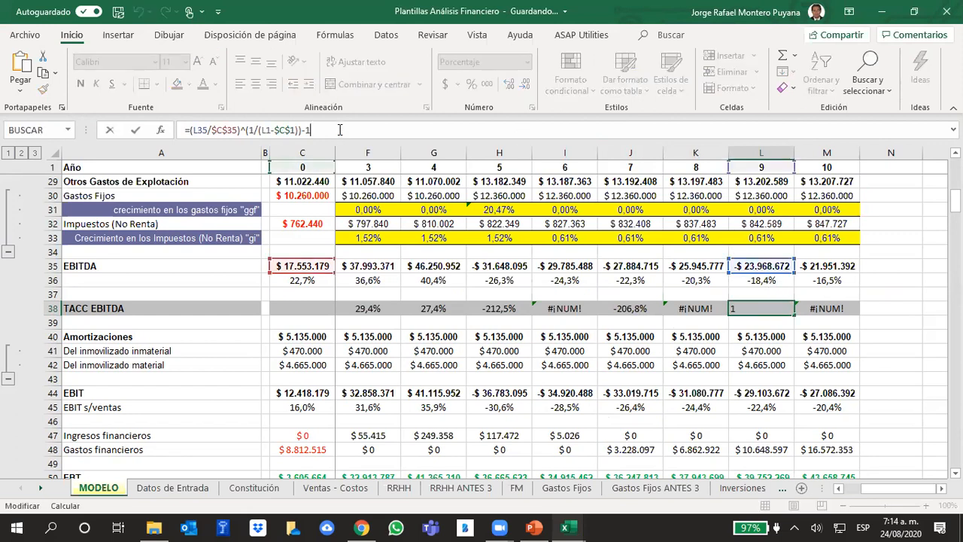
{"action": "left_click", "coordinate": [889, 278]}
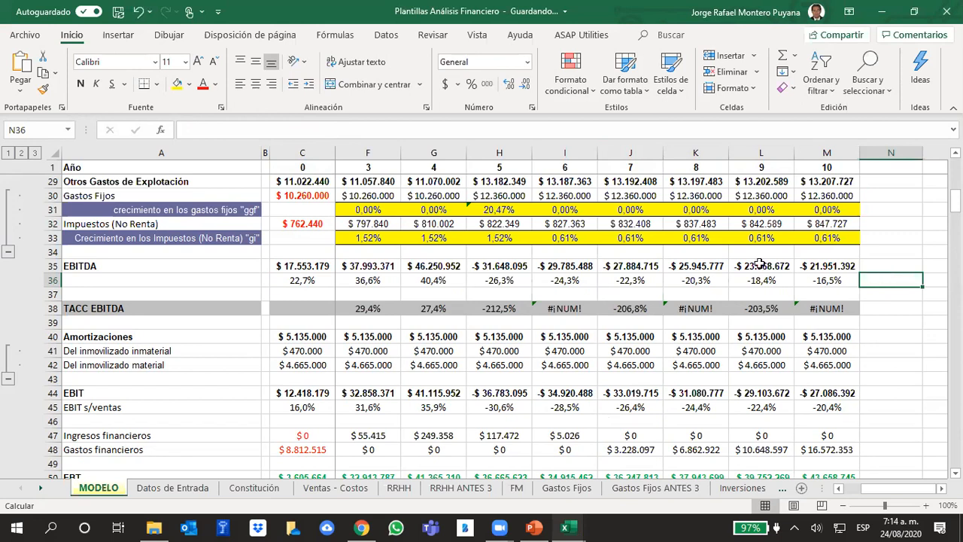
Compare the year 7 TACC EBITDA formula in J38 with the year 8 formula in K38.
{"action": "left_click", "coordinate": [621, 310]}
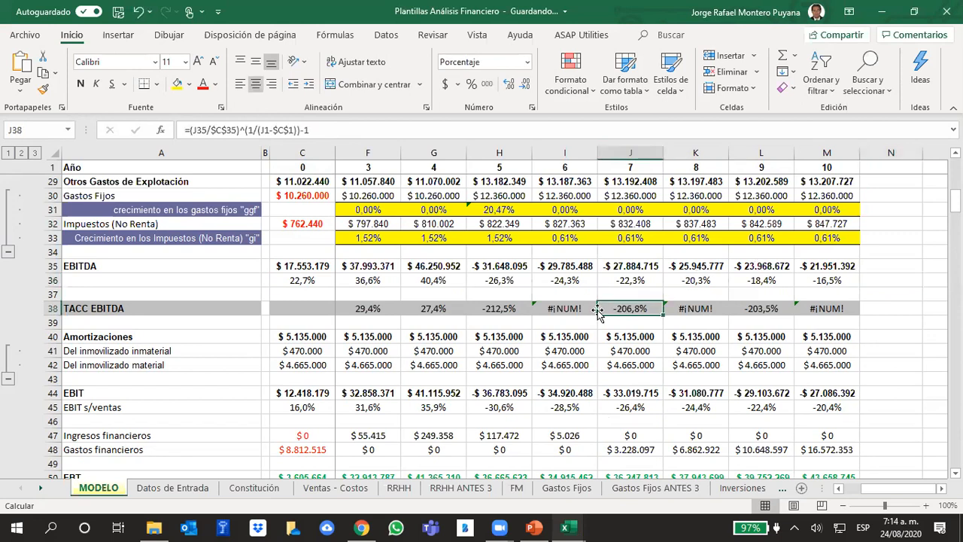
{"action": "left_click", "coordinate": [336, 130]}
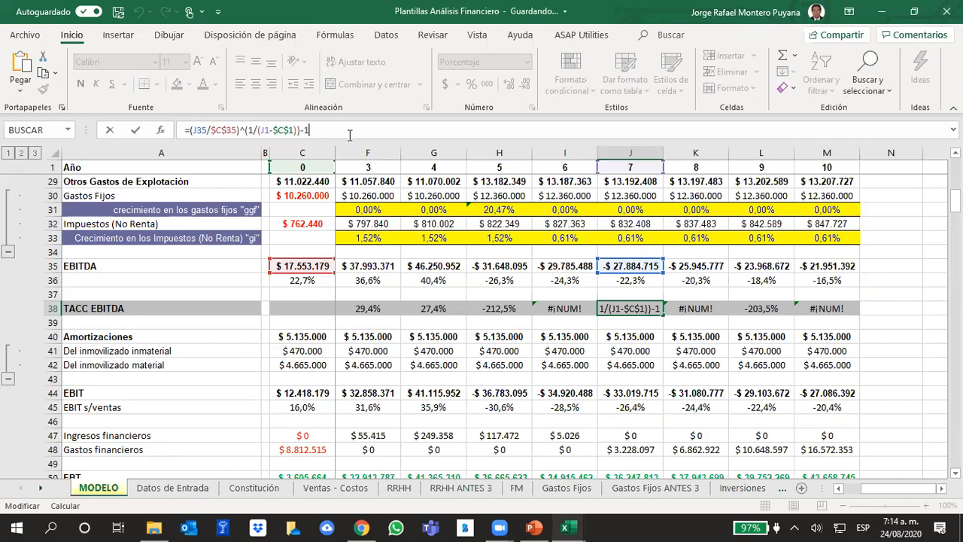
{"action": "left_click", "coordinate": [867, 307]}
{"action": "left_click", "coordinate": [681, 310]}
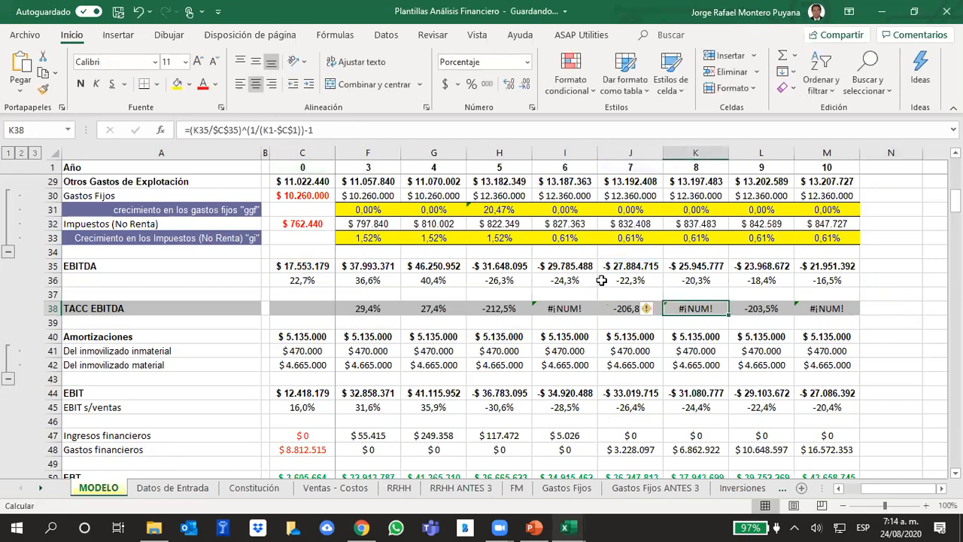
Trace the cells referenced by the TACC EBITDA formulas for years 8 and 7 in K38 and J38.
{"action": "left_click", "coordinate": [334, 129]}
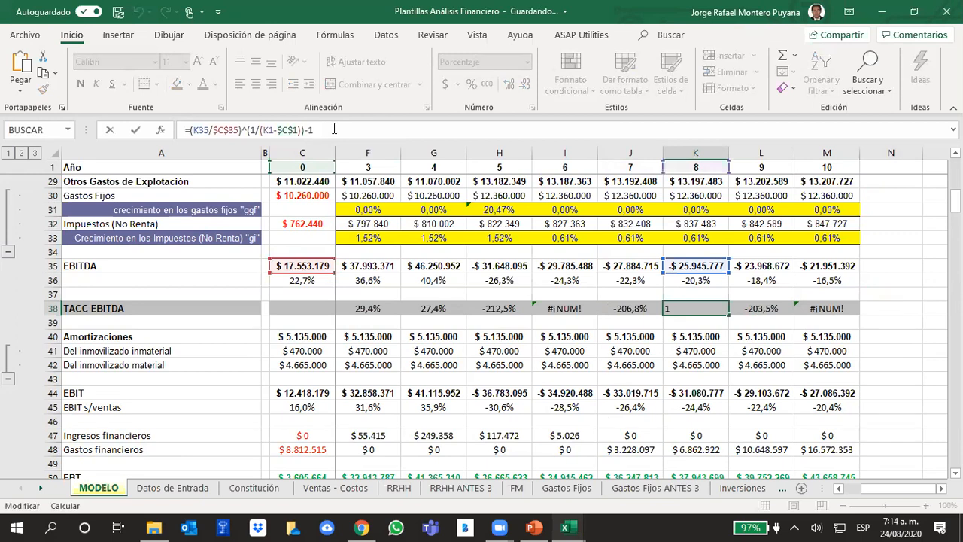
{"action": "left_click", "coordinate": [611, 308]}
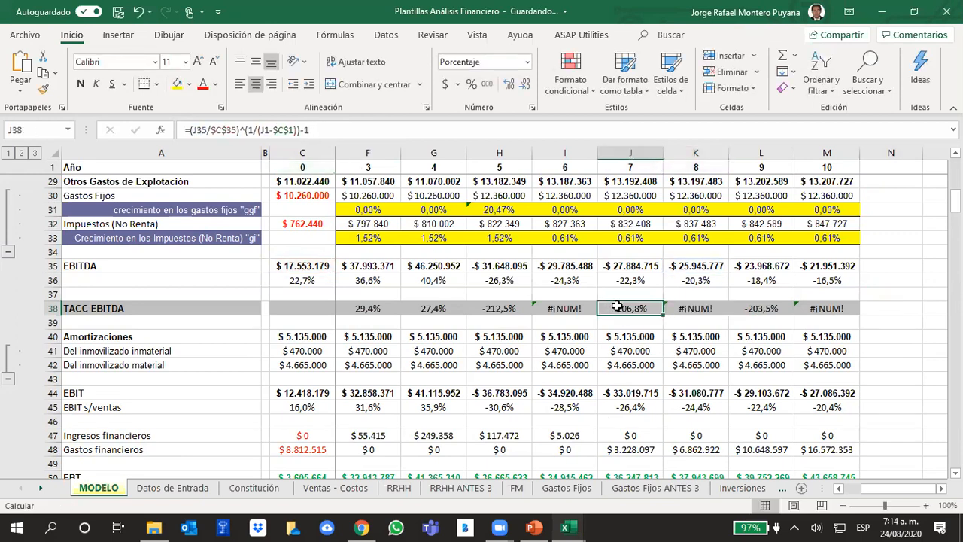
{"action": "left_click", "coordinate": [325, 127]}
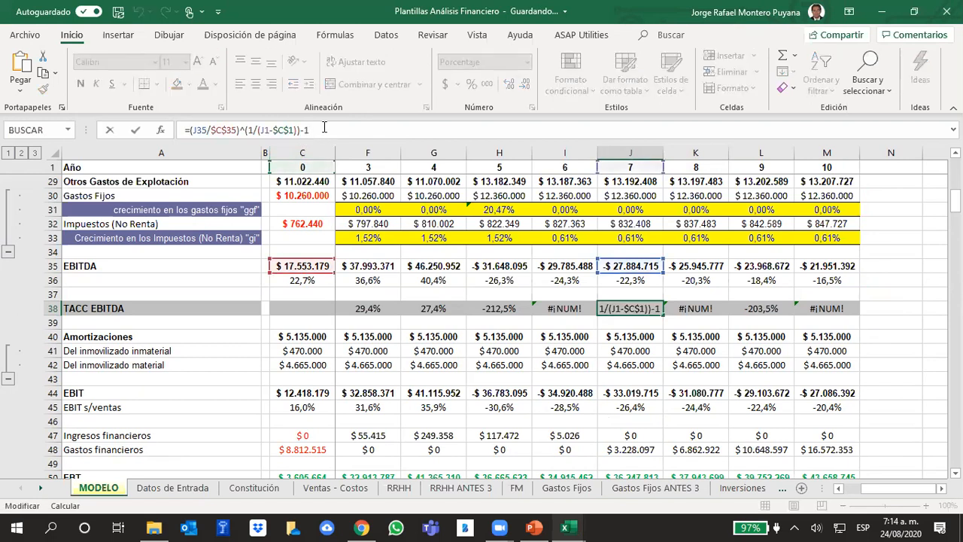
{"action": "left_click", "coordinate": [900, 326]}
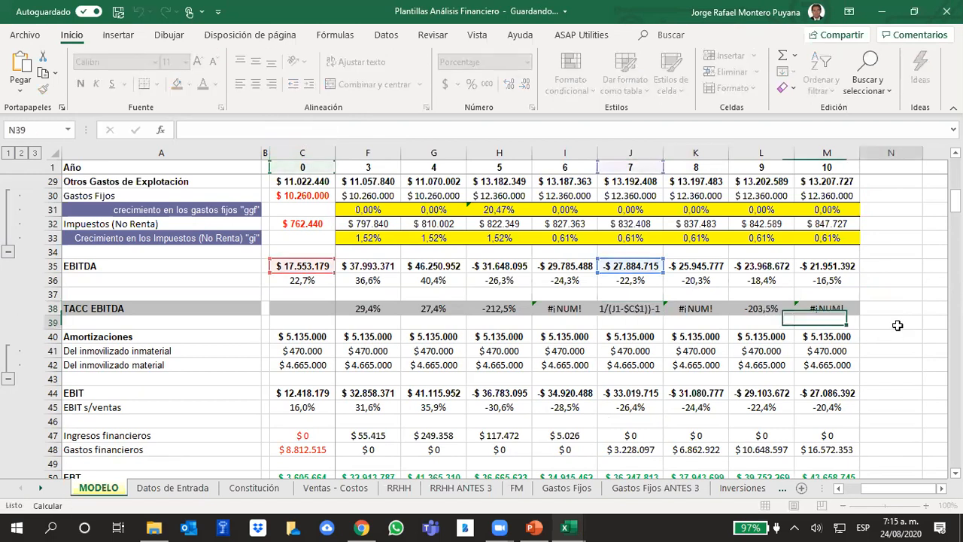
Copy the cell format of the year 9 TACC EBITDA in L38 onto I38:M38.
{"action": "left_click", "coordinate": [760, 309]}
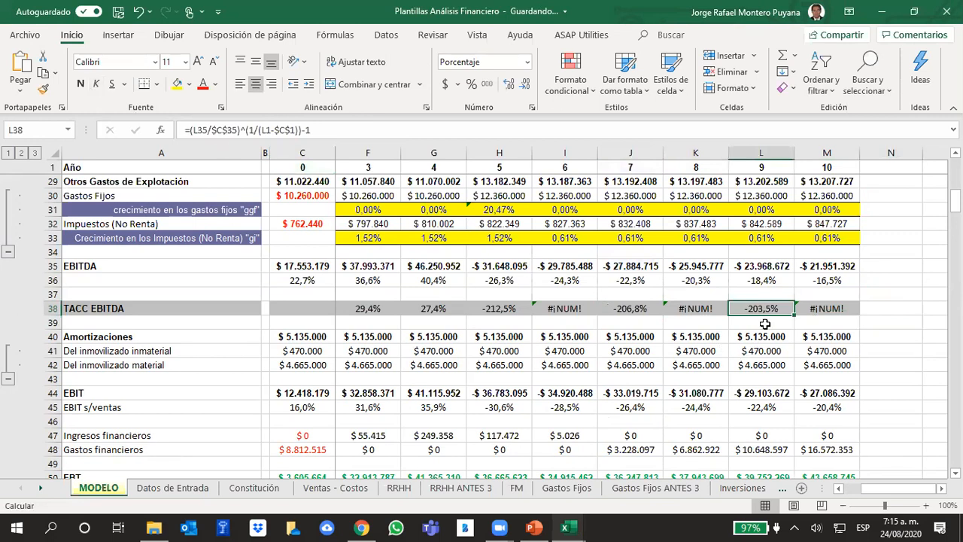
{"action": "left_click", "coordinate": [43, 88]}
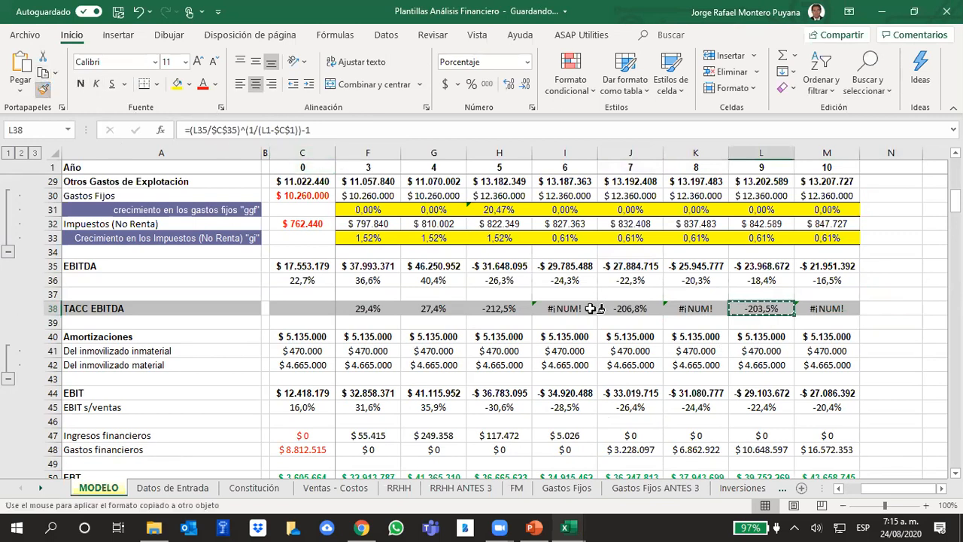
{"action": "left_click_drag", "start_coordinate": [561, 305], "coordinate": [826, 308]}
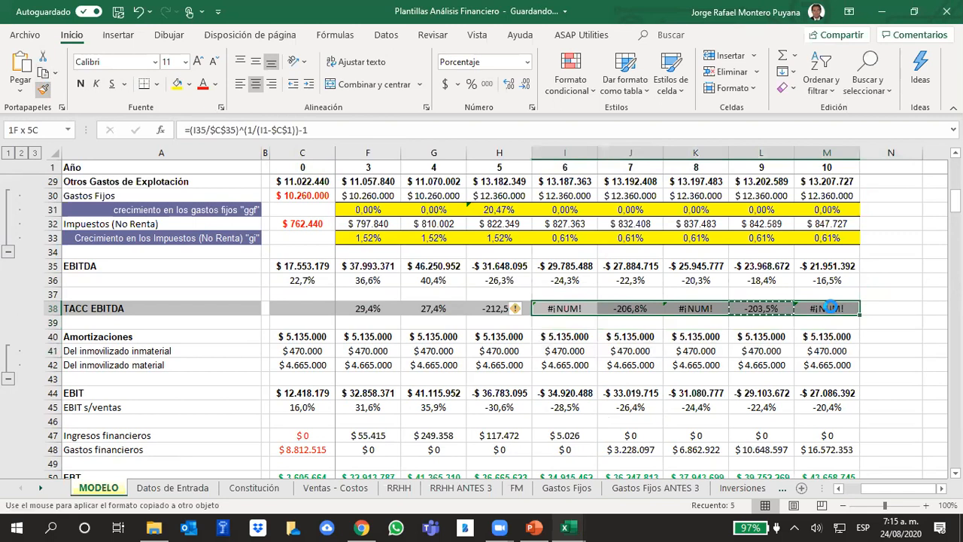
{"action": "left_click", "coordinate": [634, 312]}
Read the help article on the #¡NUM! error in I38 and check the year 6 EBITDA formula in I35.
{"action": "left_click", "coordinate": [551, 307]}
{"action": "left_click", "coordinate": [525, 309]}
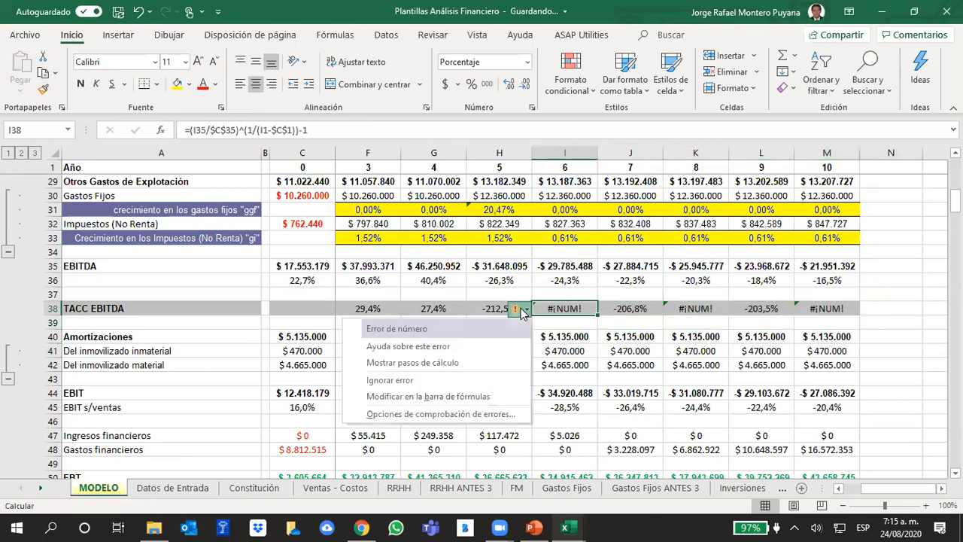
{"action": "left_click", "coordinate": [401, 348]}
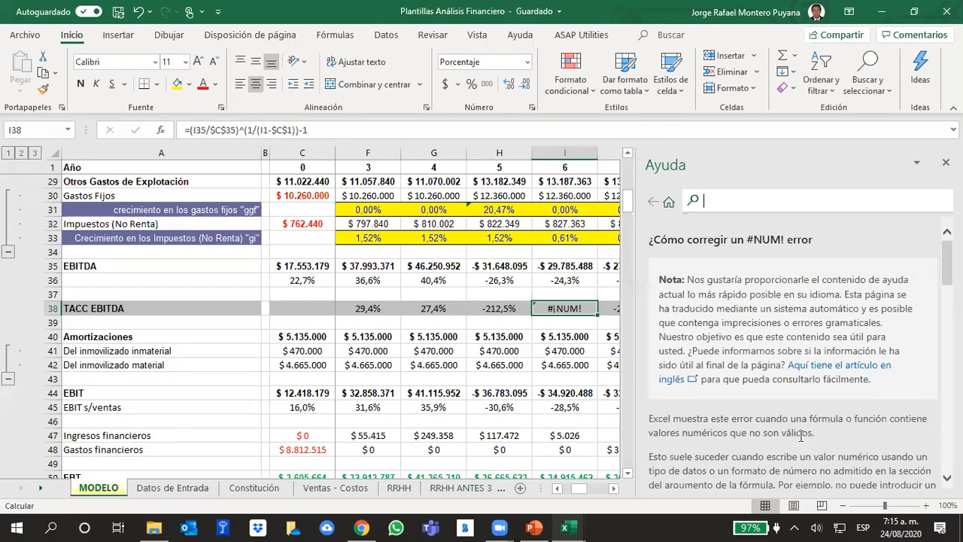
{"action": "scroll", "coordinate": [703, 414], "scroll_direction": "down", "scroll_amount": 2}
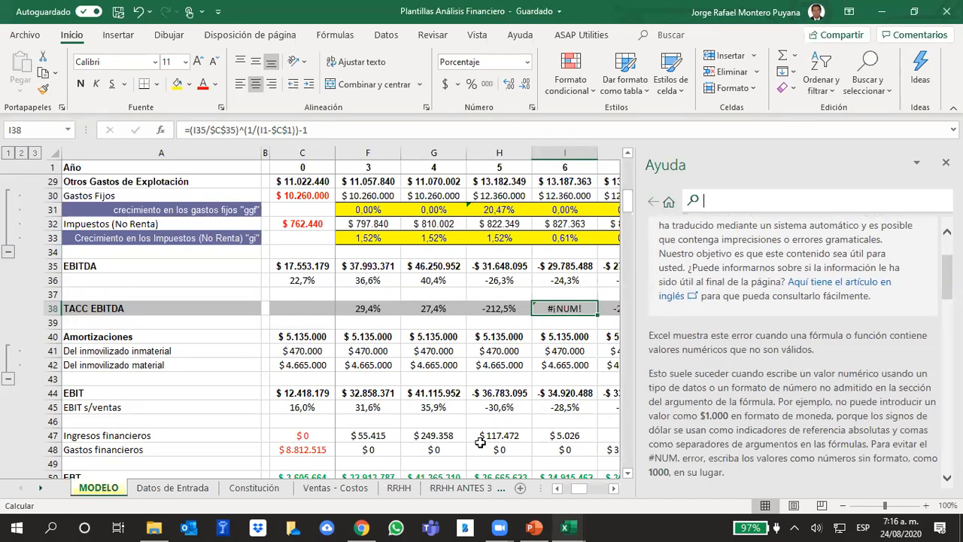
{"action": "left_click", "coordinate": [536, 341]}
{"action": "left_click", "coordinate": [557, 265]}
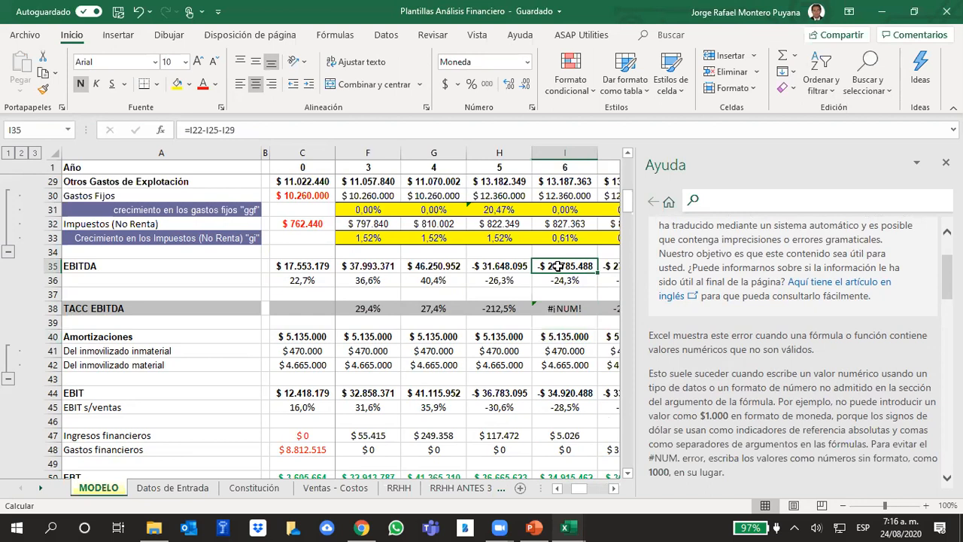
{"action": "left_click", "coordinate": [946, 163]}
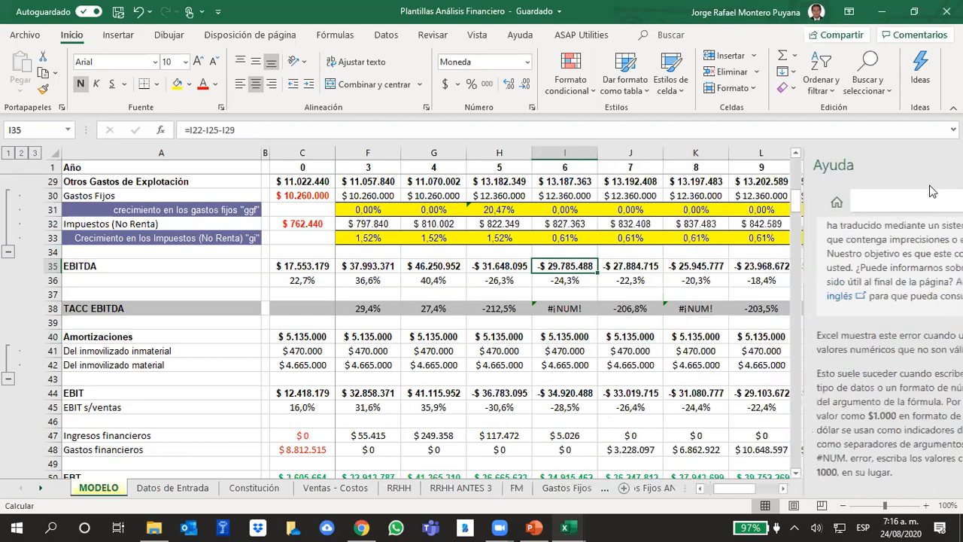
Copy the cell format of the year 5 EBITDA in H35 onto the EBITDA values of years 6 to 10.
{"action": "left_click", "coordinate": [494, 262]}
{"action": "left_click", "coordinate": [43, 90]}
{"action": "left_click_drag", "start_coordinate": [563, 266], "coordinate": [842, 268]}
{"action": "left_click", "coordinate": [879, 322]}
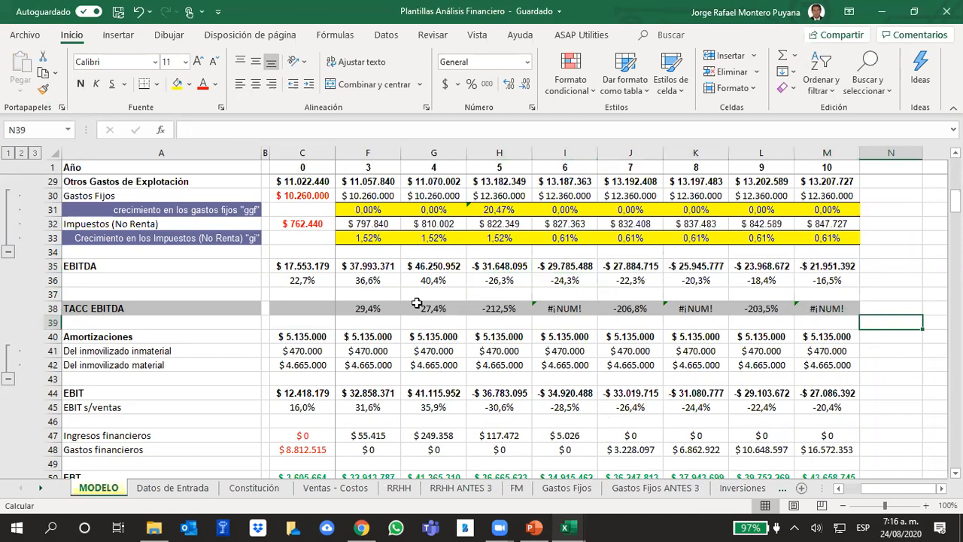
Go through the TACC EBITDA row from year 0 to year 6 and review the formula in I38.
{"action": "left_click", "coordinate": [386, 305]}
{"action": "key", "text": "Left"}
{"action": "key", "text": "Left"}
{"action": "key", "text": "Left"}
{"action": "key", "text": "Left"}
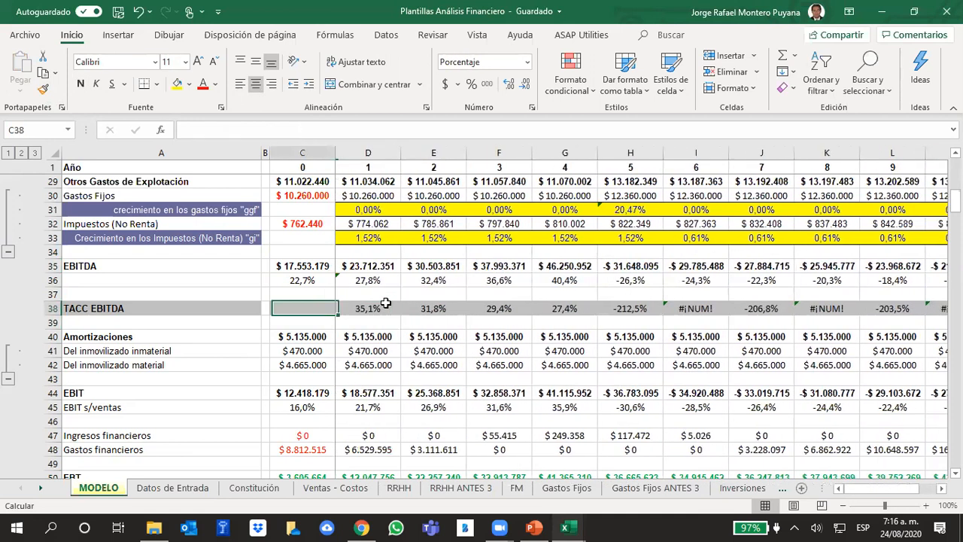
{"action": "key", "text": "Right"}
{"action": "key", "text": "Right"}
{"action": "key", "text": "Right"}
{"action": "key", "text": "Right"}
{"action": "key", "text": "Right"}
{"action": "key", "text": "Right"}
{"action": "key", "text": "Right"}
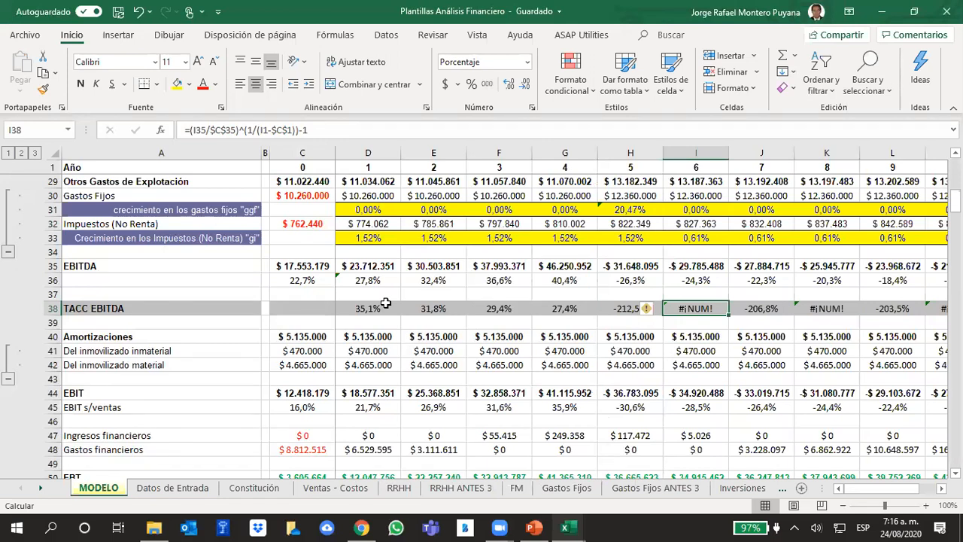
Format the EBITDA values in C35:M35 as Número with 0 decimal places and a thousands separator.
{"action": "left_click", "coordinate": [323, 269]}
{"action": "left_click_drag", "start_coordinate": [323, 269], "coordinate": [830, 263]}
{"action": "right_click", "coordinate": [830, 264]}
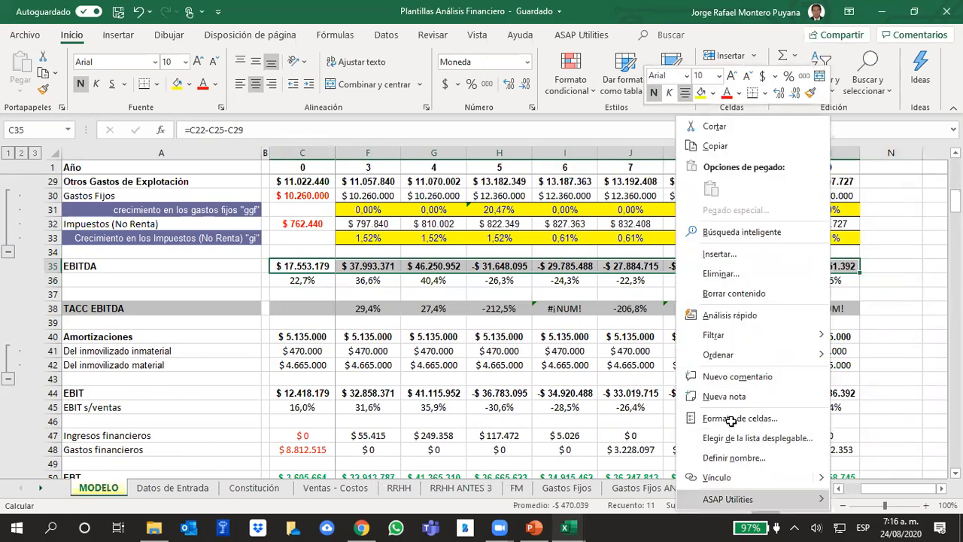
{"action": "key", "text": "Escape"}
{"action": "key", "text": "ctrl+1"}
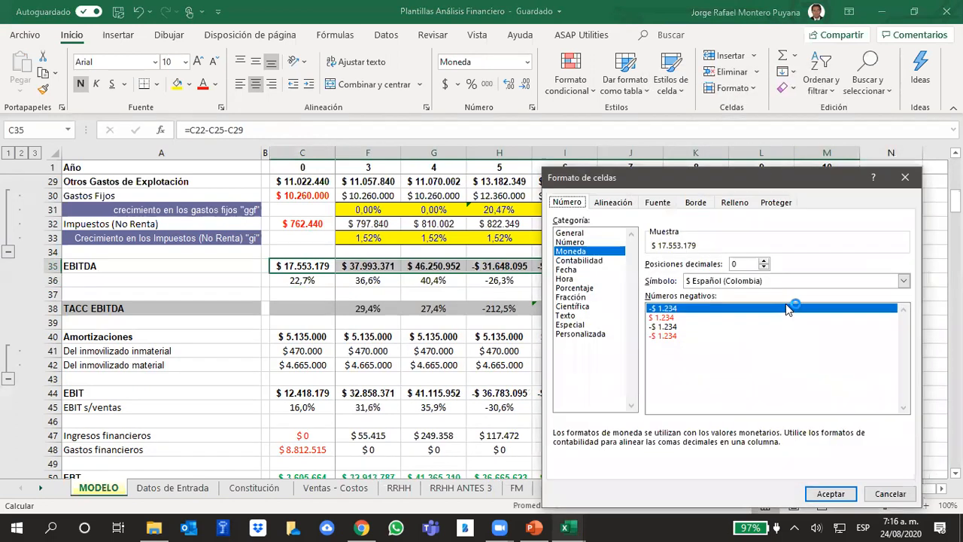
{"action": "left_click", "coordinate": [586, 242]}
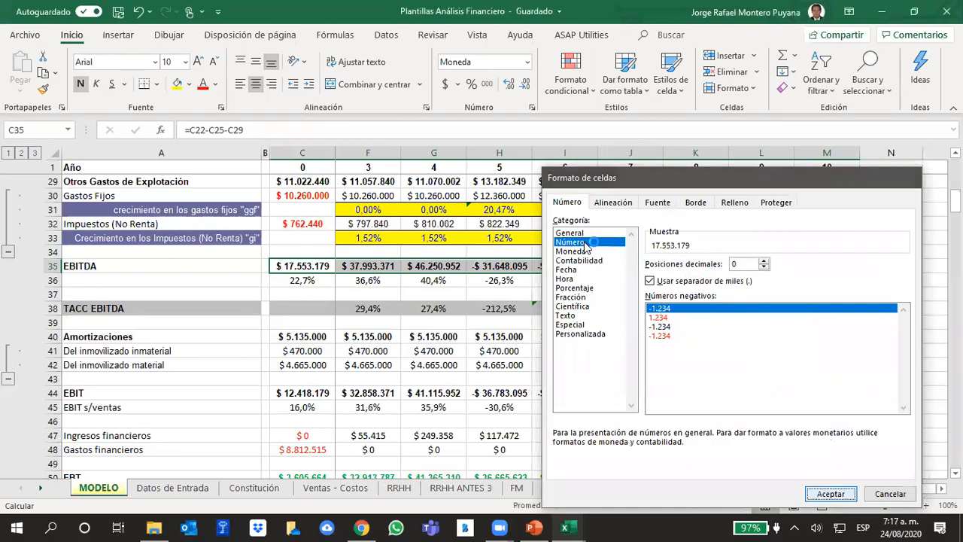
{"action": "left_click", "coordinate": [831, 493]}
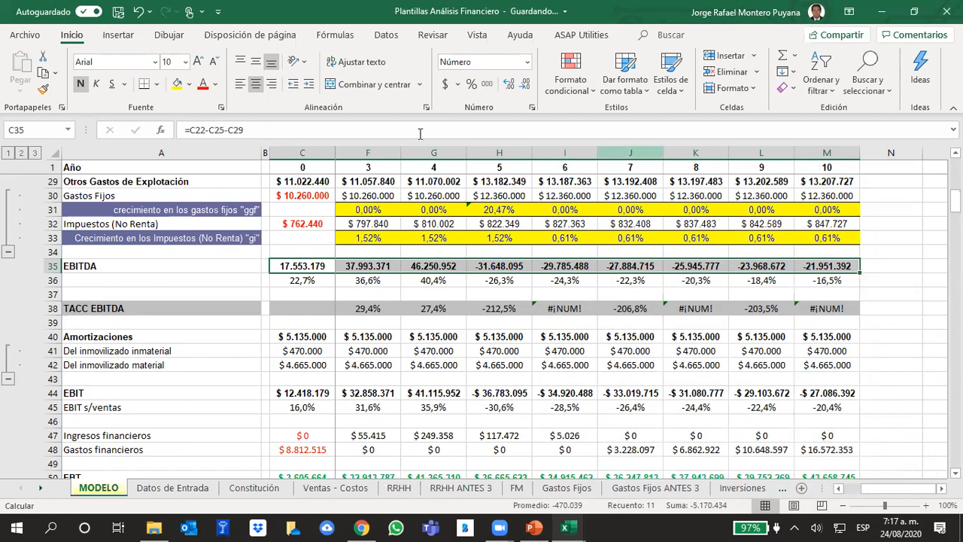
Undo the Número format on the EBITDA row.
{"action": "right_click", "coordinate": [351, 268]}
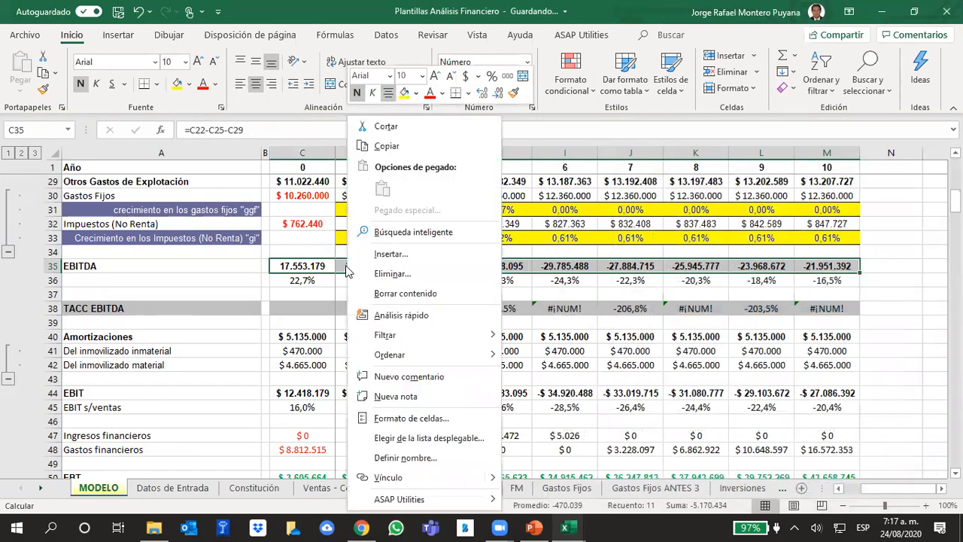
{"action": "key", "text": "Escape"}
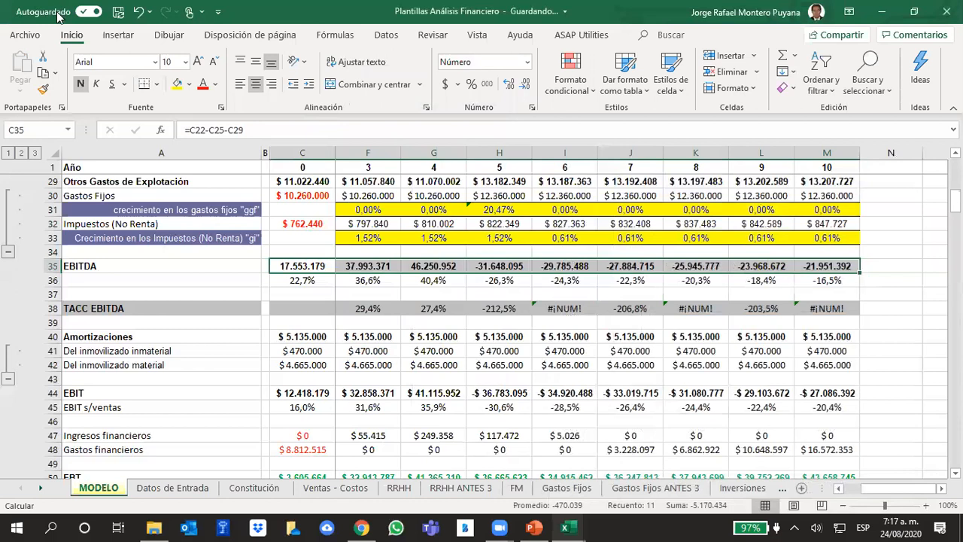
{"action": "left_click", "coordinate": [138, 12]}
Format the year headers in C1:M1 as Número with 0 decimal places and no thousands separator.
{"action": "left_click", "coordinate": [832, 166]}
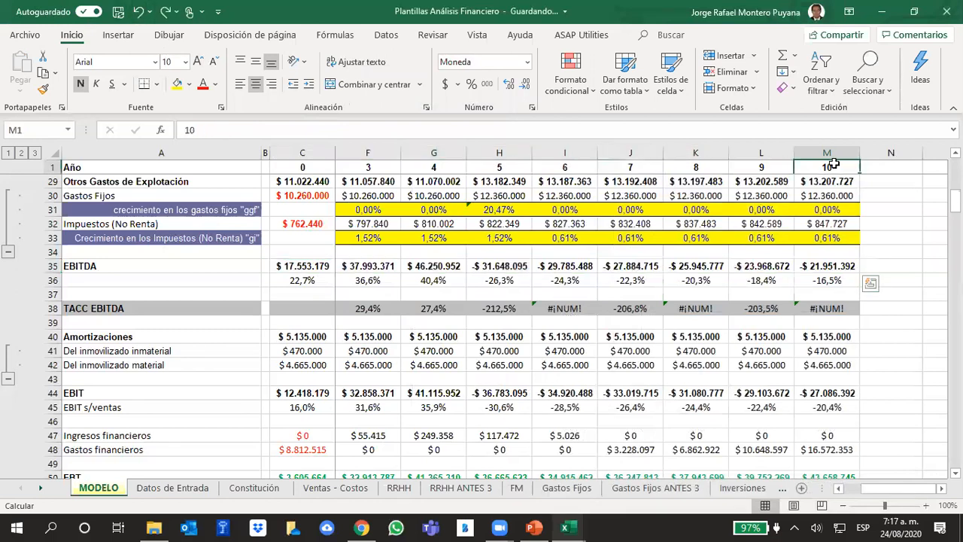
{"action": "left_click", "coordinate": [291, 170]}
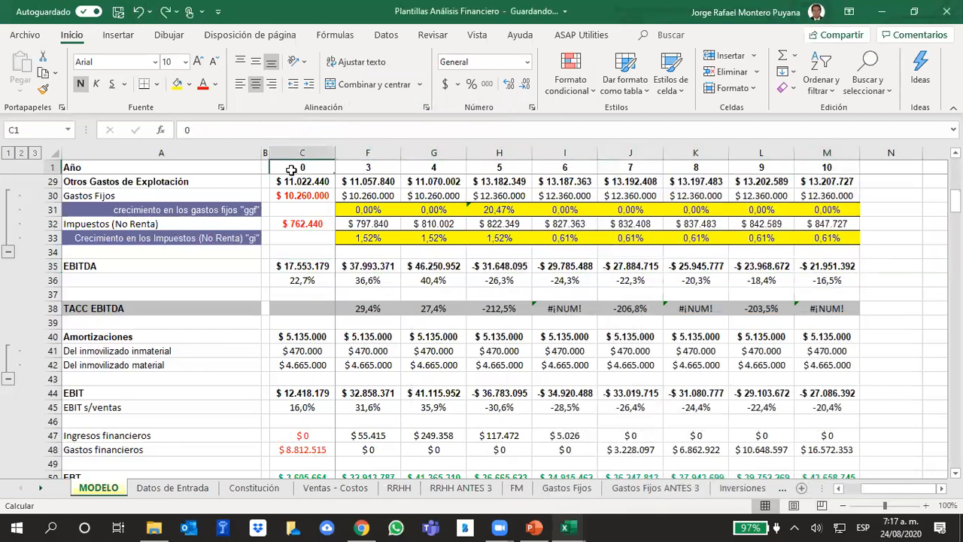
{"action": "key", "text": "Right"}
{"action": "key", "text": "Right"}
{"action": "key", "text": "Right"}
{"action": "key", "text": "Right"}
{"action": "key", "text": "Right"}
{"action": "left_click_drag", "start_coordinate": [291, 170], "coordinate": [828, 166]}
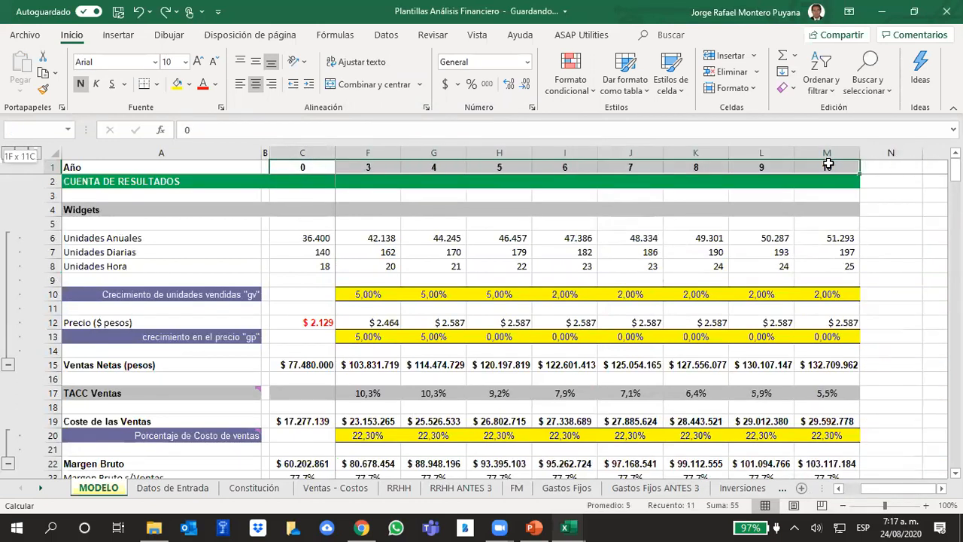
{"action": "right_click", "coordinate": [828, 164]}
{"action": "left_click", "coordinate": [729, 414]}
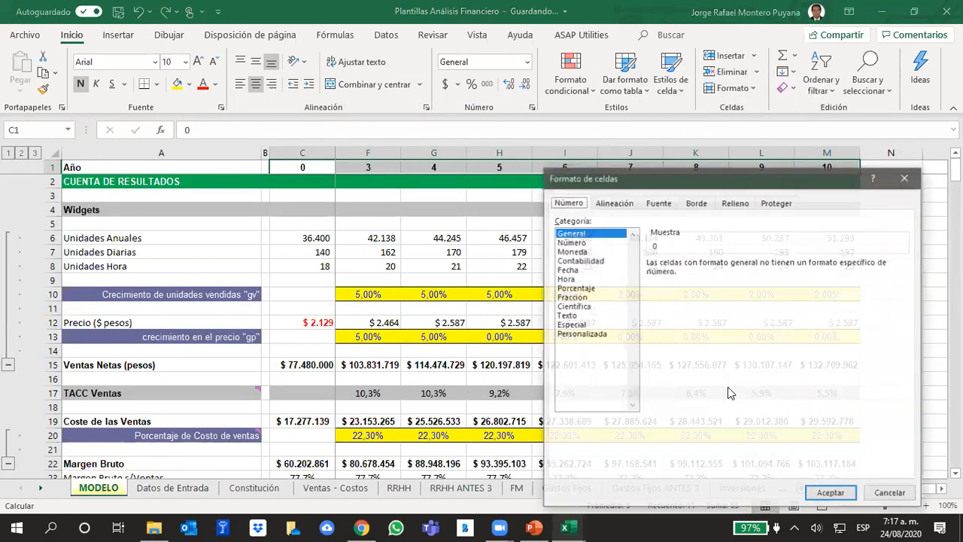
{"action": "left_click", "coordinate": [586, 243]}
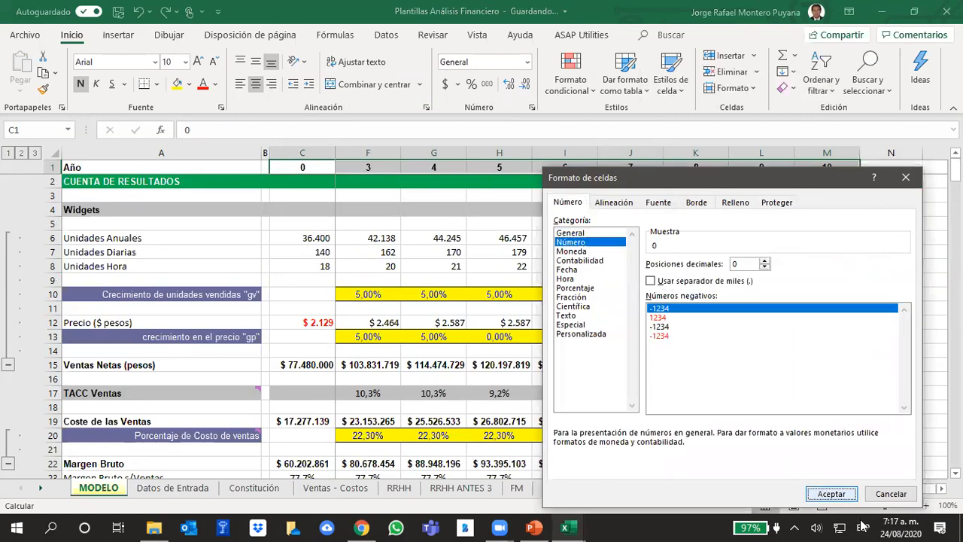
{"action": "left_click", "coordinate": [832, 494]}
{"action": "left_click", "coordinate": [837, 374]}
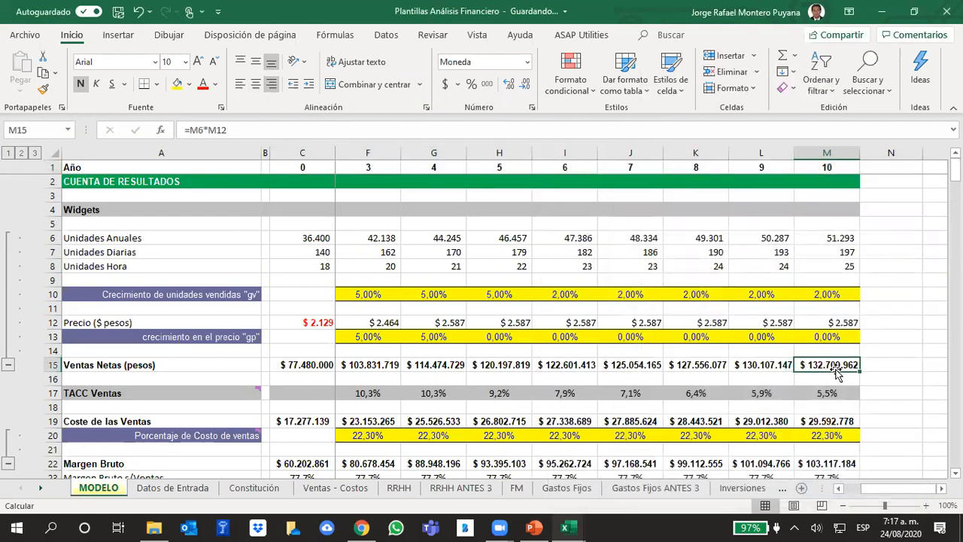
Look over the TACC Ventas row and the unit sales rows across the early years.
{"action": "left_click", "coordinate": [807, 393]}
{"action": "key", "text": "Left"}
{"action": "key", "text": "Left"}
{"action": "key", "text": "Left"}
{"action": "key", "text": "Left"}
{"action": "key", "text": "Left"}
{"action": "key", "text": "Left"}
{"action": "key", "text": "Left"}
{"action": "key", "text": "Left"}
{"action": "key", "text": "Left"}
{"action": "key", "text": "Left"}
{"action": "key", "text": "Left"}
{"action": "key", "text": "Left"}
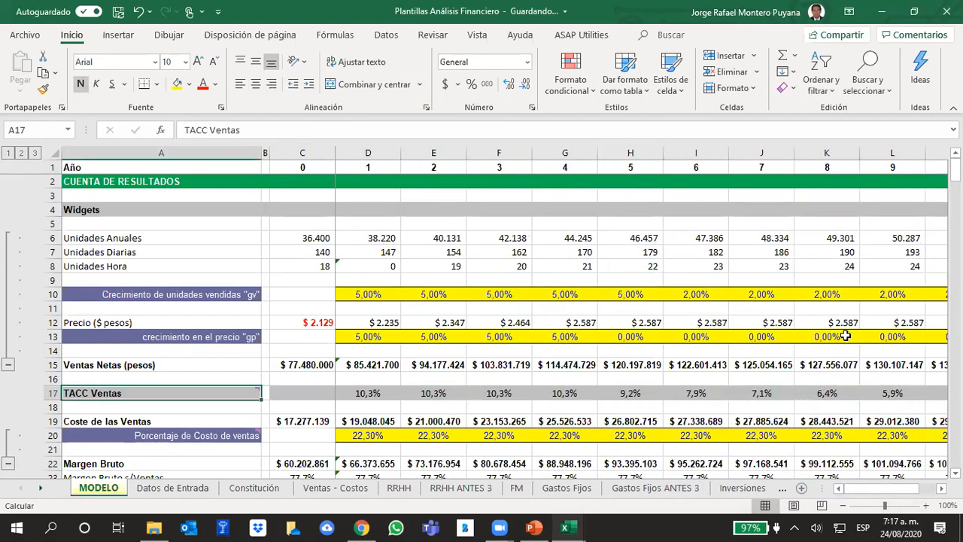
{"action": "scroll", "coordinate": [511, 267], "scroll_direction": "down", "scroll_amount": 1}
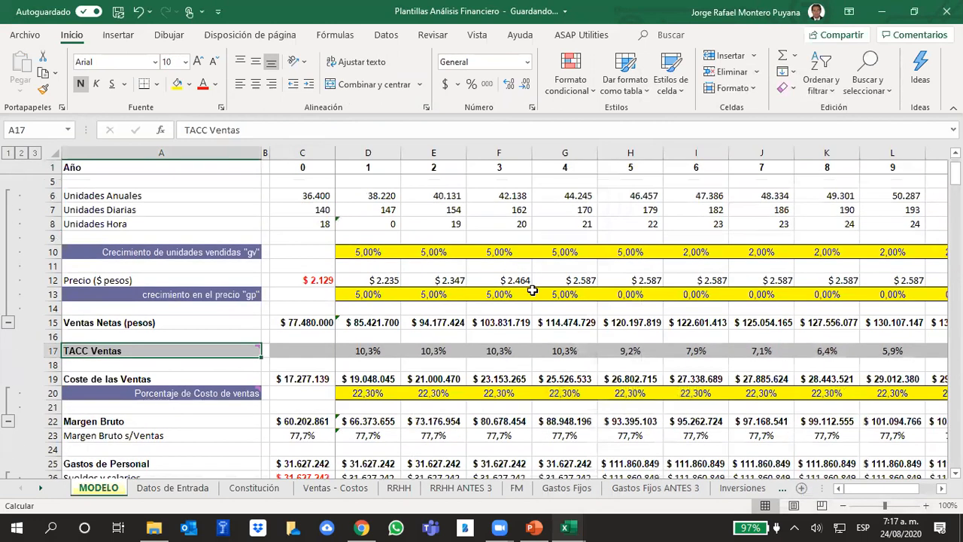
{"action": "left_click", "coordinate": [551, 188]}
{"action": "scroll", "coordinate": [551, 193], "scroll_direction": "up", "scroll_amount": 1}
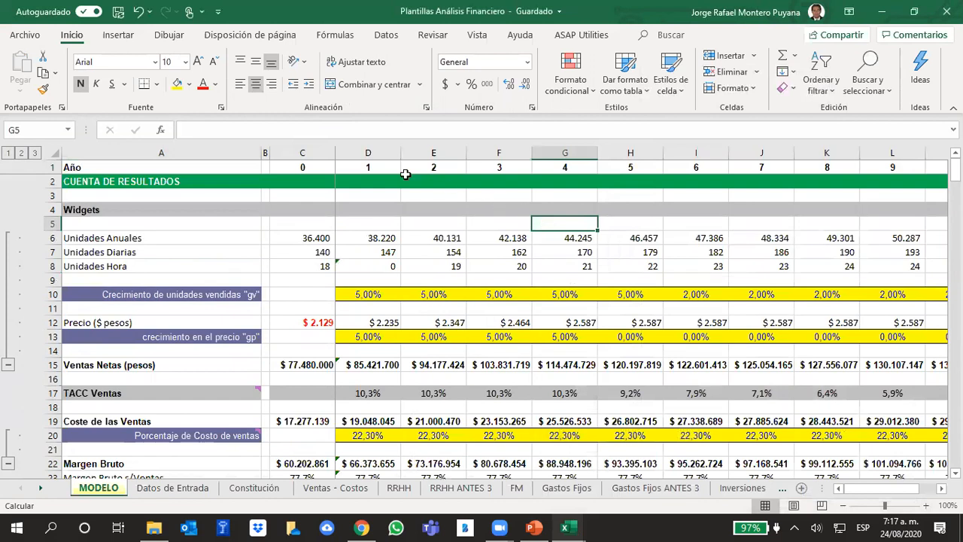
Review the number format settings of the year headers in C1:M1.
{"action": "left_click", "coordinate": [48, 164]}
{"action": "left_click", "coordinate": [313, 167]}
{"action": "left_click_drag", "start_coordinate": [352, 166], "coordinate": [846, 168]}
{"action": "right_click", "coordinate": [845, 170]}
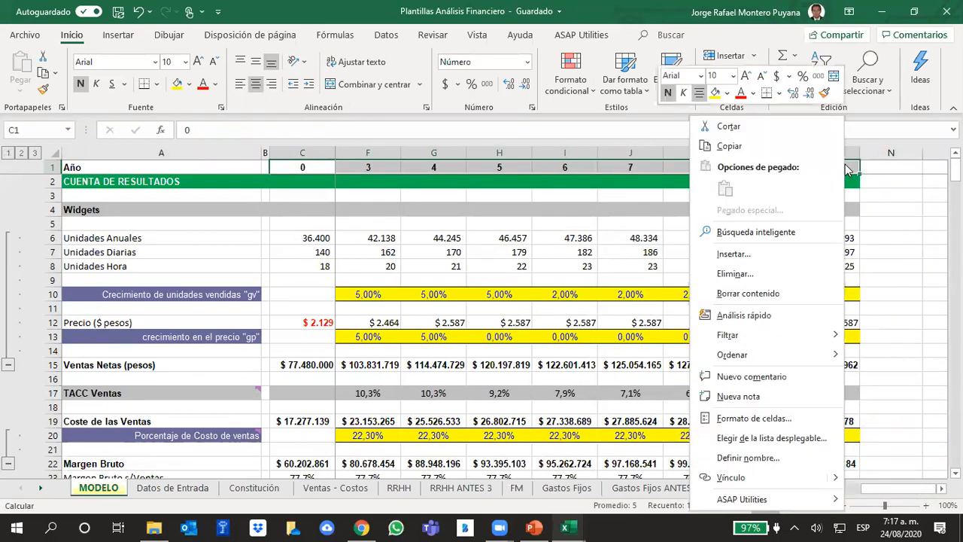
{"action": "left_click", "coordinate": [756, 418]}
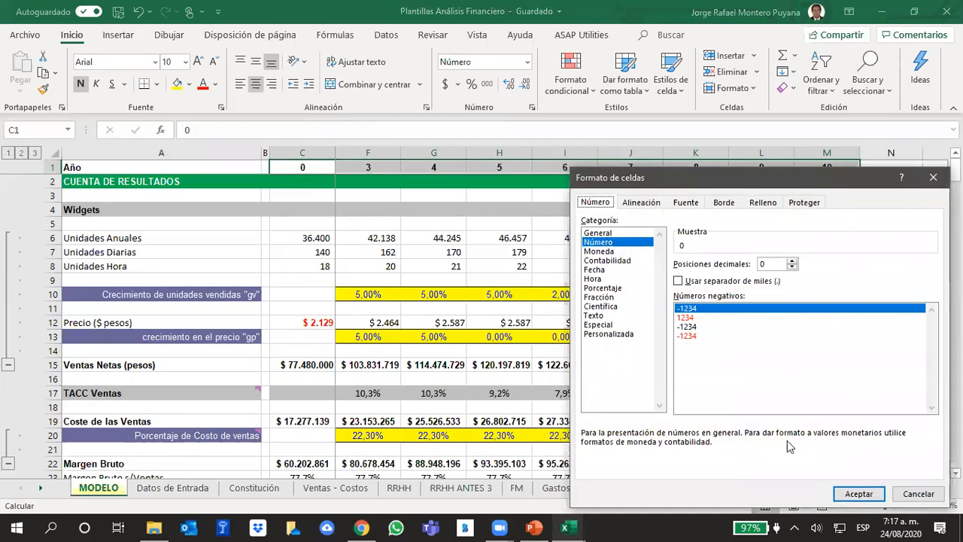
{"action": "left_click", "coordinate": [882, 494]}
{"action": "left_click", "coordinate": [913, 336]}
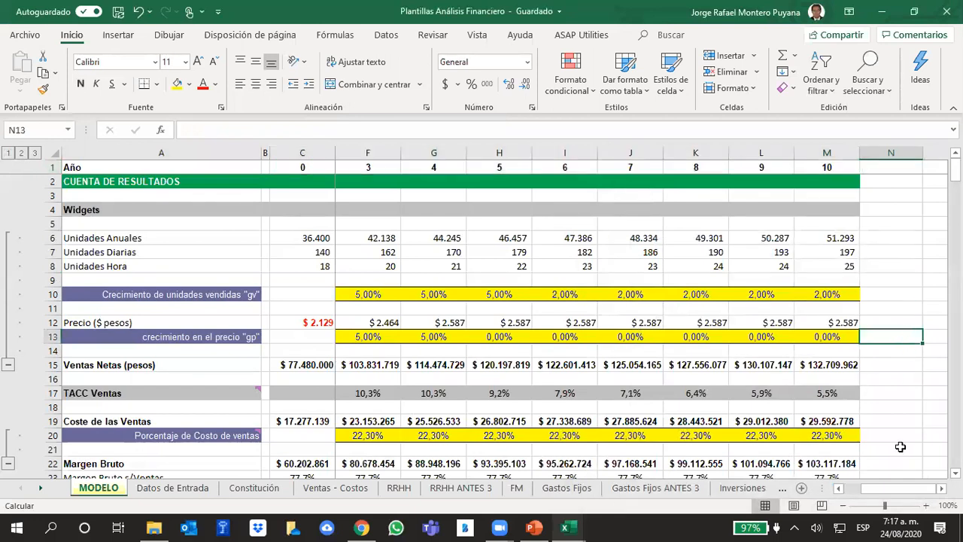
Reapply the Número format with 0 decimal places and no thousands separator to the year headers in C1:M1.
{"action": "scroll", "coordinate": [901, 447], "scroll_direction": "left", "scroll_amount": 2}
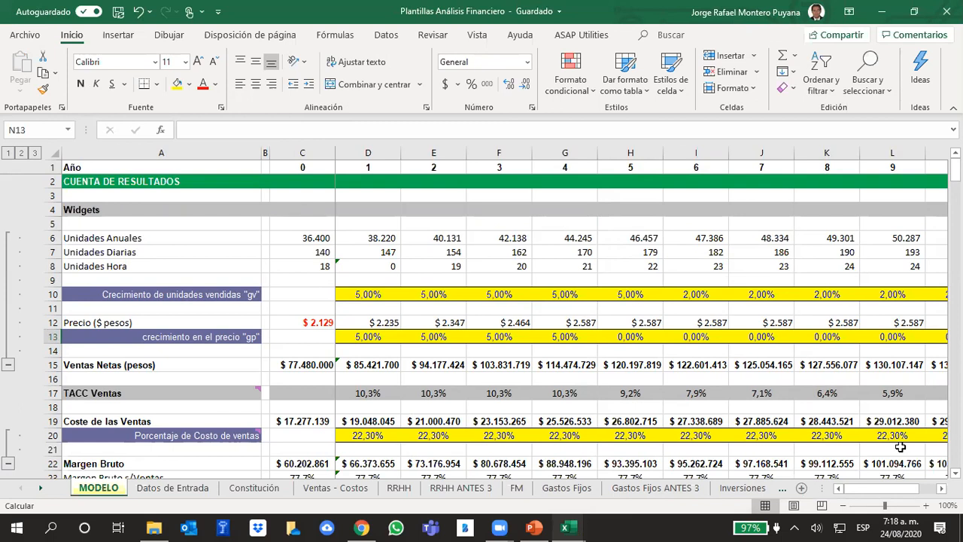
{"action": "left_click", "coordinate": [289, 165]}
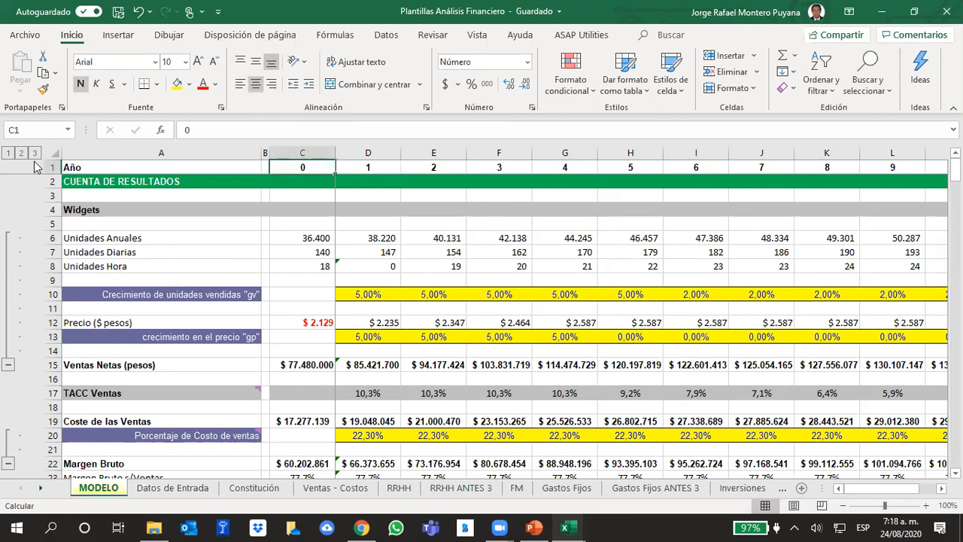
{"action": "left_click_drag", "start_coordinate": [303, 165], "coordinate": [866, 178]}
{"action": "left_click_drag", "start_coordinate": [773, 168], "coordinate": [770, 167]}
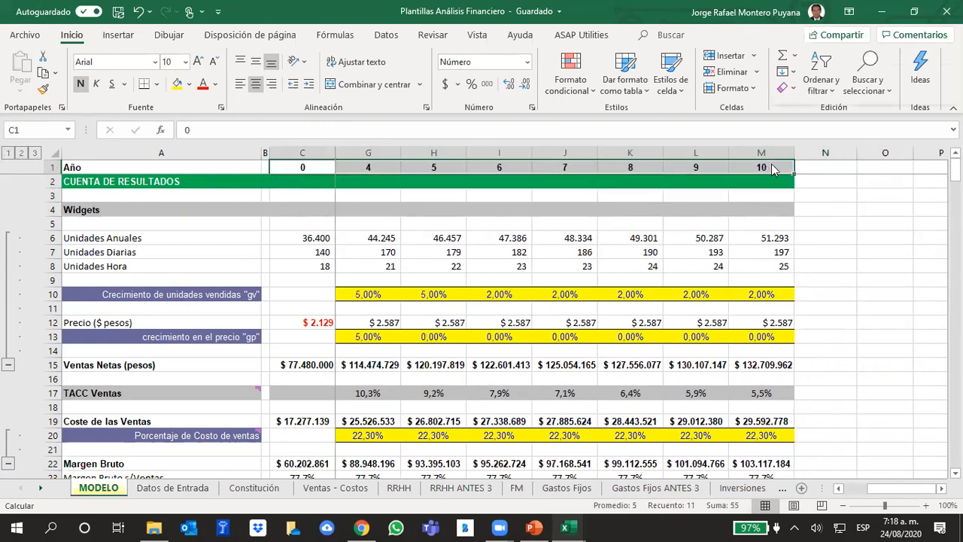
{"action": "right_click", "coordinate": [771, 166]}
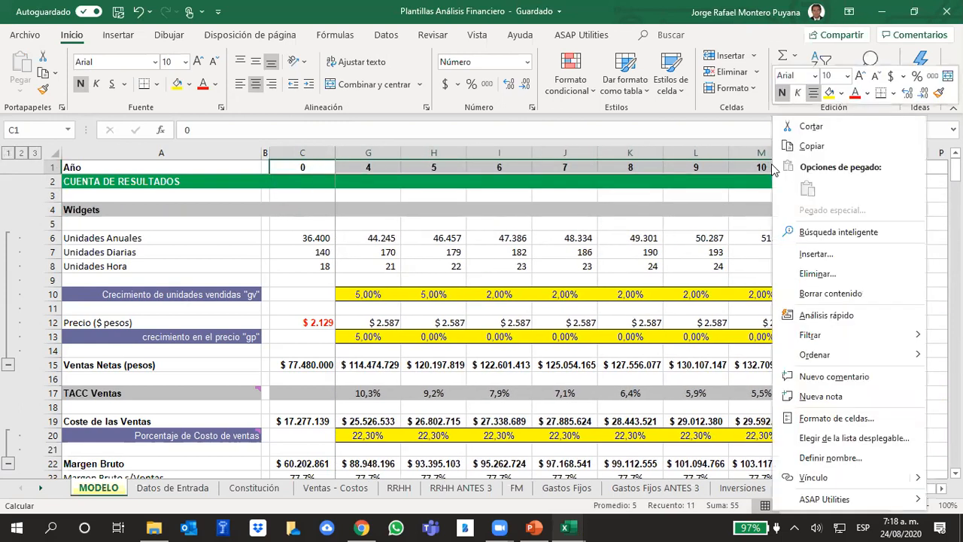
{"action": "left_click", "coordinate": [853, 425]}
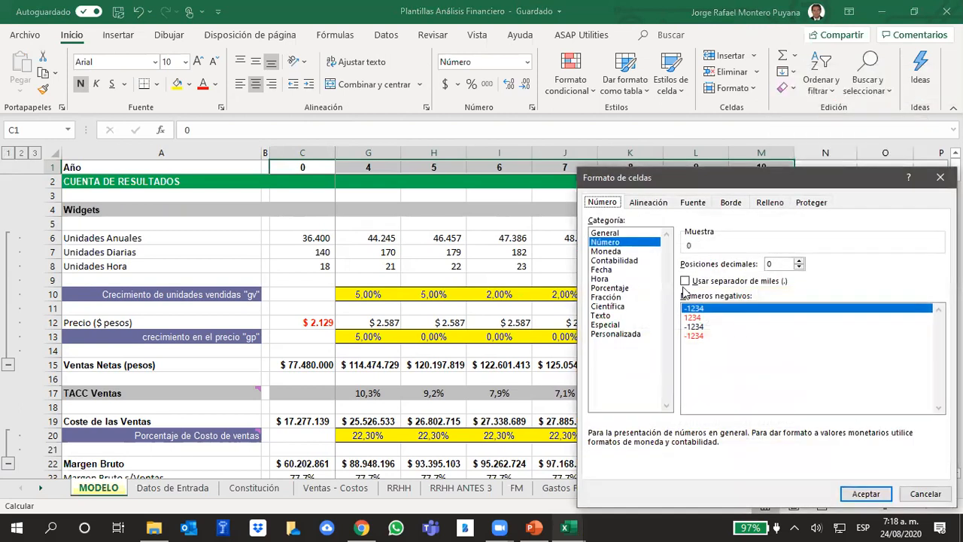
{"action": "left_click", "coordinate": [613, 233]}
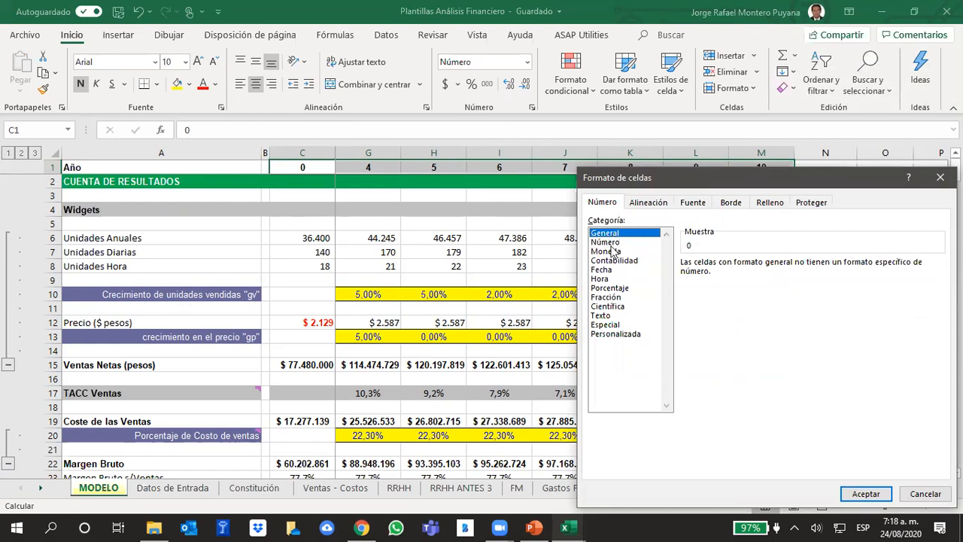
{"action": "left_click", "coordinate": [599, 244]}
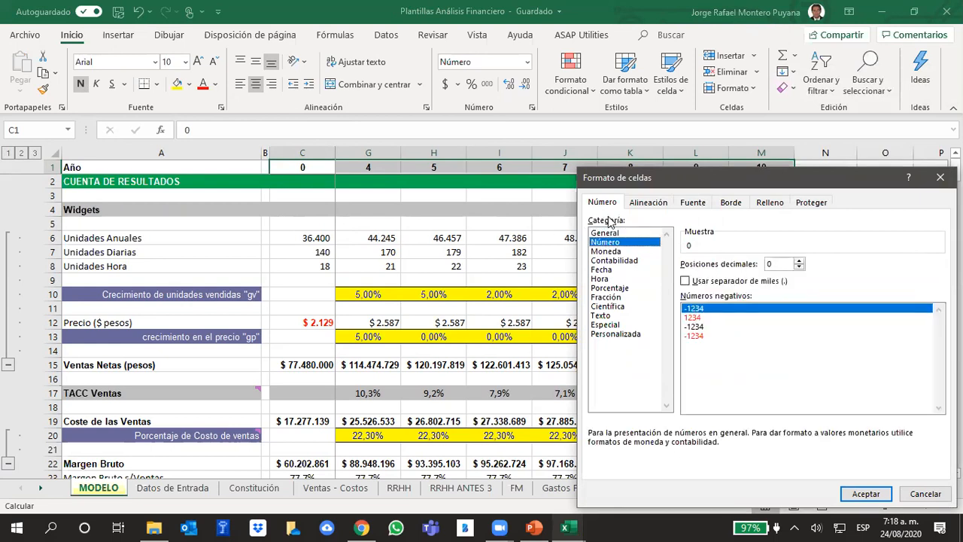
{"action": "left_click", "coordinate": [866, 494]}
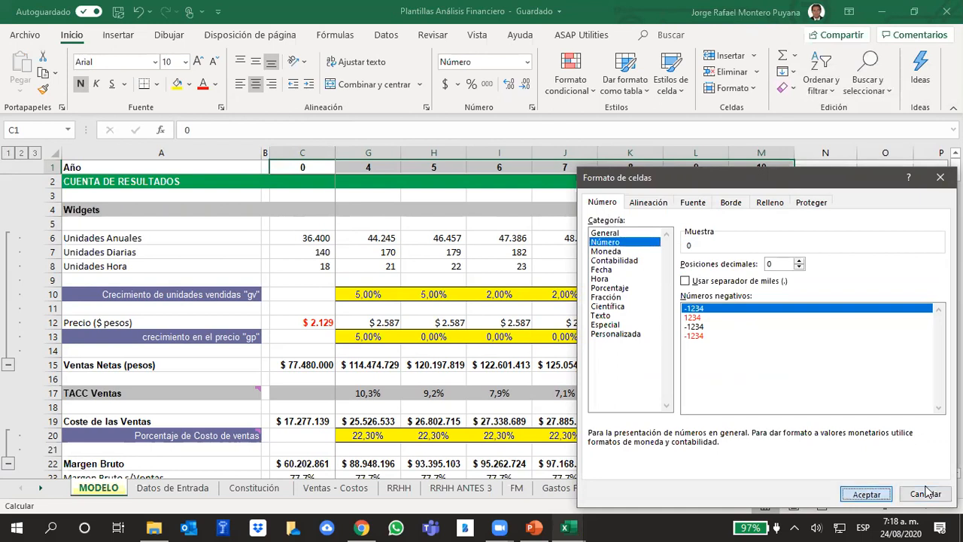
{"action": "left_click", "coordinate": [821, 332]}
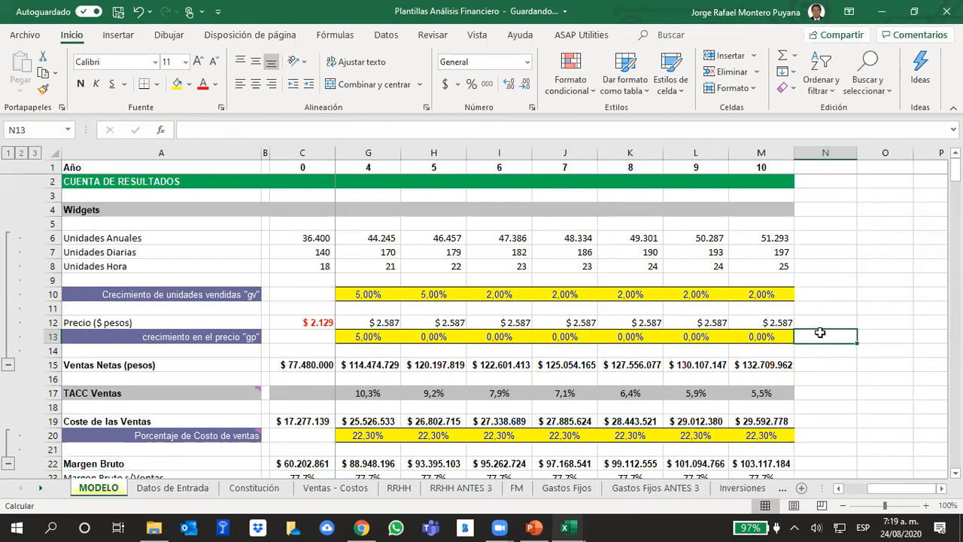
Format the Ventas Netas row C15:M15 as Moneda with 0 decimal places and the $ Español (Colombia) symbol.
{"action": "left_click_drag", "start_coordinate": [916, 494], "coordinate": [899, 494]}
{"action": "left_click", "coordinate": [631, 381]}
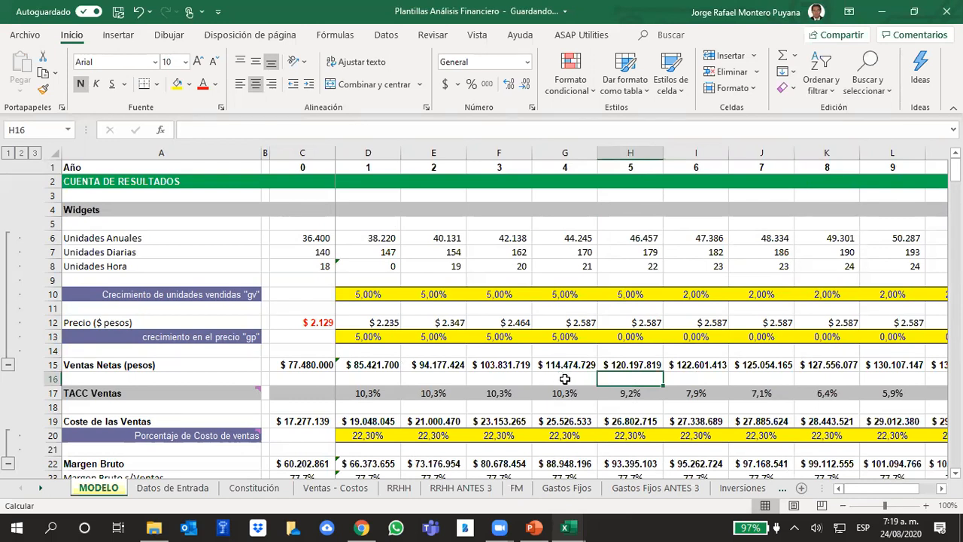
{"action": "left_click", "coordinate": [826, 383]}
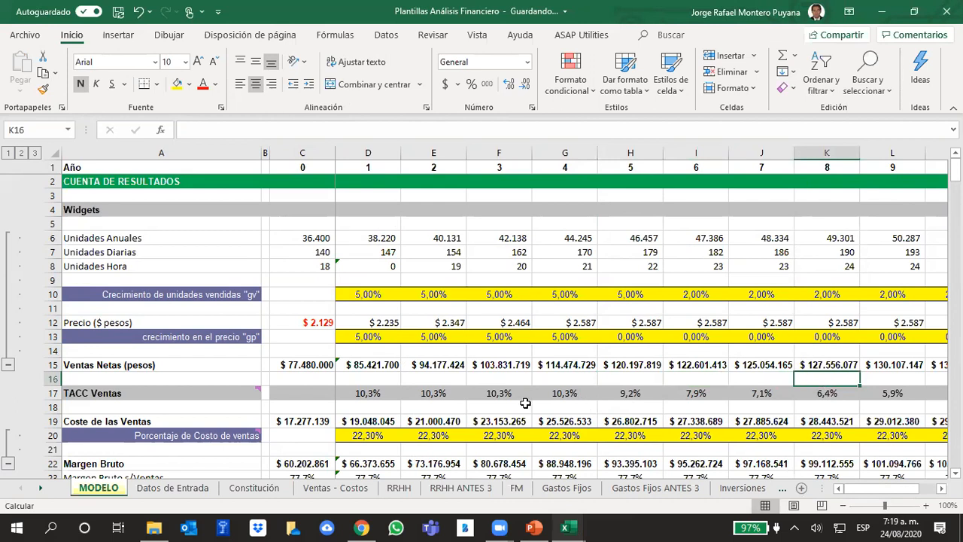
{"action": "left_click", "coordinate": [300, 363]}
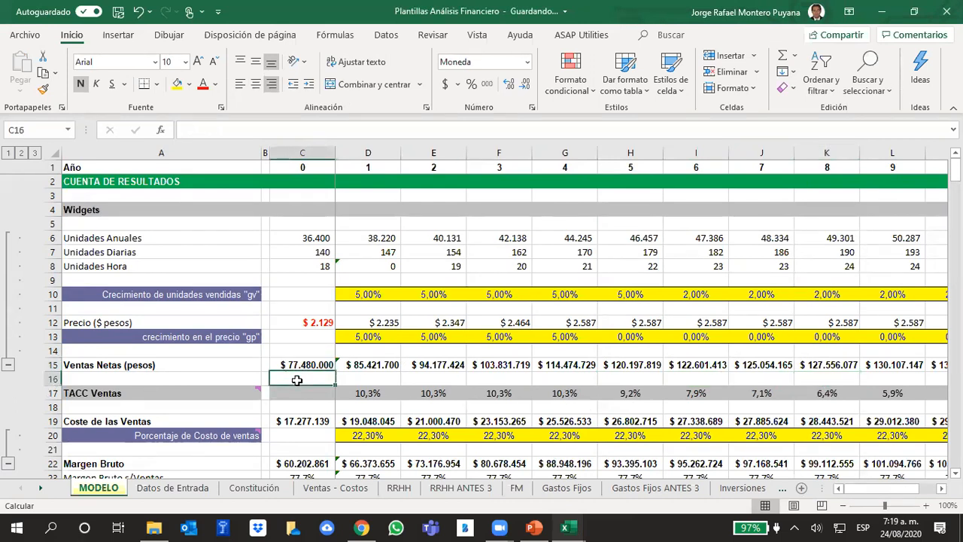
{"action": "left_click_drag", "start_coordinate": [304, 364], "coordinate": [840, 364]}
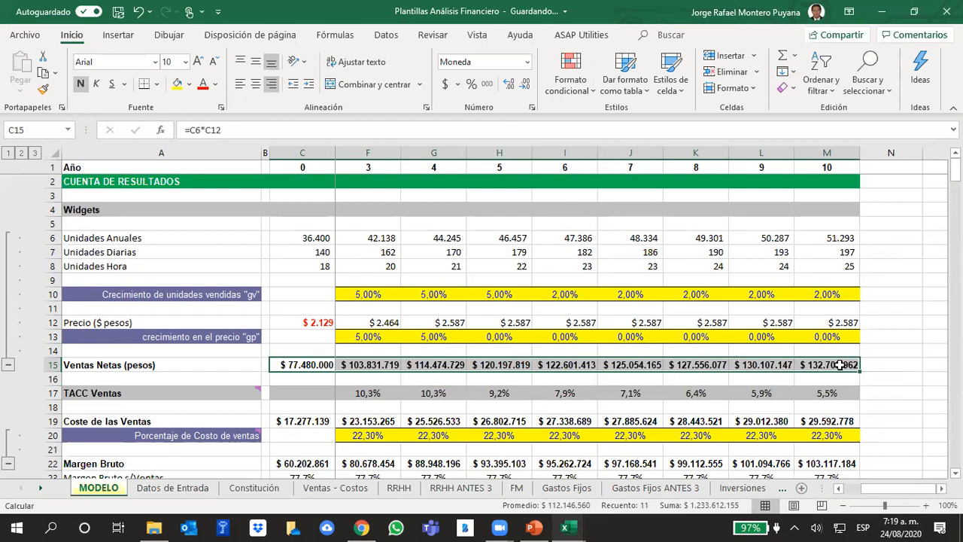
{"action": "right_click", "coordinate": [840, 364]}
{"action": "left_click", "coordinate": [770, 423]}
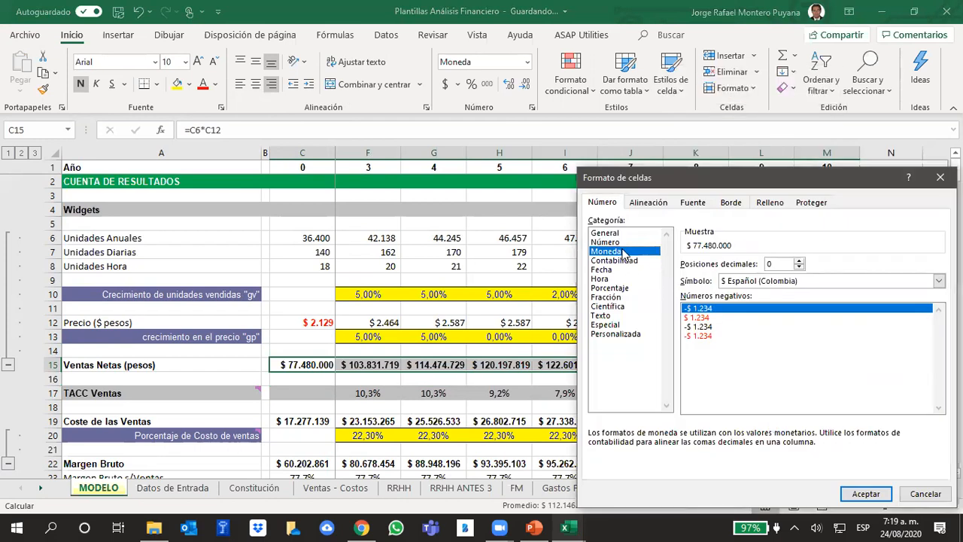
{"action": "left_click", "coordinate": [817, 281]}
{"action": "left_click", "coordinate": [817, 280]}
{"action": "left_click", "coordinate": [817, 282]}
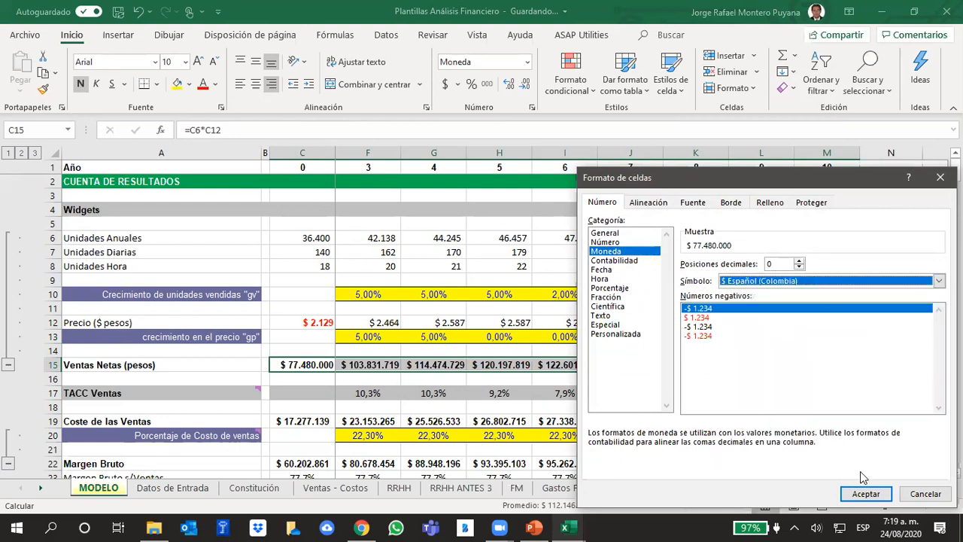
{"action": "left_click", "coordinate": [866, 494]}
{"action": "left_click", "coordinate": [934, 337]}
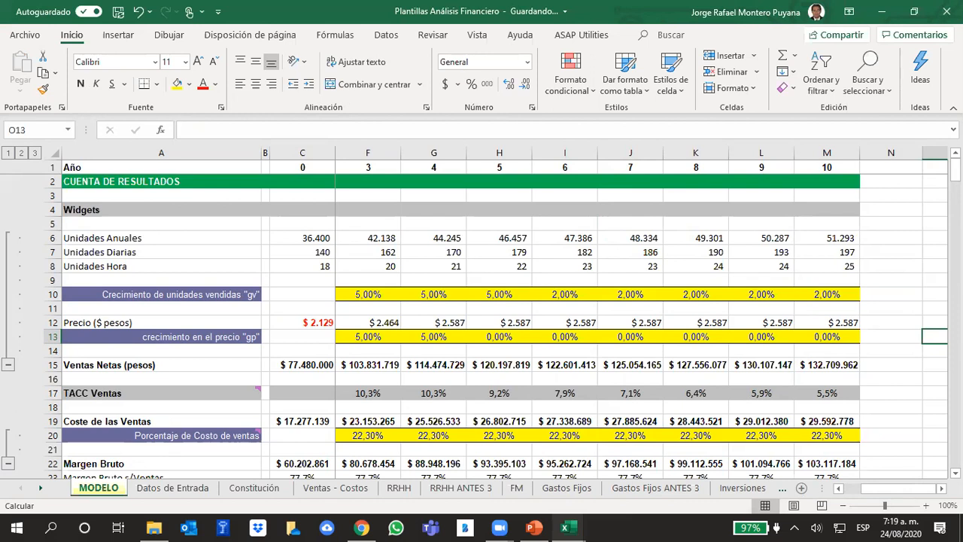
Inspect the price growth cells in row 13 and the price cells in row 12 across the early years.
{"action": "key", "text": "Left"}
{"action": "key", "text": "Left"}
{"action": "key", "text": "Left"}
{"action": "key", "text": "Left"}
{"action": "key", "text": "Left"}
{"action": "key", "text": "Left"}
{"action": "key", "text": "Left"}
{"action": "key", "text": "Left"}
{"action": "key", "text": "Left"}
{"action": "key", "text": "Left"}
{"action": "key", "text": "Left"}
{"action": "key", "text": "Left"}
{"action": "key", "text": "Left"}
{"action": "key", "text": "Left"}
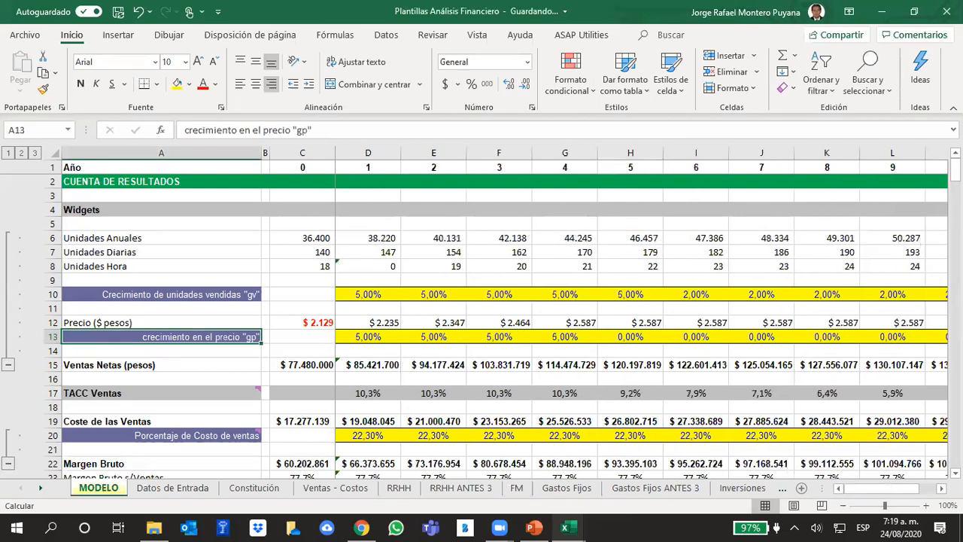
{"action": "key", "text": "Right"}
{"action": "key", "text": "Right"}
{"action": "key", "text": "Right"}
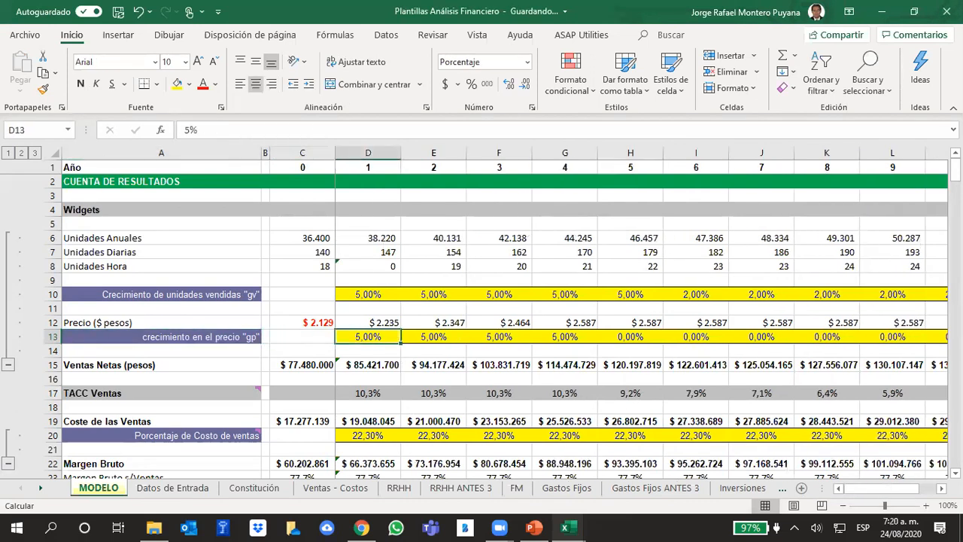
{"action": "key", "text": "Up"}
{"action": "key", "text": "Left"}
{"action": "key", "text": "Right"}
{"action": "key", "text": "Right"}
{"action": "key", "text": "Right"}
{"action": "key", "text": "Right"}
{"action": "key", "text": "Right"}
{"action": "key", "text": "Right"}
Check the Ventas Netas formulas in row 15 from year 1 through year 7.
{"action": "key", "text": "Down"}
{"action": "key", "text": "Left"}
{"action": "key", "text": "Down"}
{"action": "key", "text": "Down"}
{"action": "key", "text": "Left"}
{"action": "key", "text": "Left"}
{"action": "key", "text": "Left"}
{"action": "key", "text": "Left"}
{"action": "key", "text": "Left"}
{"action": "key", "text": "Left"}
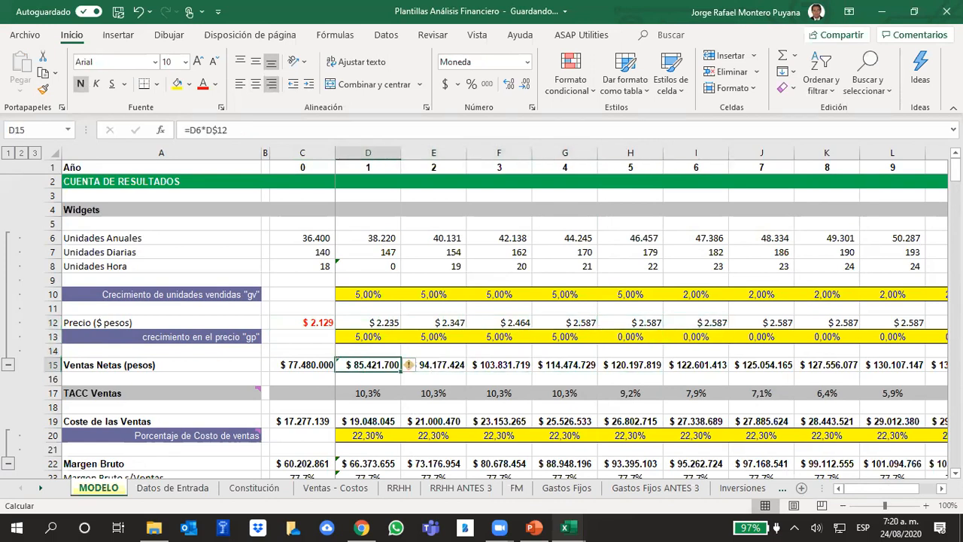
{"action": "key", "text": "Right"}
{"action": "key", "text": "Right"}
{"action": "key", "text": "Right"}
{"action": "key", "text": "Right"}
{"action": "key", "text": "Right"}
{"action": "key", "text": "Right"}
{"action": "key", "text": "Right"}
{"action": "key", "text": "Right"}
{"action": "key", "text": "Right"}
{"action": "key", "text": "Right"}
{"action": "key", "text": "Right"}
{"action": "key", "text": "Right"}
{"action": "key", "text": "Right"}
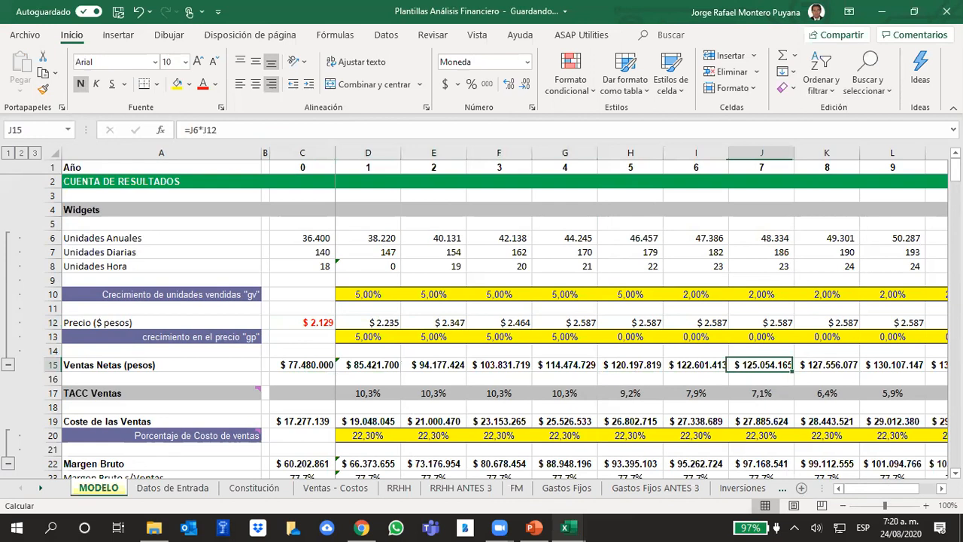
Examine the TACC Ventas row across the years and its growth formula in D17.
{"action": "key", "text": "Down"}
{"action": "key", "text": "Down"}
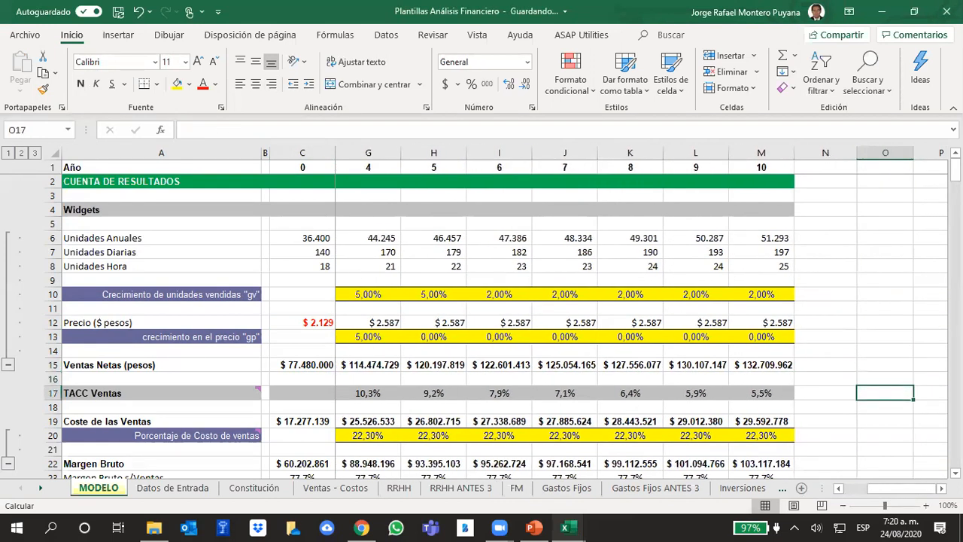
{"action": "key", "text": "Left"}
{"action": "key", "text": "Left"}
{"action": "key", "text": "Left"}
{"action": "key", "text": "Left"}
{"action": "key", "text": "Left"}
{"action": "key", "text": "Left"}
{"action": "key", "text": "Left"}
{"action": "key", "text": "Left"}
{"action": "key", "text": "Left"}
{"action": "key", "text": "Left"}
{"action": "key", "text": "Left"}
{"action": "key", "text": "Left"}
{"action": "key", "text": "Left"}
{"action": "key", "text": "Left"}
{"action": "key", "text": "Right"}
{"action": "key", "text": "Right"}
{"action": "key", "text": "Right"}
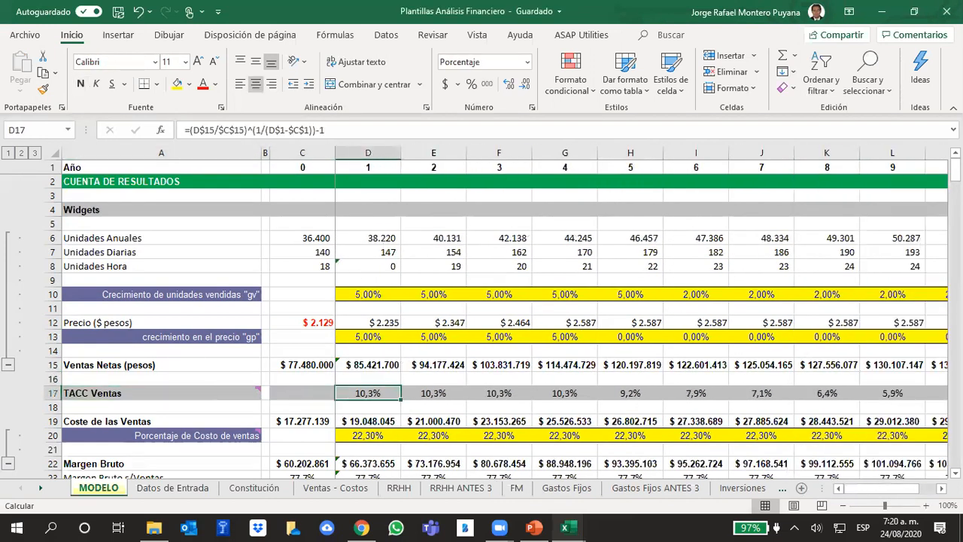
Review the cost and expense rows down the income statement and select the EBT row.
{"action": "key", "text": "Down"}
{"action": "key", "text": "Down"}
{"action": "key", "text": "Down"}
{"action": "key", "text": "Down"}
{"action": "key", "text": "Down"}
{"action": "key", "text": "Down"}
{"action": "key", "text": "Down"}
{"action": "key", "text": "Down"}
{"action": "key", "text": "Down"}
{"action": "key", "text": "Down"}
{"action": "key", "text": "Down"}
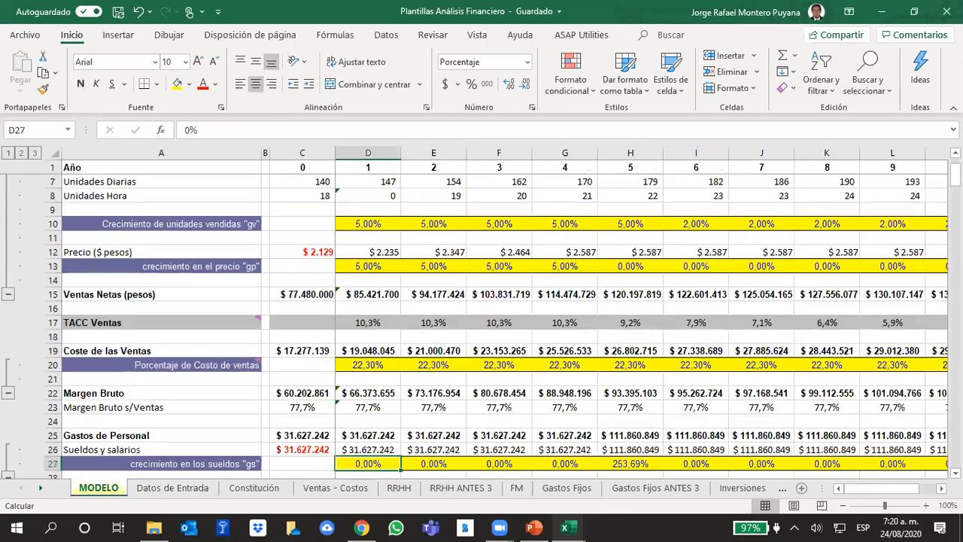
{"action": "key", "text": "Down"}
{"action": "key", "text": "Down"}
{"action": "key", "text": "Down"}
{"action": "key", "text": "Down"}
{"action": "key", "text": "Down"}
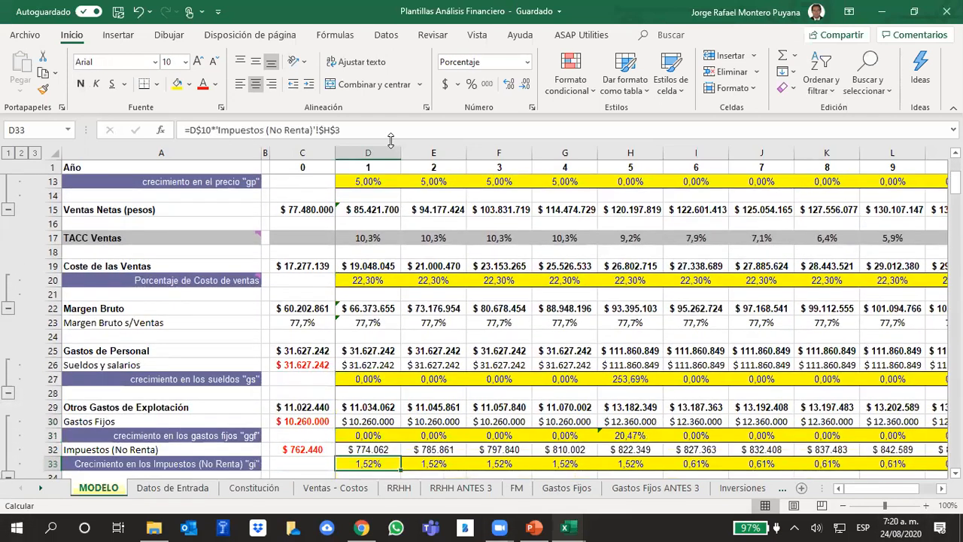
{"action": "scroll", "coordinate": [304, 254], "scroll_direction": "up", "scroll_amount": 4}
{"action": "scroll", "coordinate": [302, 257], "scroll_direction": "down", "scroll_amount": 8}
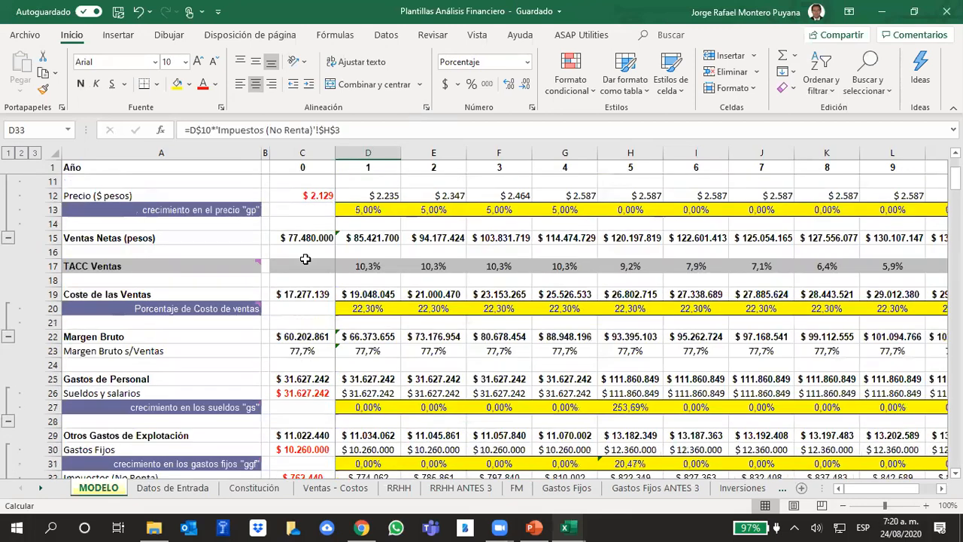
{"action": "scroll", "coordinate": [305, 260], "scroll_direction": "down", "scroll_amount": 5}
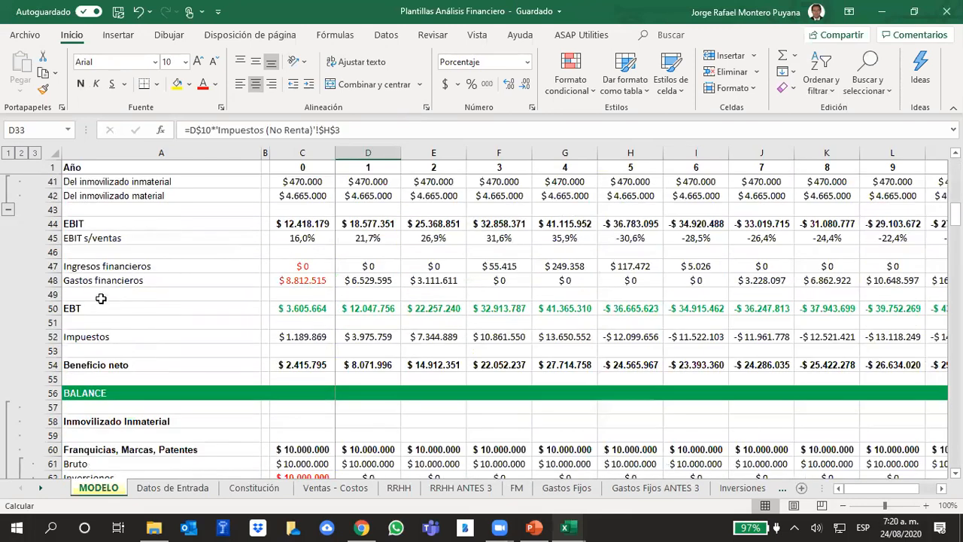
{"action": "left_click", "coordinate": [51, 309]}
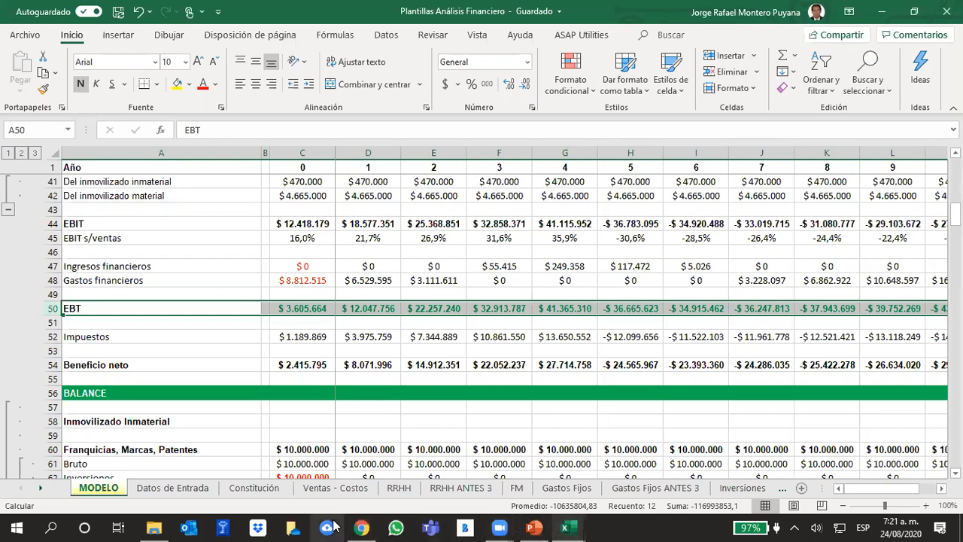
Switch to the course page in Chrome and open the Examen Acumulativo section under EXÁMENES.
{"action": "left_click", "coordinate": [362, 528]}
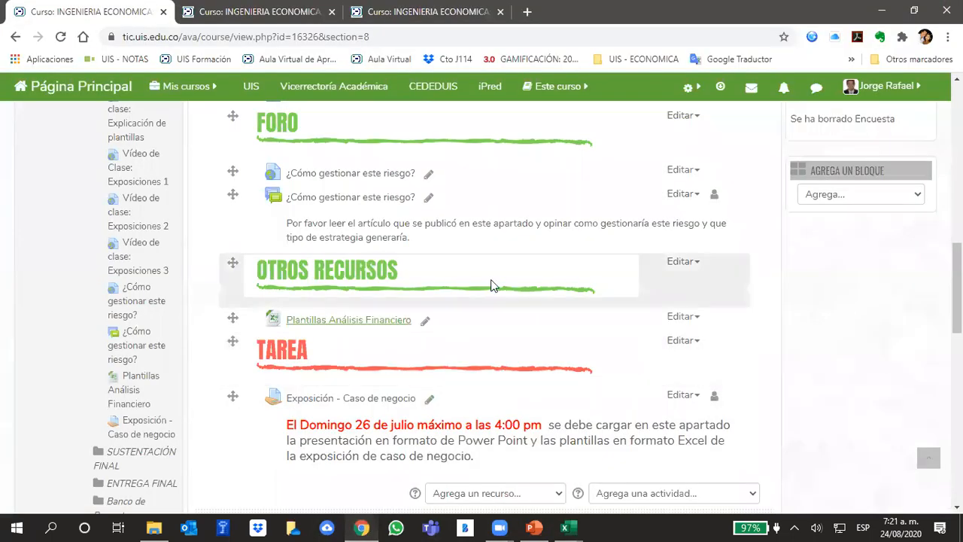
{"action": "scroll", "coordinate": [614, 271], "scroll_direction": "up", "scroll_amount": 15}
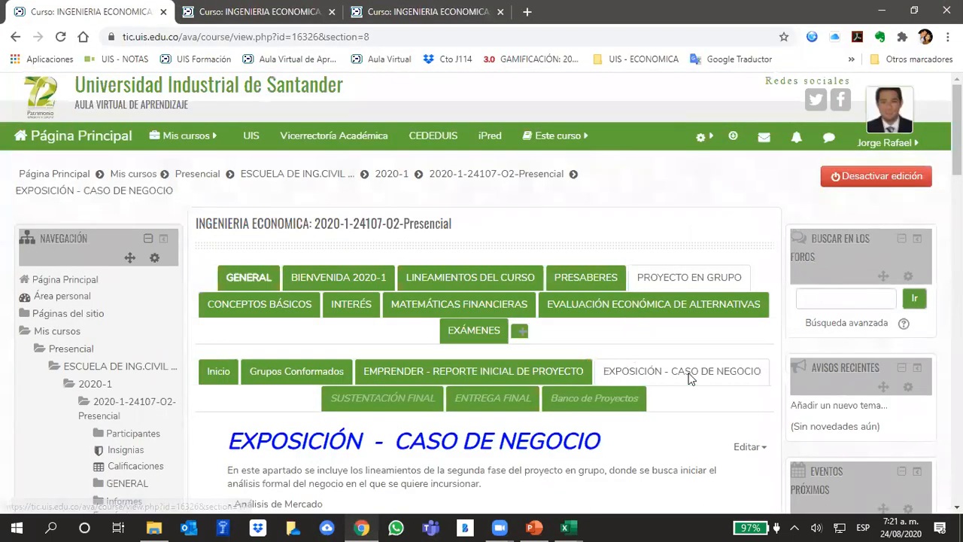
{"action": "scroll", "coordinate": [648, 377], "scroll_direction": "down", "scroll_amount": 1}
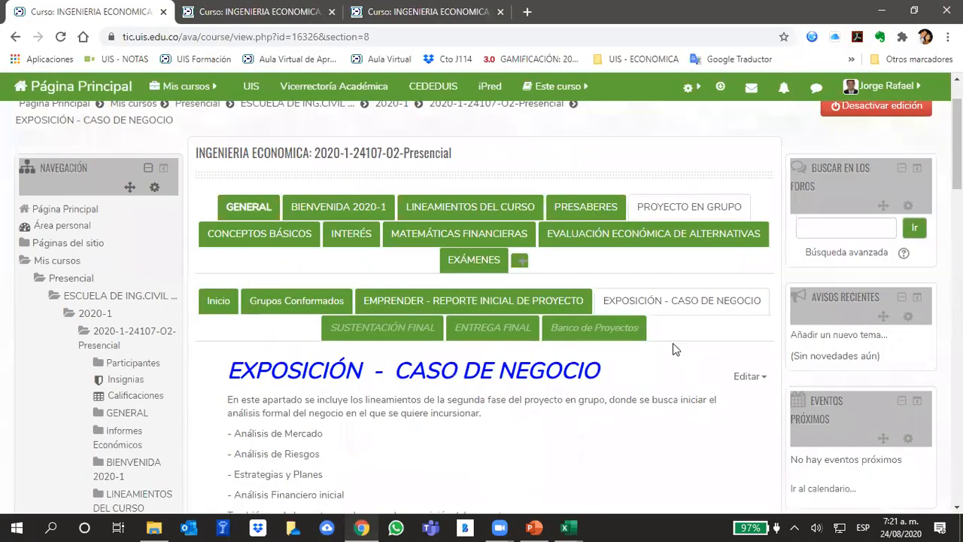
{"action": "left_click", "coordinate": [489, 269]}
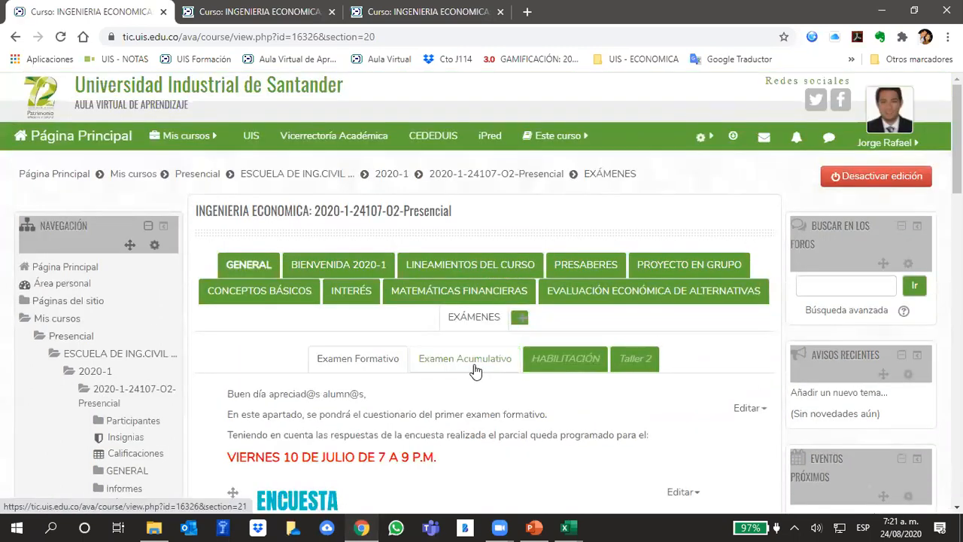
{"action": "left_click", "coordinate": [474, 370]}
Look through the Examen Acumulativo section and highlight "no tiene nota" in the Taller 2 description.
{"action": "scroll", "coordinate": [623, 276], "scroll_direction": "down", "scroll_amount": 3}
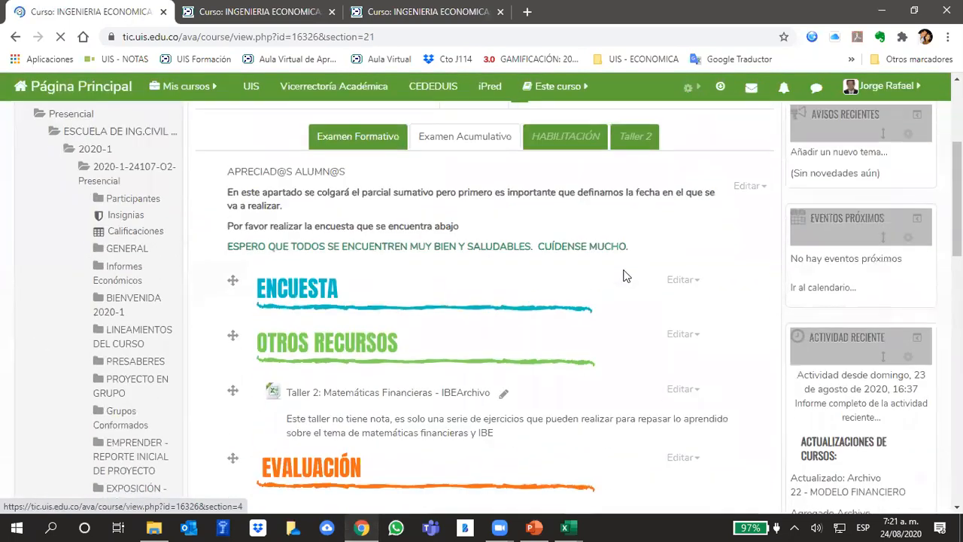
{"action": "scroll", "coordinate": [623, 277], "scroll_direction": "down", "scroll_amount": 2}
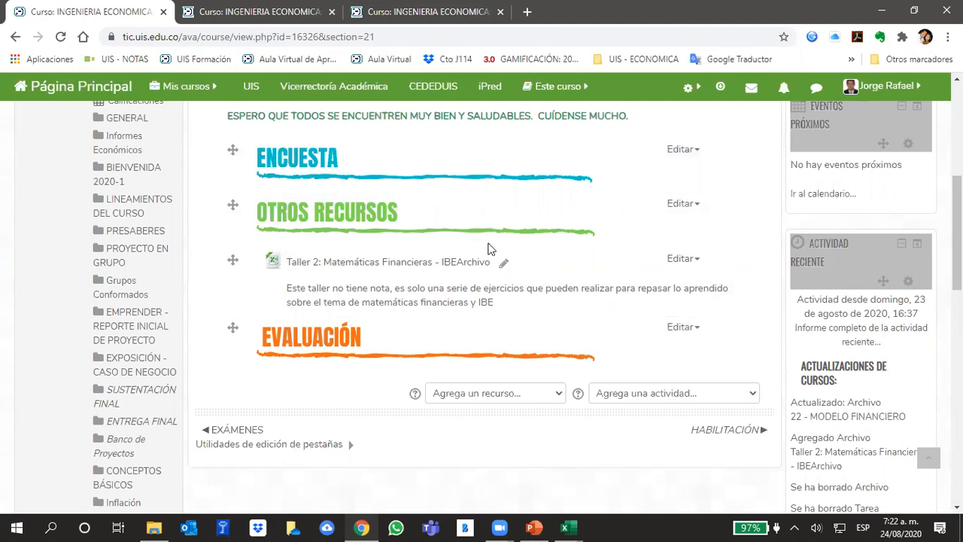
{"action": "scroll", "coordinate": [489, 247], "scroll_direction": "up", "scroll_amount": 1}
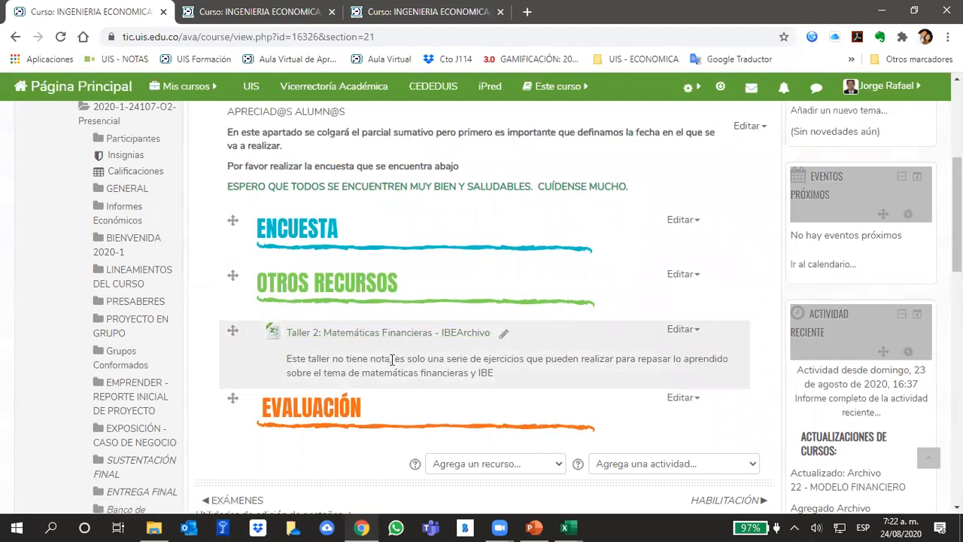
{"action": "left_click_drag", "start_coordinate": [391, 359], "coordinate": [337, 354]}
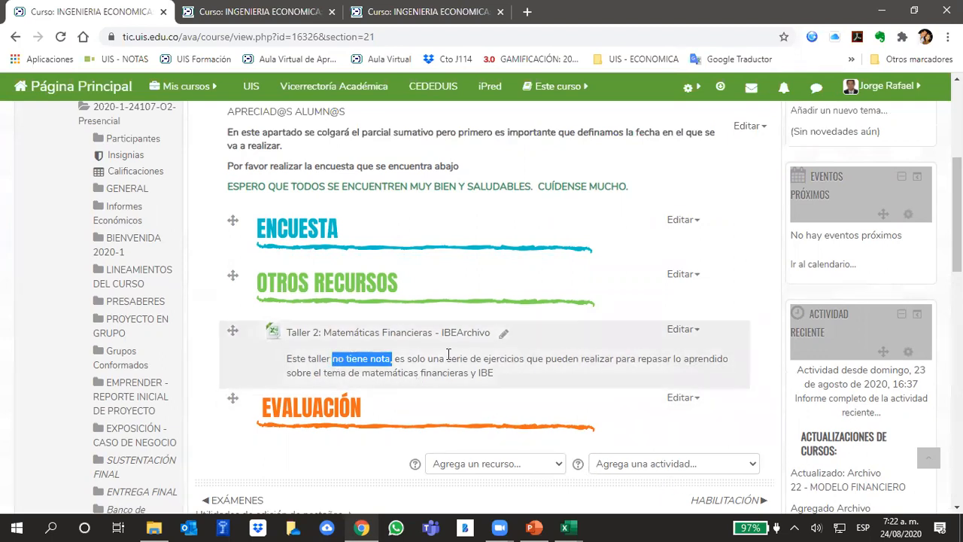
Remove "Archivo" from the Taller 2 resource's name so it reads "Taller 2: Matemáticas Financieras - IBE", and save back to the course.
{"action": "left_click", "coordinate": [684, 330]}
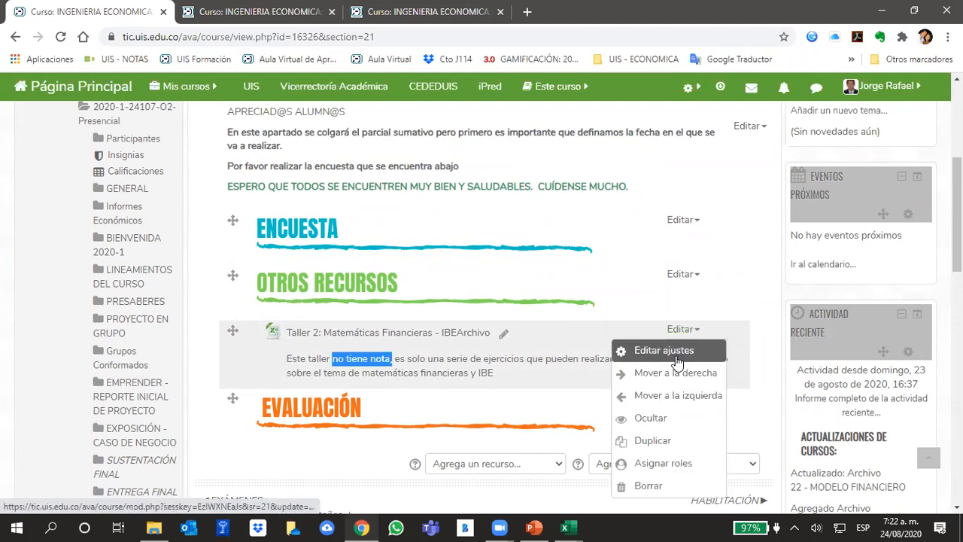
{"action": "left_click", "coordinate": [677, 359]}
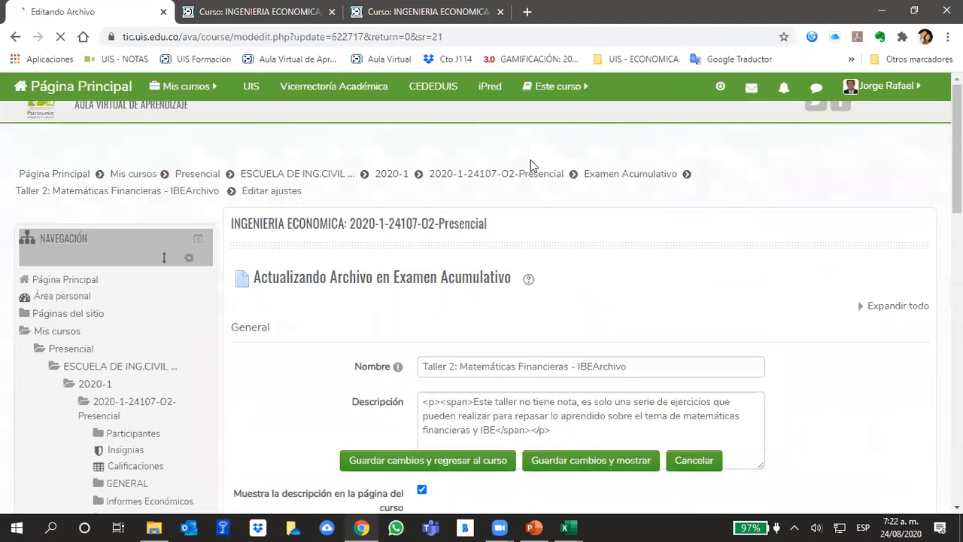
{"action": "left_click_drag", "start_coordinate": [629, 366], "coordinate": [600, 363]}
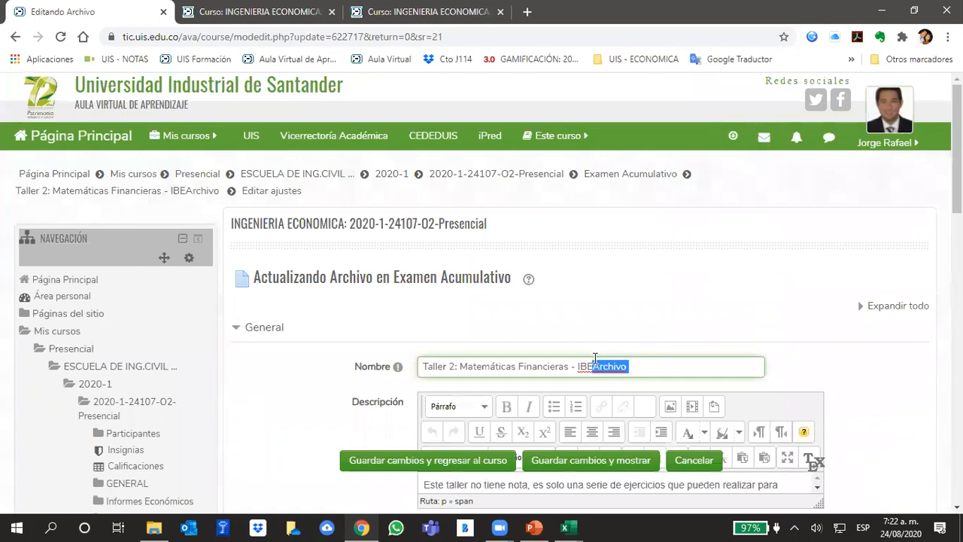
{"action": "key", "text": "BackSpace"}
{"action": "left_click", "coordinate": [468, 462]}
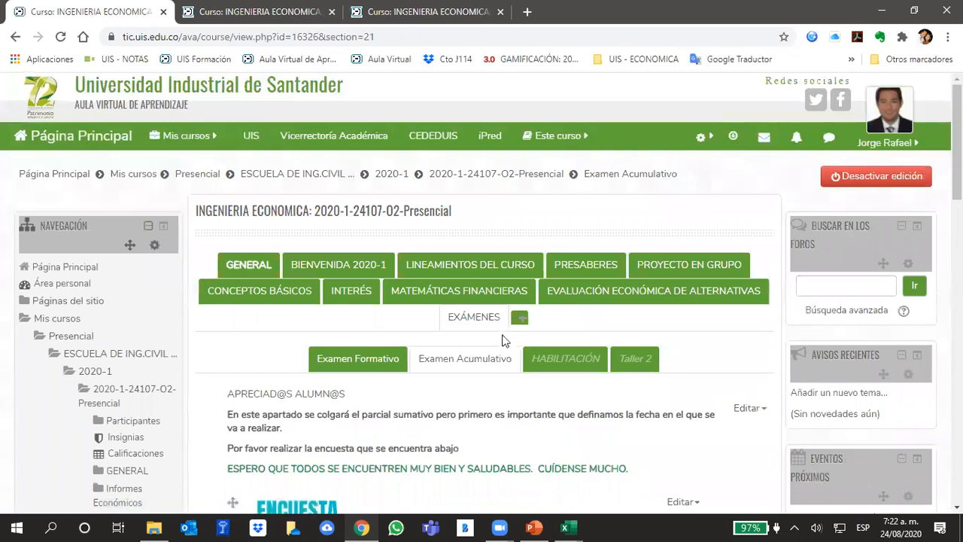
{"action": "scroll", "coordinate": [505, 340], "scroll_direction": "down", "scroll_amount": 5}
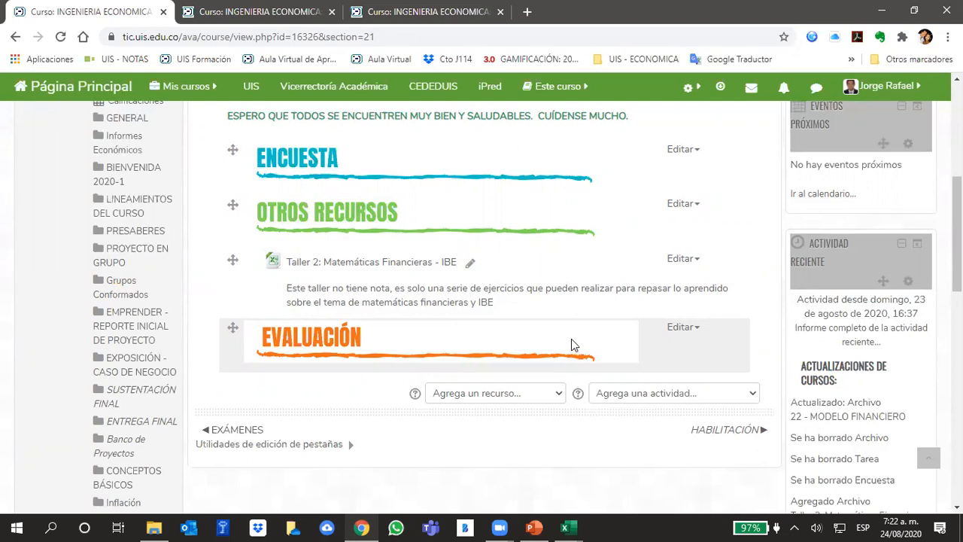
Bring up the PowerPoint presentation and the Zoom meeting controls, ending in the Plantillas Análisis Financiero workbook in Excel.
{"action": "left_click", "coordinate": [534, 527]}
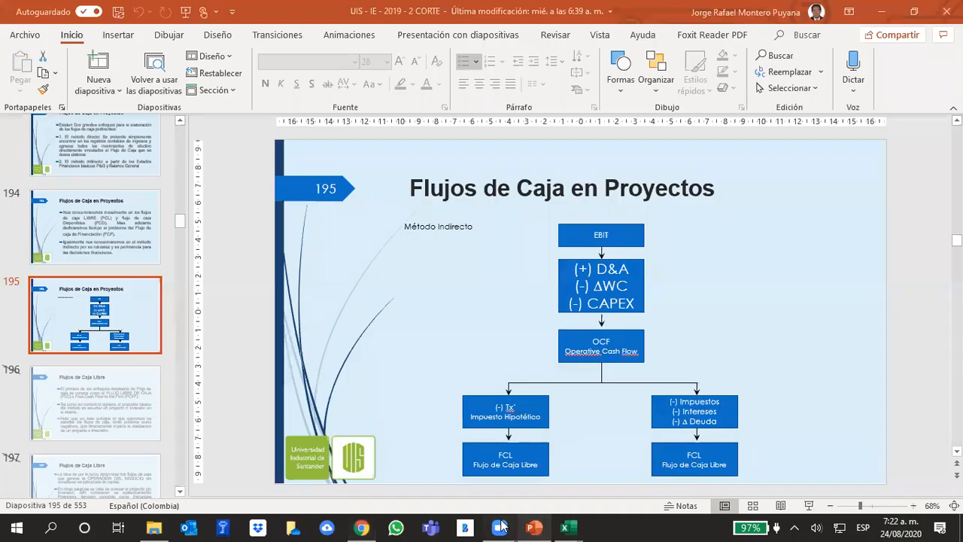
{"action": "mouse_move", "coordinate": [500, 527]}
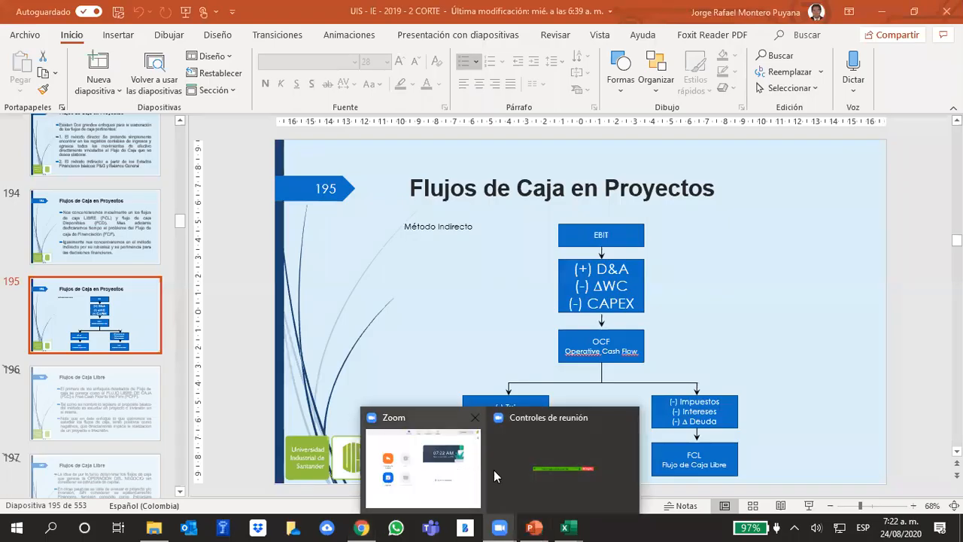
{"action": "left_click", "coordinate": [555, 483]}
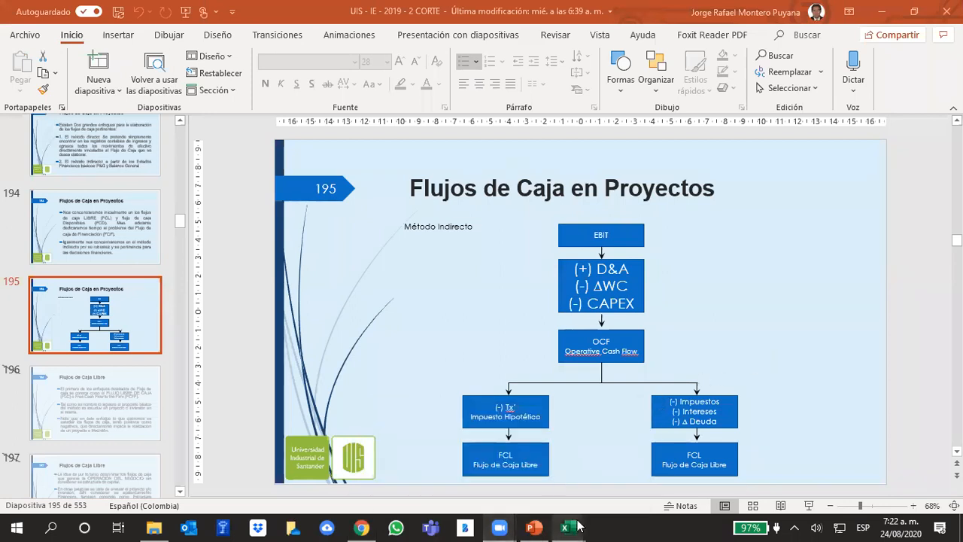
{"action": "mouse_move", "coordinate": [579, 527]}
{"action": "left_click", "coordinate": [573, 467]}
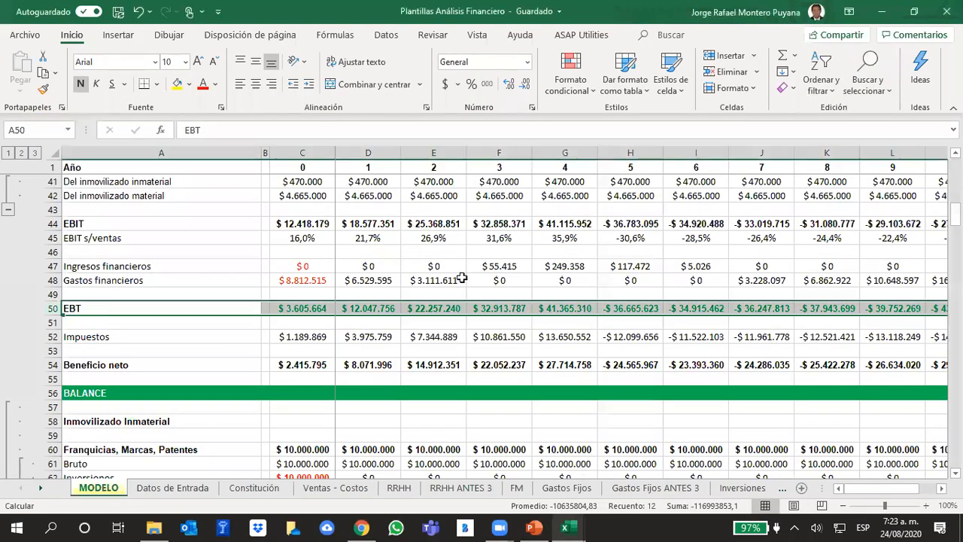
Check the system calendar for August 2020, then return to the MODELO sheet and select the empty cell H46.
{"action": "left_click", "coordinate": [903, 525]}
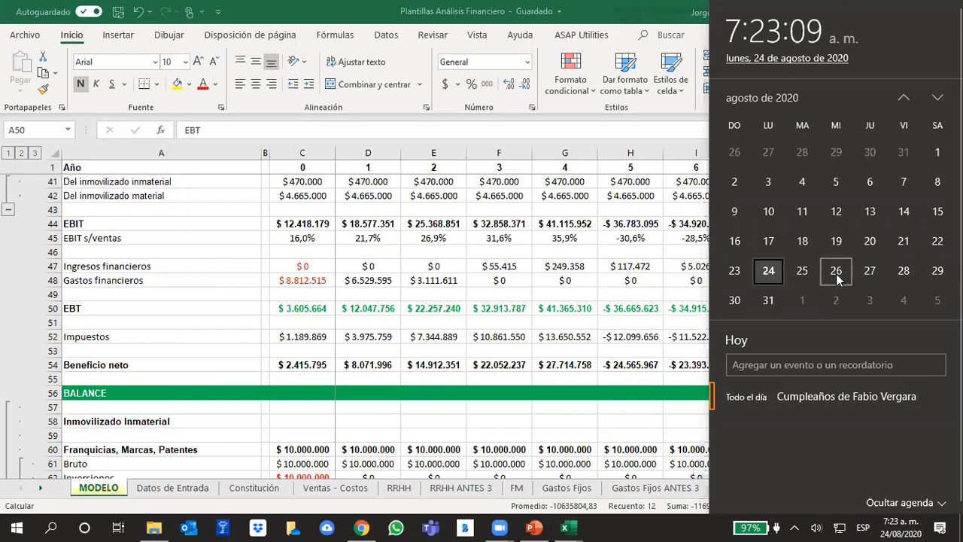
{"action": "left_click", "coordinate": [373, 353]}
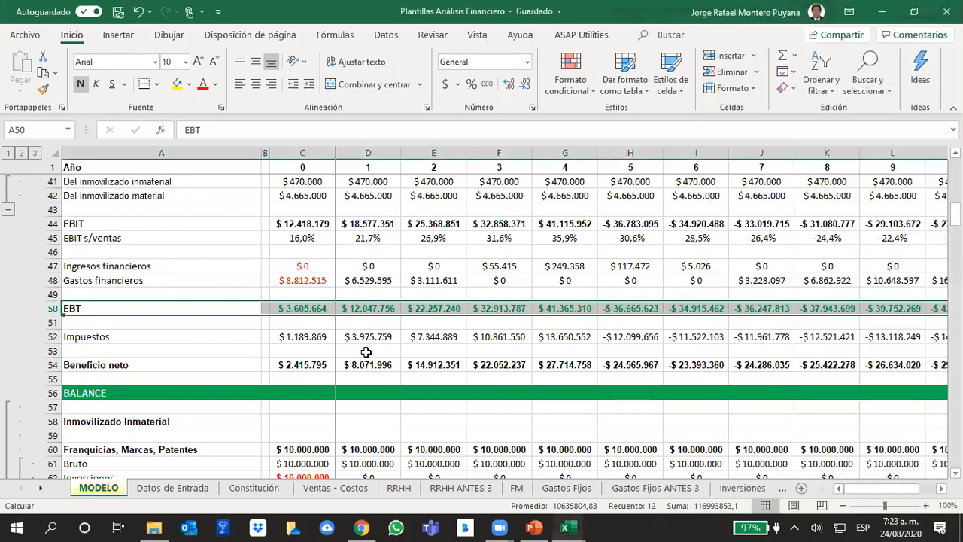
{"action": "left_click", "coordinate": [606, 253]}
{"action": "scroll", "coordinate": [604, 271], "scroll_direction": "up", "scroll_amount": 2}
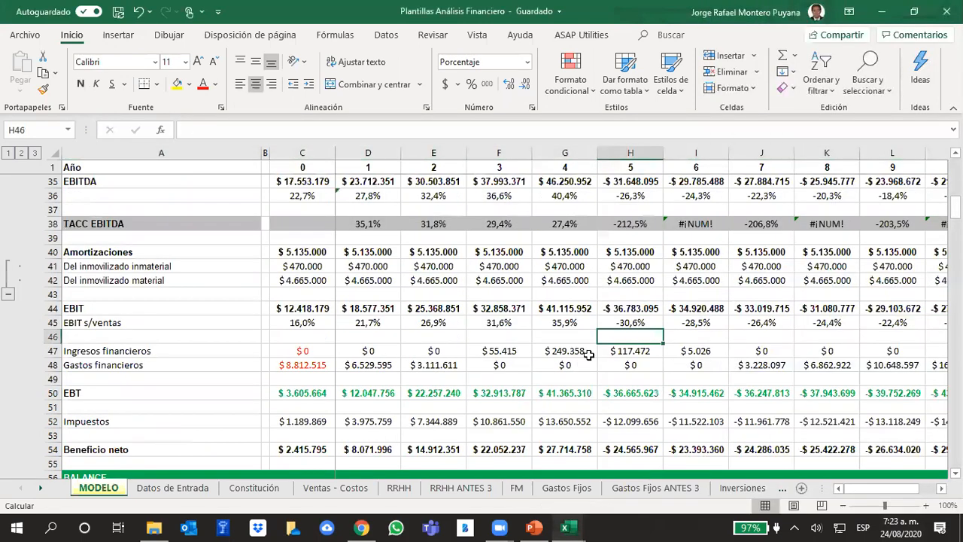
Switch to the course site in Chrome and review the Modelo Económico section under EVALUACIÓN ECONÓMICA DE ALTERNATIVAS.
{"action": "left_click", "coordinate": [361, 527]}
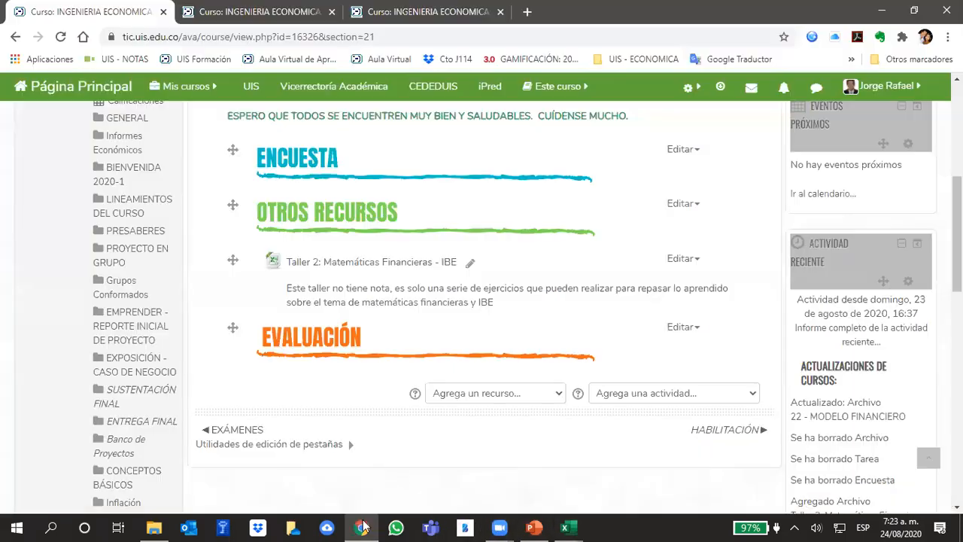
{"action": "scroll", "coordinate": [602, 268], "scroll_direction": "up", "scroll_amount": 5}
{"action": "scroll", "coordinate": [603, 279], "scroll_direction": "up", "scroll_amount": 1}
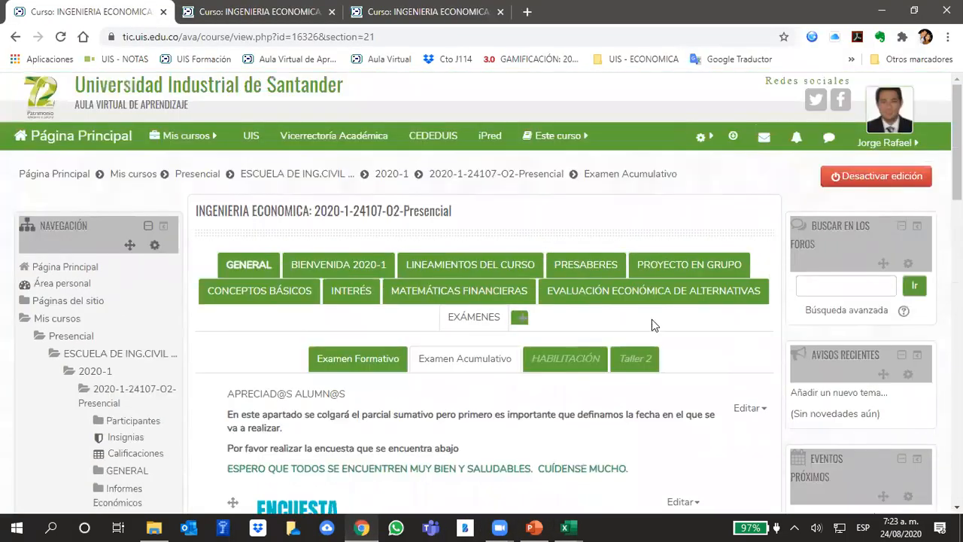
{"action": "left_click", "coordinate": [622, 301]}
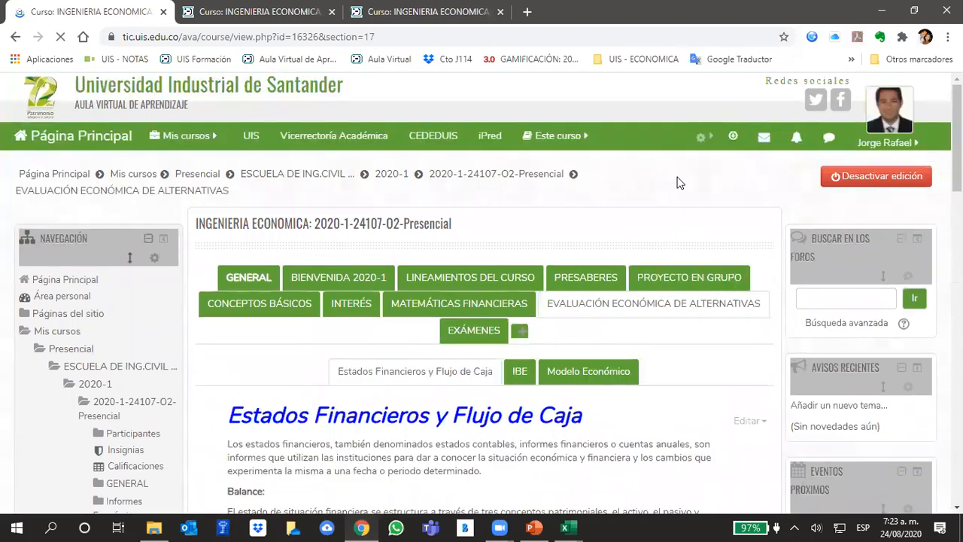
{"action": "scroll", "coordinate": [682, 199], "scroll_direction": "down", "scroll_amount": 1}
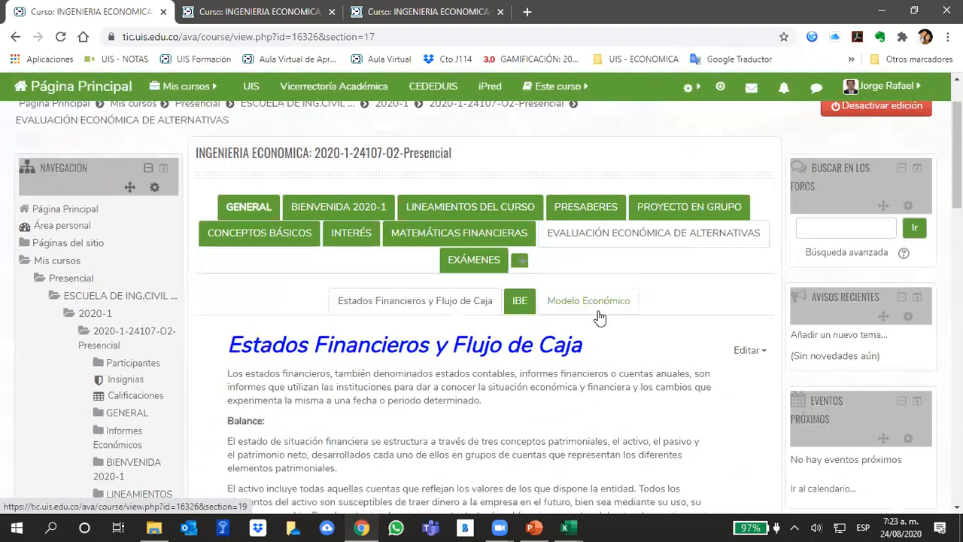
{"action": "left_click", "coordinate": [600, 317]}
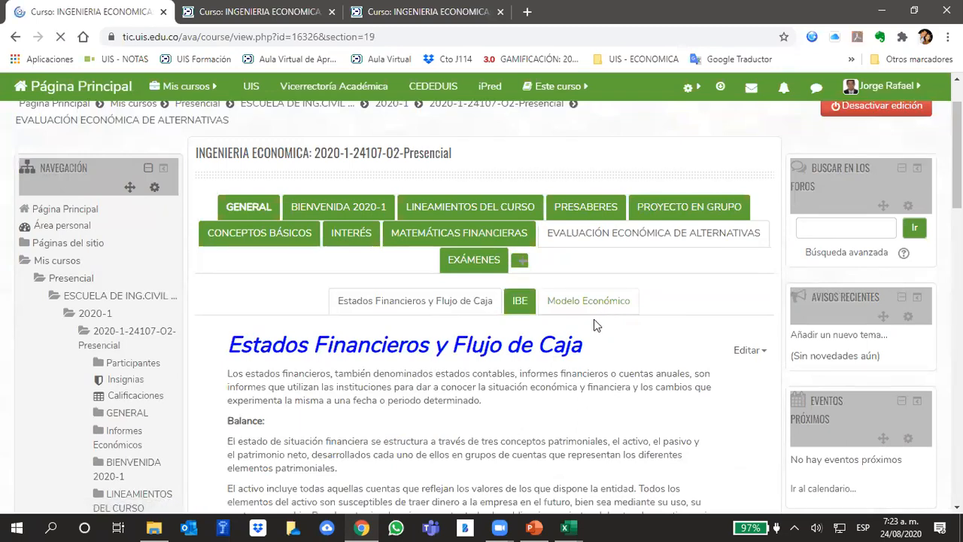
{"action": "scroll", "coordinate": [661, 339], "scroll_direction": "down", "scroll_amount": 5}
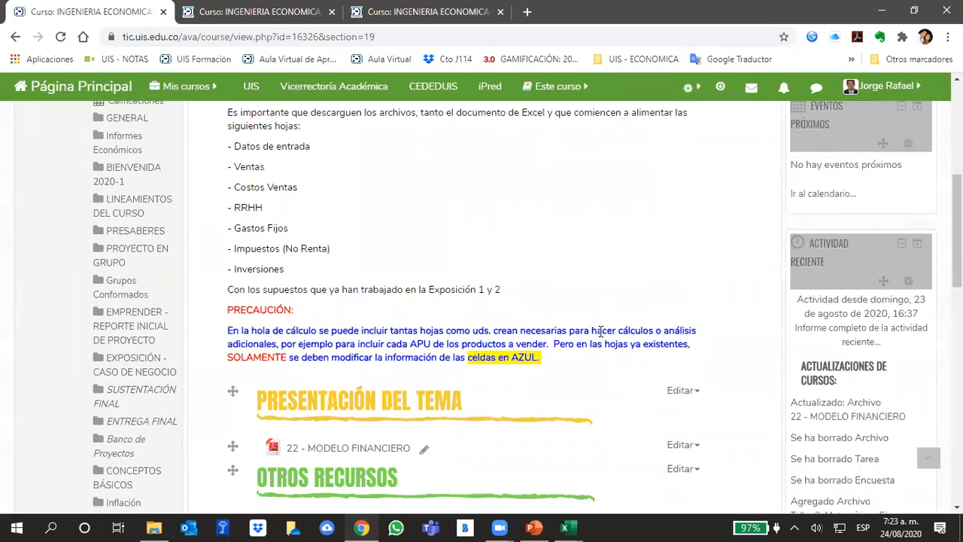
{"action": "scroll", "coordinate": [640, 337], "scroll_direction": "down", "scroll_amount": 3}
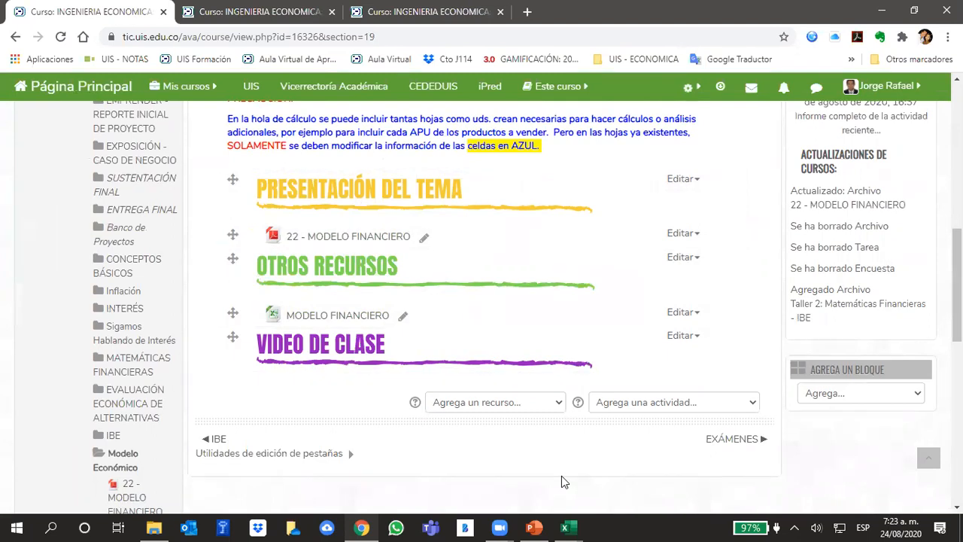
Switch to Excel, view the Datos de Entrada sheet in the copy of the template workbook, and return to the original's MODELO sheet.
{"action": "left_click", "coordinate": [565, 528]}
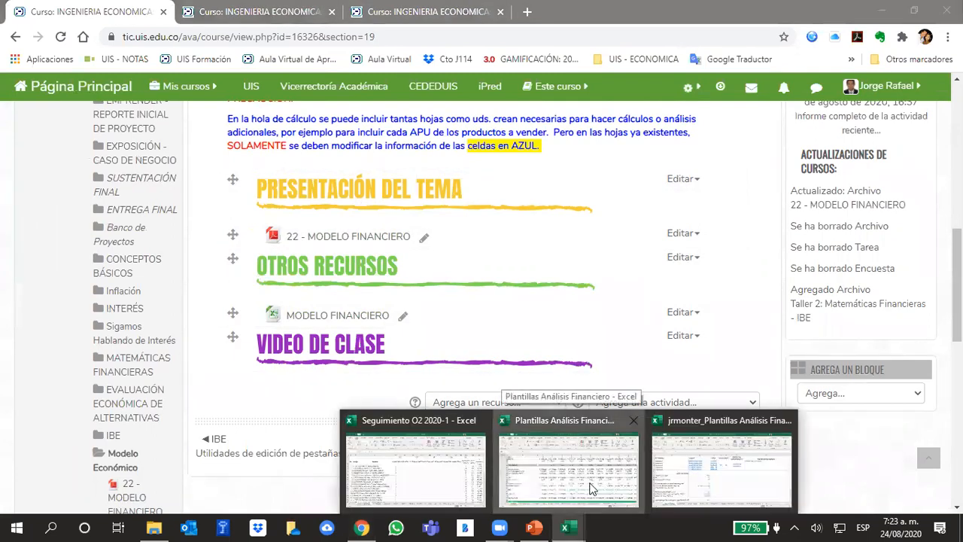
{"action": "left_click", "coordinate": [590, 481]}
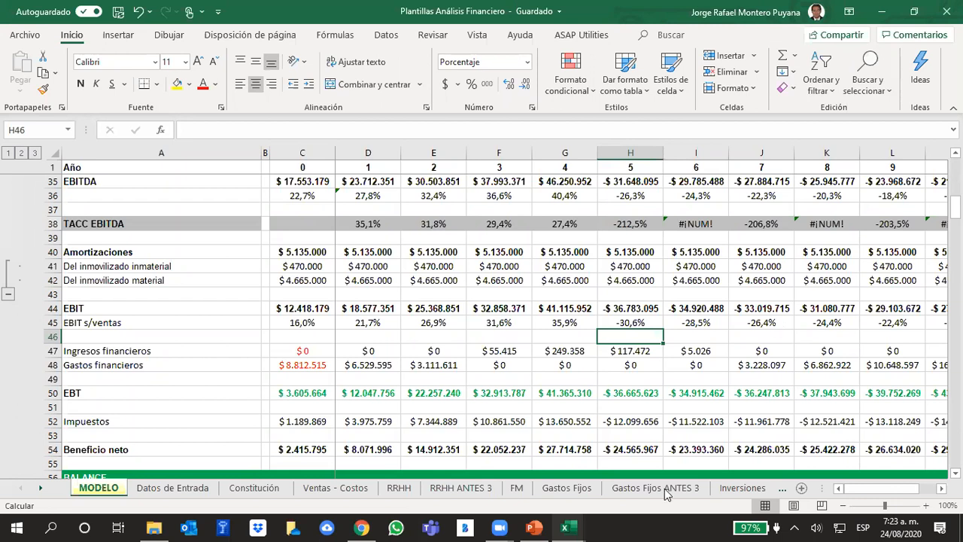
{"action": "mouse_move", "coordinate": [570, 525]}
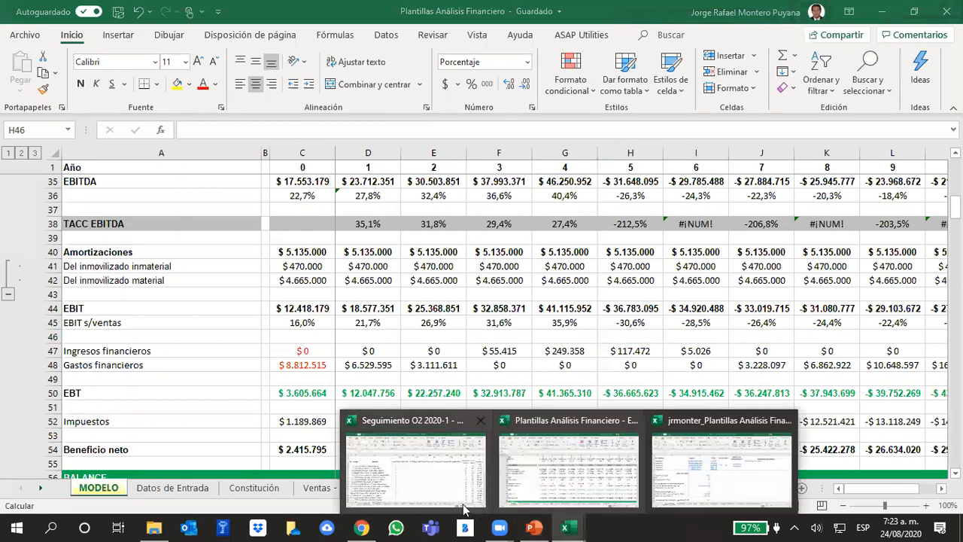
{"action": "left_click", "coordinate": [734, 471]}
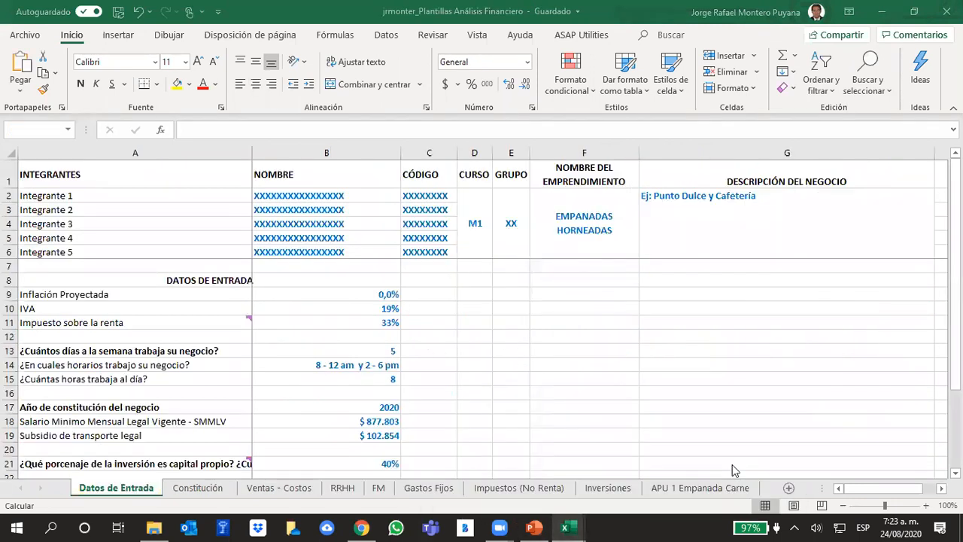
{"action": "mouse_move", "coordinate": [570, 524]}
{"action": "left_click", "coordinate": [551, 498]}
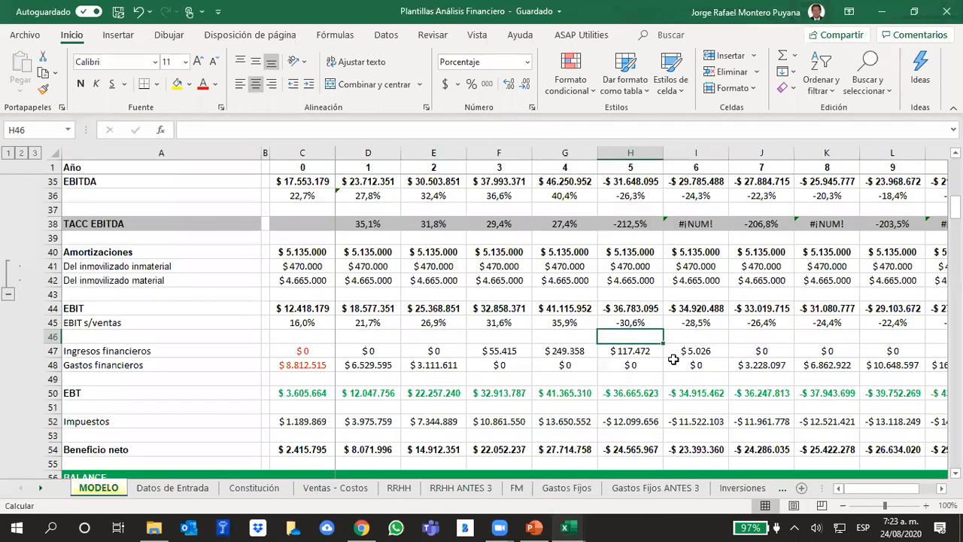
Look over the income statement and inspect the TACC EBITDA growth formulas in D38 and I38.
{"action": "scroll", "coordinate": [761, 359], "scroll_direction": "up", "scroll_amount": 1}
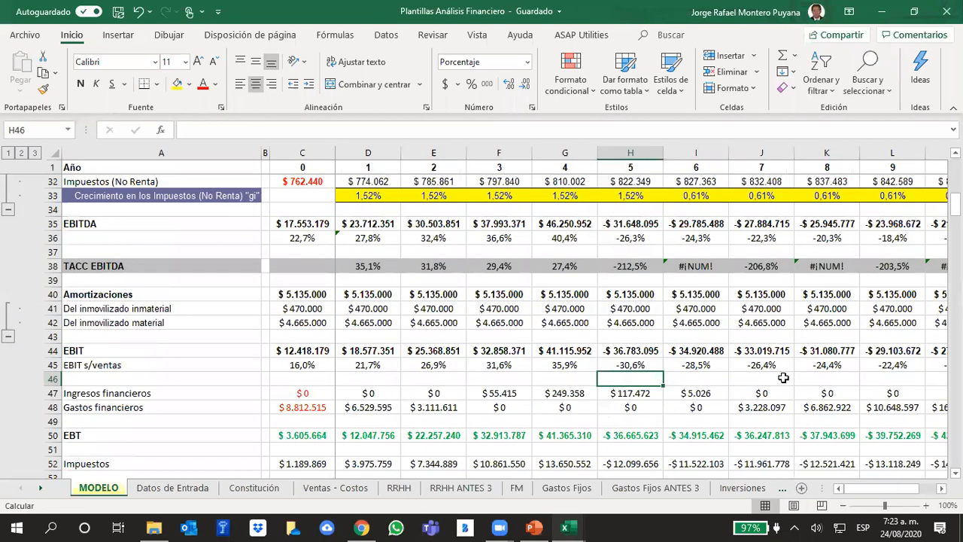
{"action": "scroll", "coordinate": [804, 419], "scroll_direction": "down", "scroll_amount": 7}
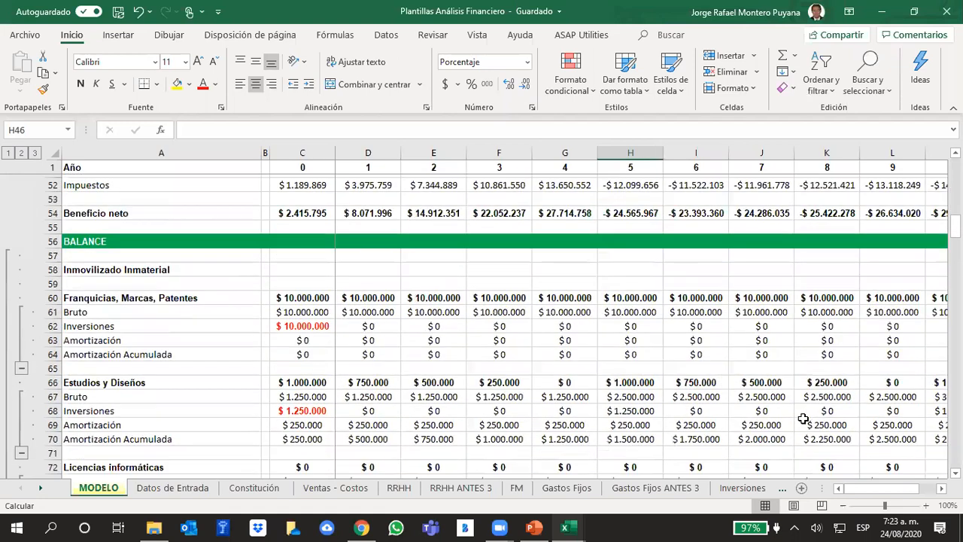
{"action": "scroll", "coordinate": [804, 418], "scroll_direction": "up", "scroll_amount": 17}
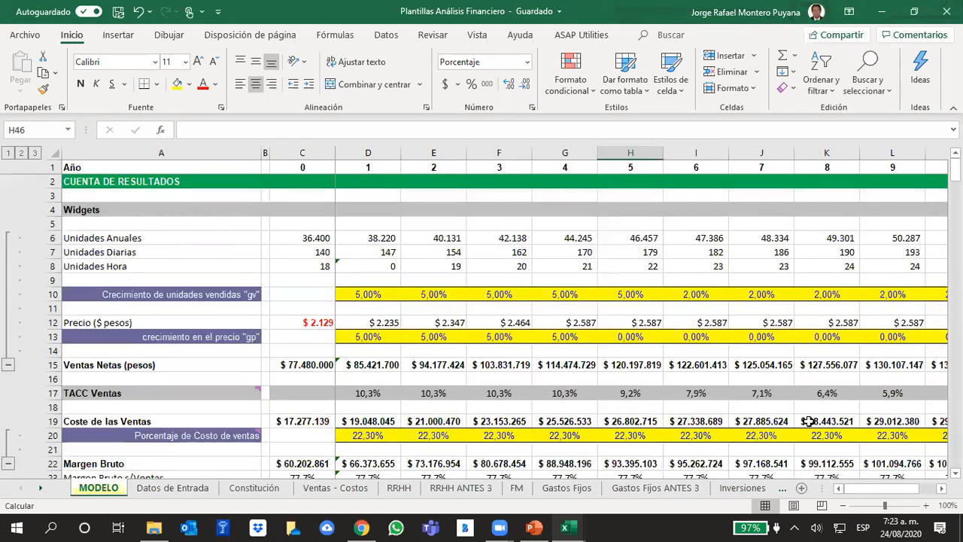
{"action": "scroll", "coordinate": [807, 421], "scroll_direction": "down", "scroll_amount": 6}
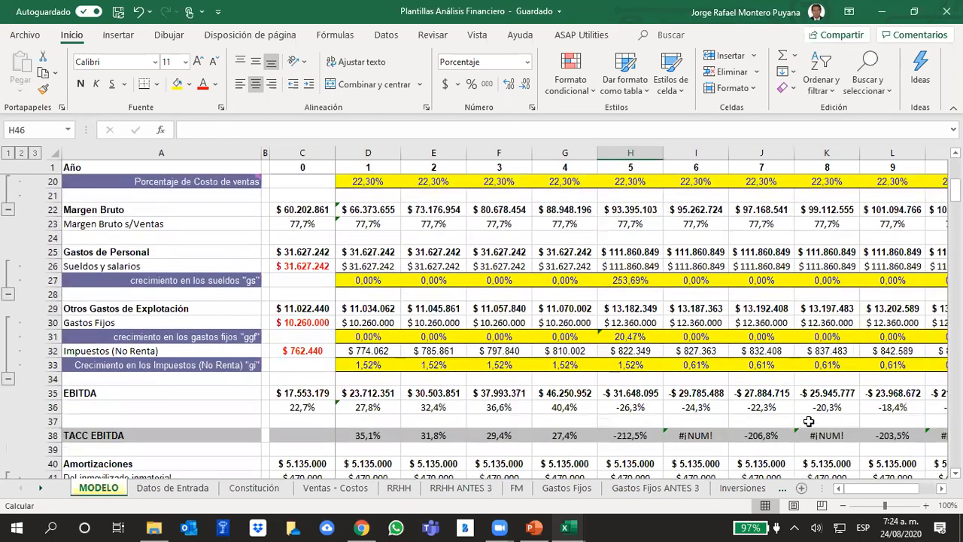
{"action": "left_click", "coordinate": [379, 438]}
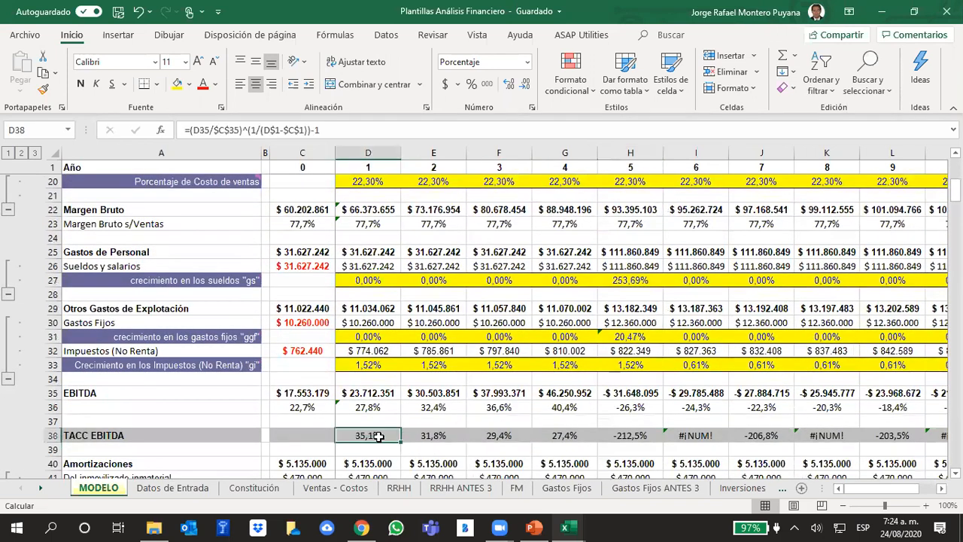
{"action": "left_click", "coordinate": [682, 435]}
{"action": "left_click", "coordinate": [328, 129]}
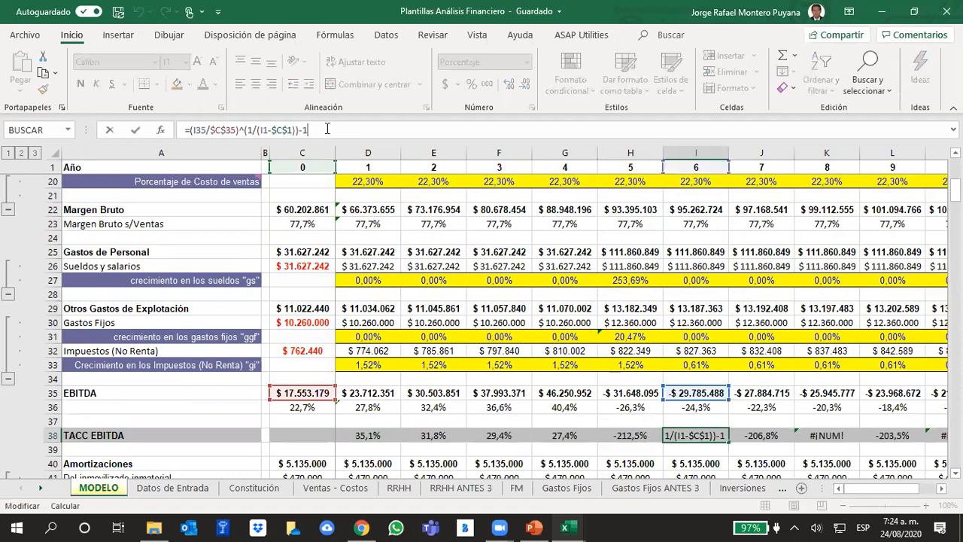
{"action": "left_click", "coordinate": [803, 379]}
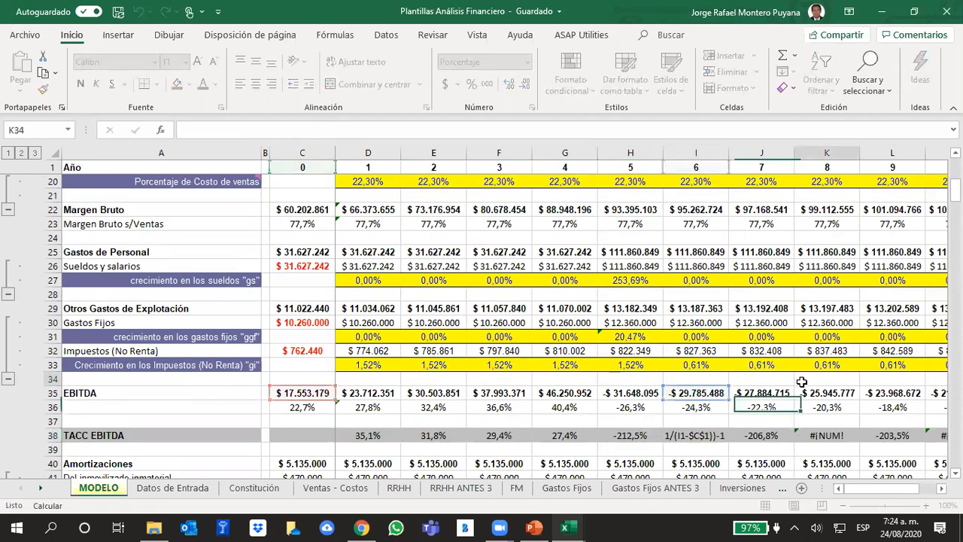
Format the EBITDA values in C35:M35 as Número with 0 decimals and a thousands separator.
{"action": "left_click_drag", "start_coordinate": [293, 394], "coordinate": [757, 393]}
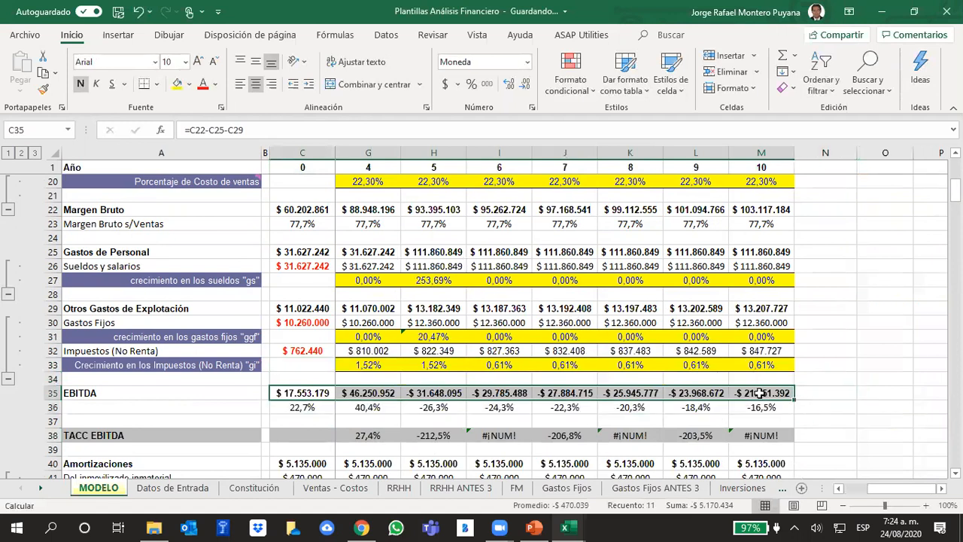
{"action": "right_click", "coordinate": [759, 394]}
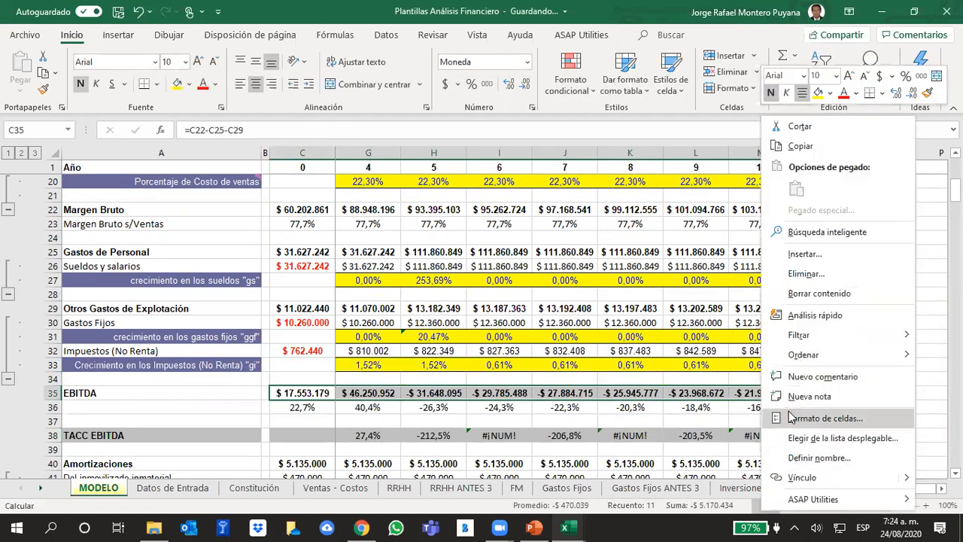
{"action": "left_click", "coordinate": [791, 418]}
{"action": "left_click", "coordinate": [610, 242]}
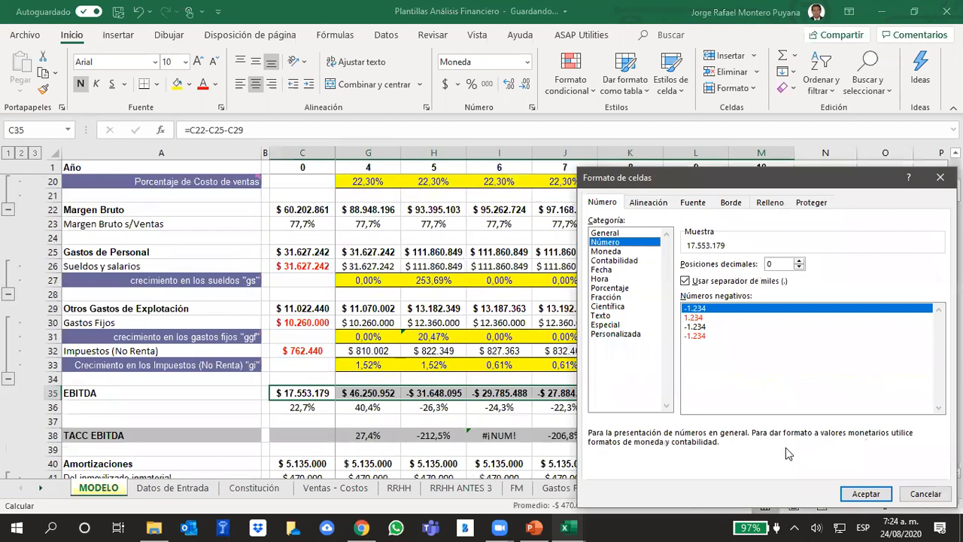
{"action": "left_click", "coordinate": [866, 494]}
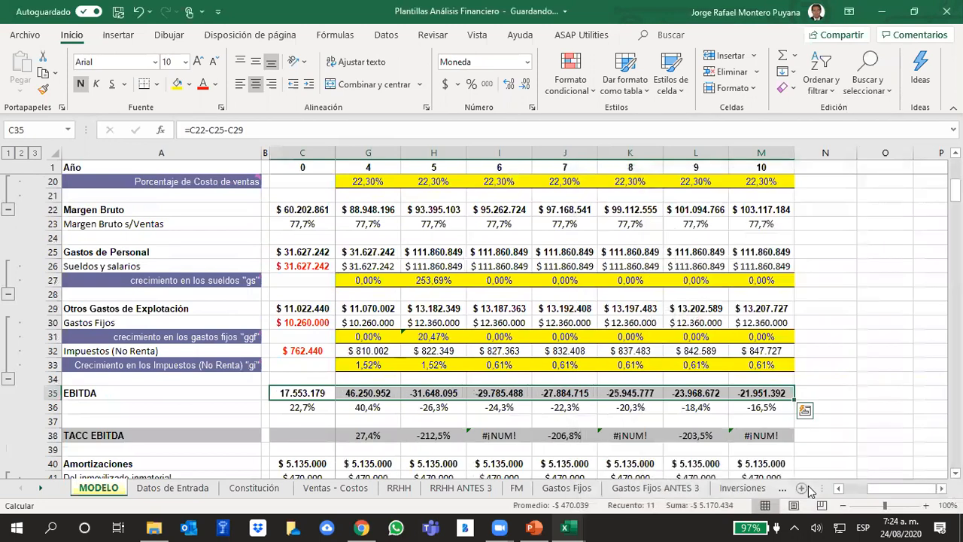
Format the EBITDA values in C35:M35 as Moneda with the $ symbol and 0 decimals.
{"action": "right_click", "coordinate": [694, 393]}
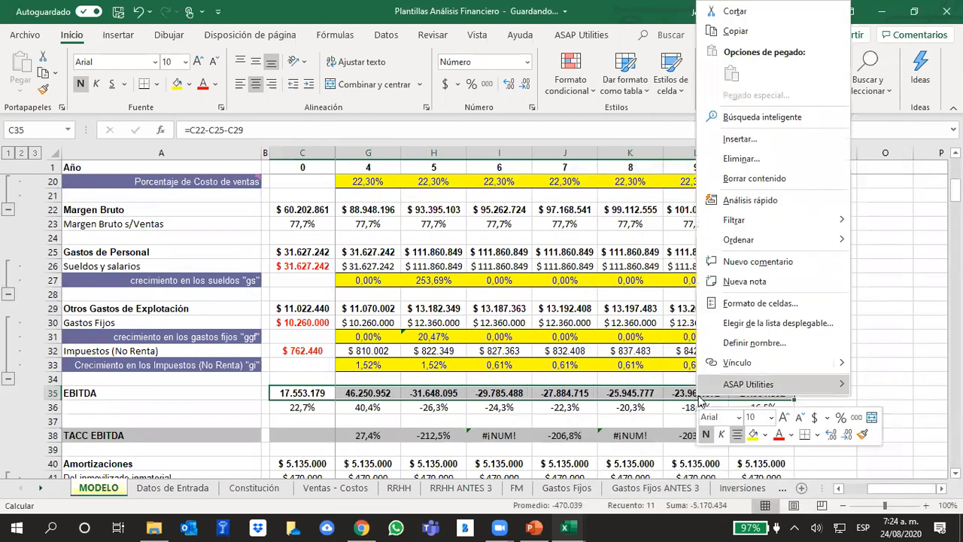
{"action": "left_click", "coordinate": [744, 303]}
{"action": "left_click", "coordinate": [580, 202]}
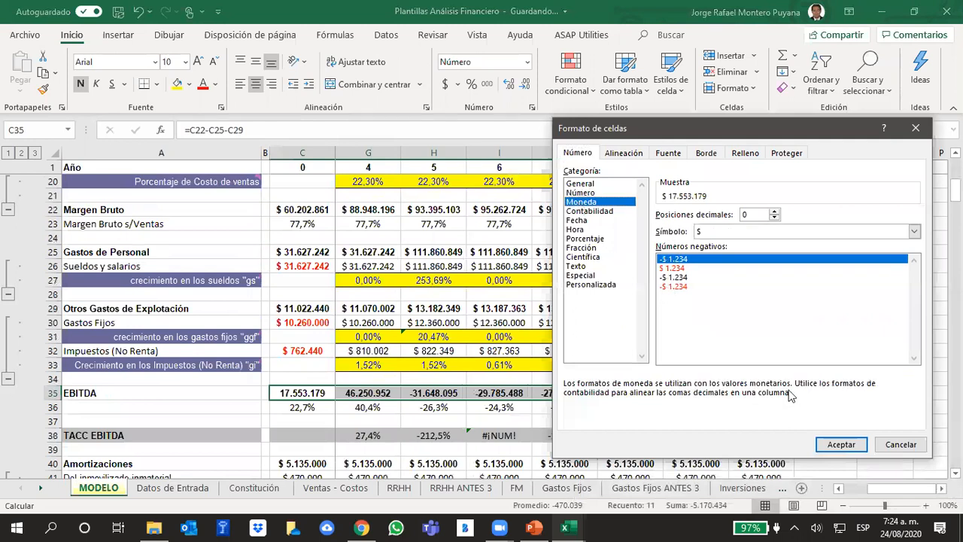
{"action": "left_click", "coordinate": [842, 444]}
{"action": "left_click", "coordinate": [828, 360]}
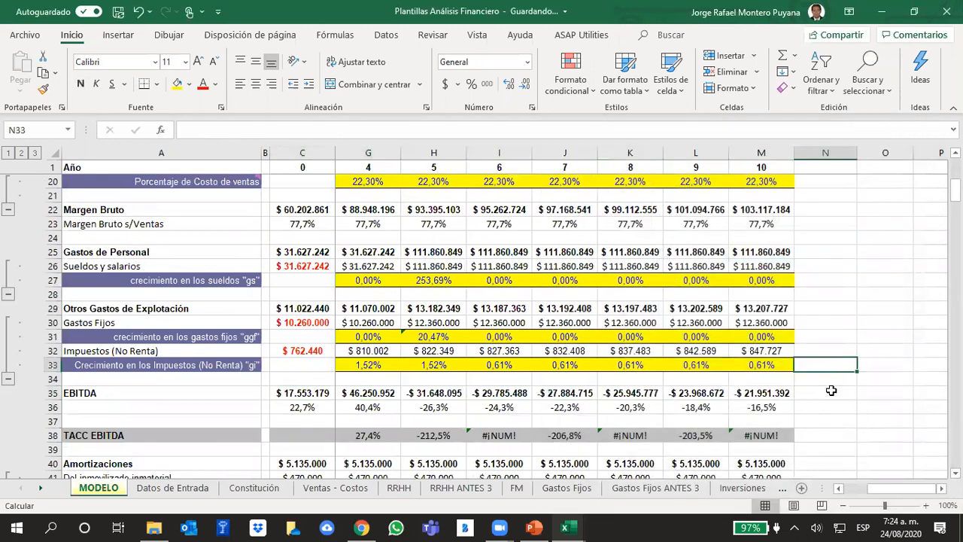
Inspect the TACC EBITDA formula in M38 and check the number format of the year cell M1 it refers to.
{"action": "left_click", "coordinate": [761, 435]}
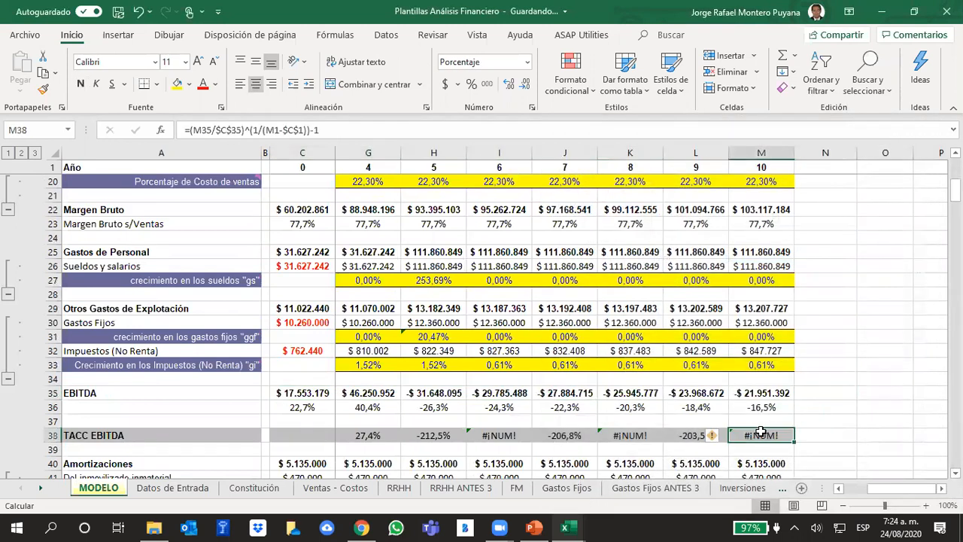
{"action": "left_click", "coordinate": [349, 131]}
{"action": "left_click", "coordinate": [827, 308]}
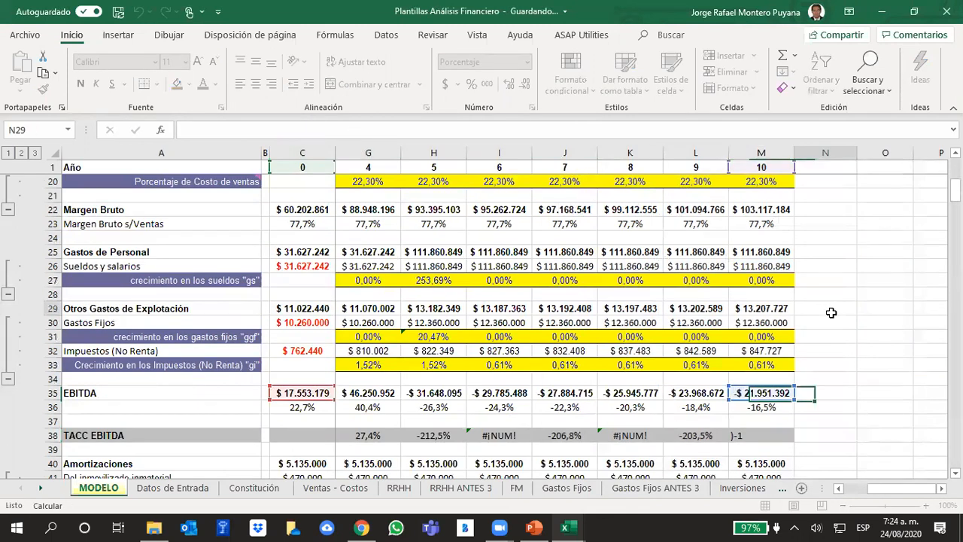
{"action": "left_click", "coordinate": [741, 166]}
{"action": "right_click", "coordinate": [745, 165]}
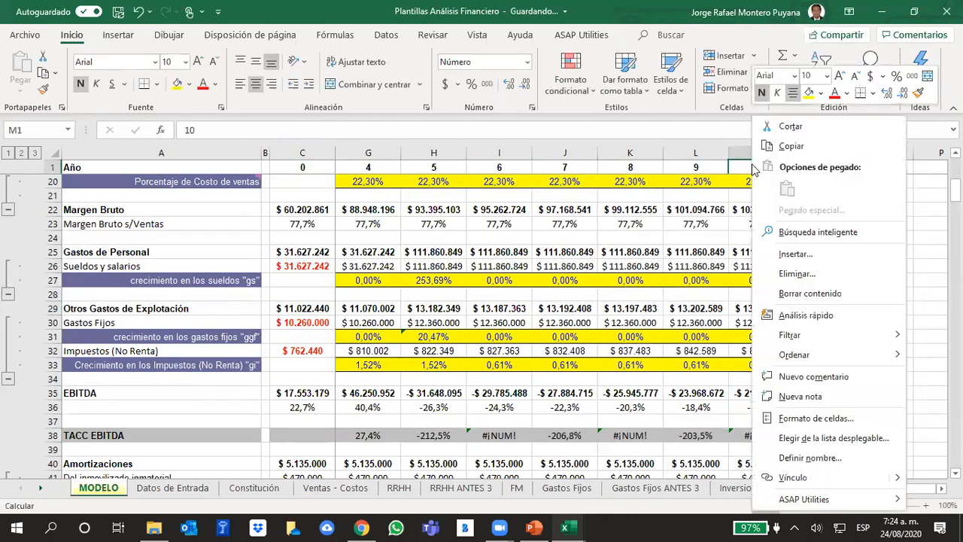
{"action": "left_click", "coordinate": [788, 419]}
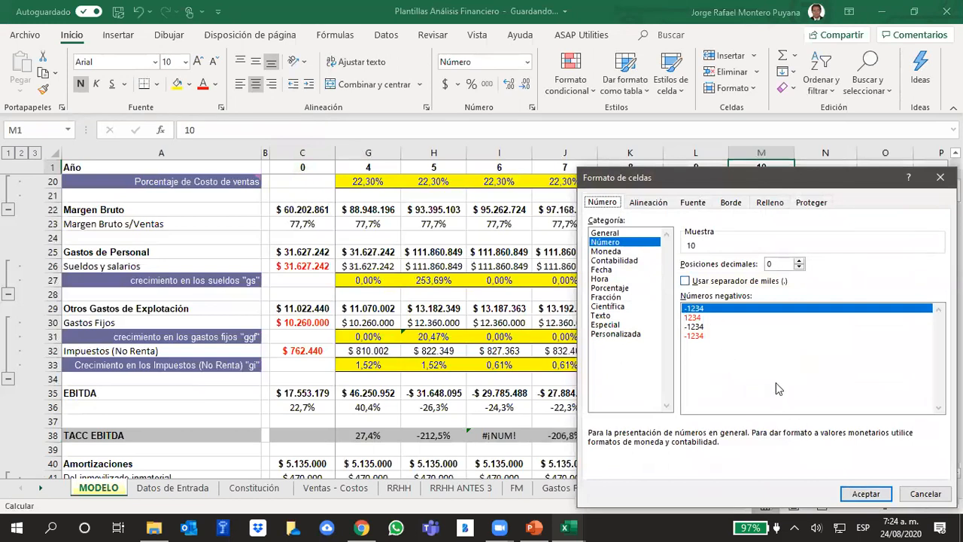
{"action": "left_click", "coordinate": [866, 493]}
{"action": "left_click", "coordinate": [818, 360]}
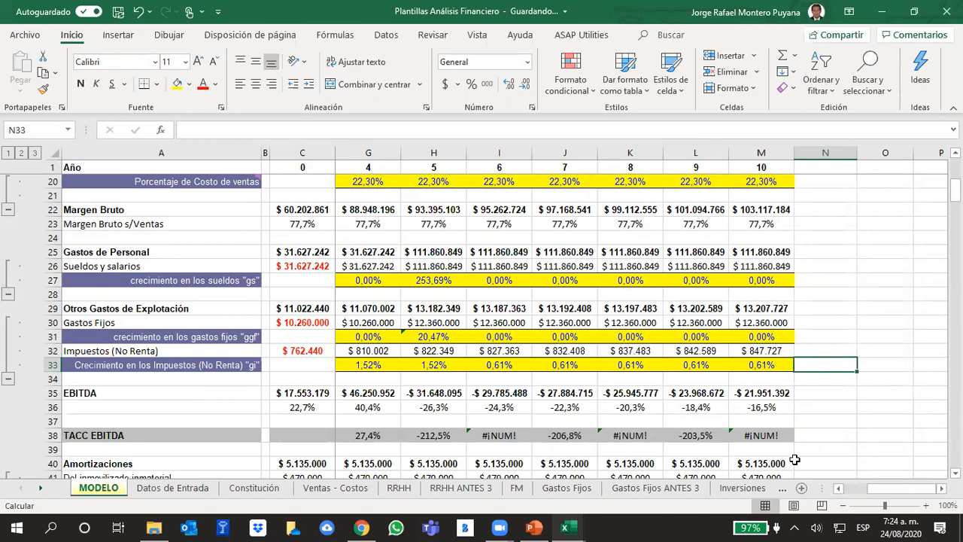
Format the TACC EBITDA values in D38:M38 as Porcentaje with 2 decimals.
{"action": "left_click_drag", "start_coordinate": [772, 436], "coordinate": [366, 435]}
{"action": "right_click", "coordinate": [373, 435]}
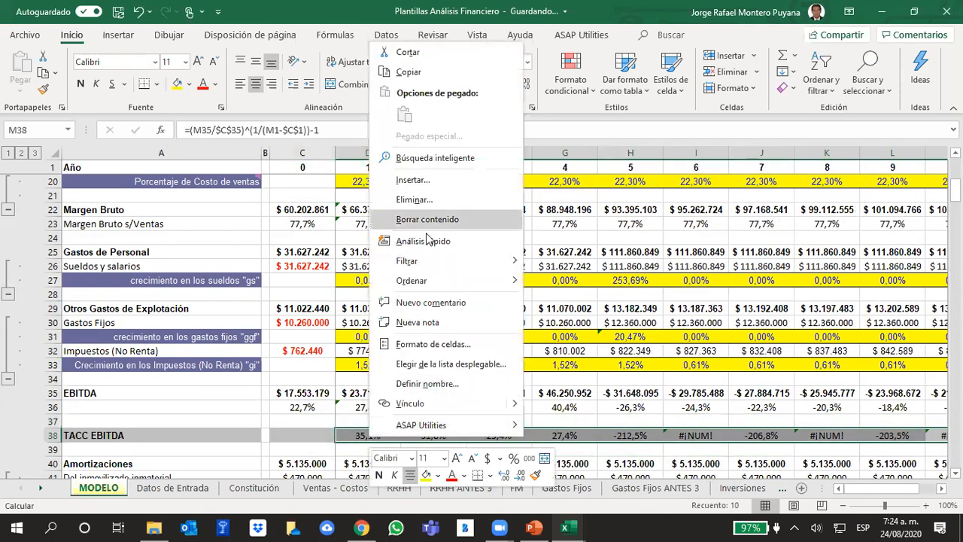
{"action": "left_click", "coordinate": [412, 302]}
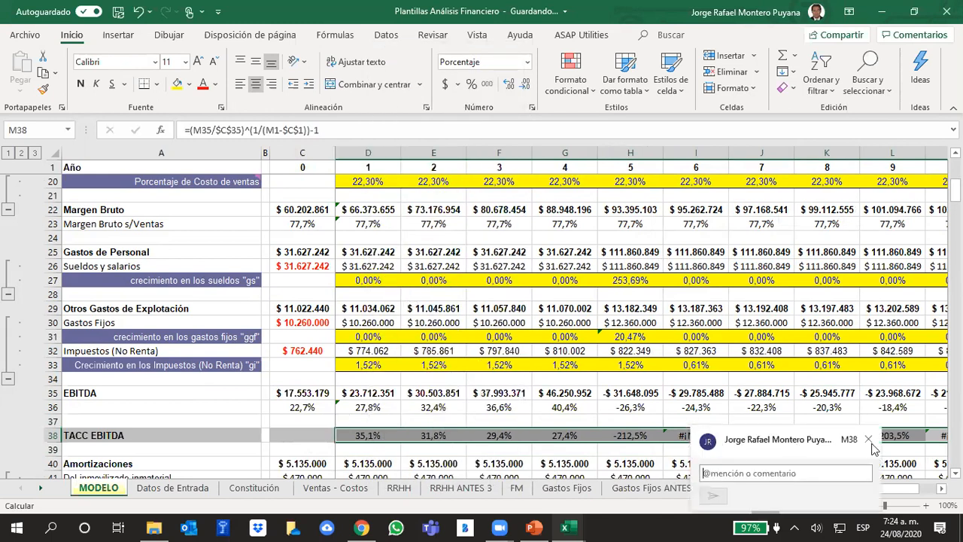
{"action": "left_click", "coordinate": [869, 439]}
{"action": "right_click", "coordinate": [849, 441]}
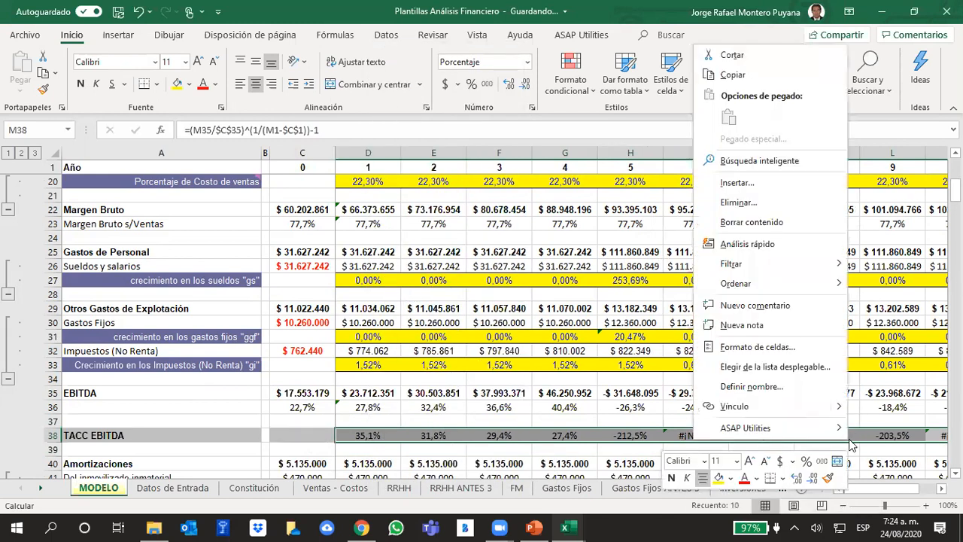
{"action": "left_click", "coordinate": [757, 347]}
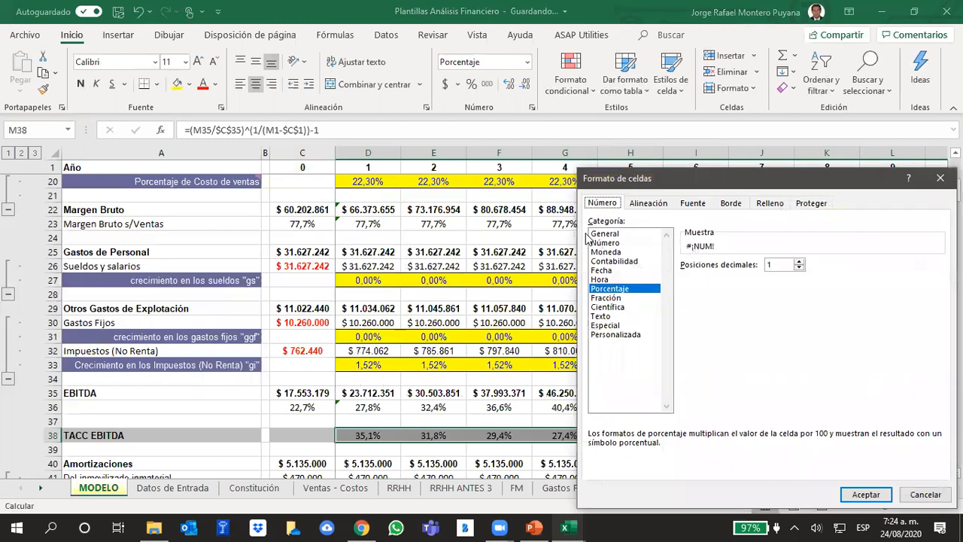
{"action": "left_click", "coordinate": [609, 290]}
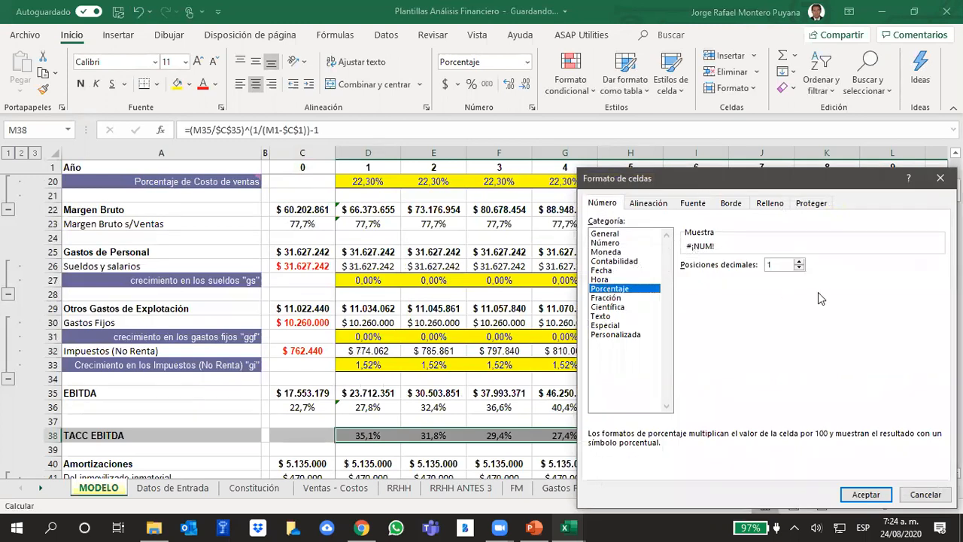
{"action": "left_click", "coordinate": [800, 267]}
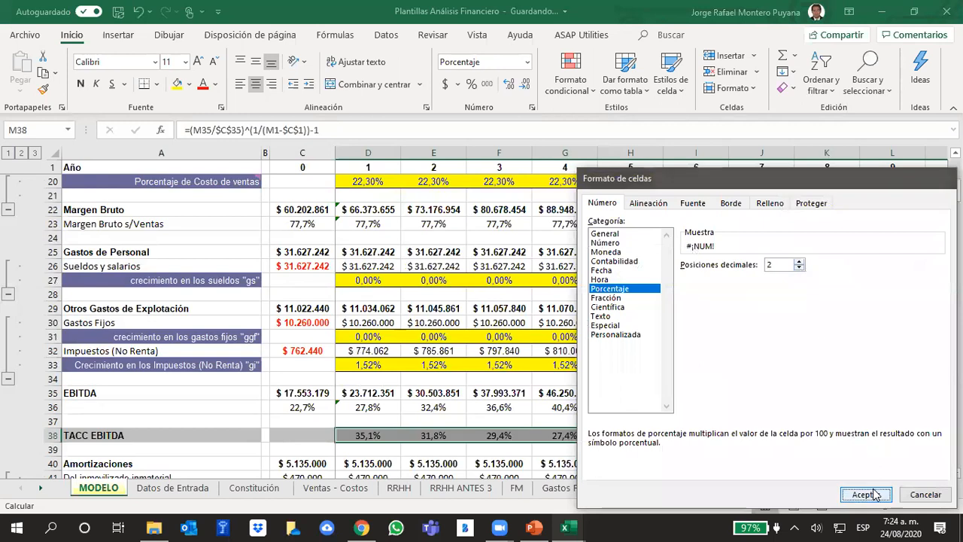
{"action": "left_click", "coordinate": [875, 494]}
{"action": "left_click", "coordinate": [720, 426]}
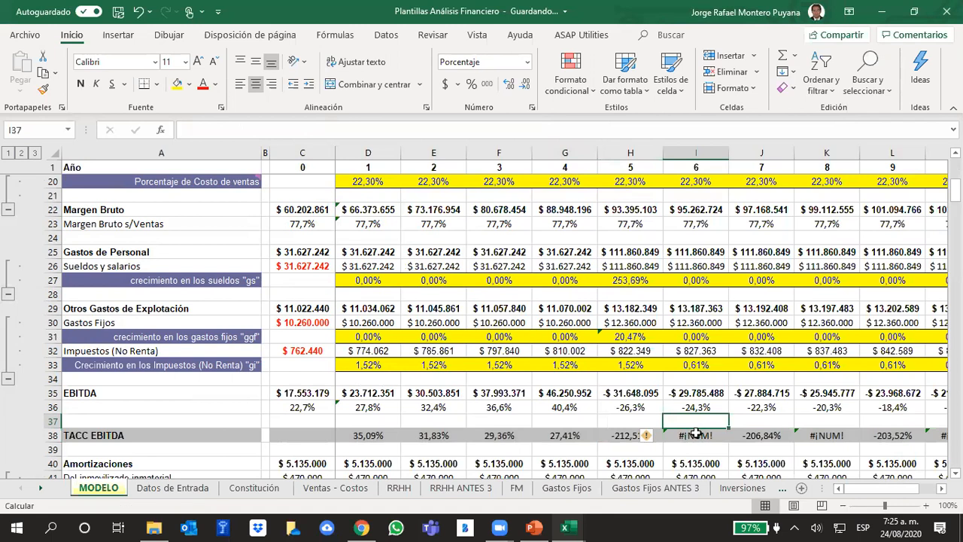
Inspect the TACC EBITDA formula in I38, and review the Ventas - Costos and Constitución sheets before returning to MODELO.
{"action": "left_click", "coordinate": [695, 434]}
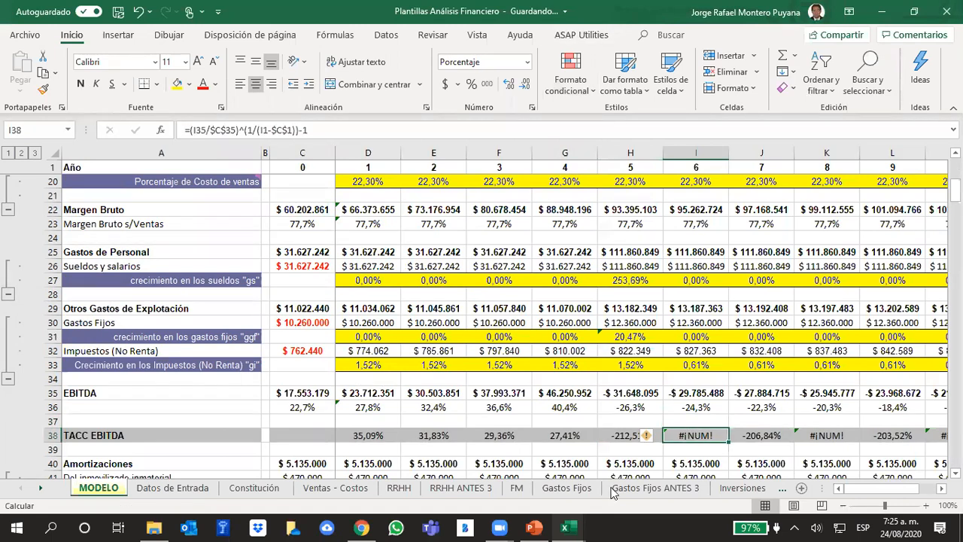
{"action": "left_click", "coordinate": [167, 488]}
{"action": "left_click", "coordinate": [324, 491]}
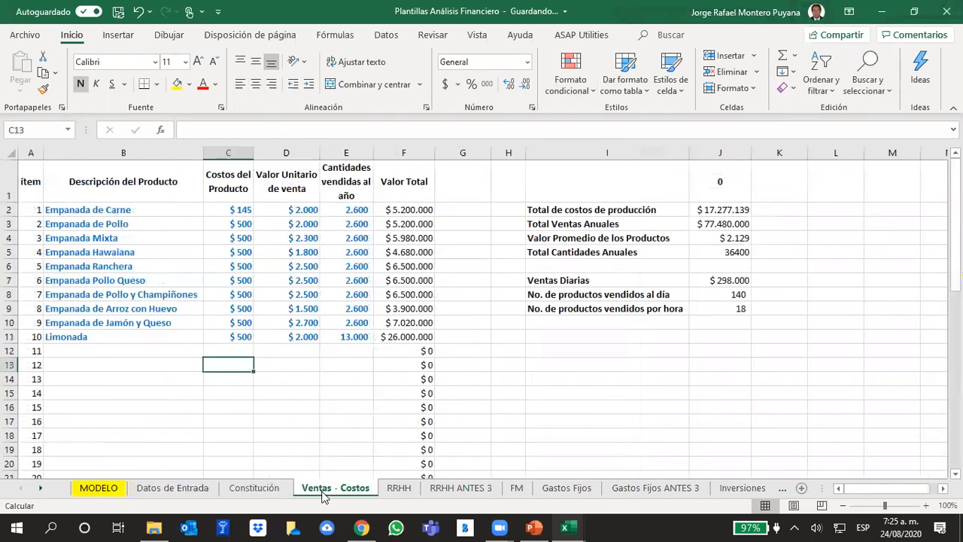
{"action": "left_click", "coordinate": [256, 491]}
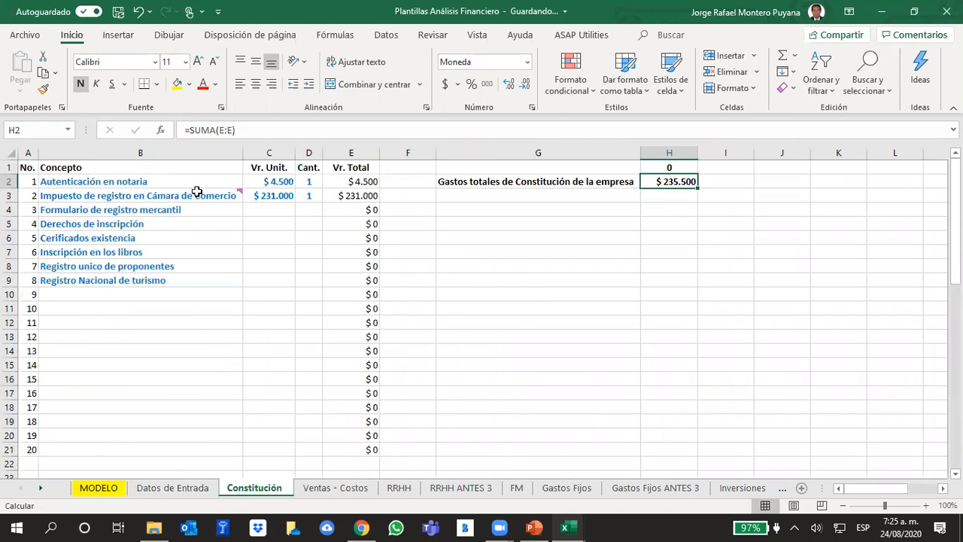
{"action": "left_click", "coordinate": [338, 490]}
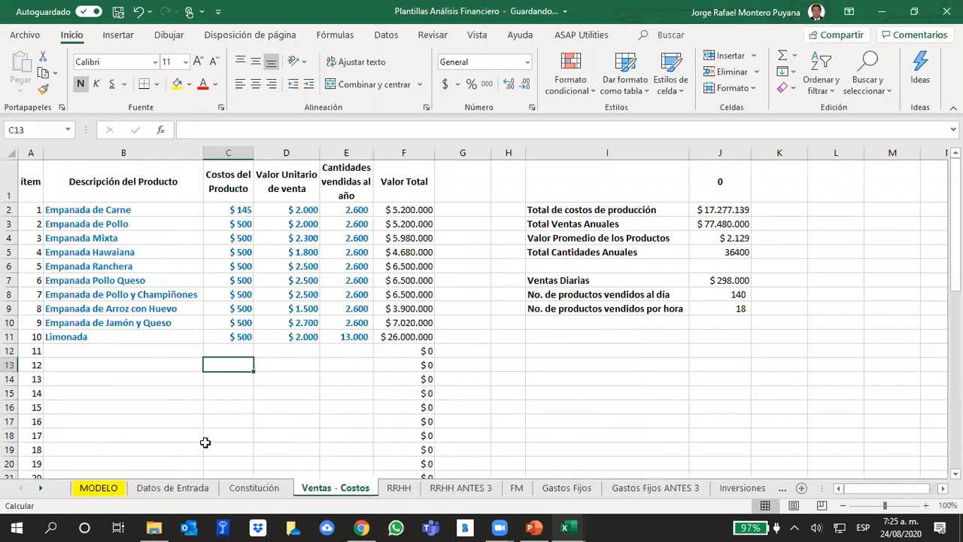
{"action": "left_click", "coordinate": [89, 489]}
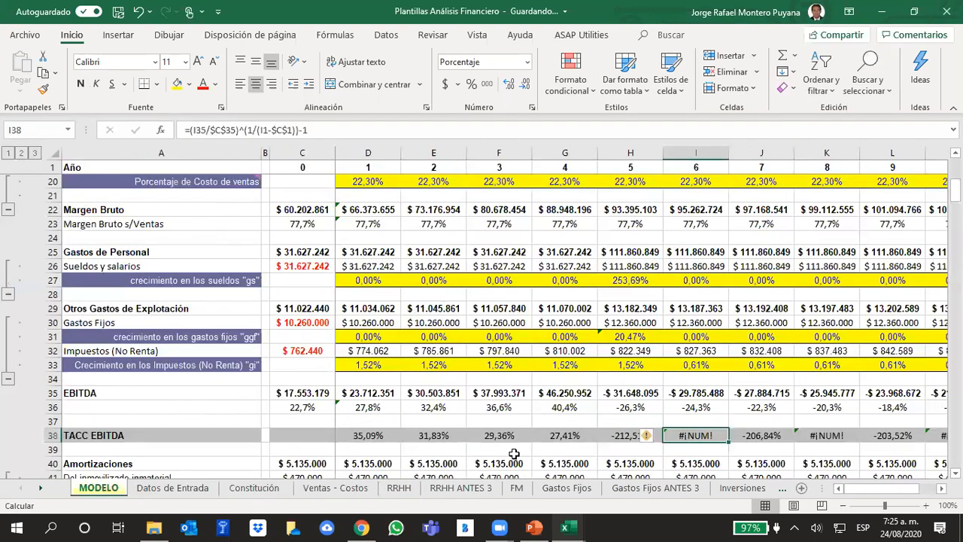